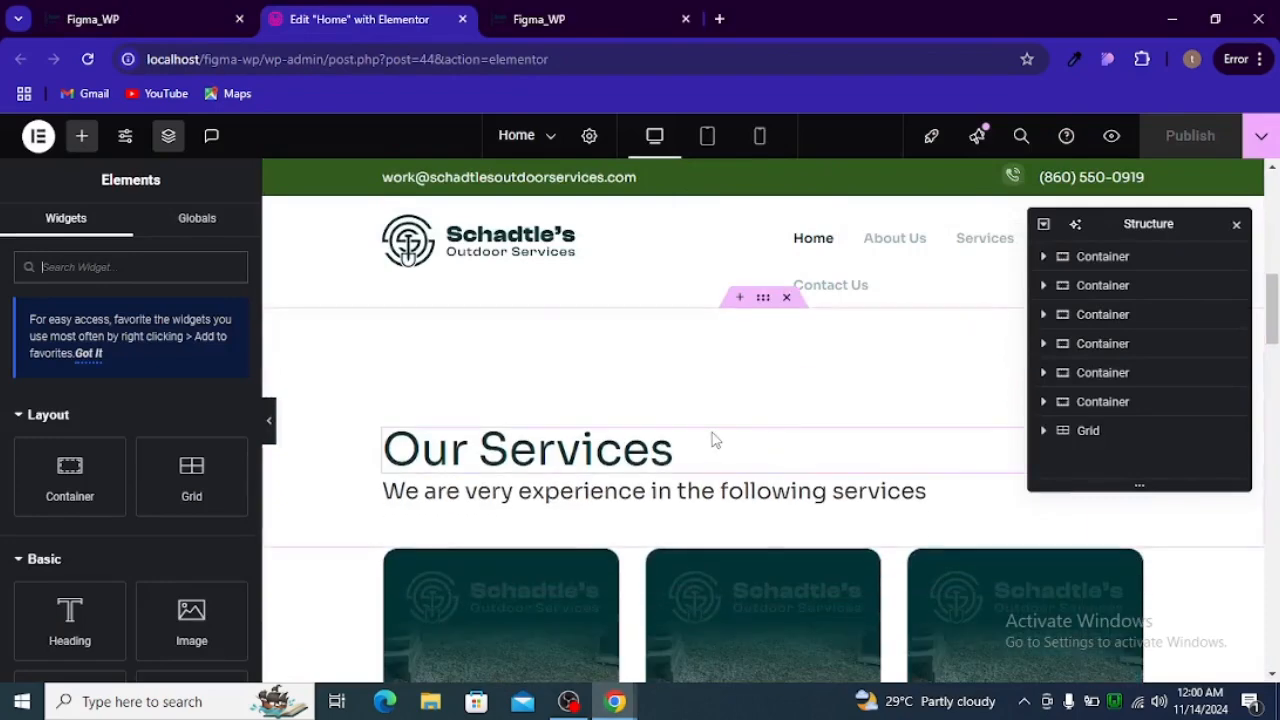
Duplicate the "Our Services" heading container and move the copy below the last grid on the page
{"action": "scroll", "coordinate": [714, 435], "scroll_direction": "up", "scroll_amount": 1}
{"action": "right_click", "coordinate": [762, 399]}
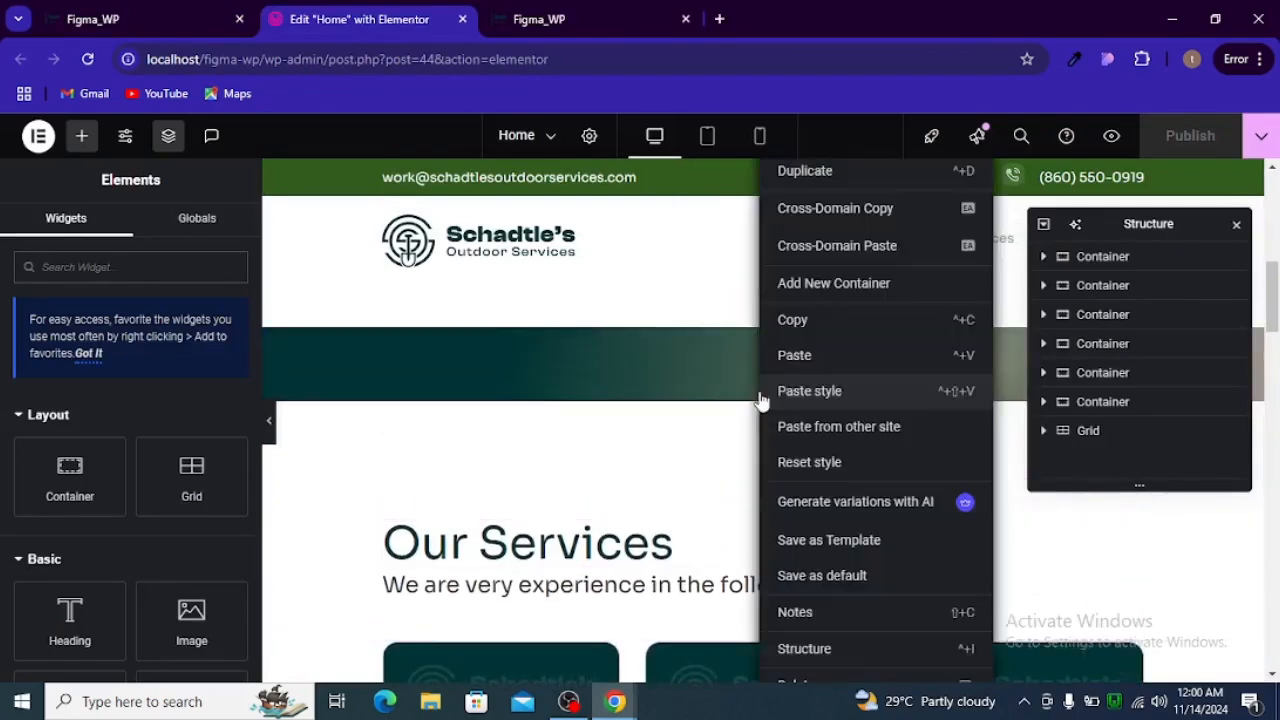
{"action": "left_click", "coordinate": [817, 172]}
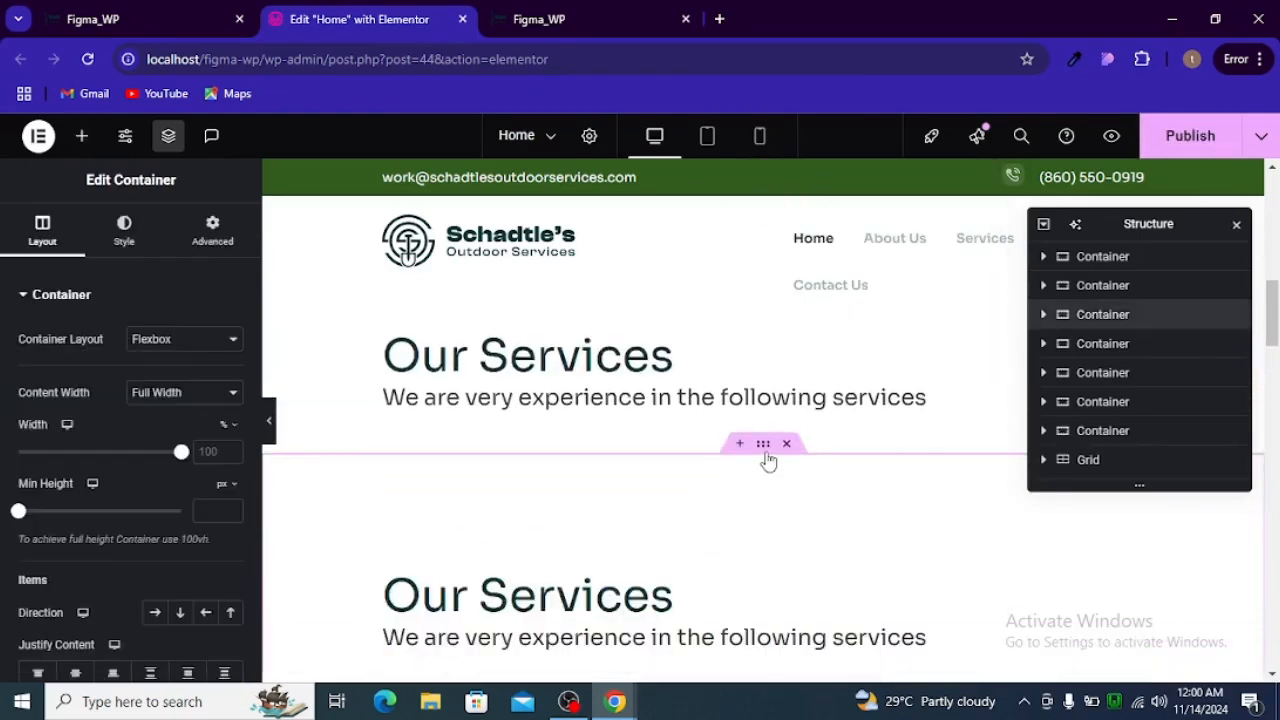
{"action": "left_click_drag", "start_coordinate": [763, 452], "coordinate": [751, 578]}
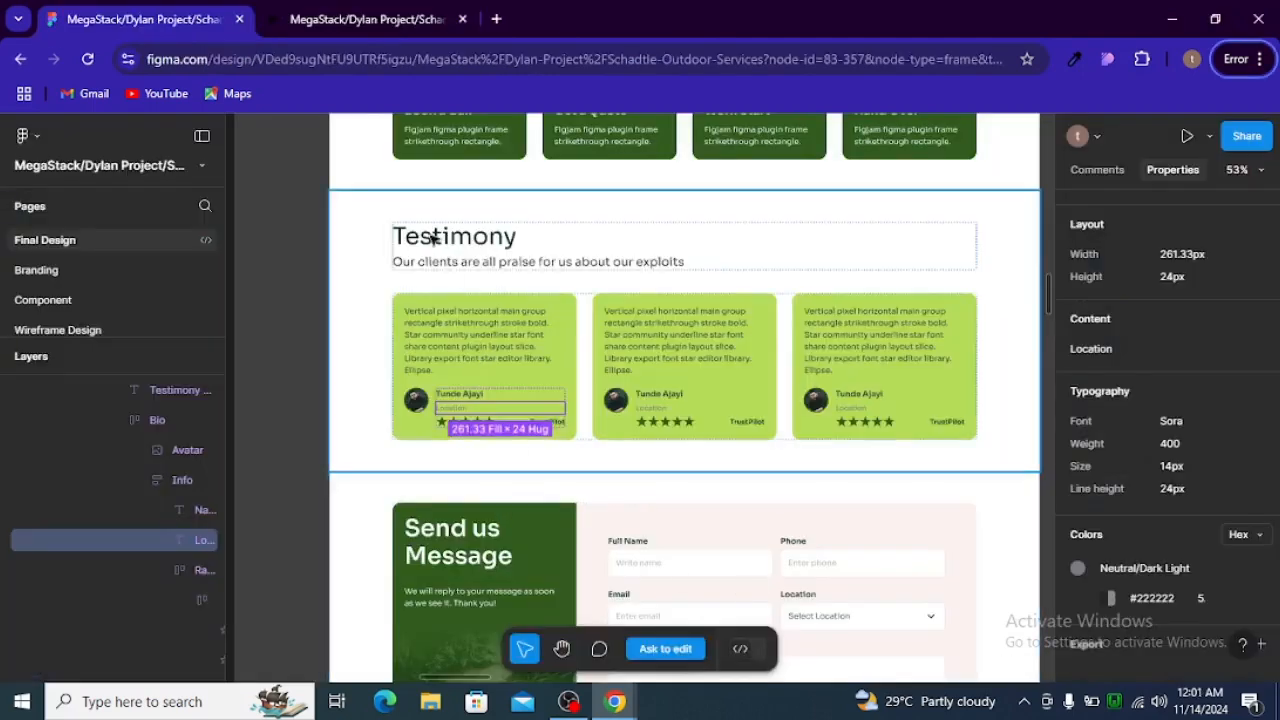
Copy the "Testimony" heading from the Figma design and replace the duplicated section's heading in Elementor with it
{"action": "left_click", "coordinate": [433, 237]}
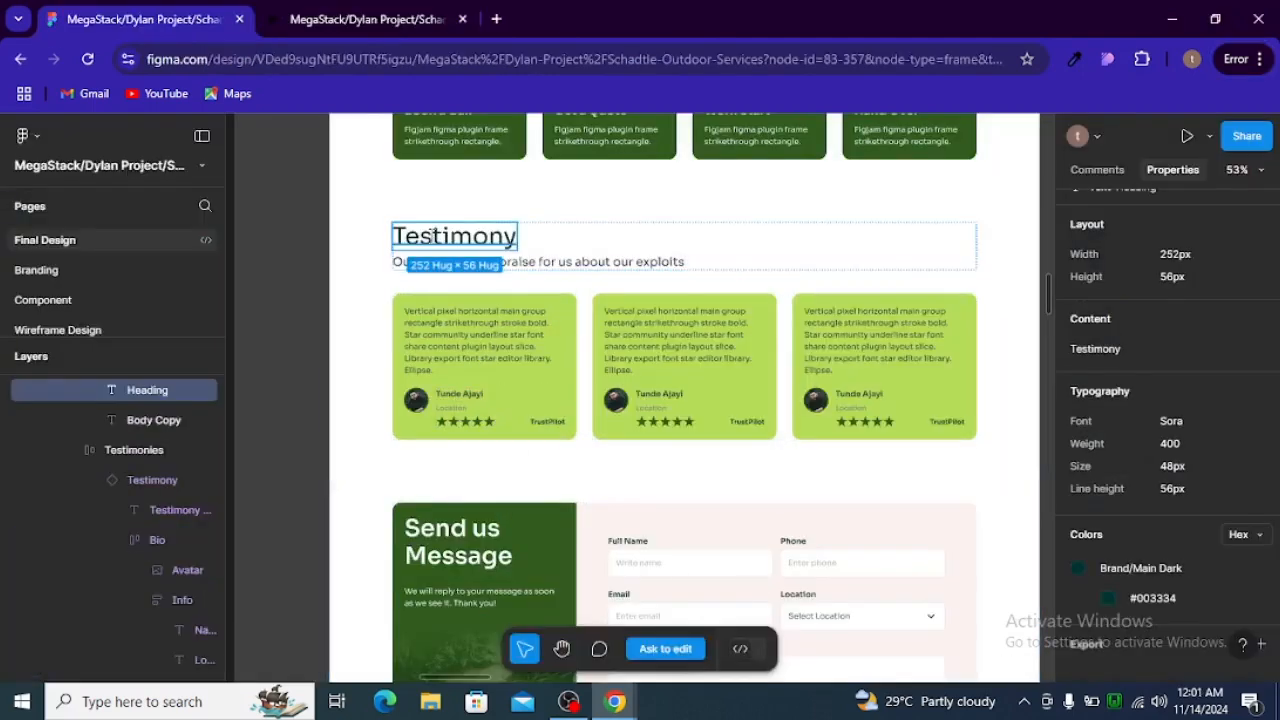
{"action": "left_click", "coordinate": [1114, 360]}
{"action": "key", "text": "alt+Tab"}
{"action": "scroll", "coordinate": [565, 490], "scroll_direction": "down", "scroll_amount": 3}
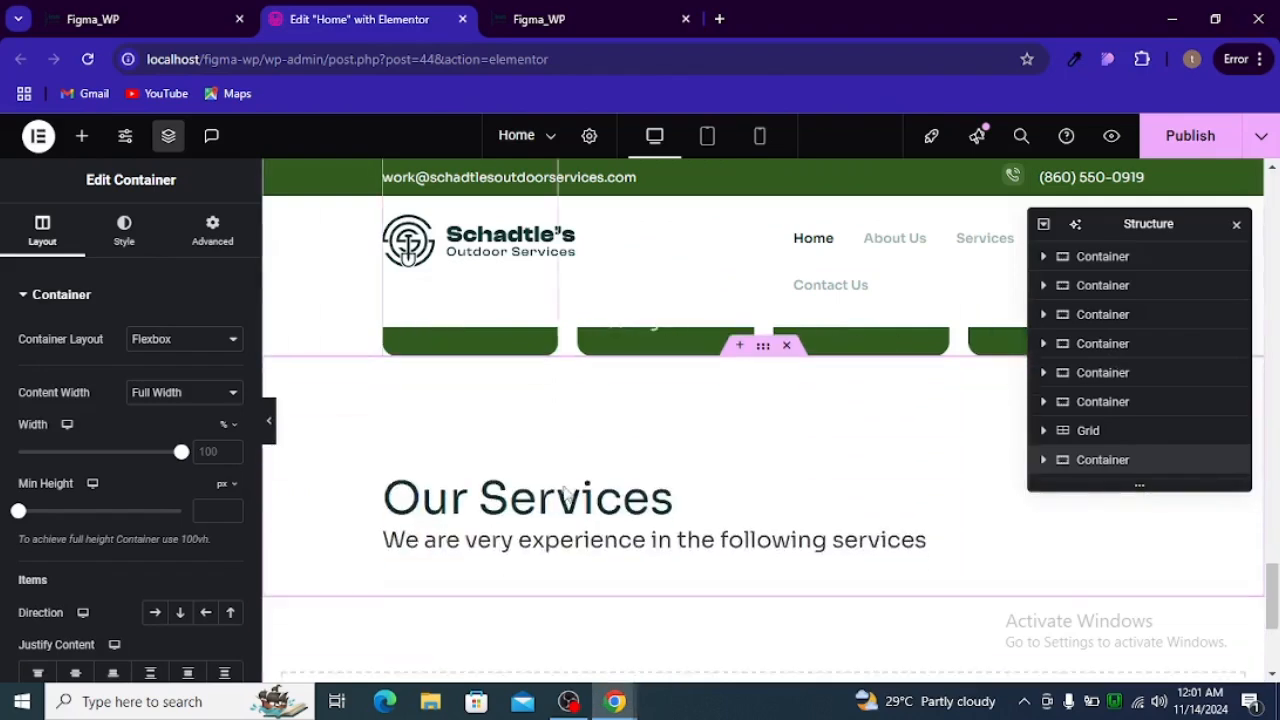
{"action": "left_click", "coordinate": [565, 490]}
{"action": "triple_click", "coordinate": [103, 357]}
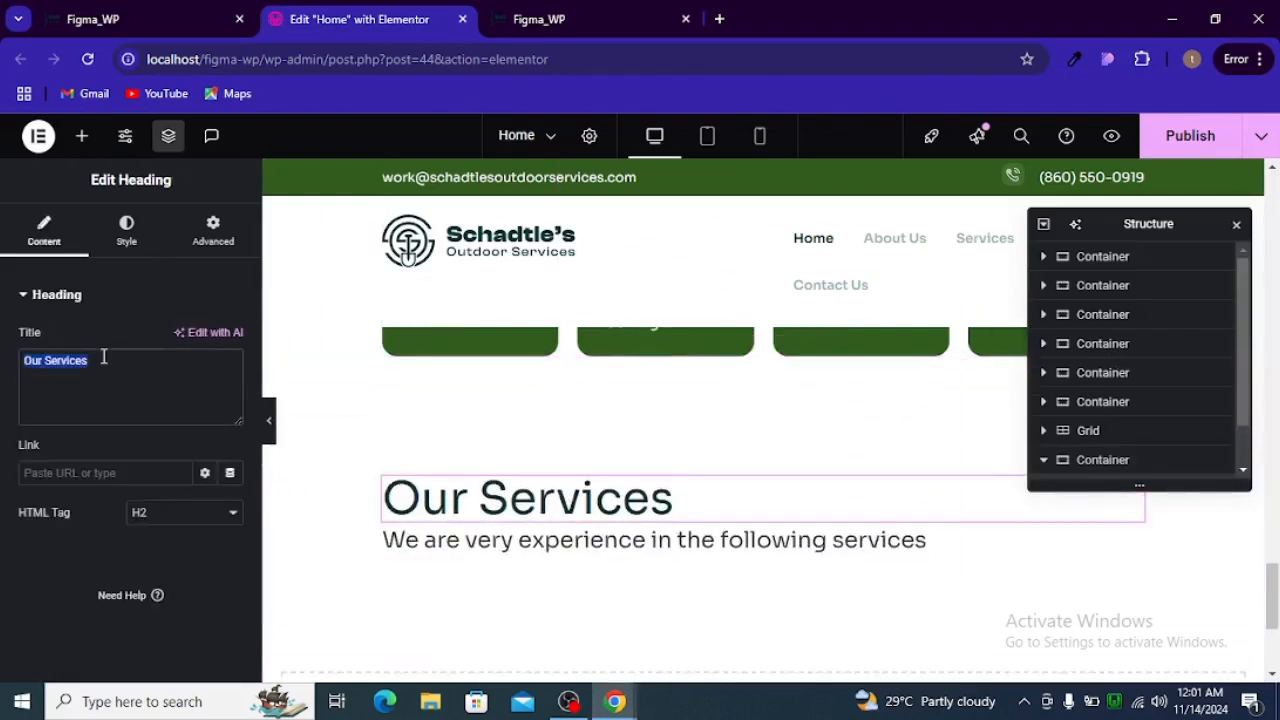
{"action": "key", "text": "ctrl+v"}
Replace the duplicated section's subtitle with "Our clients are all praise for us about our exploits", copied from the Figma design
{"action": "key", "text": "alt+Tab"}
{"action": "left_click", "coordinate": [502, 262]}
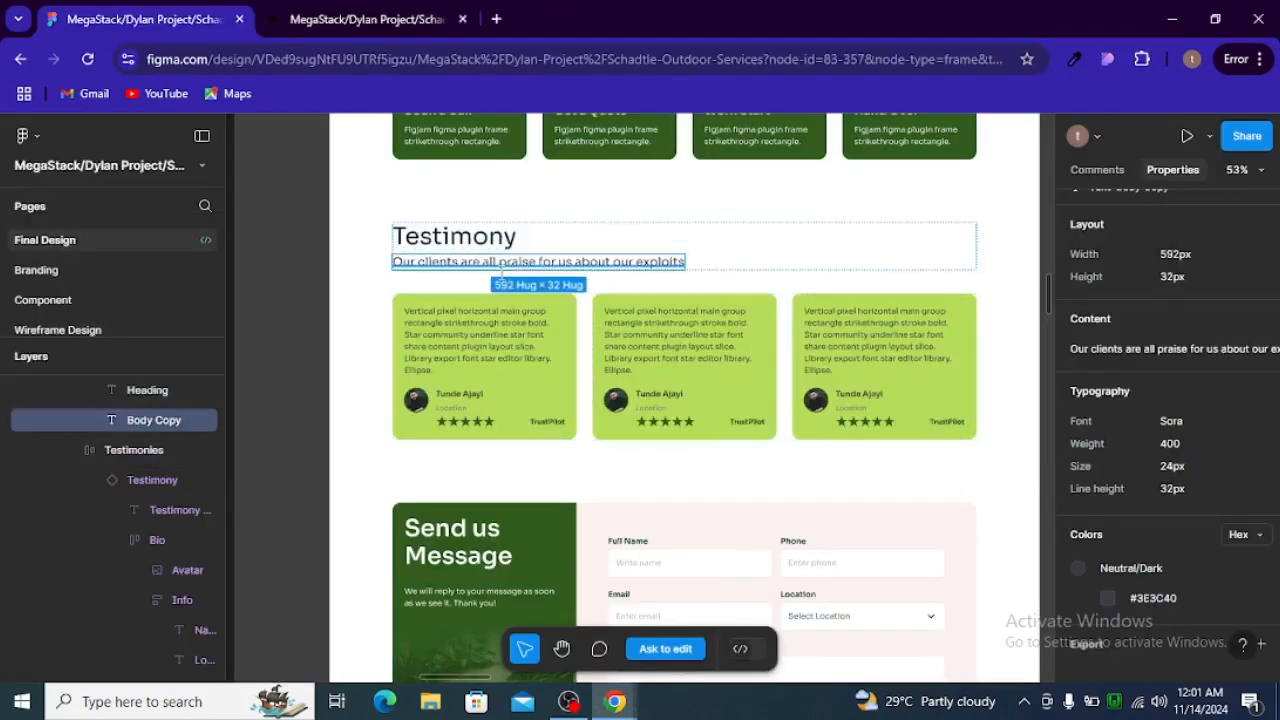
{"action": "left_click", "coordinate": [1168, 355]}
{"action": "key", "text": "alt+Tab"}
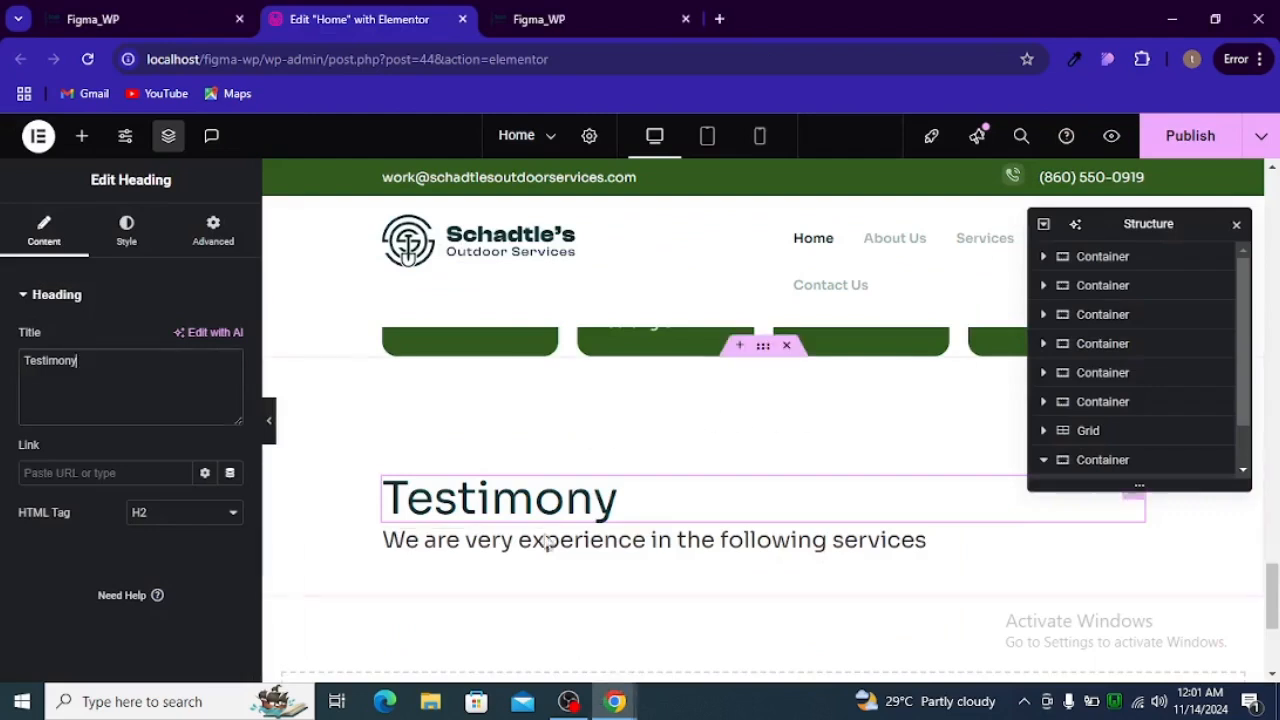
{"action": "left_click", "coordinate": [548, 545]}
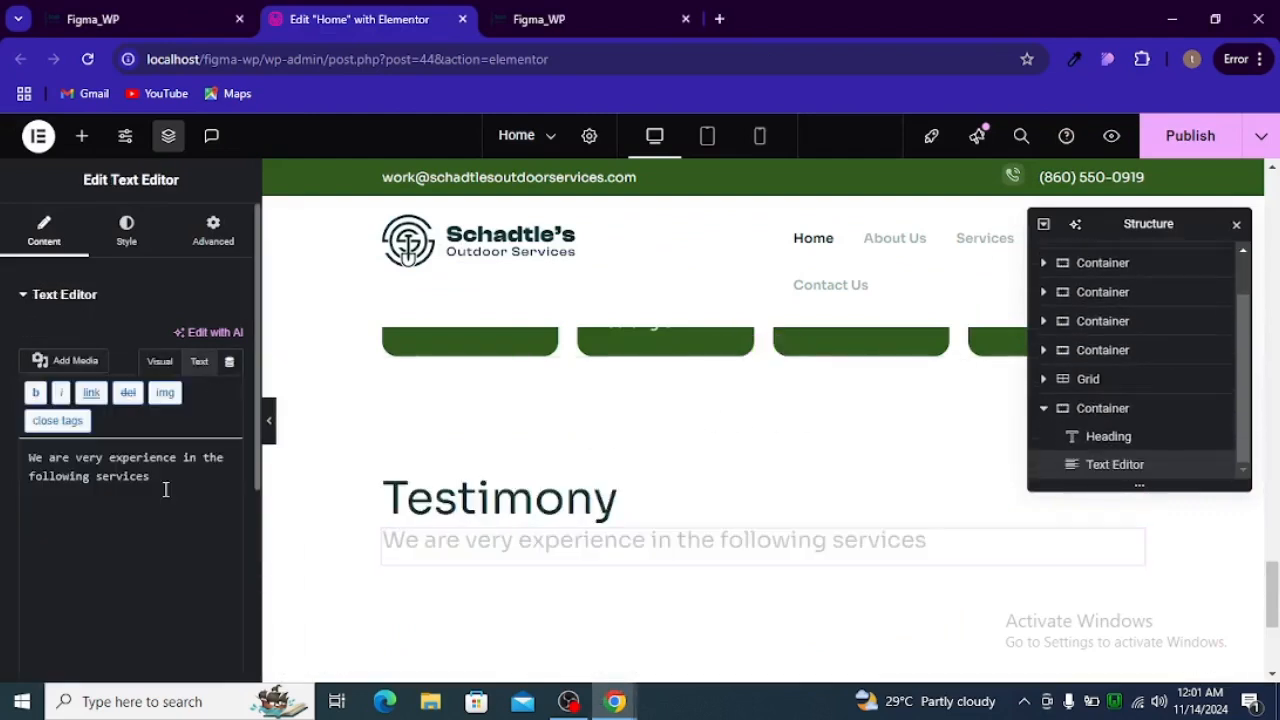
{"action": "key", "text": "ctrl+a"}
{"action": "key", "text": "ctrl+v"}
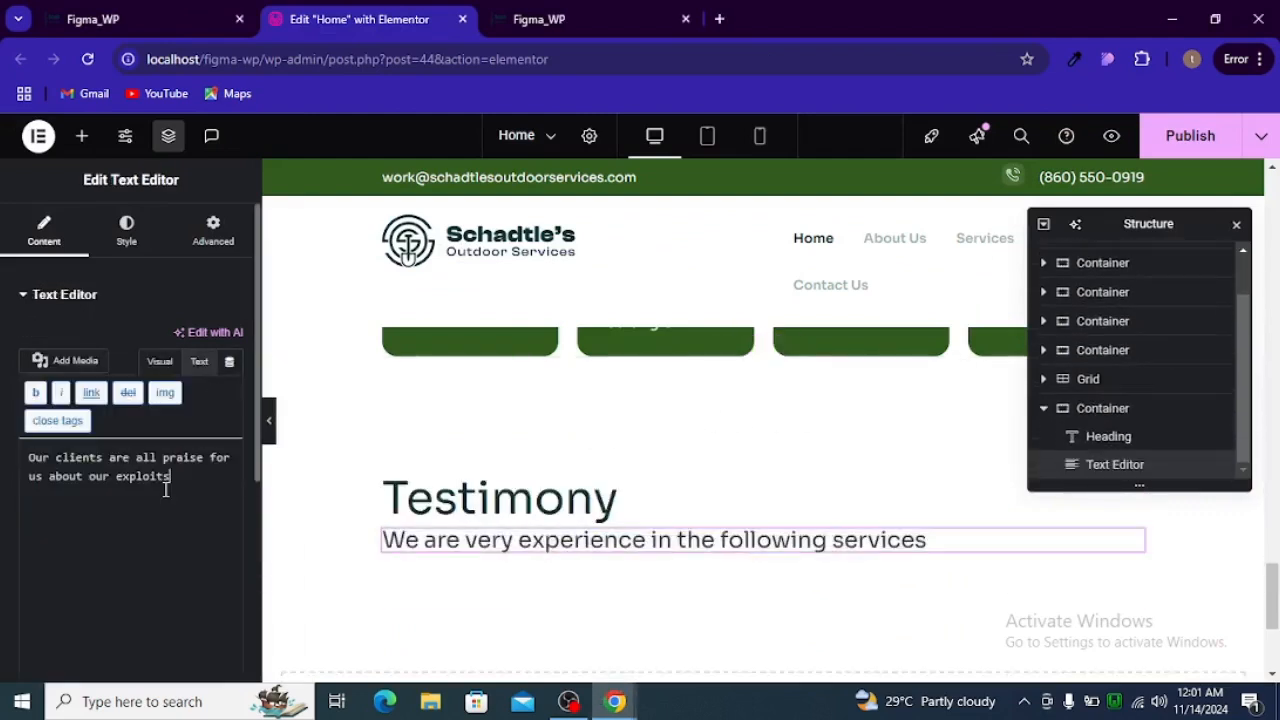
{"action": "scroll", "coordinate": [871, 488], "scroll_direction": "down", "scroll_amount": 2}
Check the testimonial cards in the Figma design and add a three-column, one-row grid below the Testimony section in Elementor
{"action": "key", "text": "alt+Tab"}
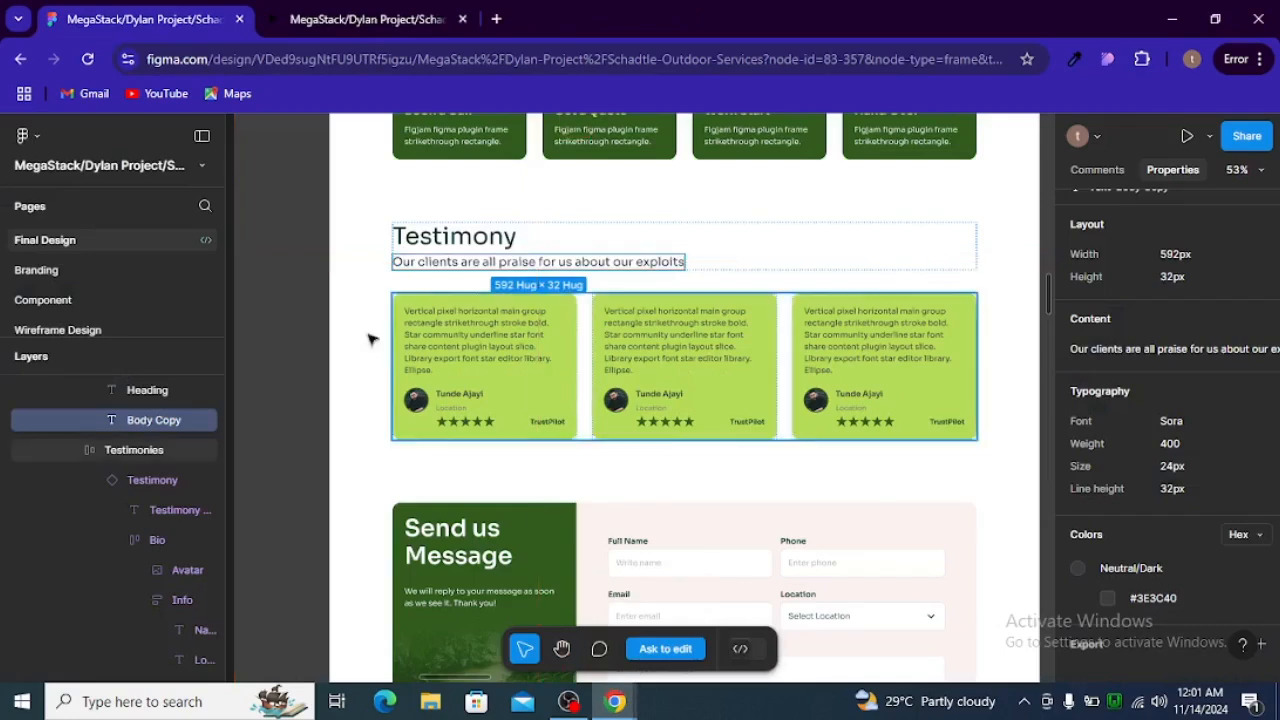
{"action": "key", "text": "alt+Tab"}
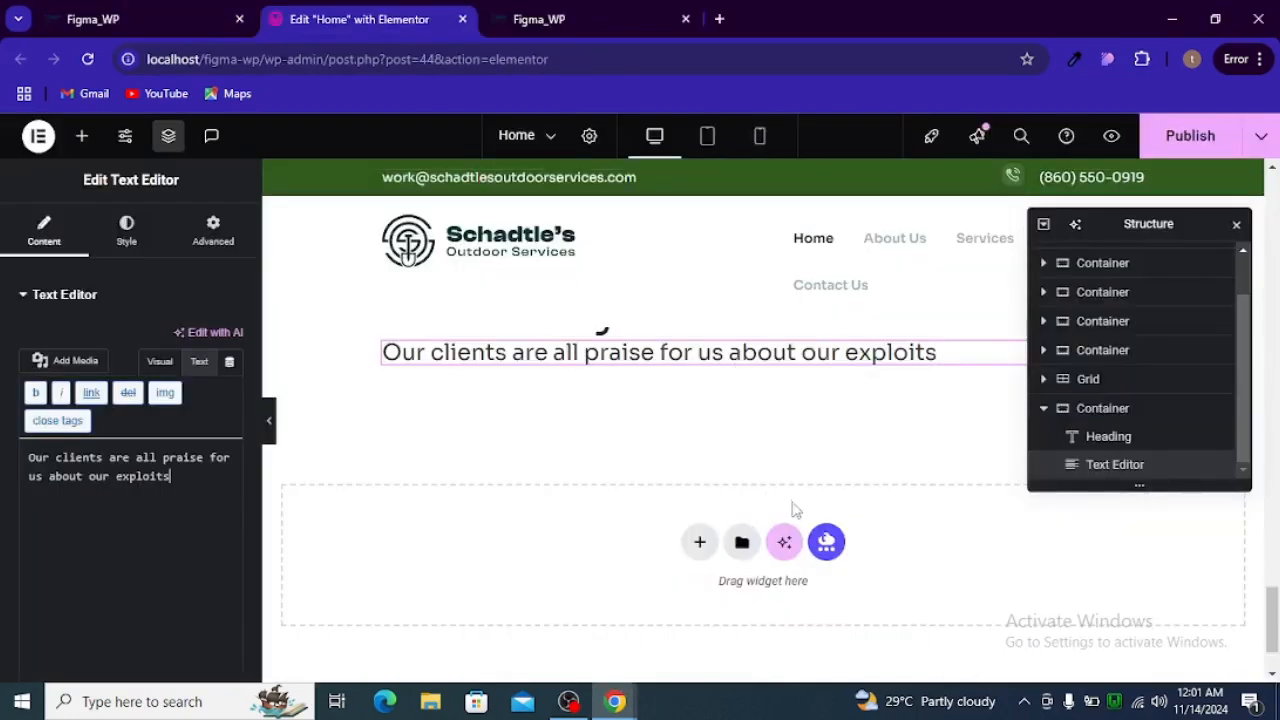
{"action": "left_click", "coordinate": [699, 542]}
{"action": "left_click", "coordinate": [806, 580]}
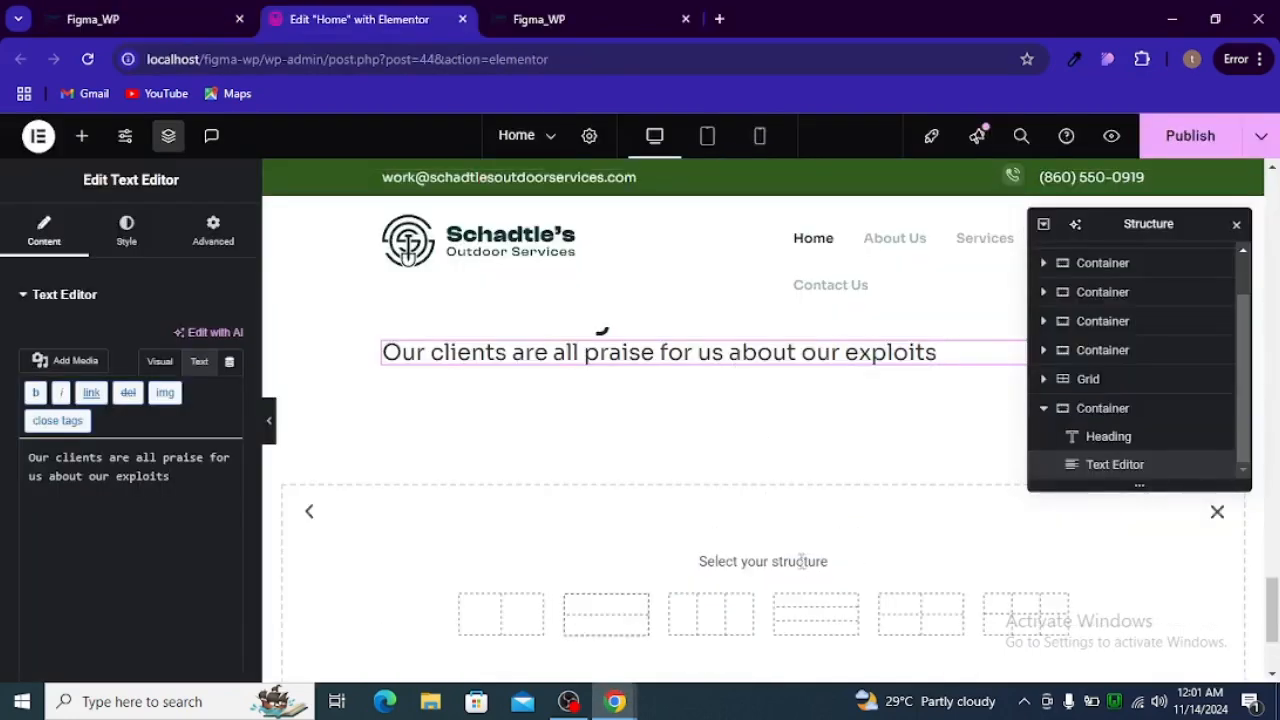
{"action": "left_click", "coordinate": [748, 604]}
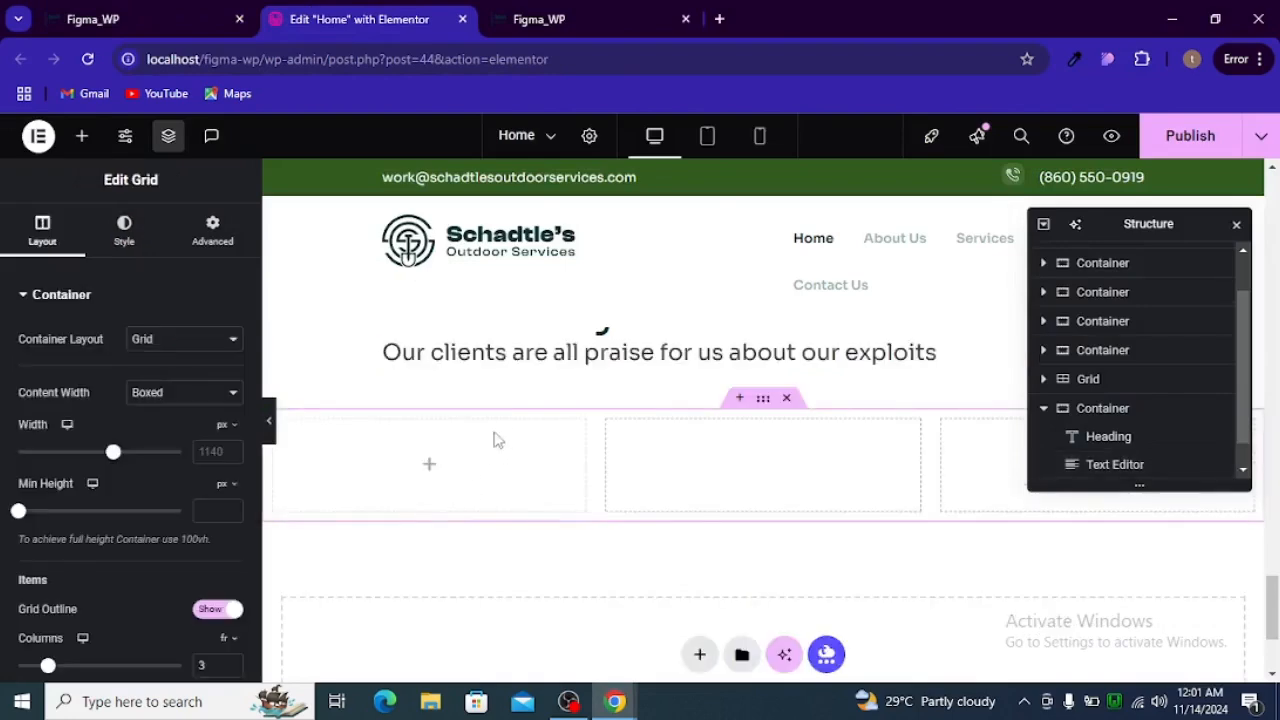
Set the new grid's margin and padding to 0 on all sides and its content width to Full Width
{"action": "left_click", "coordinate": [213, 232]}
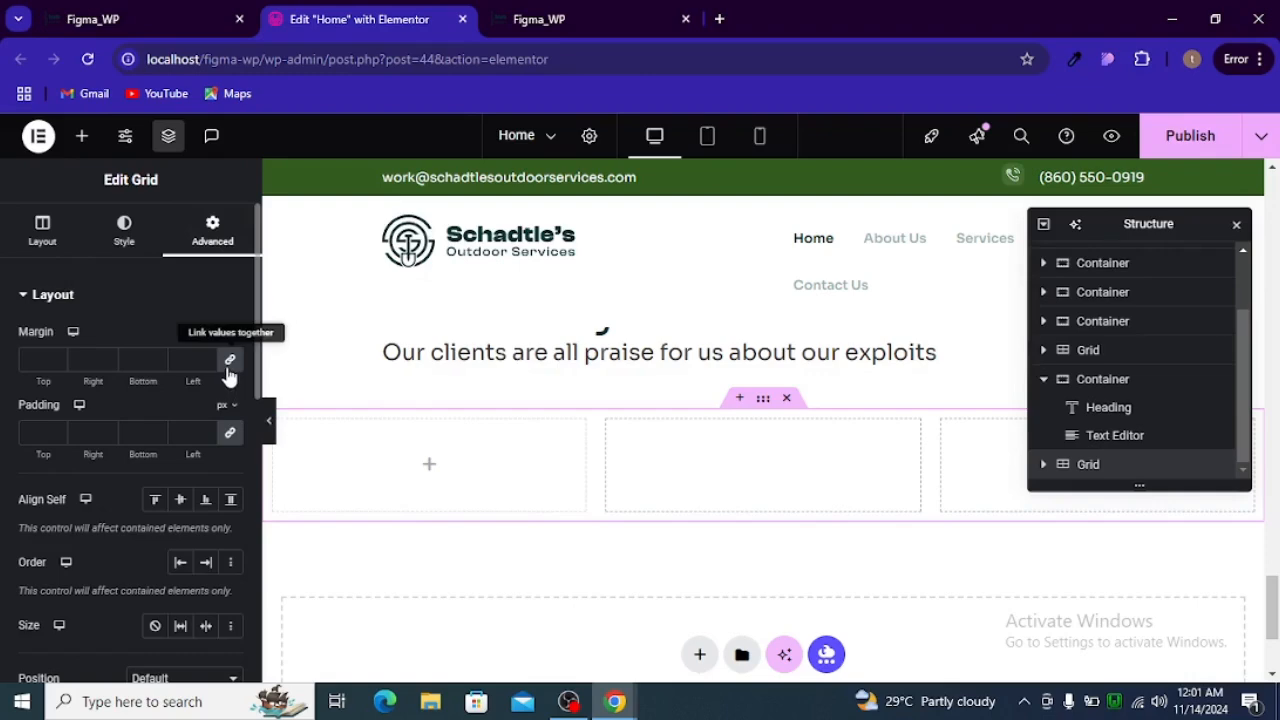
{"action": "left_click", "coordinate": [228, 432]}
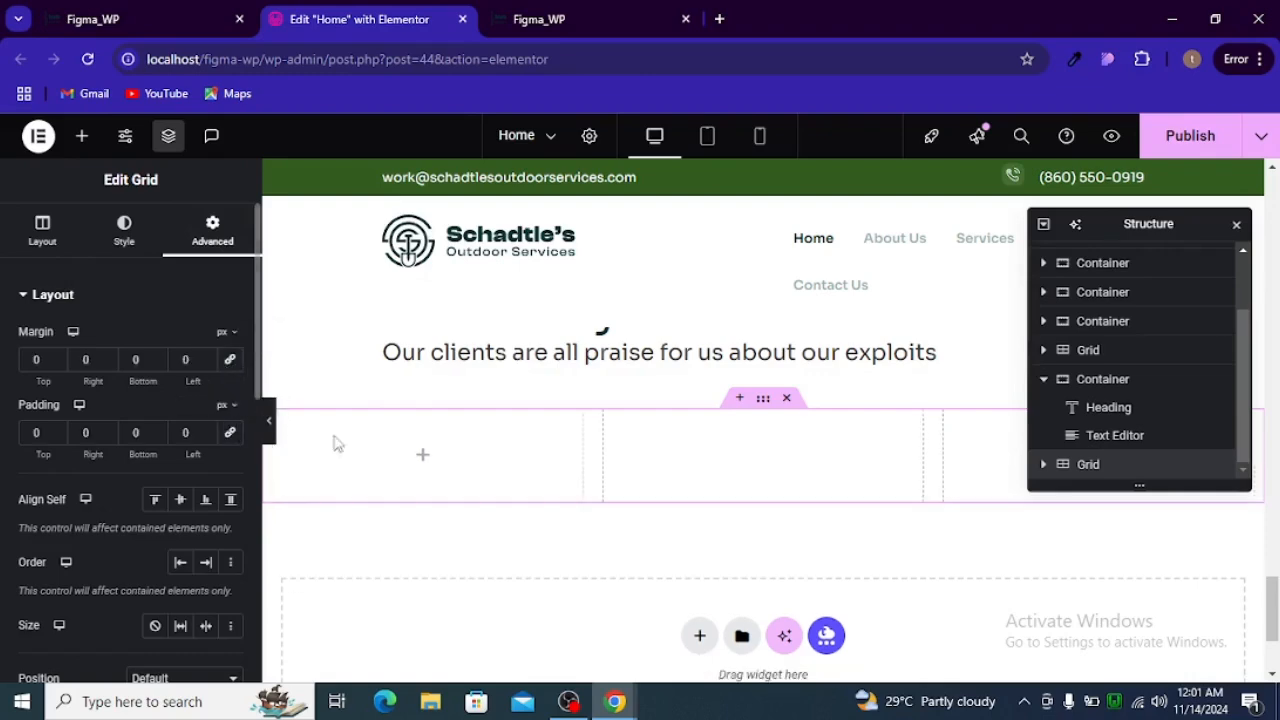
{"action": "left_click", "coordinate": [54, 218]}
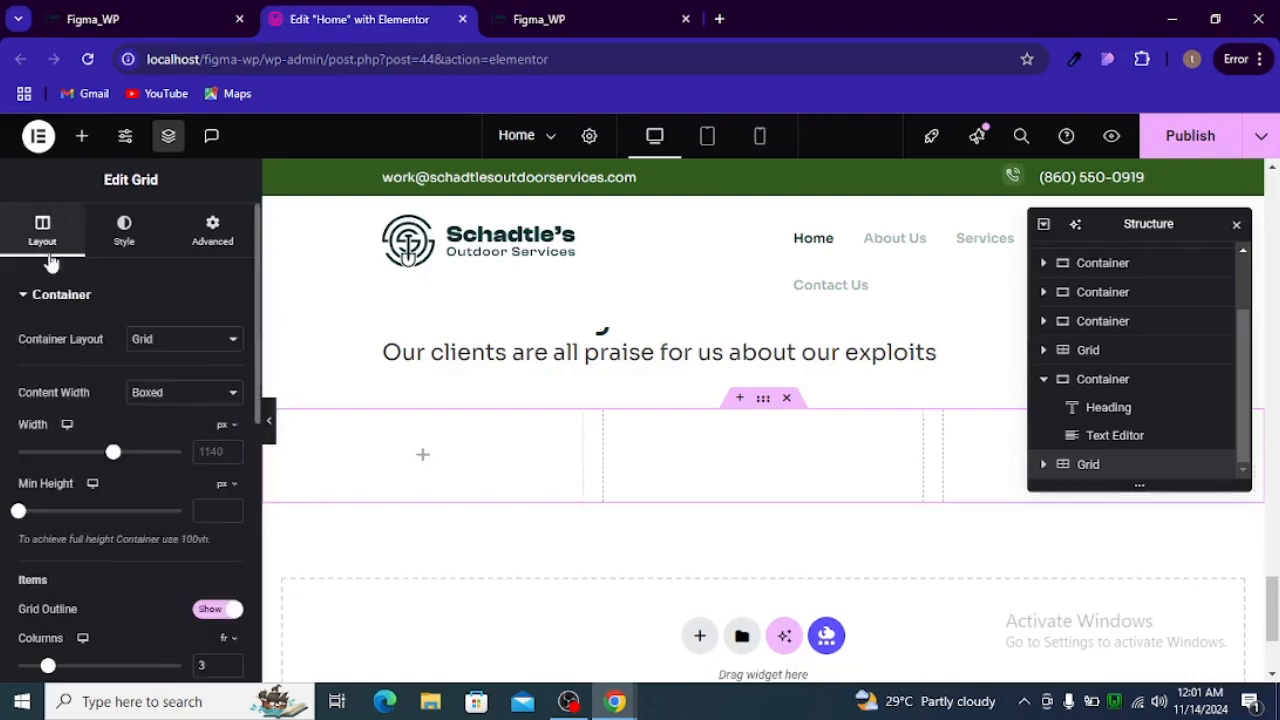
{"action": "scroll", "coordinate": [186, 287], "scroll_direction": "down", "scroll_amount": 3}
{"action": "scroll", "coordinate": [185, 391], "scroll_direction": "up", "scroll_amount": 3}
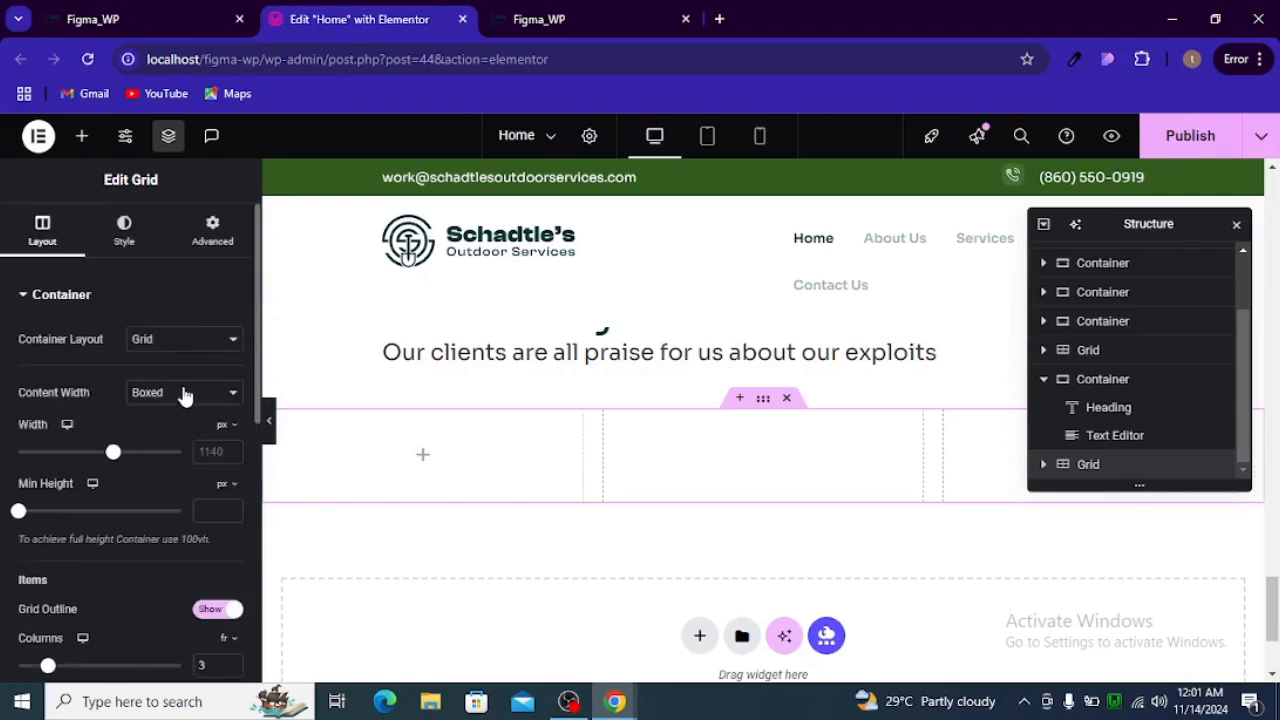
{"action": "left_click", "coordinate": [182, 390]}
{"action": "left_click", "coordinate": [173, 434]}
Set the new grid's column and row gaps to 0
{"action": "scroll", "coordinate": [178, 445], "scroll_direction": "down", "scroll_amount": 5}
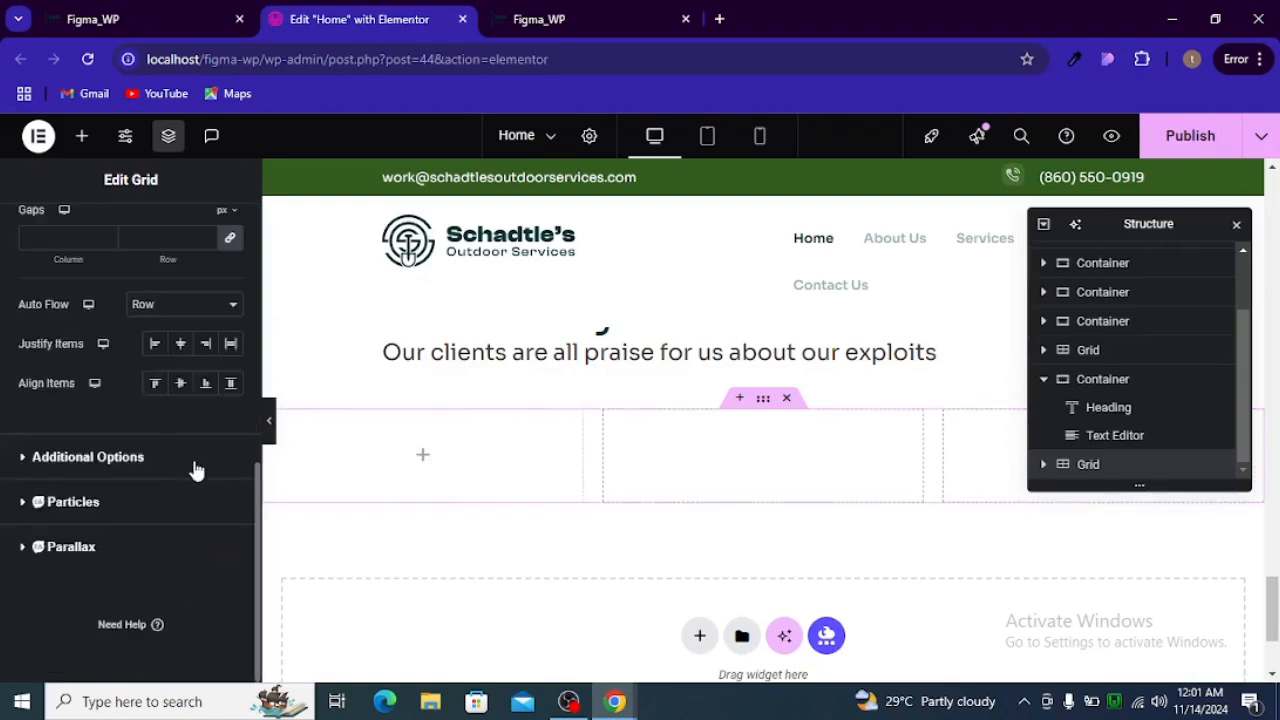
{"action": "scroll", "coordinate": [188, 450], "scroll_direction": "up", "scroll_amount": 3}
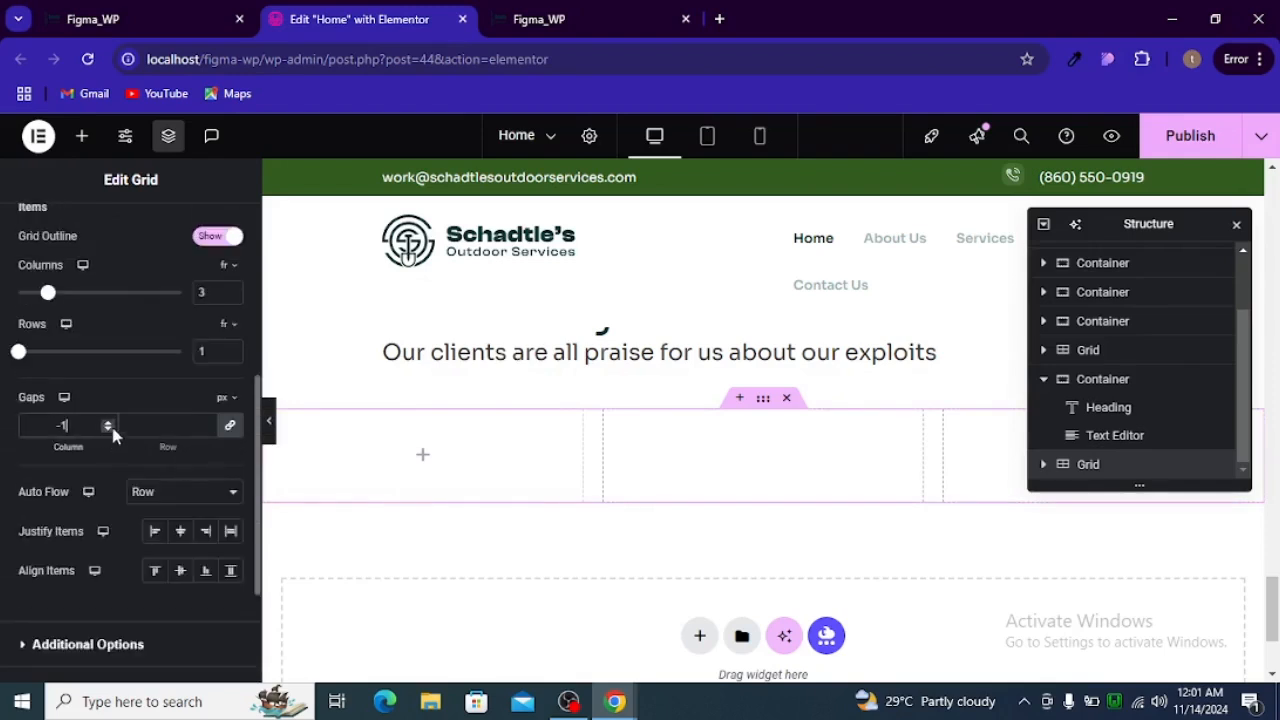
{"action": "left_click", "coordinate": [148, 424]}
{"action": "type", "text": "0"}
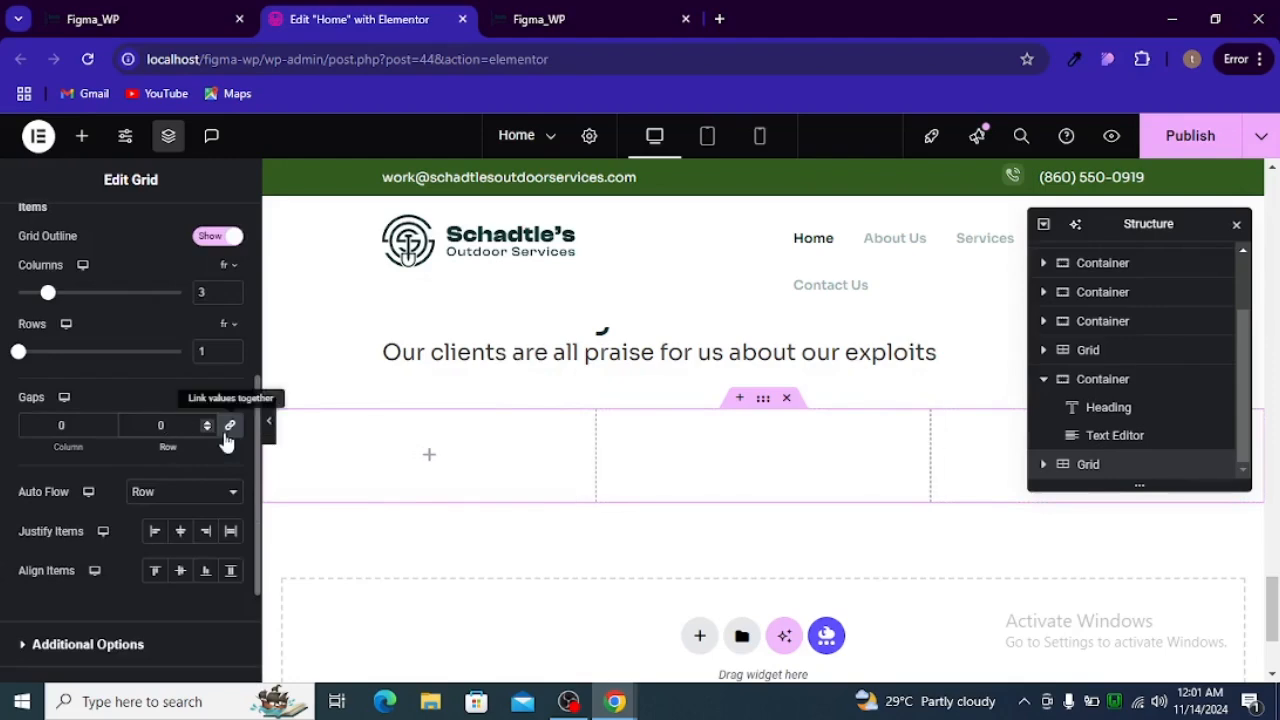
Place a container in the grid's first cell and set its margin and padding to 0 on all sides
{"action": "left_click", "coordinate": [429, 459]}
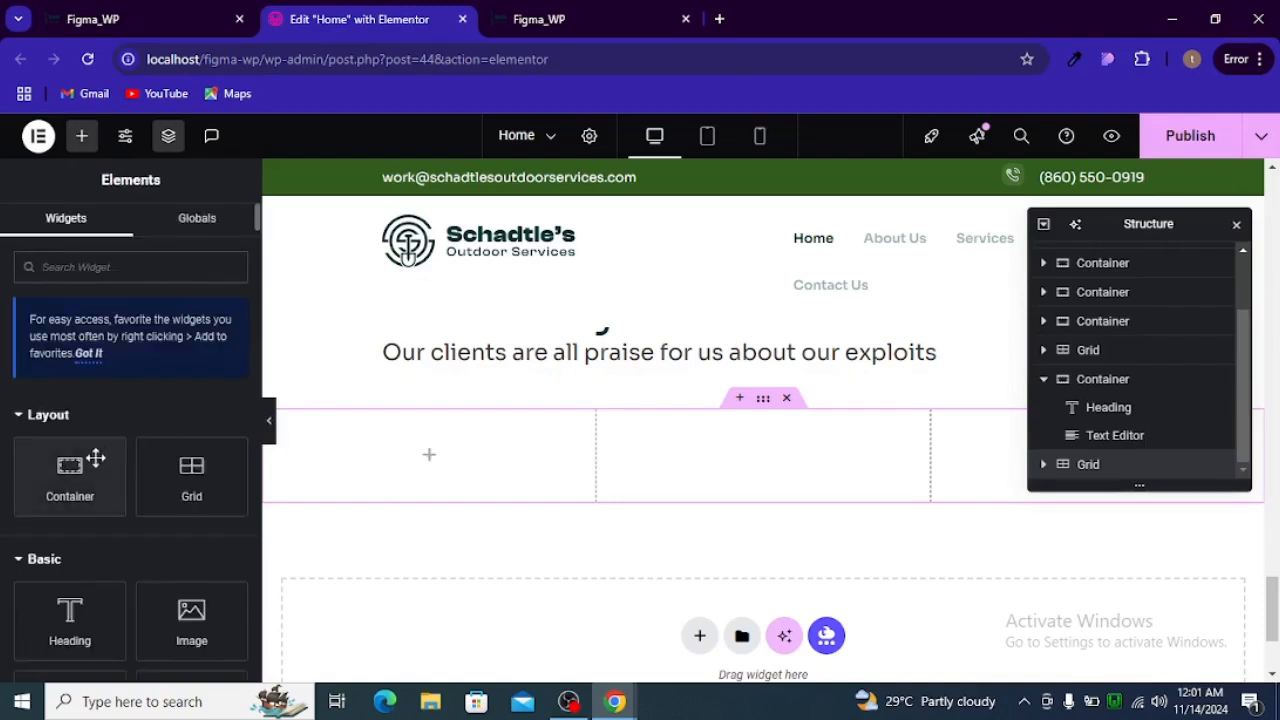
{"action": "left_click_drag", "start_coordinate": [95, 455], "coordinate": [414, 436]}
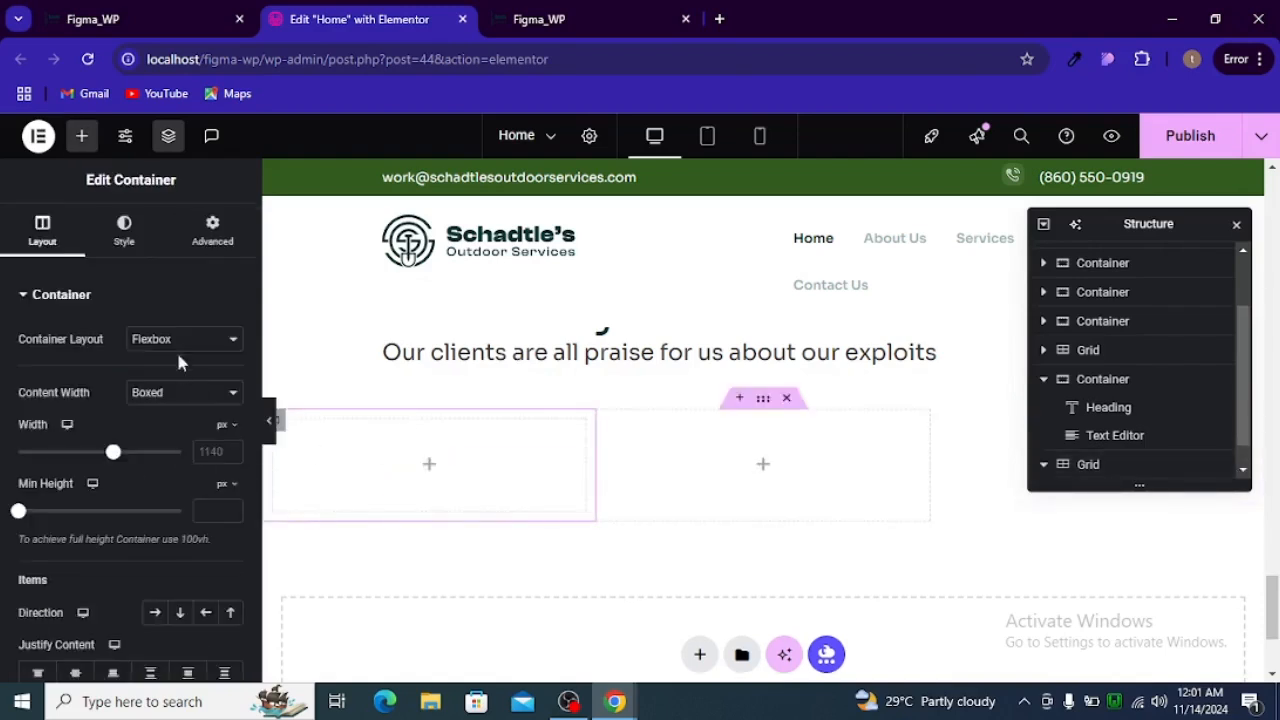
{"action": "left_click", "coordinate": [215, 235]}
{"action": "left_click", "coordinate": [226, 368]}
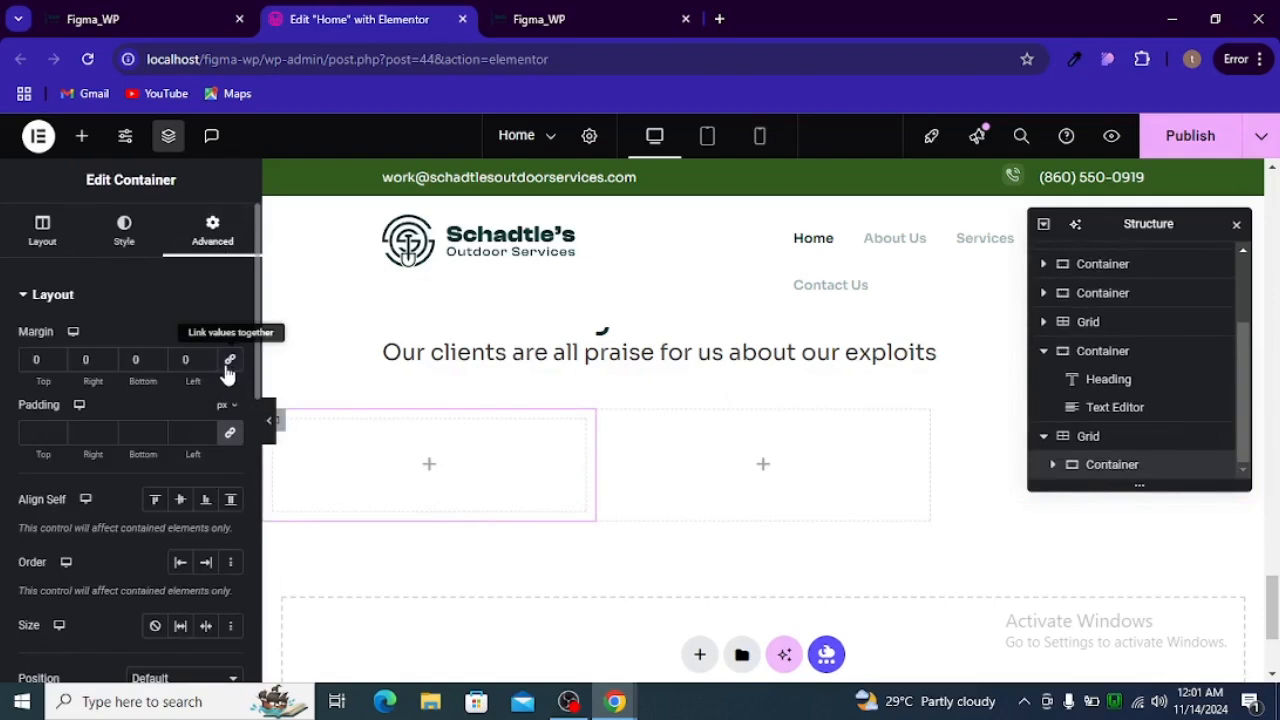
{"action": "left_click", "coordinate": [229, 433]}
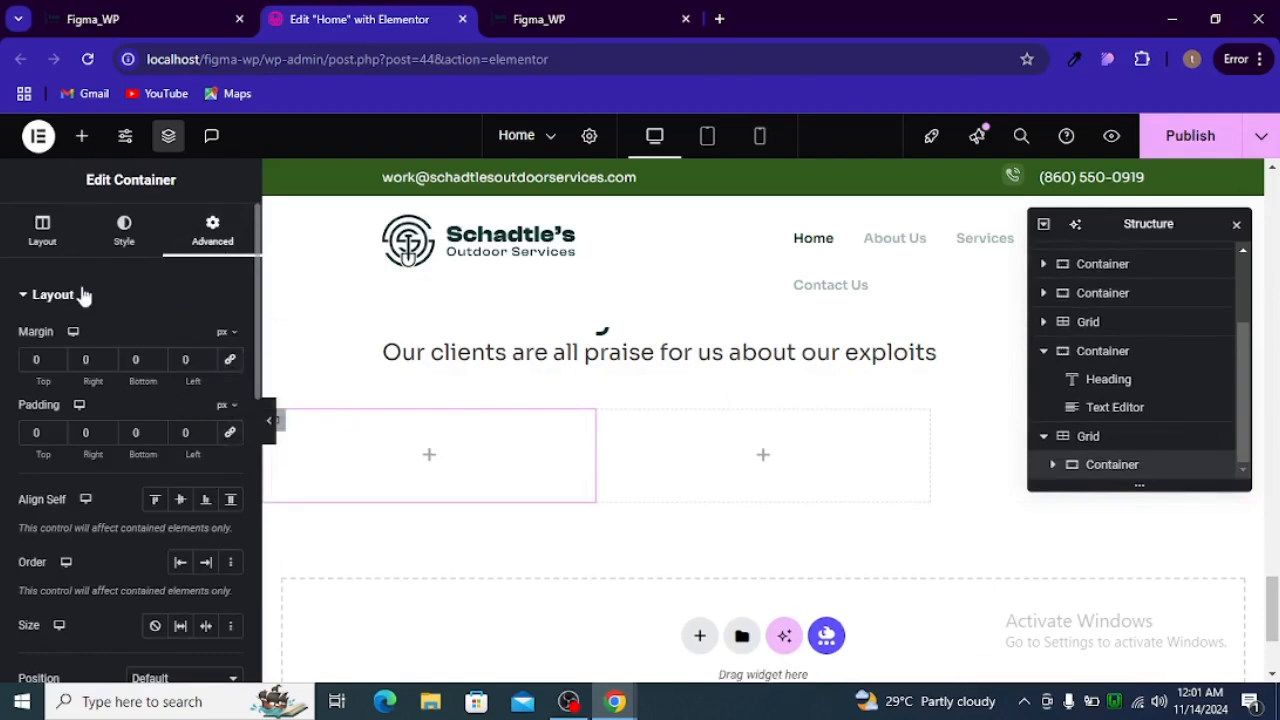
Set the first cell container's content width to Full Width and its column and row gaps to 0
{"action": "left_click", "coordinate": [48, 240]}
{"action": "left_click", "coordinate": [152, 395]}
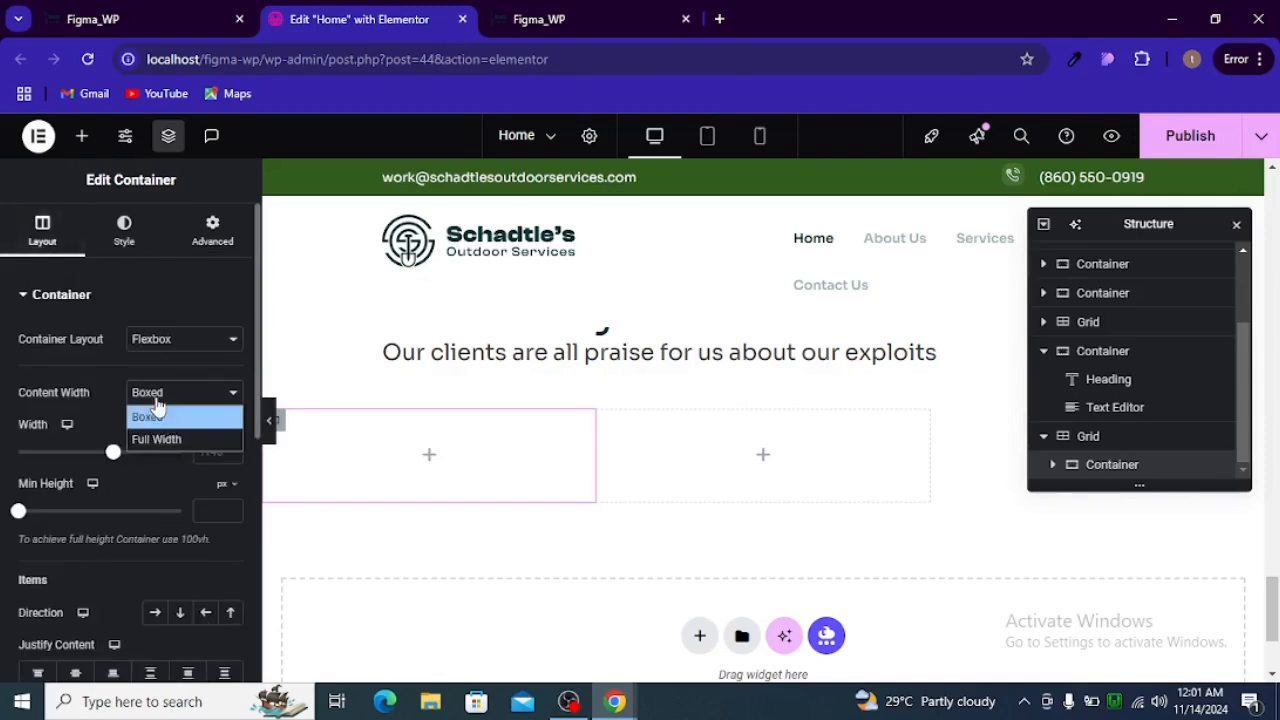
{"action": "left_click", "coordinate": [159, 427]}
{"action": "scroll", "coordinate": [163, 443], "scroll_direction": "down", "scroll_amount": 2}
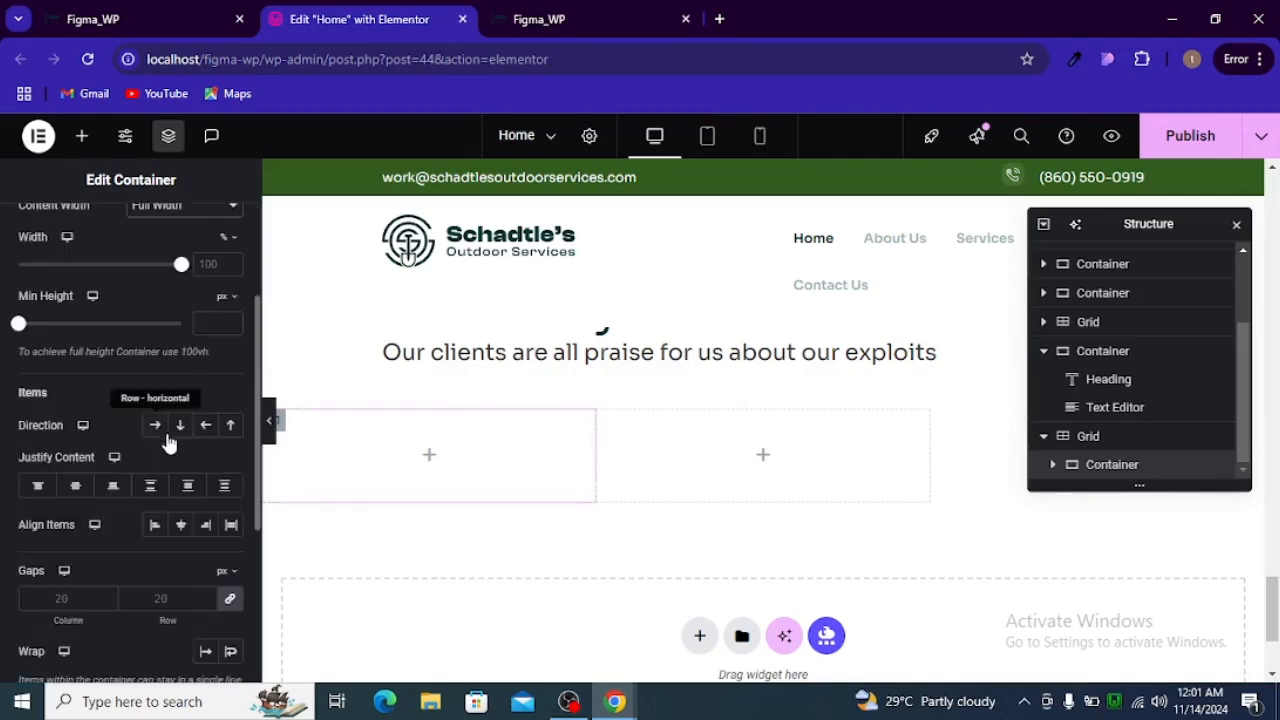
{"action": "scroll", "coordinate": [177, 428], "scroll_direction": "down", "scroll_amount": 1}
{"action": "left_click", "coordinate": [233, 507]}
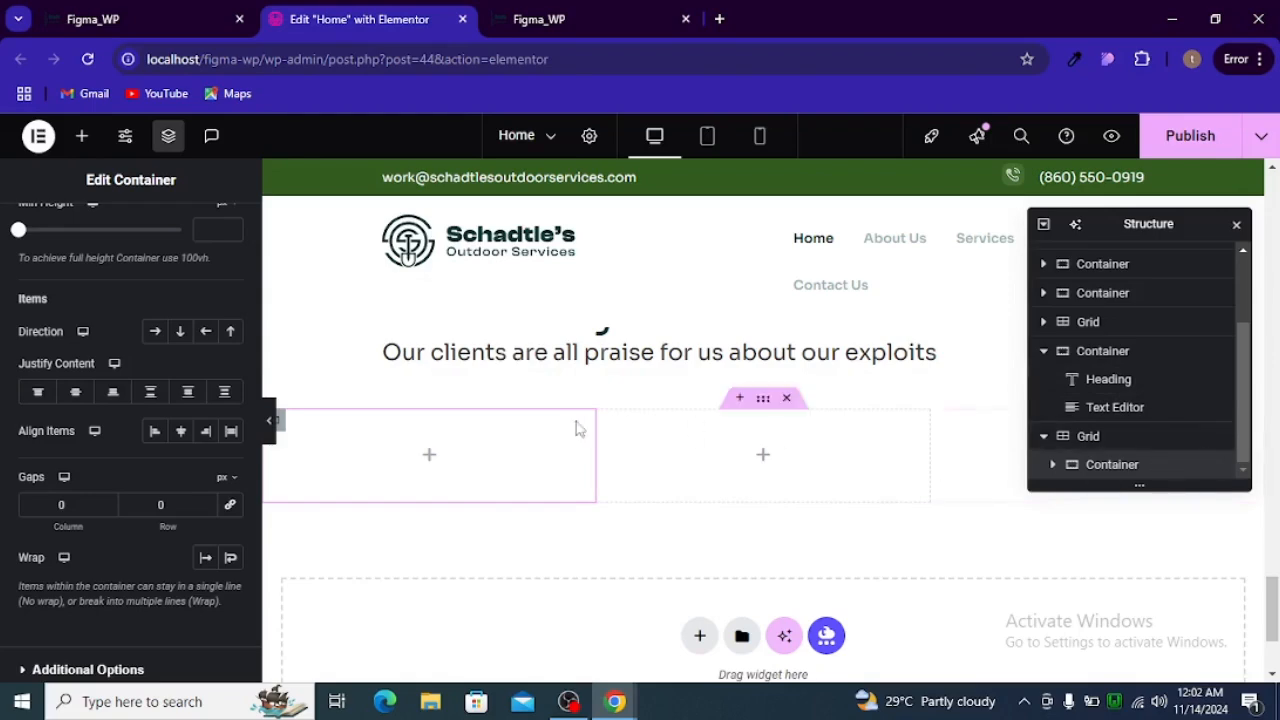
Nest a second container inside the first cell's container and set its margin and padding to 0 on all sides
{"action": "scroll", "coordinate": [115, 326], "scroll_direction": "up", "scroll_amount": 2}
{"action": "scroll", "coordinate": [115, 326], "scroll_direction": "up", "scroll_amount": 2}
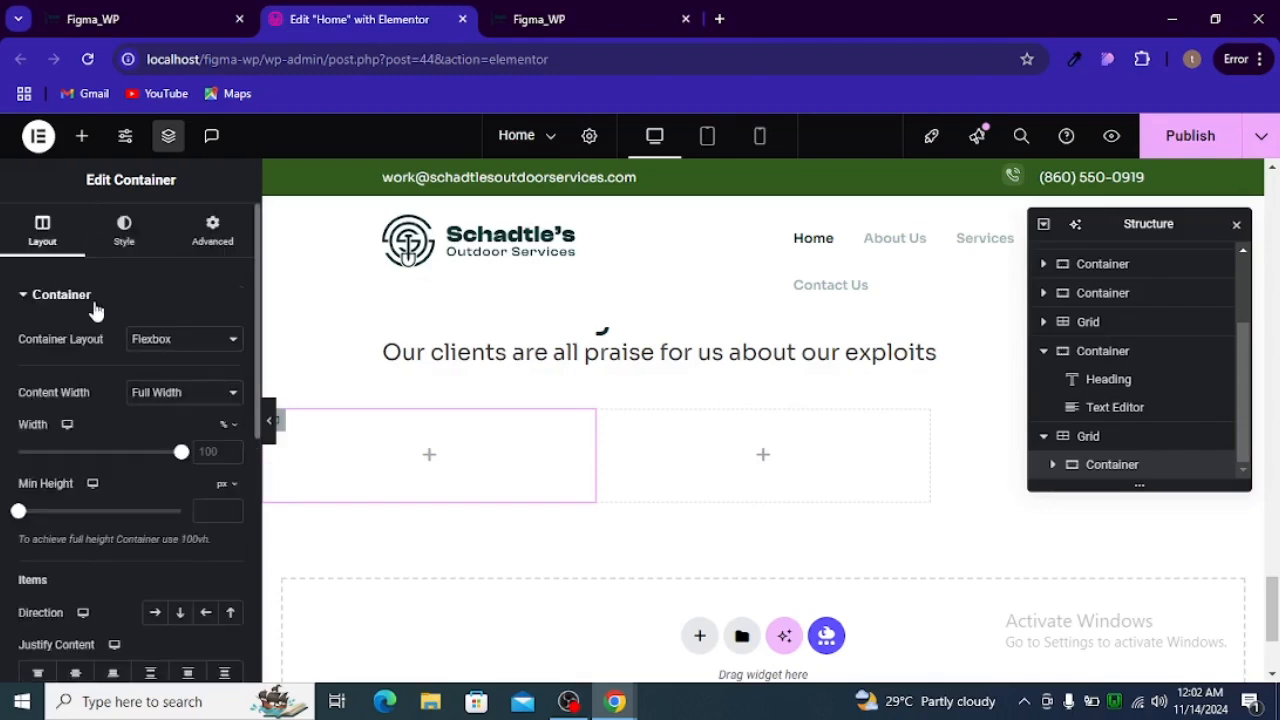
{"action": "left_click", "coordinate": [80, 136]}
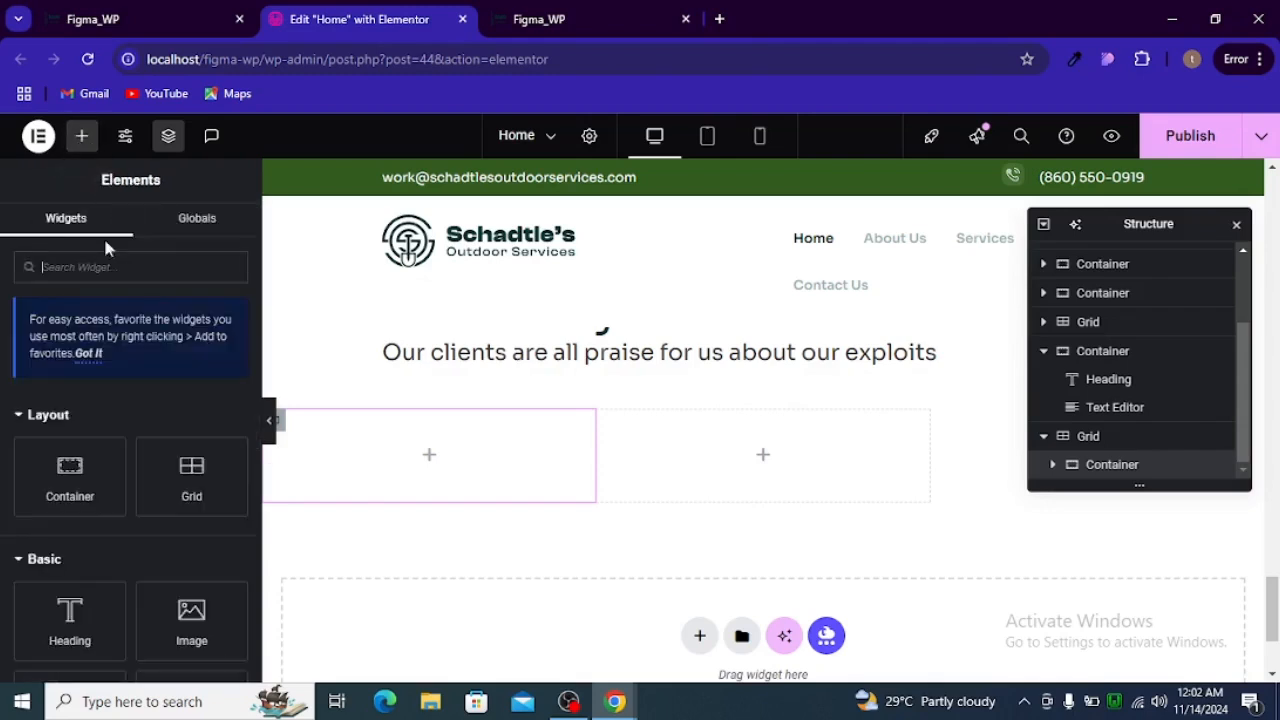
{"action": "left_click_drag", "start_coordinate": [72, 462], "coordinate": [426, 448]}
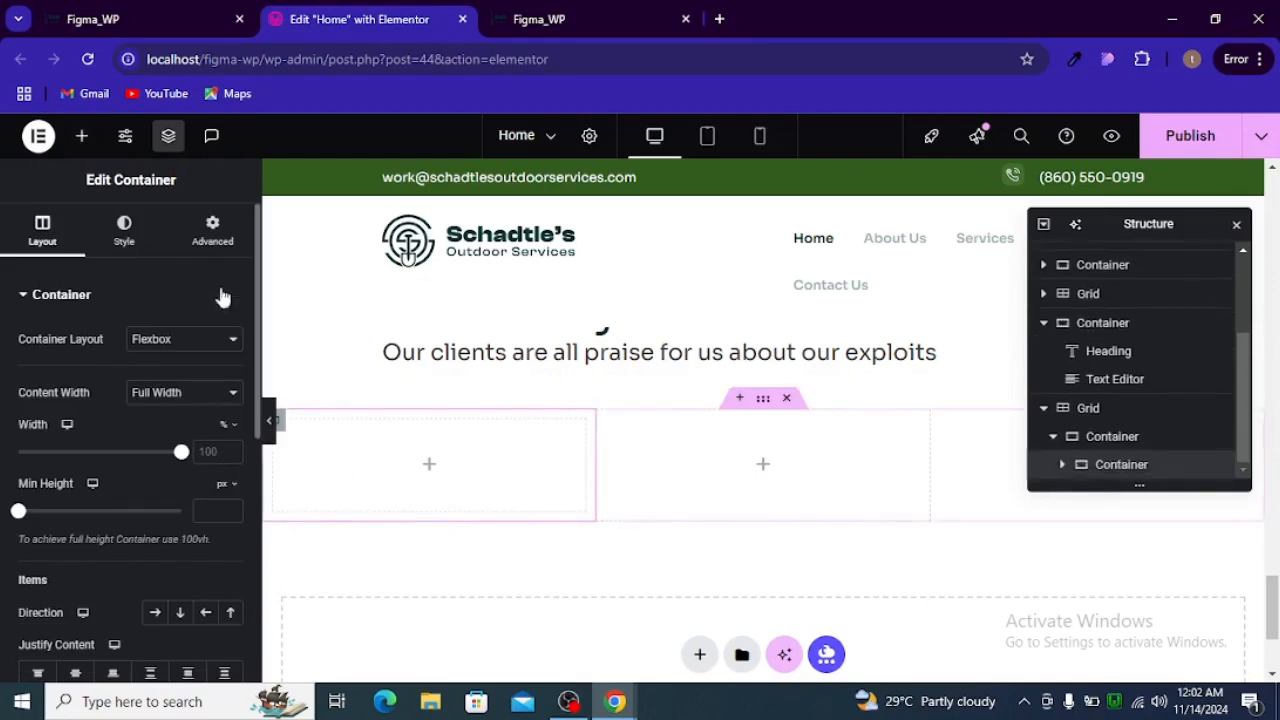
{"action": "left_click", "coordinate": [211, 230]}
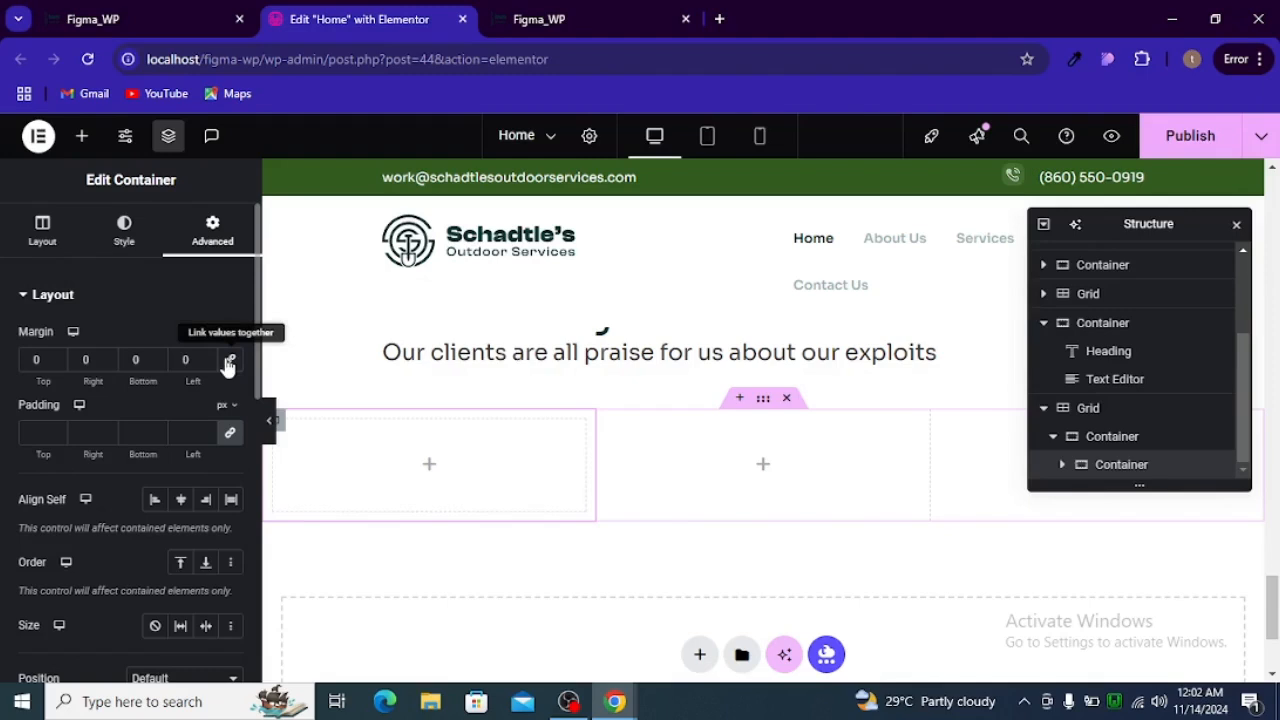
{"action": "left_click", "coordinate": [230, 438]}
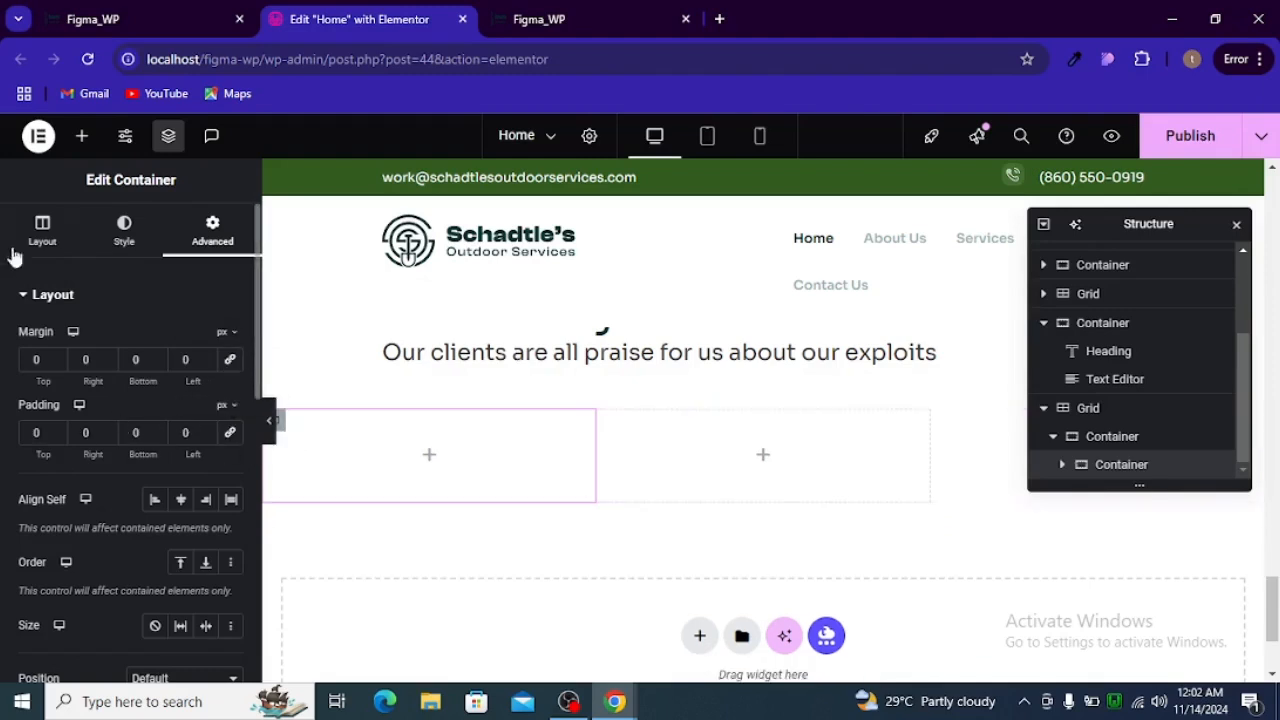
Set the nested container's column and row gaps to 0
{"action": "left_click", "coordinate": [41, 230]}
{"action": "scroll", "coordinate": [110, 337], "scroll_direction": "down", "scroll_amount": 5}
{"action": "scroll", "coordinate": [110, 337], "scroll_direction": "down", "scroll_amount": 1}
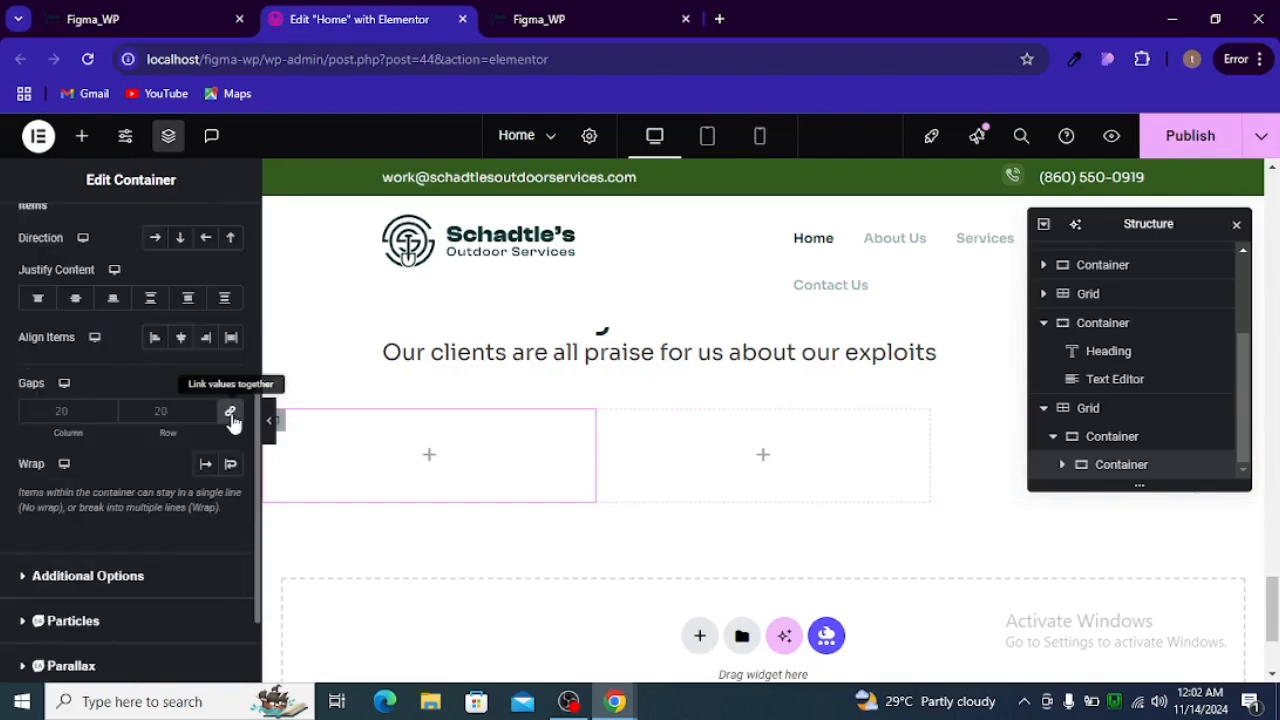
{"action": "left_click", "coordinate": [230, 411]}
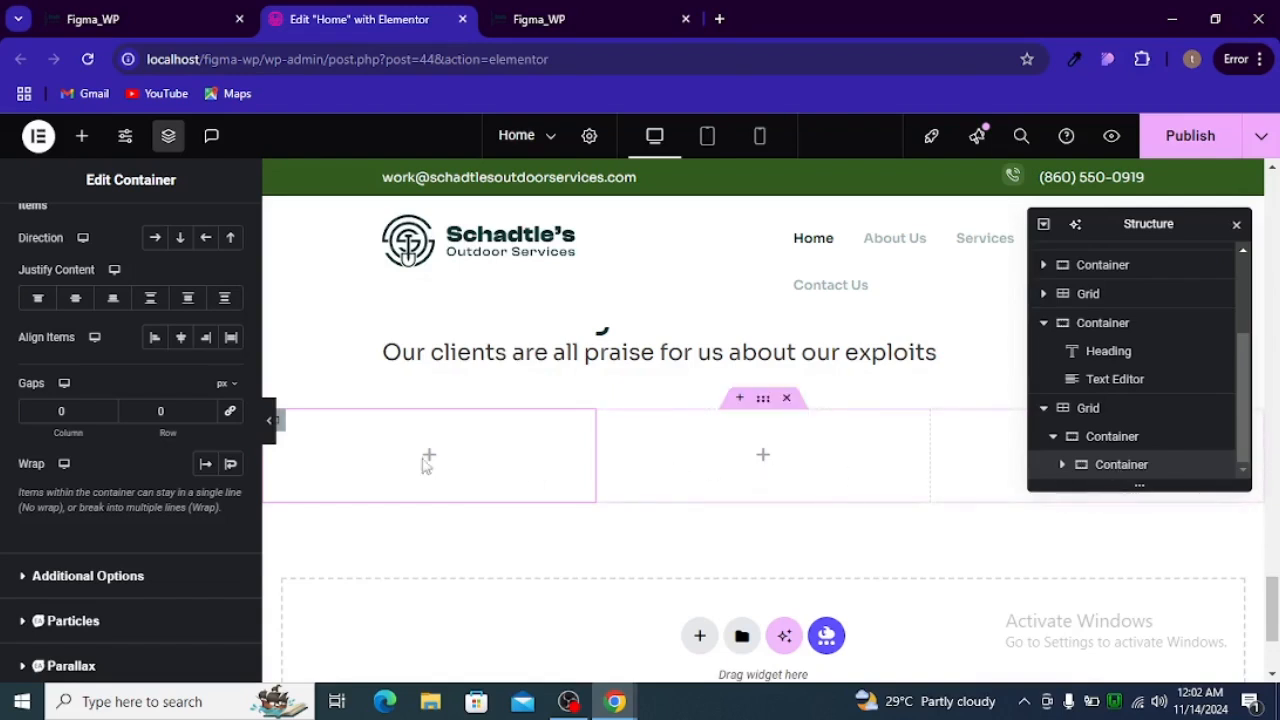
Duplicate the nested container in the grid's first cell and place a Text Editor widget in the upper one
{"action": "right_click", "coordinate": [1134, 466]}
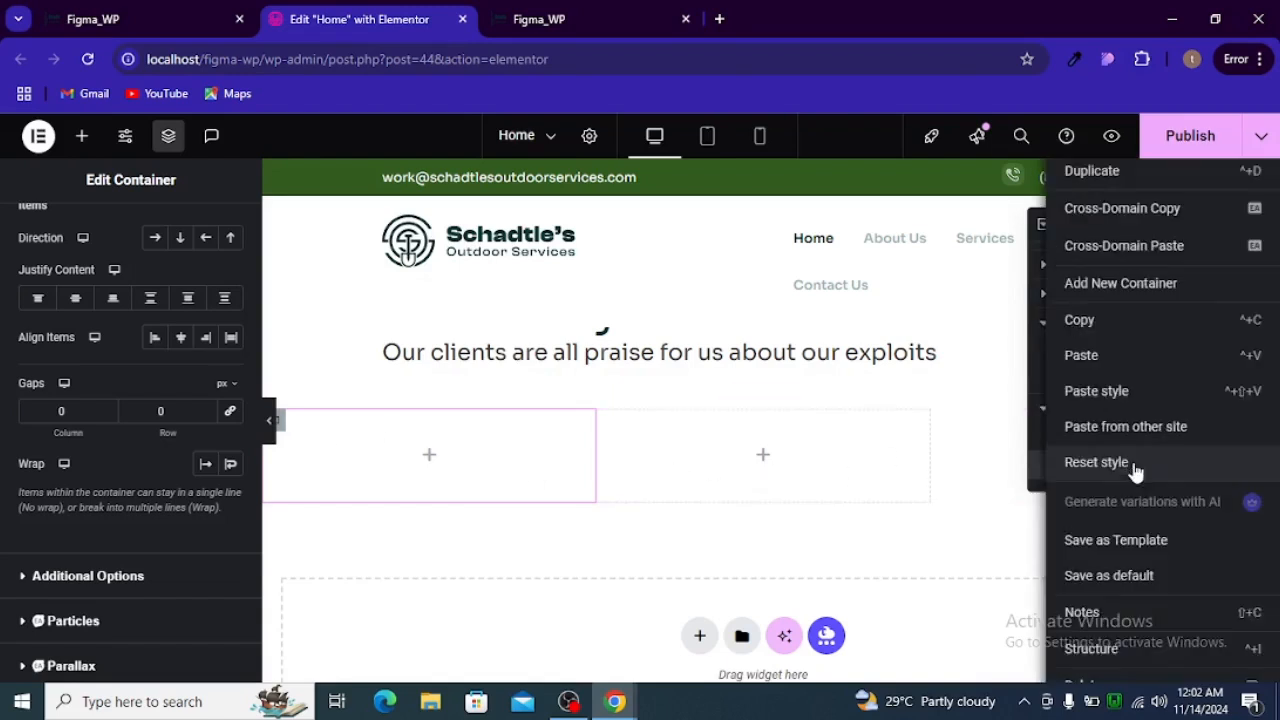
{"action": "left_click", "coordinate": [1100, 185]}
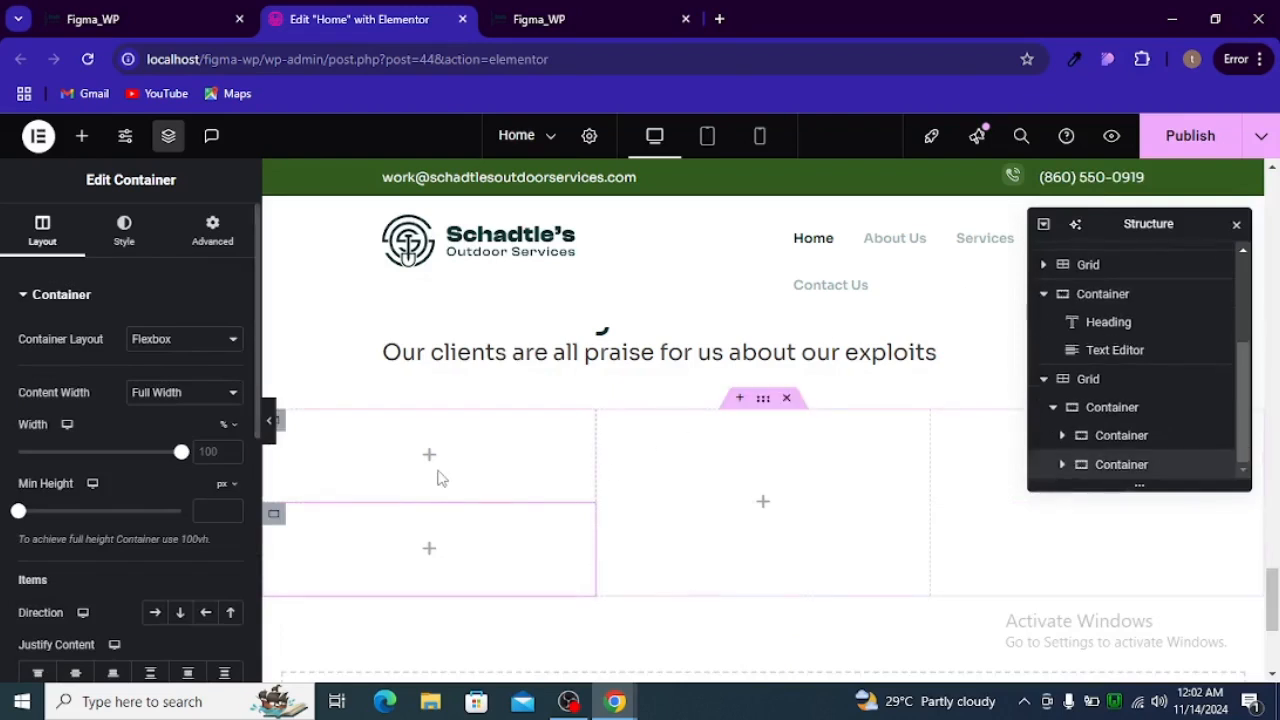
{"action": "left_click", "coordinate": [431, 458]}
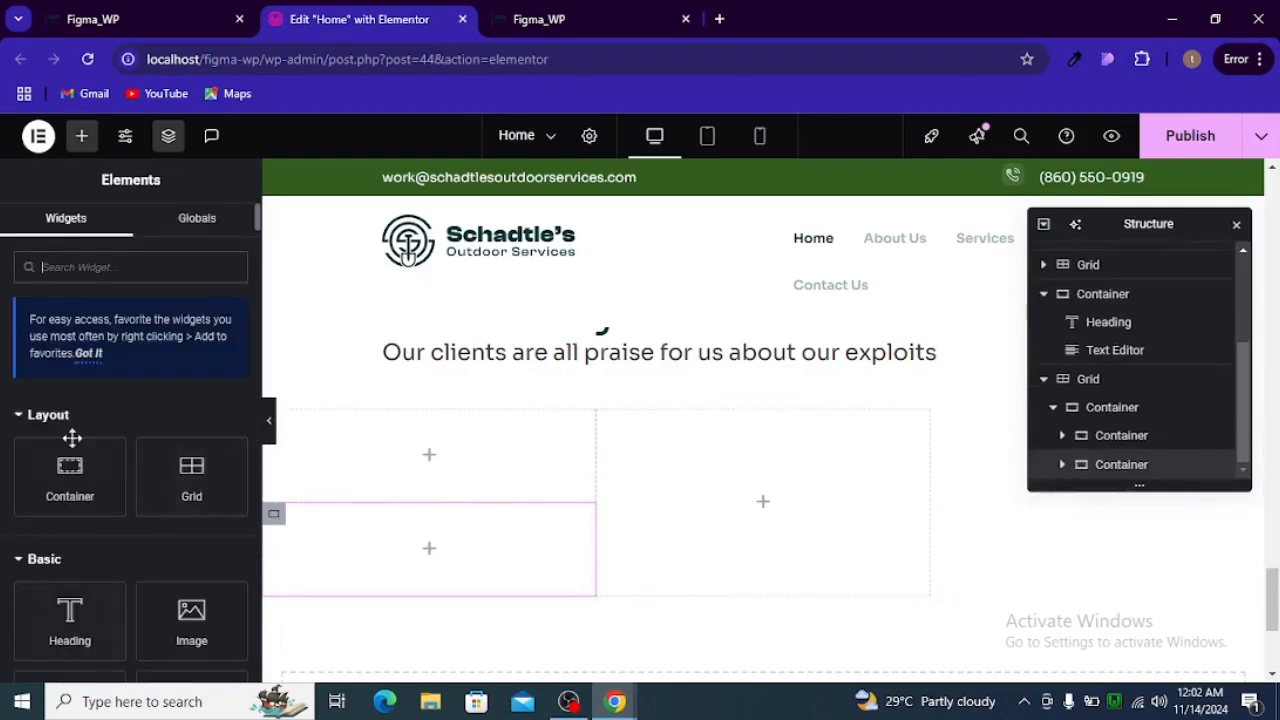
{"action": "type", "text": "tex"}
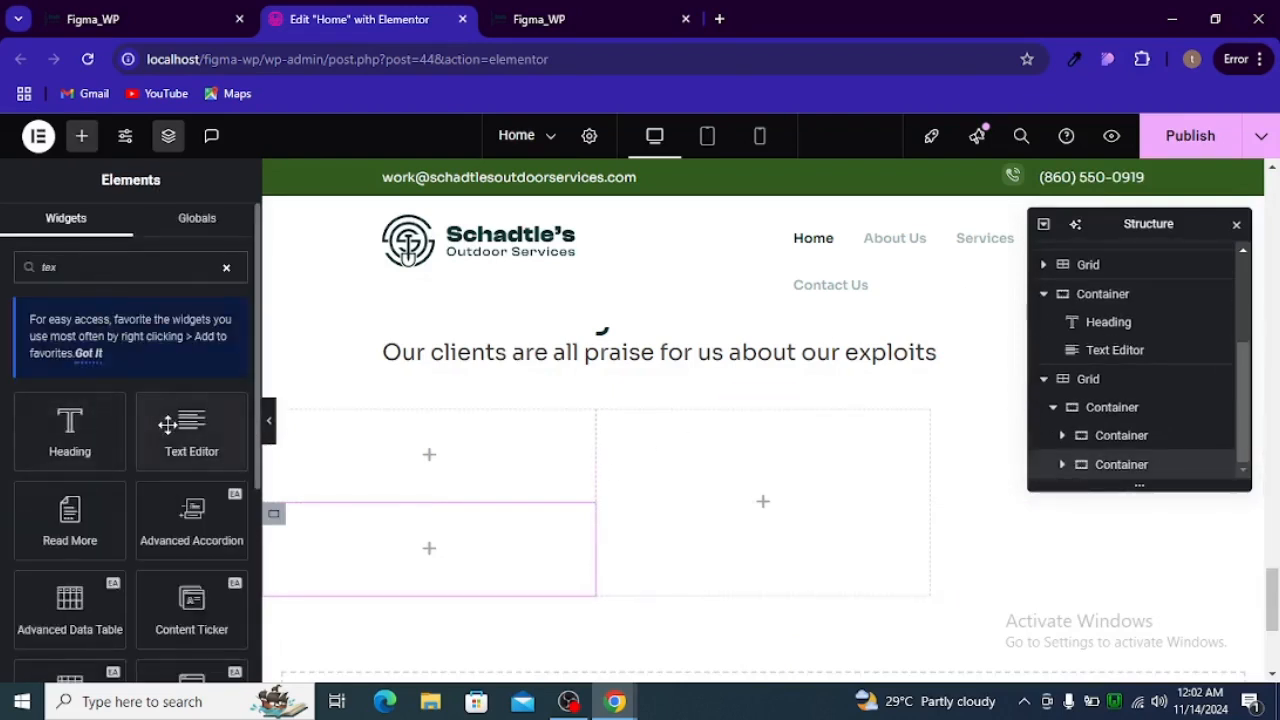
{"action": "left_click_drag", "start_coordinate": [191, 430], "coordinate": [458, 448]}
Replace the Text Editor's placeholder with the testimonial text copied from the first Testimony card in Figma
{"action": "key", "text": "alt+Tab"}
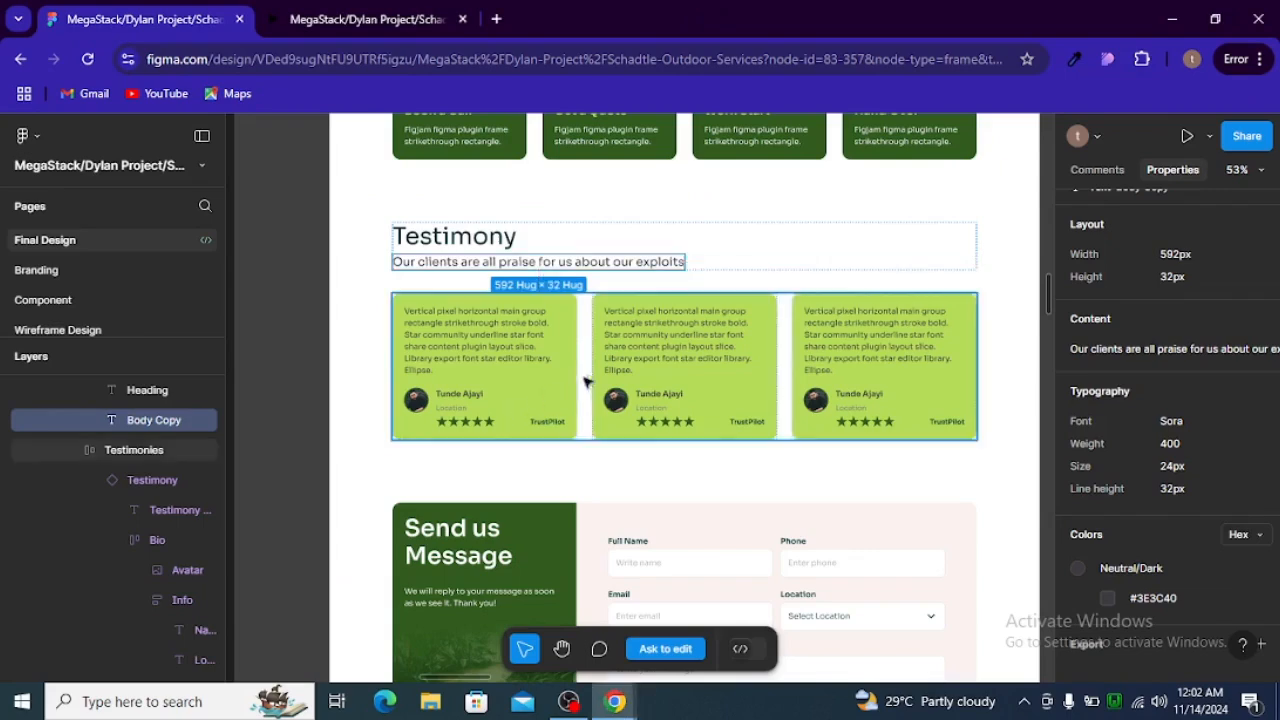
{"action": "double_click", "coordinate": [500, 345]}
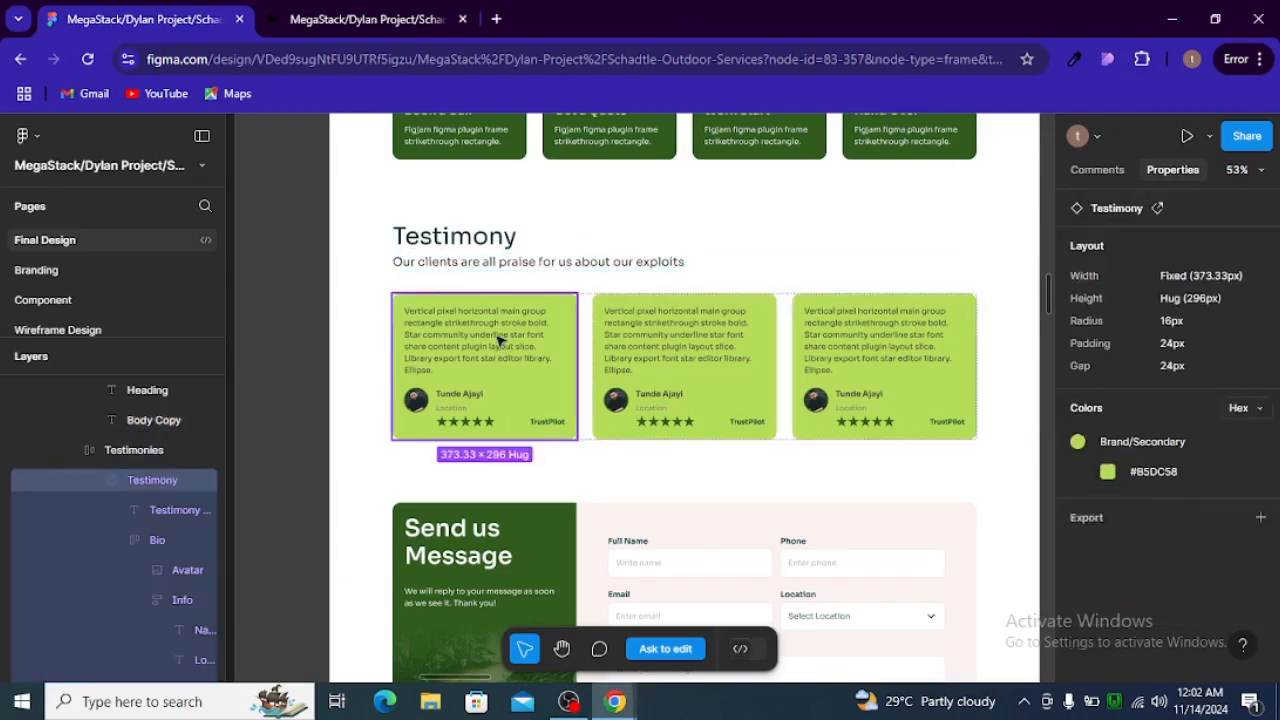
{"action": "double_click", "coordinate": [500, 341]}
{"action": "key", "text": "ctrl+c"}
{"action": "left_click", "coordinate": [1169, 449]}
{"action": "key", "text": "alt+Tab"}
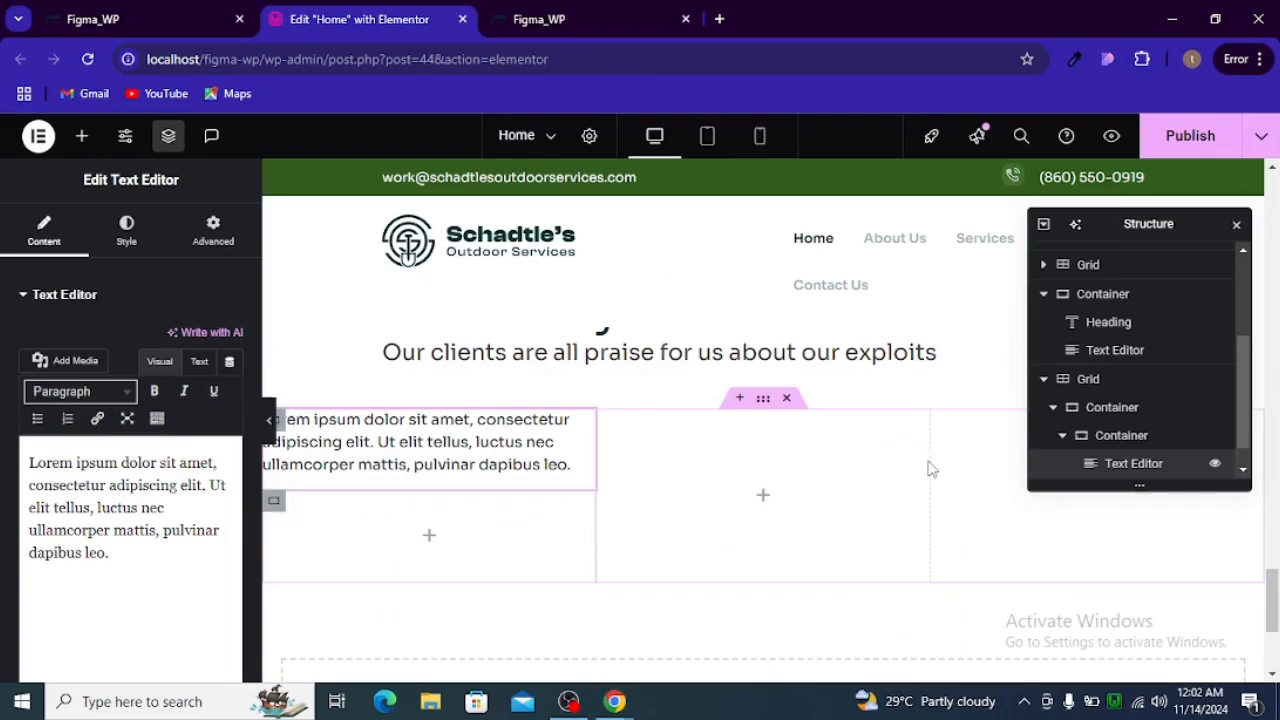
{"action": "left_click", "coordinate": [194, 366]}
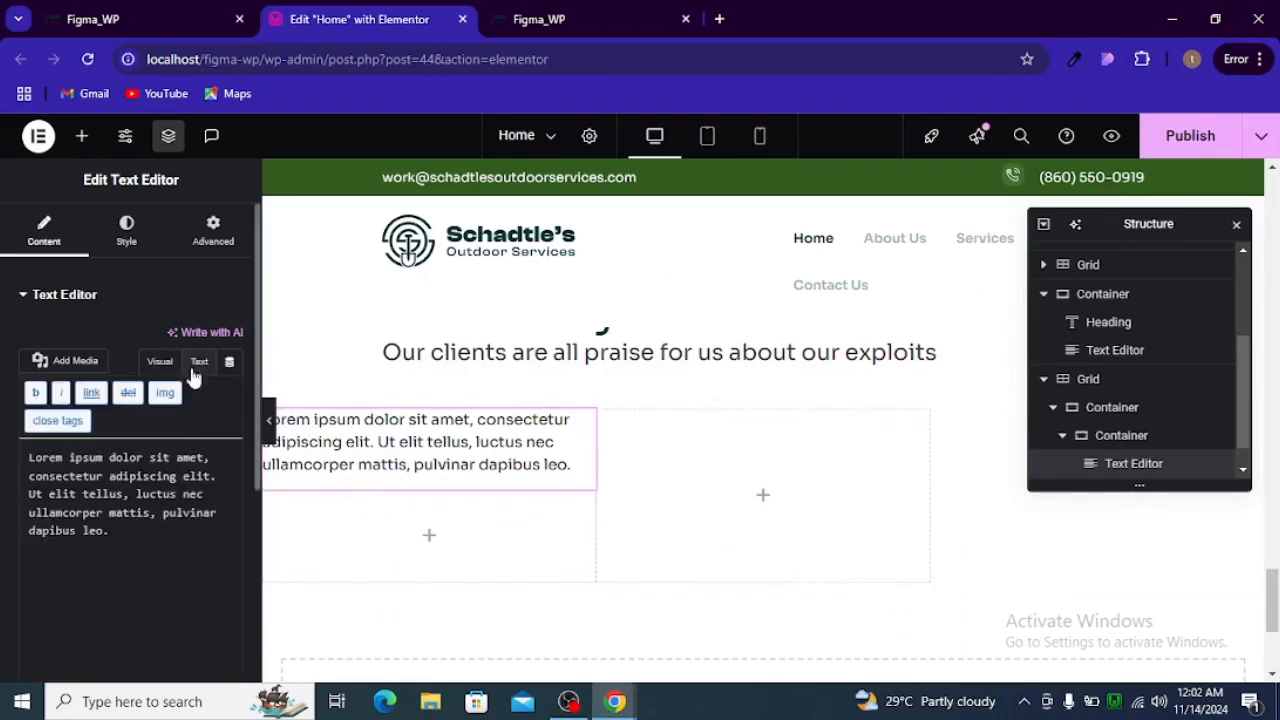
{"action": "key", "text": "ctrl+a"}
{"action": "key", "text": "ctrl+v"}
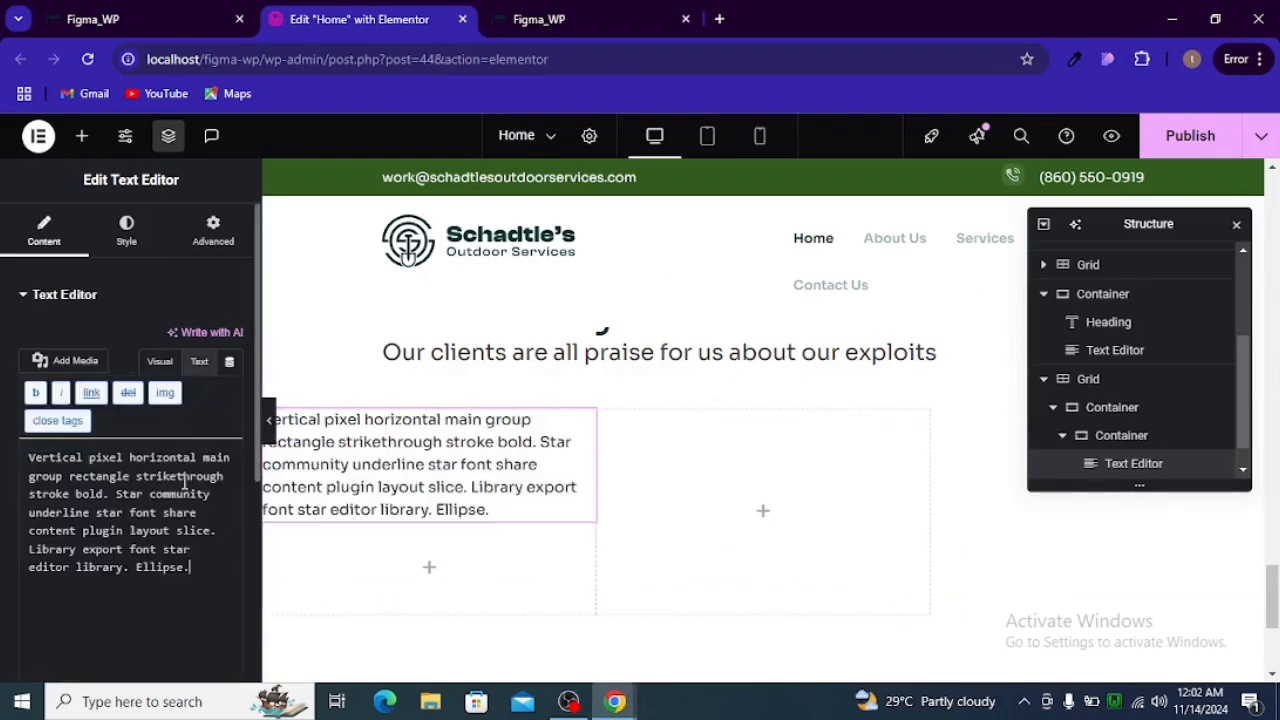
Set the testimonial text's font size to 16 px, following the Figma typography
{"action": "key", "text": "alt+Tab"}
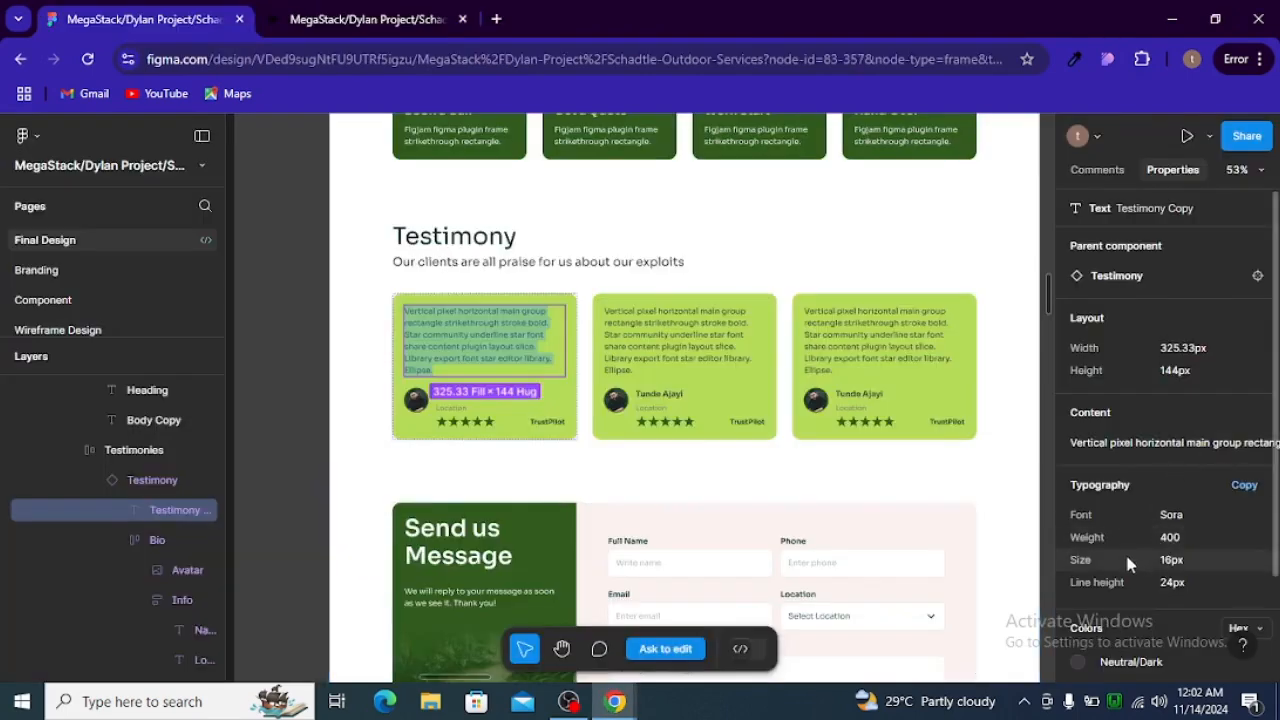
{"action": "key", "text": "alt+Tab"}
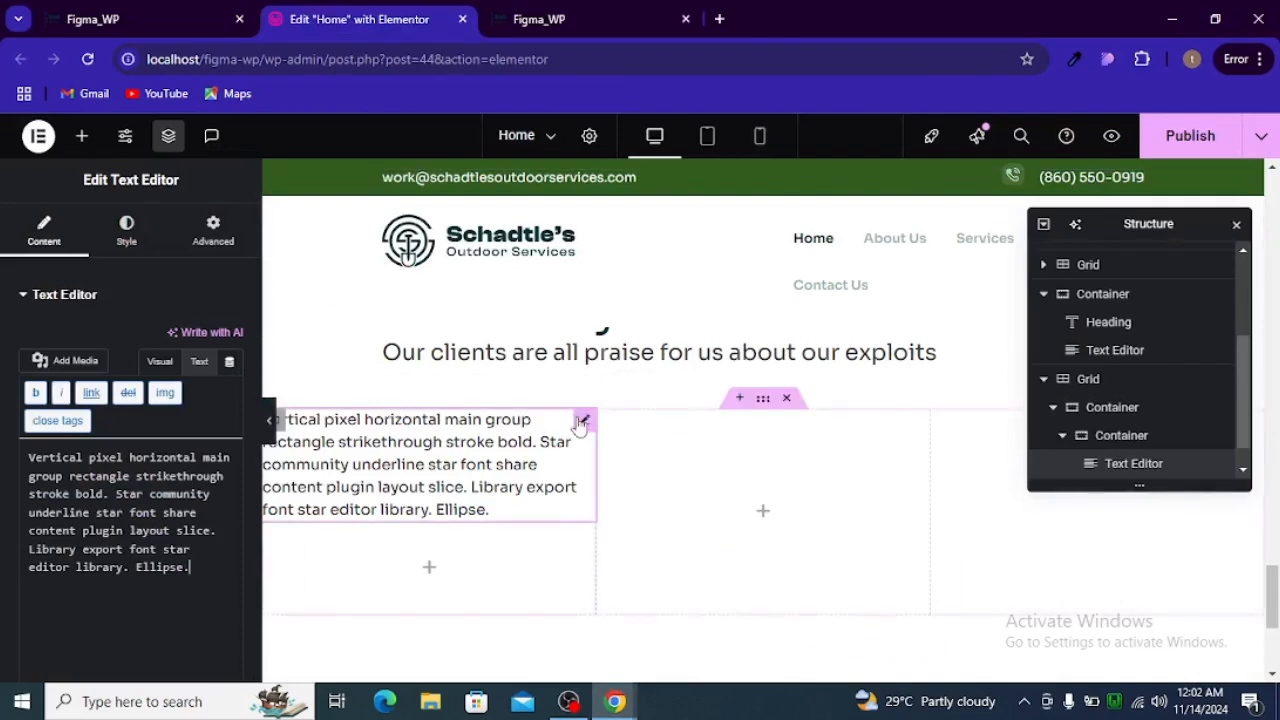
{"action": "left_click", "coordinate": [138, 246]}
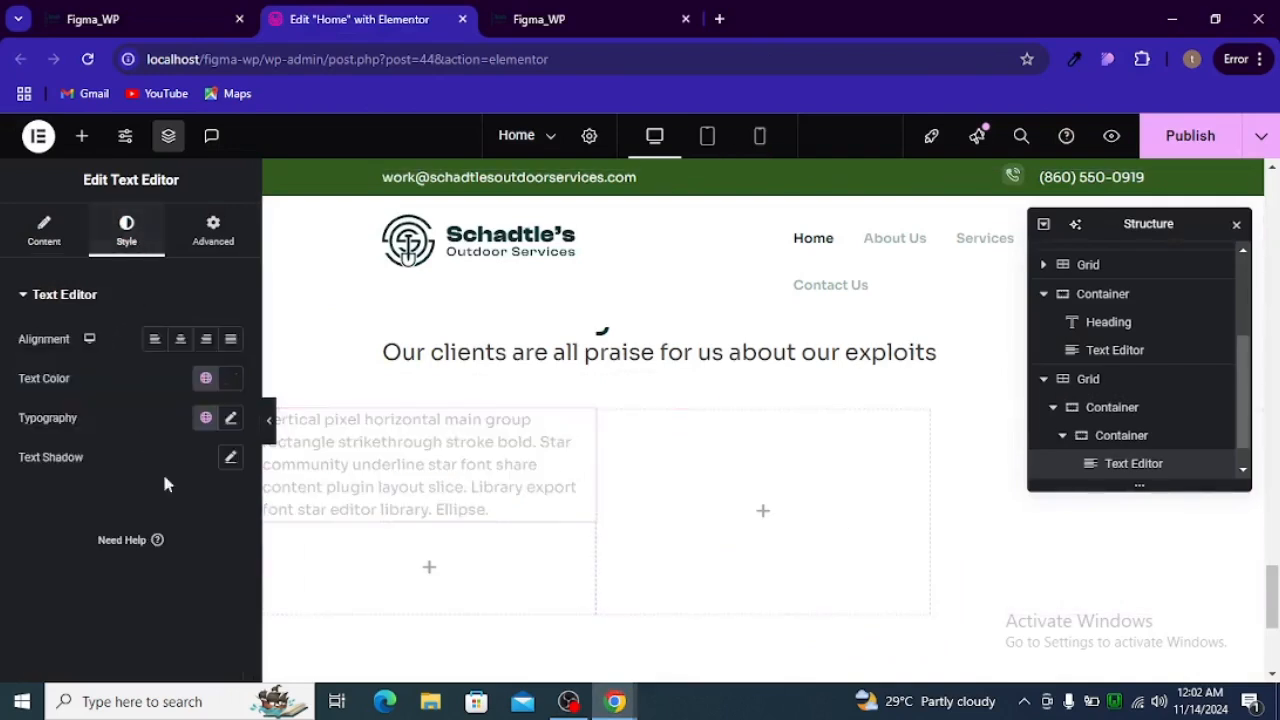
{"action": "left_click", "coordinate": [230, 418]}
{"action": "left_click", "coordinate": [189, 564]}
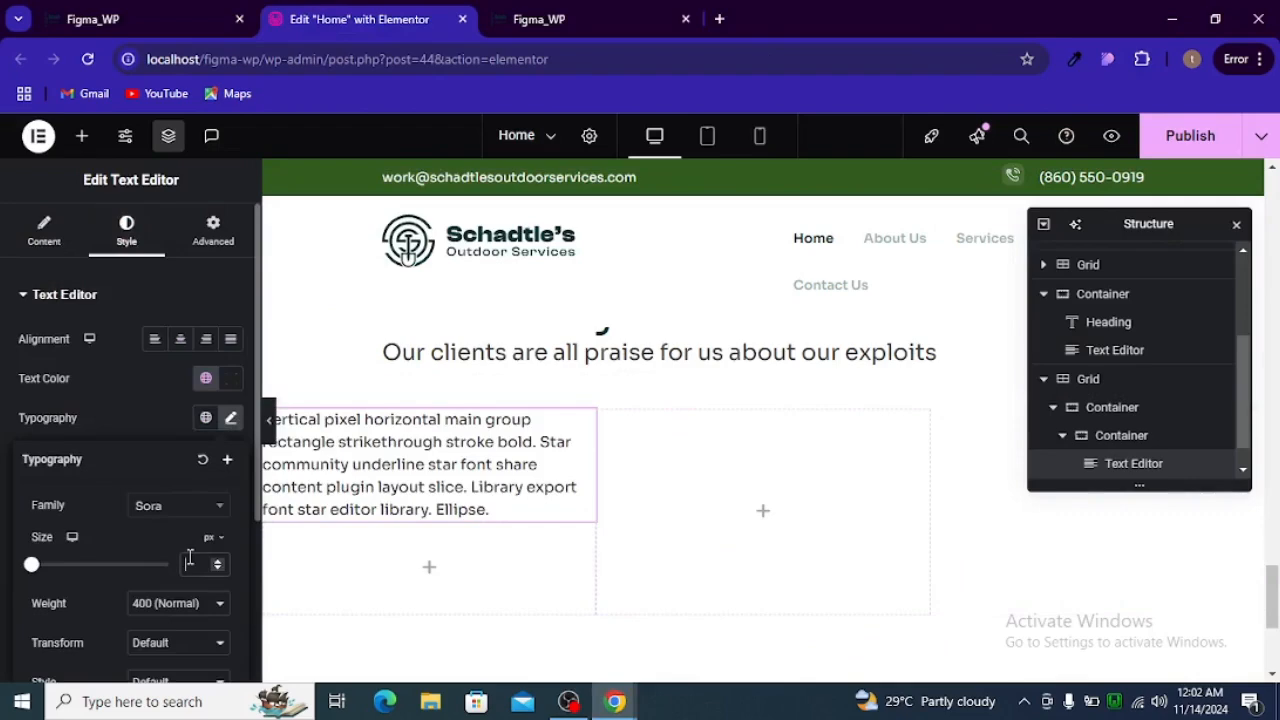
{"action": "type", "text": "16"}
Set the testimonial text's line height to 24 px, matching the Figma text specification
{"action": "key", "text": "alt+Tab"}
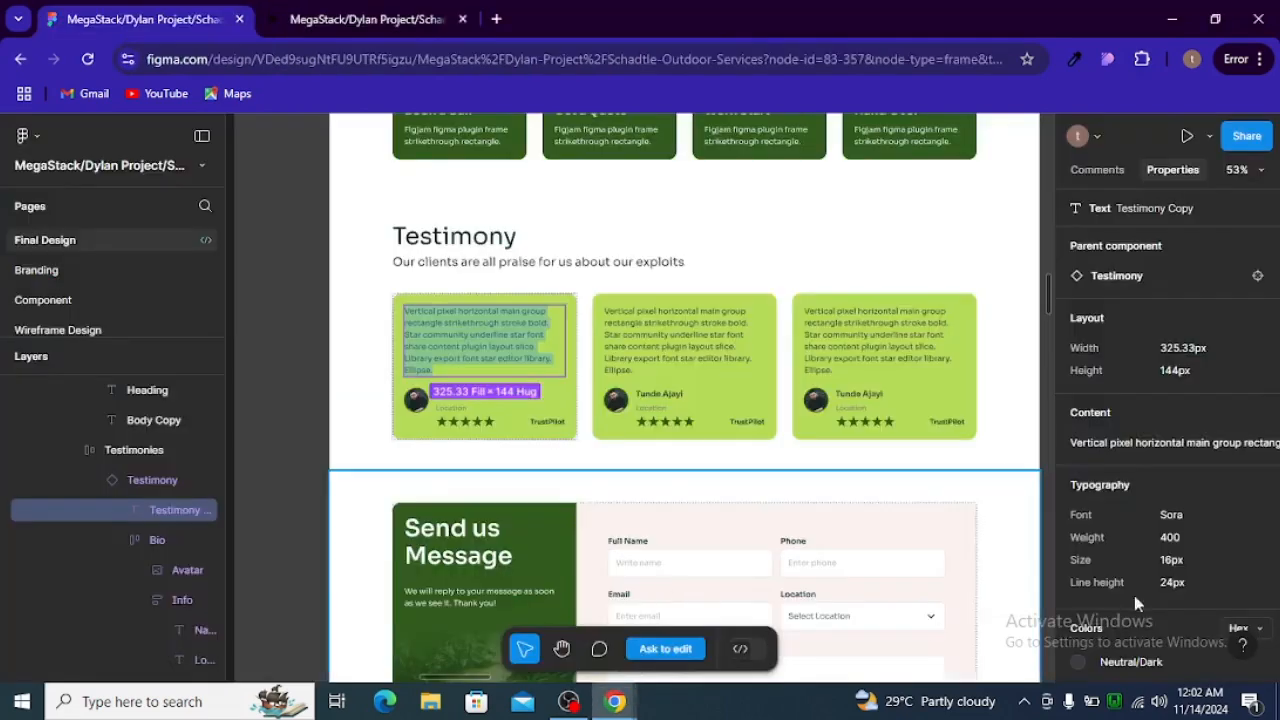
{"action": "scroll", "coordinate": [1162, 566], "scroll_direction": "down", "scroll_amount": 1}
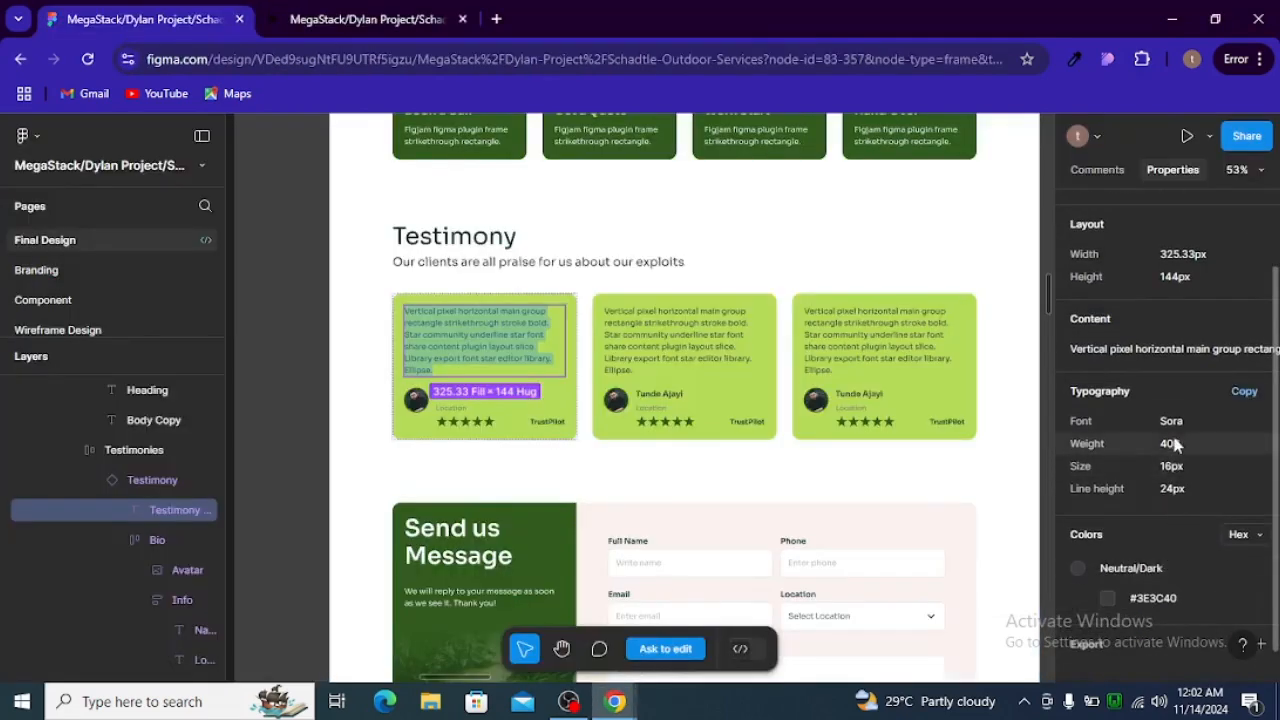
{"action": "key", "text": "alt+Tab"}
{"action": "scroll", "coordinate": [152, 428], "scroll_direction": "down", "scroll_amount": 1}
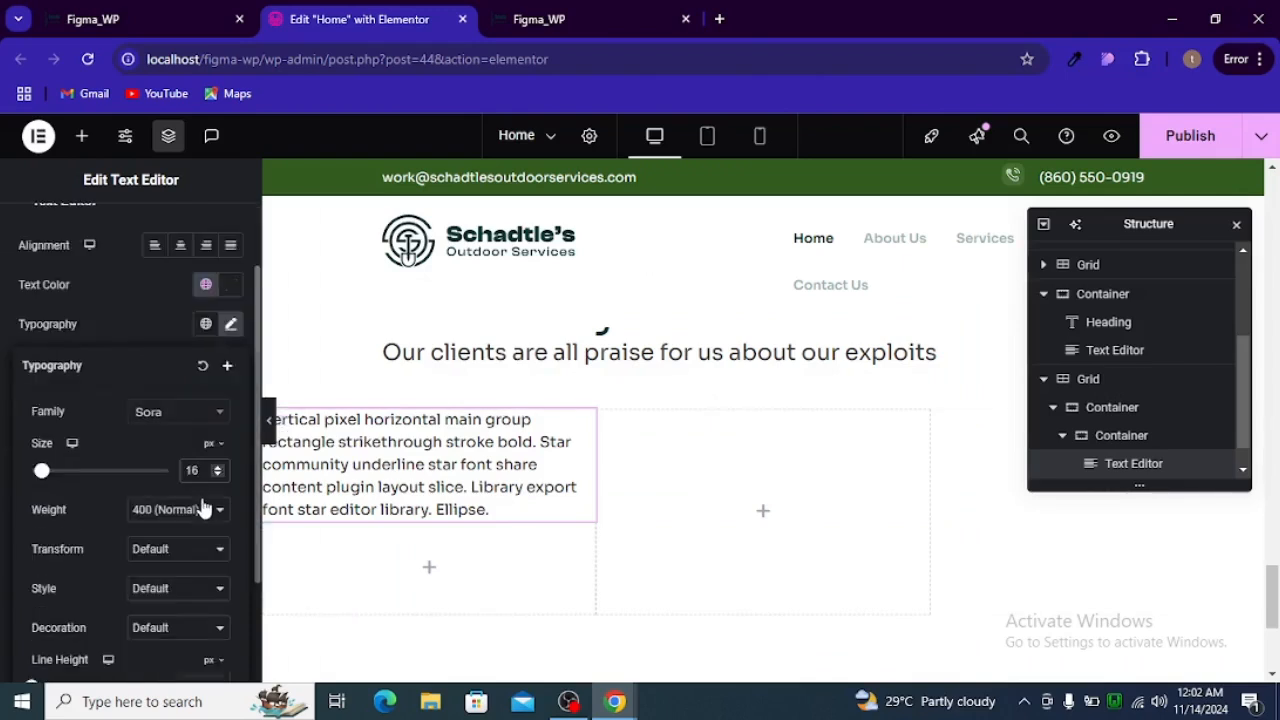
{"action": "scroll", "coordinate": [190, 596], "scroll_direction": "down", "scroll_amount": 2}
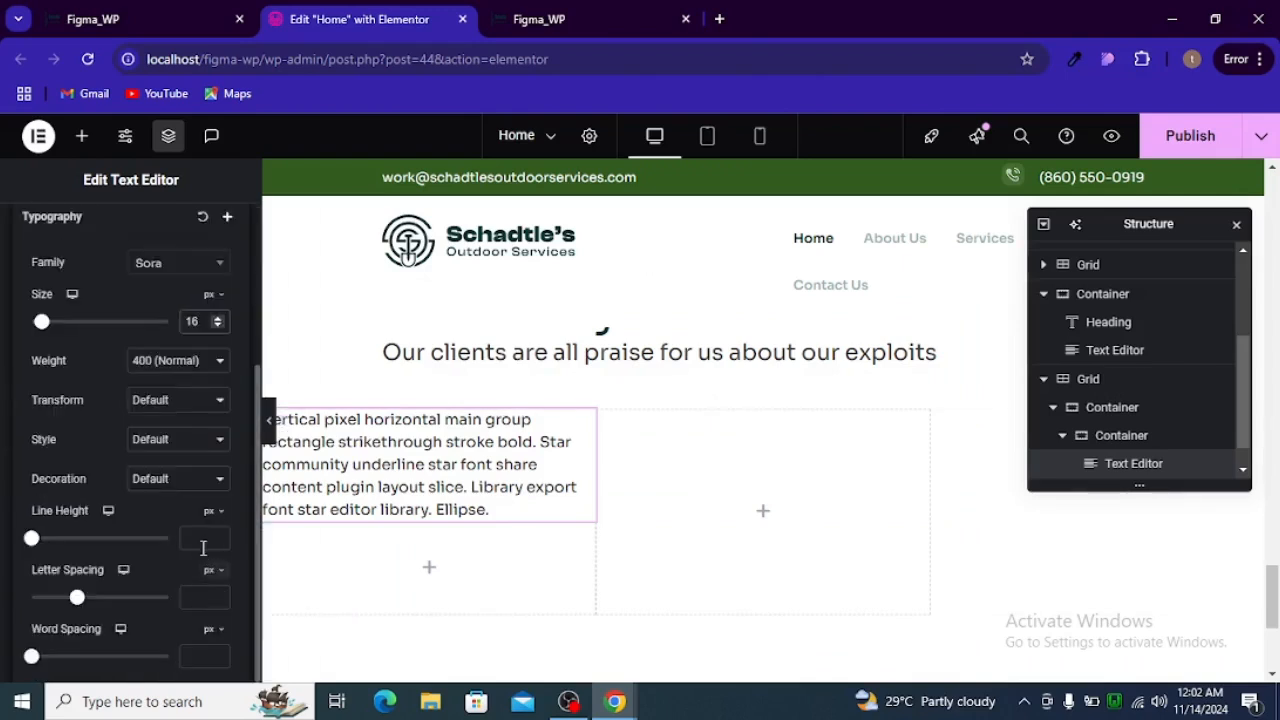
{"action": "left_click", "coordinate": [203, 545]}
{"action": "type", "text": "24"}
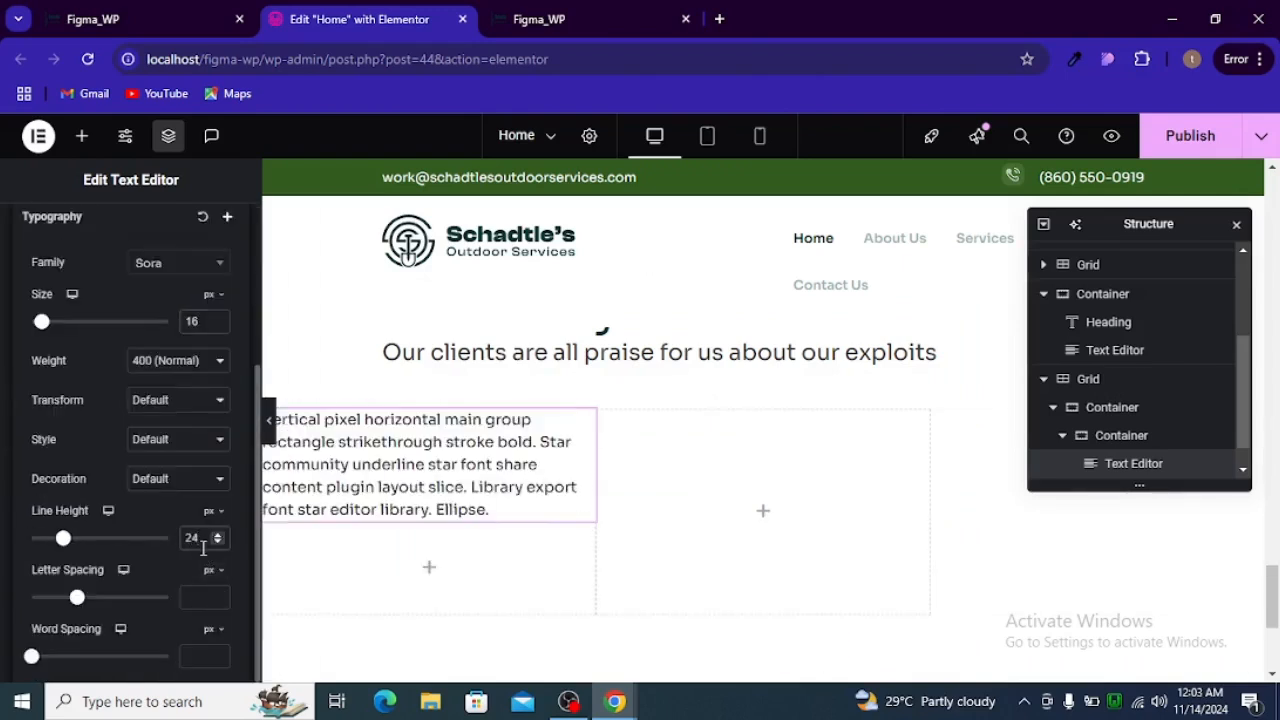
Give the first cell's outer container a classic background in the global color brand_sec, matching the Figma card's #B5DC58
{"action": "key", "text": "alt+Tab"}
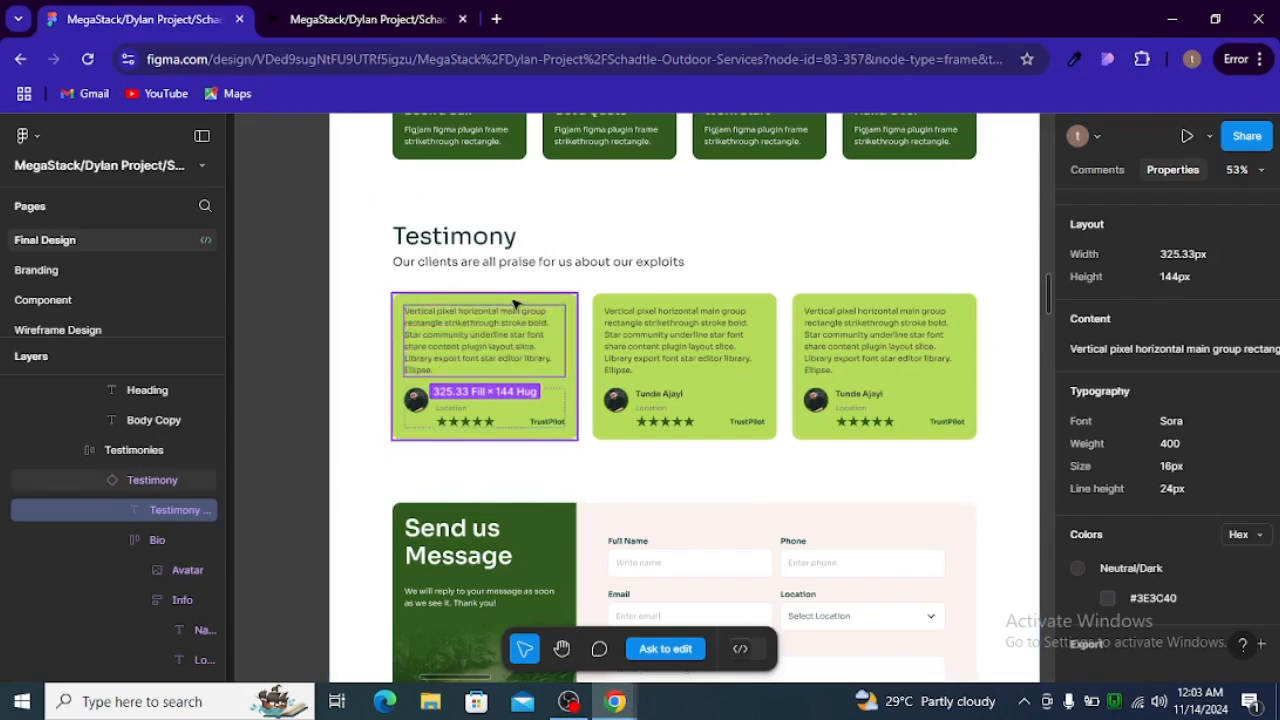
{"action": "left_click", "coordinate": [570, 312]}
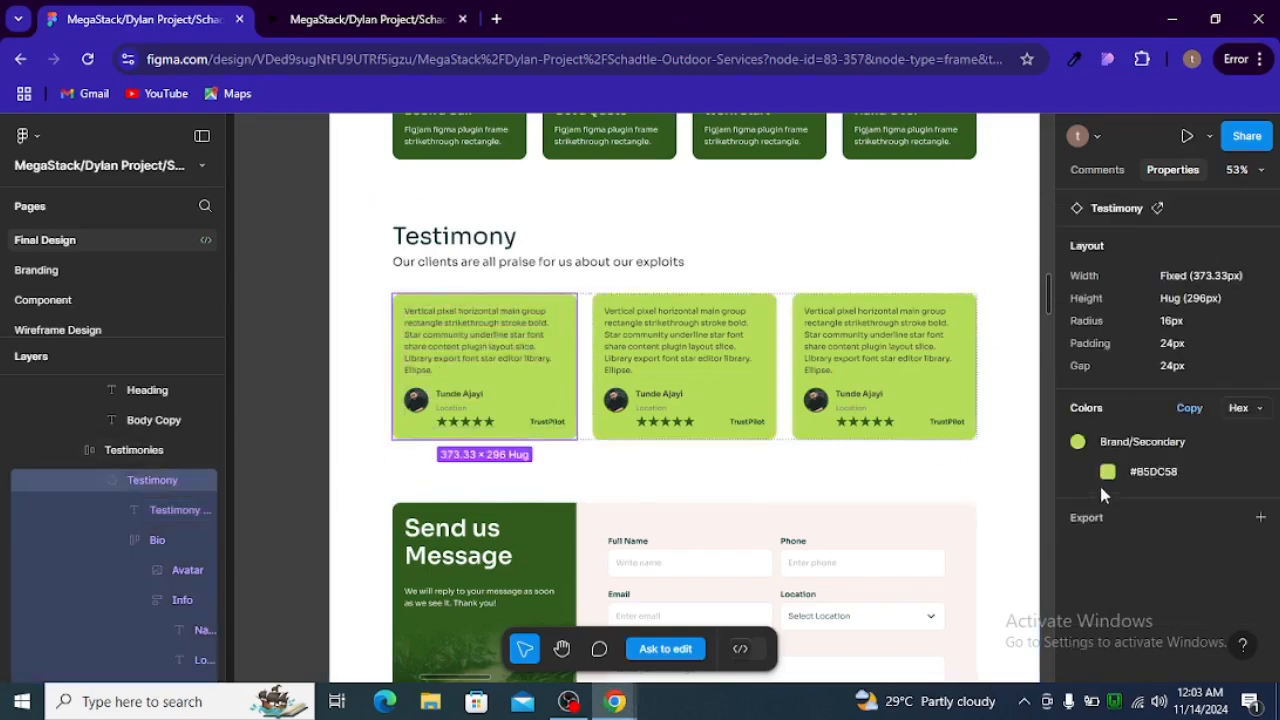
{"action": "left_click", "coordinate": [1150, 471]}
{"action": "key", "text": "alt+Tab"}
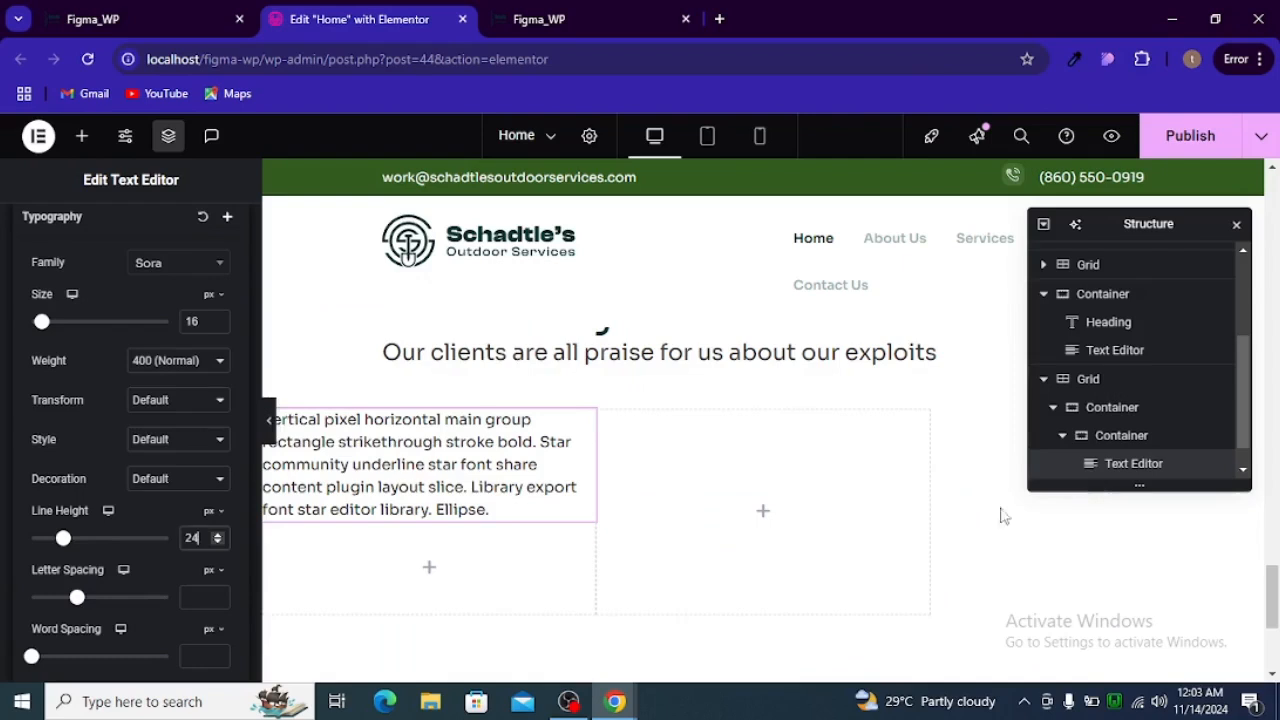
{"action": "left_click", "coordinate": [1110, 412]}
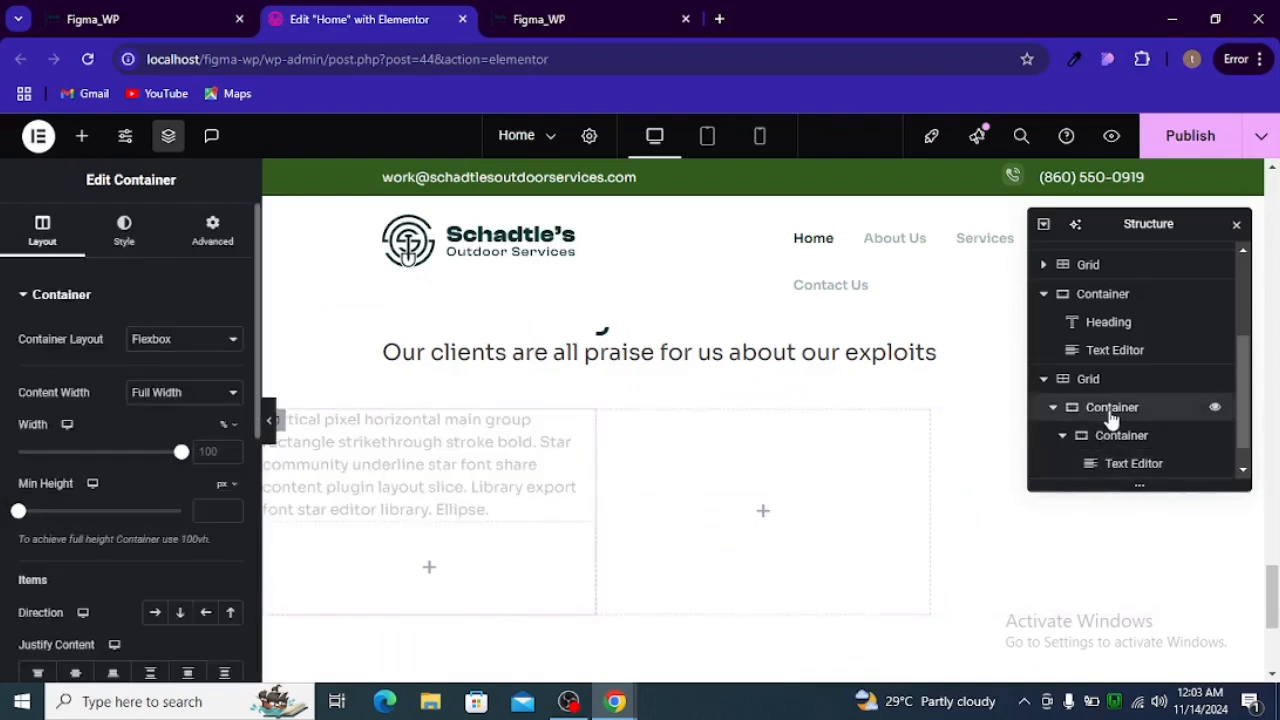
{"action": "left_click", "coordinate": [126, 232]}
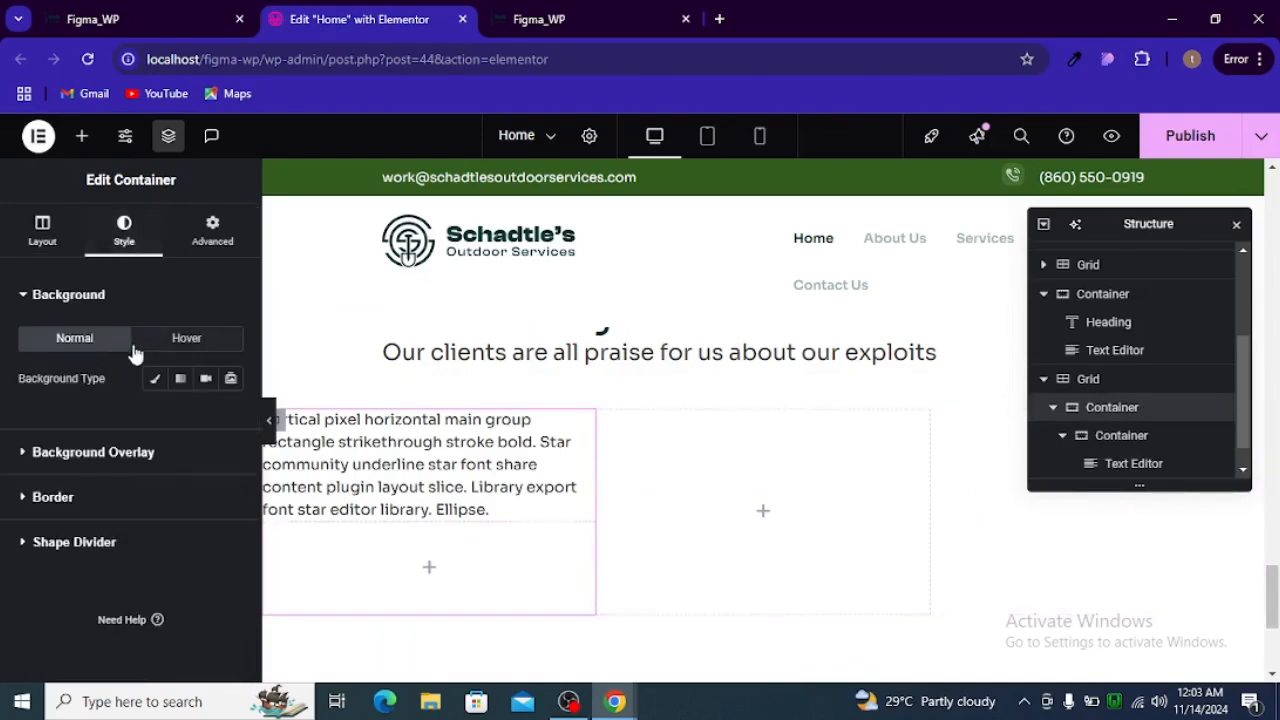
{"action": "left_click", "coordinate": [155, 378]}
{"action": "left_click", "coordinate": [238, 450]}
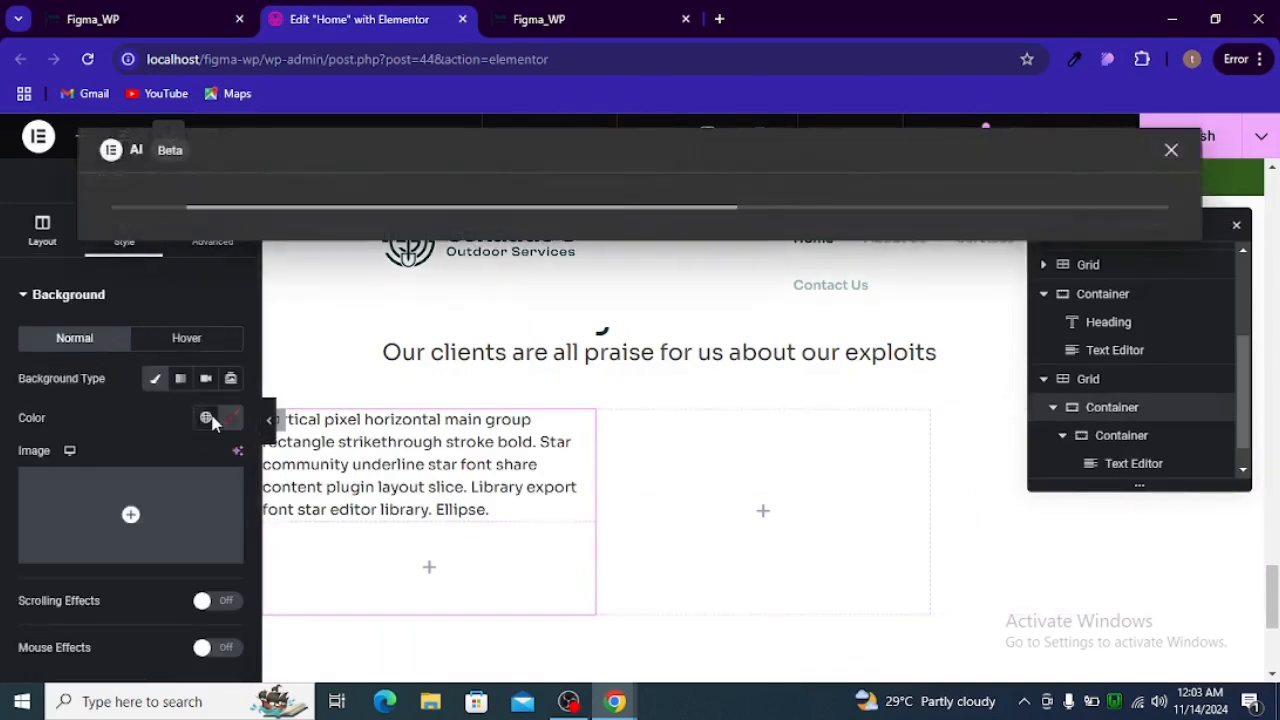
{"action": "left_click", "coordinate": [212, 422]}
{"action": "left_click", "coordinate": [207, 420]}
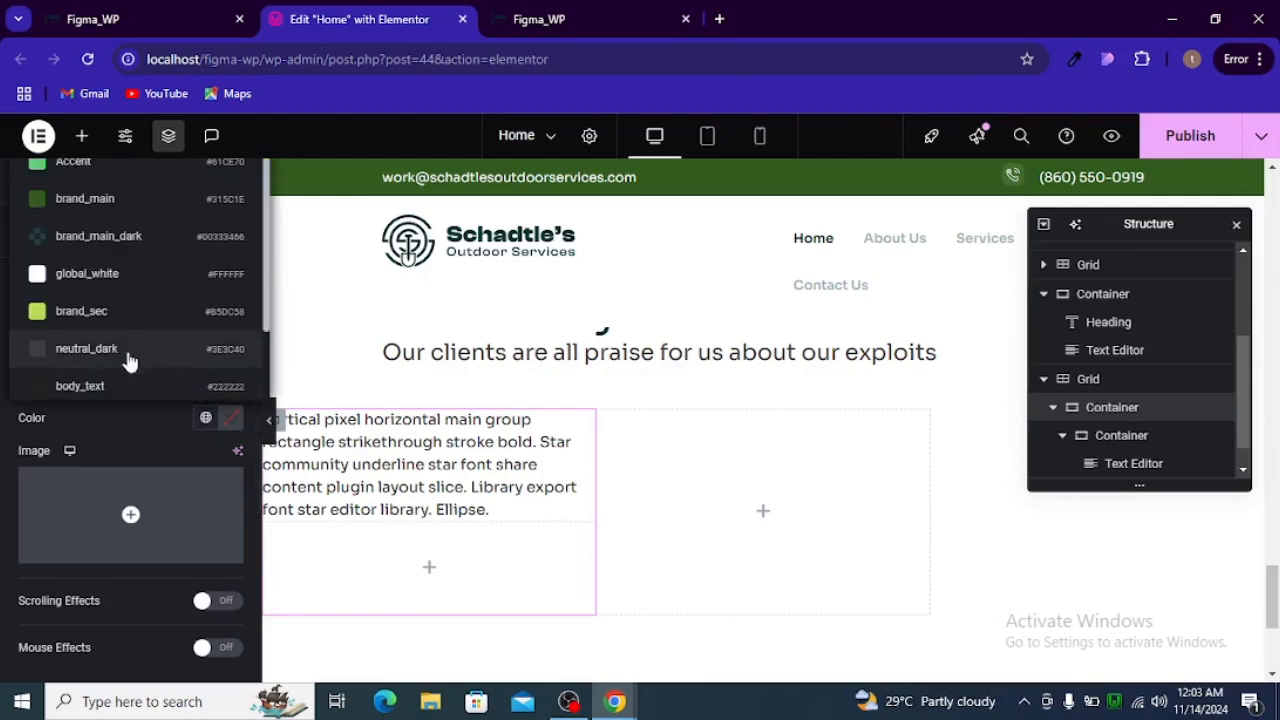
{"action": "left_click", "coordinate": [140, 324]}
Set the first cell's outer container border radius to 16 px on all corners
{"action": "scroll", "coordinate": [122, 474], "scroll_direction": "down", "scroll_amount": 3}
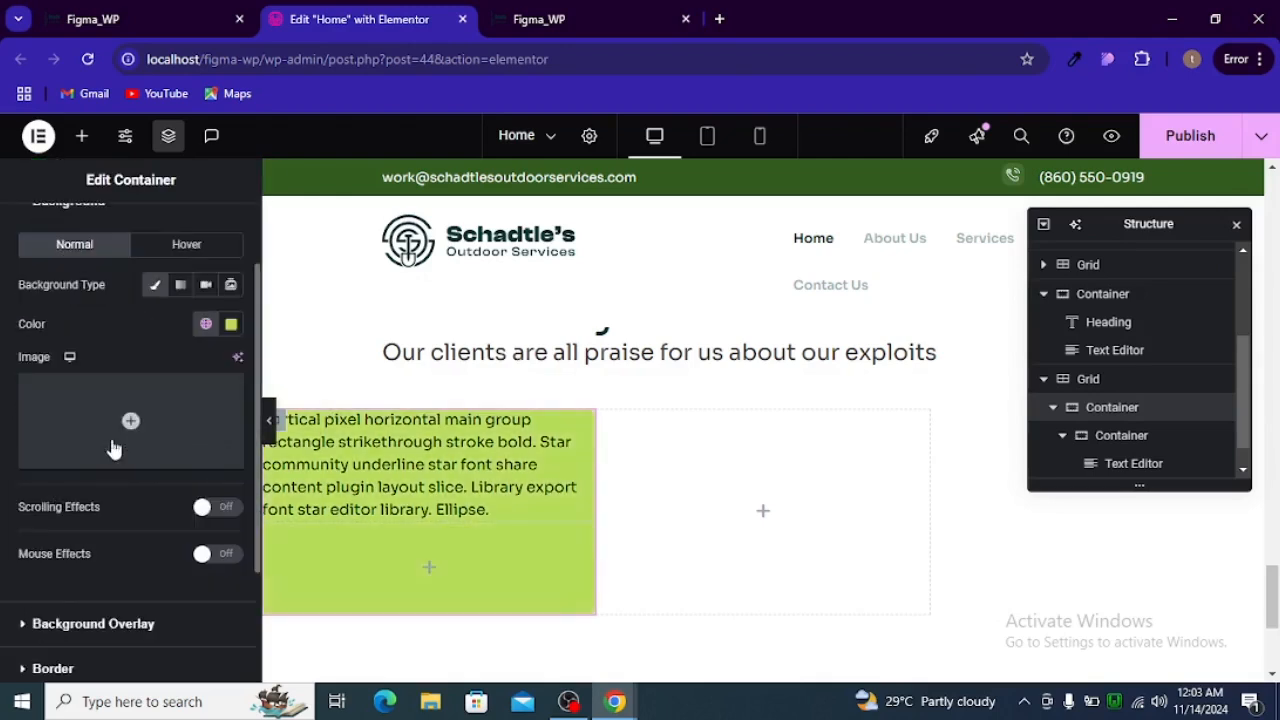
{"action": "left_click", "coordinate": [52, 501]}
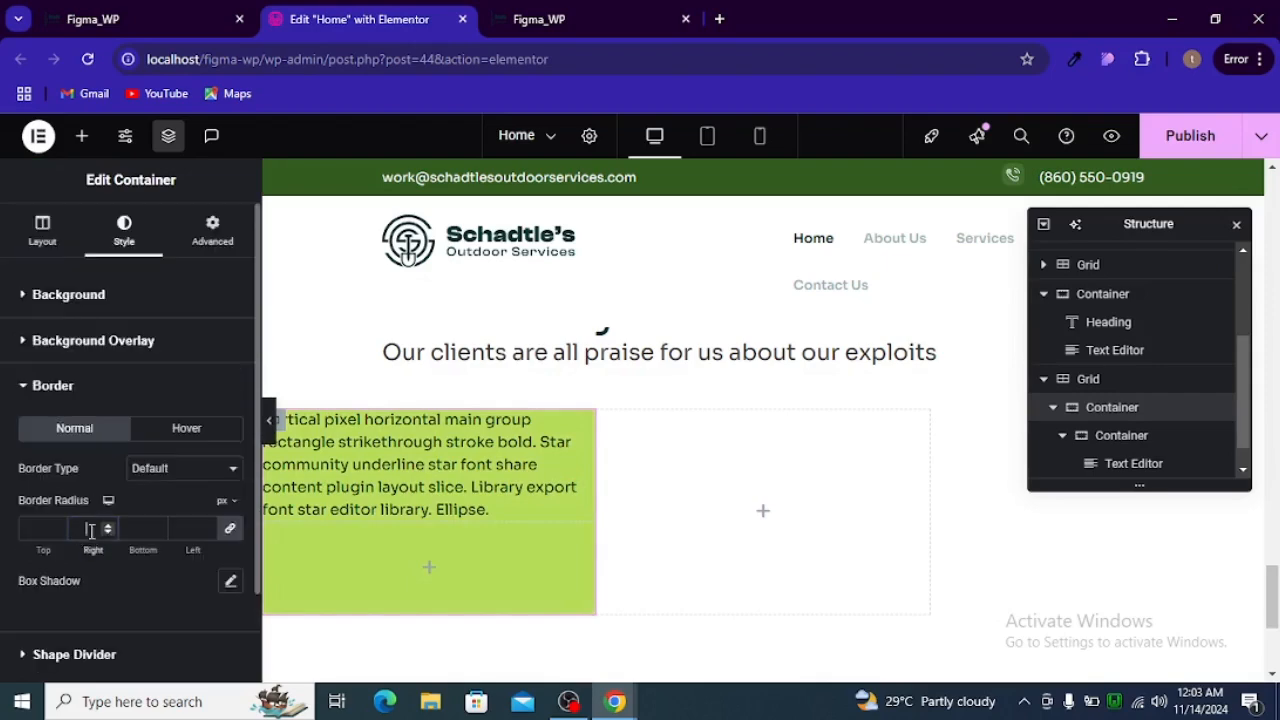
{"action": "left_click", "coordinate": [90, 531]}
{"action": "type", "text": "16"}
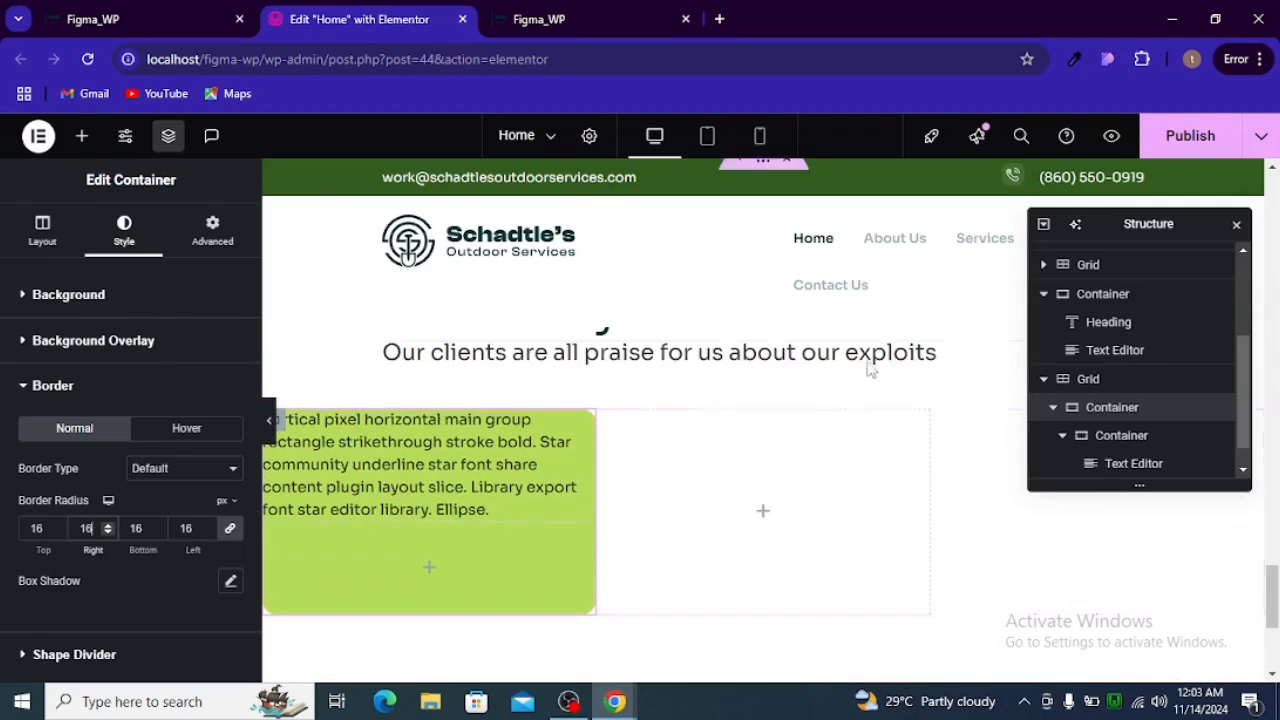
Set the padding of the first testimonial card's outer container to 24 px on all sides, matching the Figma card
{"action": "key", "text": "alt+Tab"}
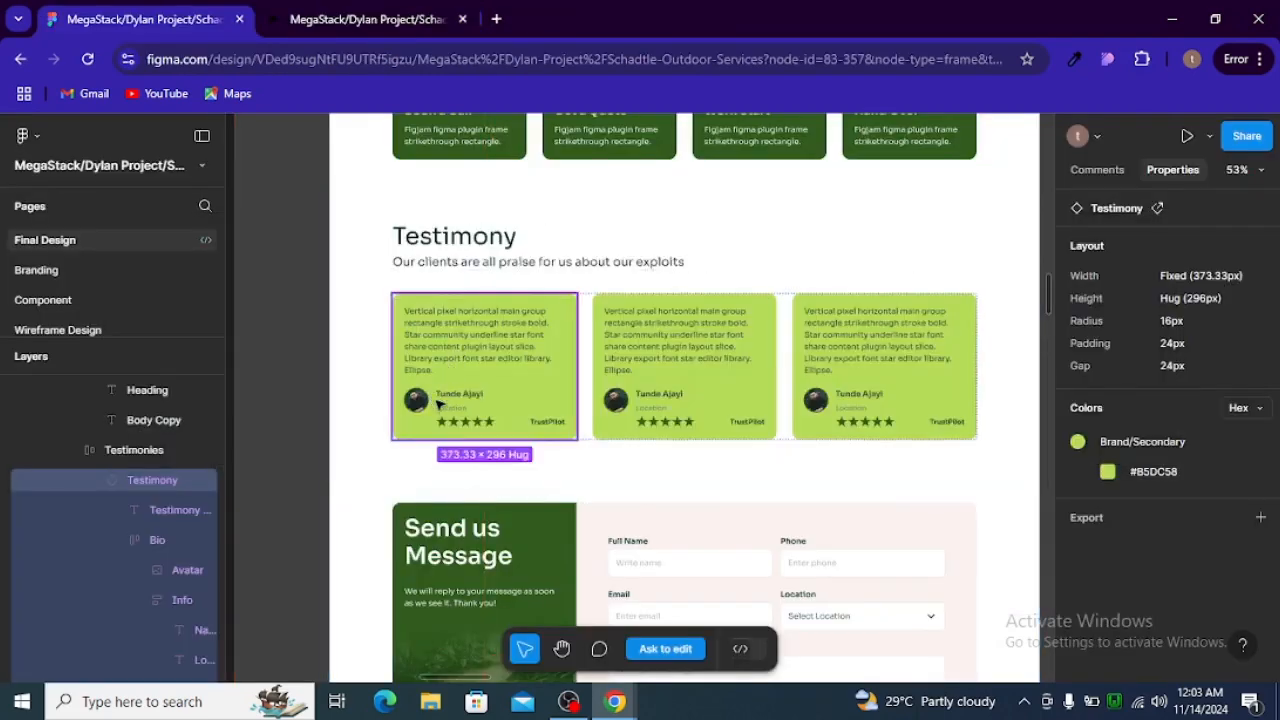
{"action": "key", "text": "alt+Tab"}
{"action": "scroll", "coordinate": [375, 511], "scroll_direction": "down", "scroll_amount": 2}
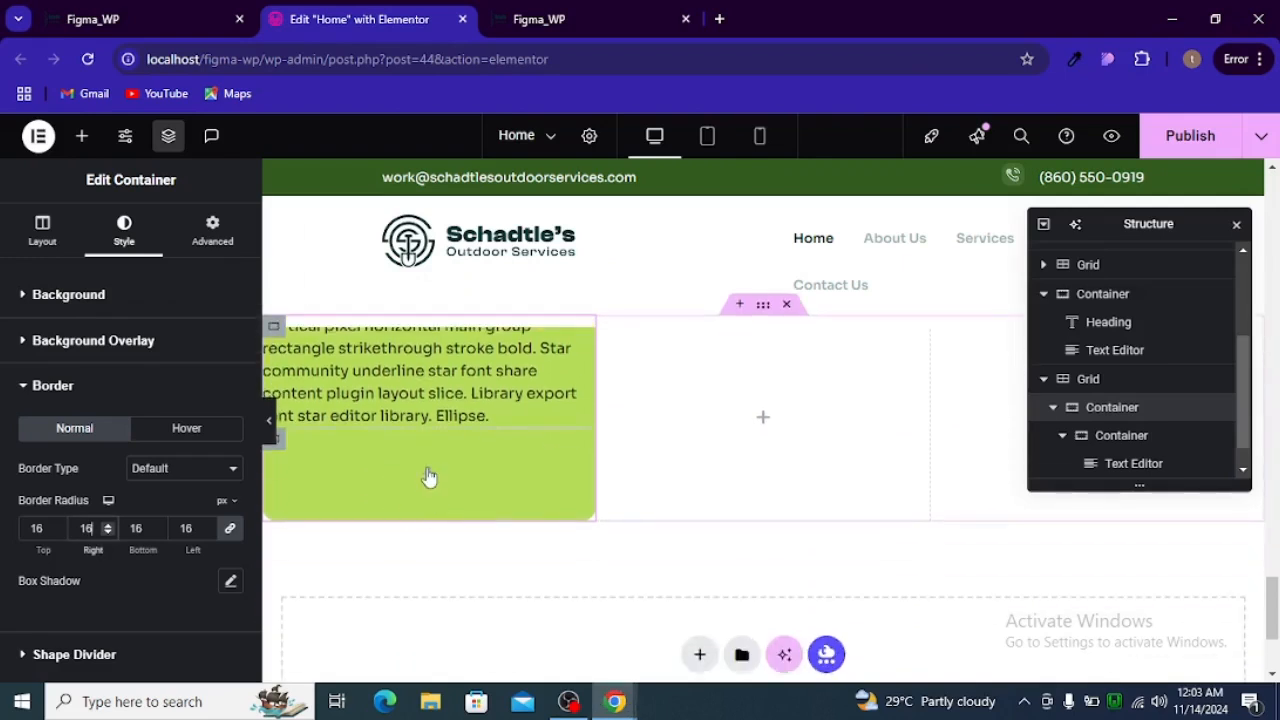
{"action": "scroll", "coordinate": [431, 478], "scroll_direction": "up", "scroll_amount": 2}
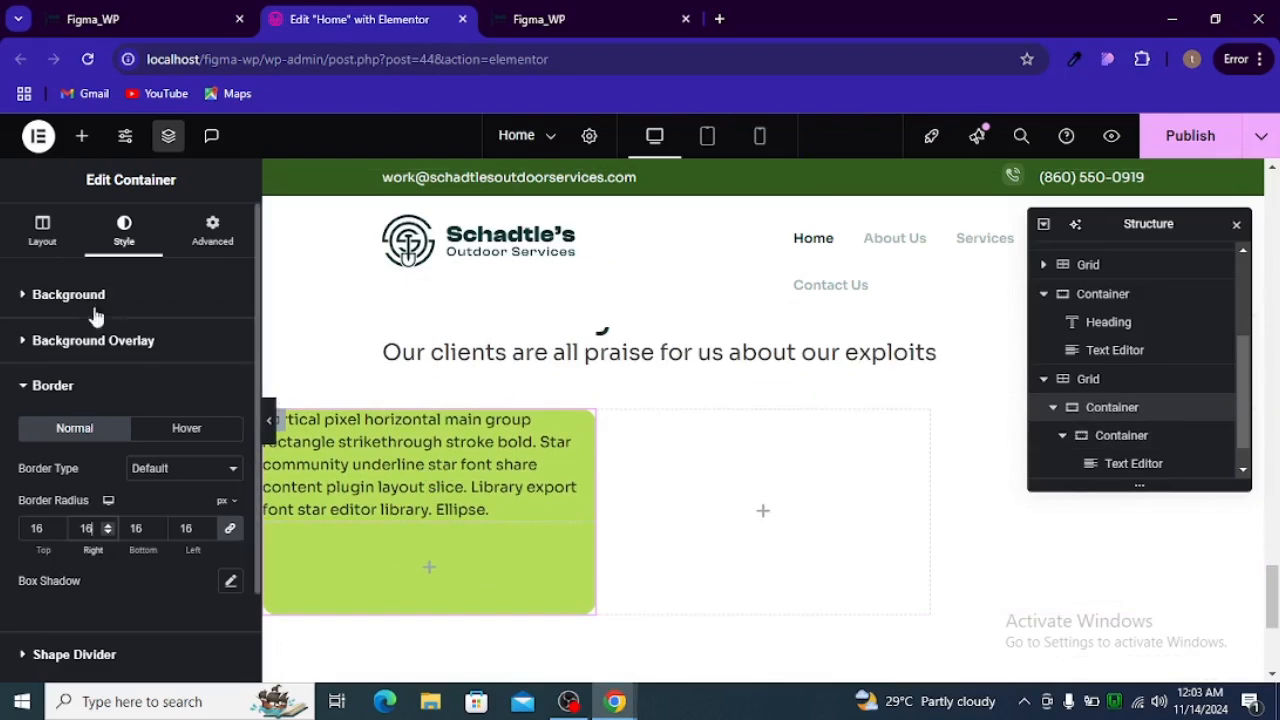
{"action": "left_click", "coordinate": [198, 240]}
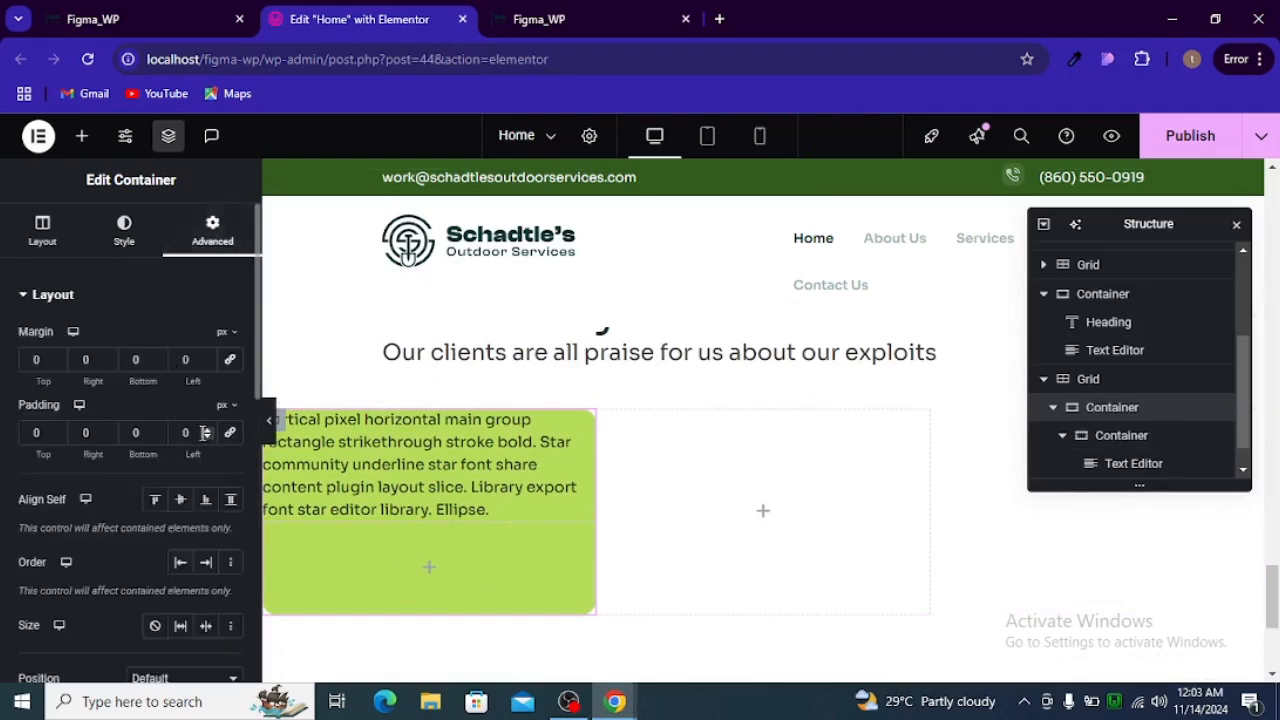
{"action": "key", "text": "alt+Tab"}
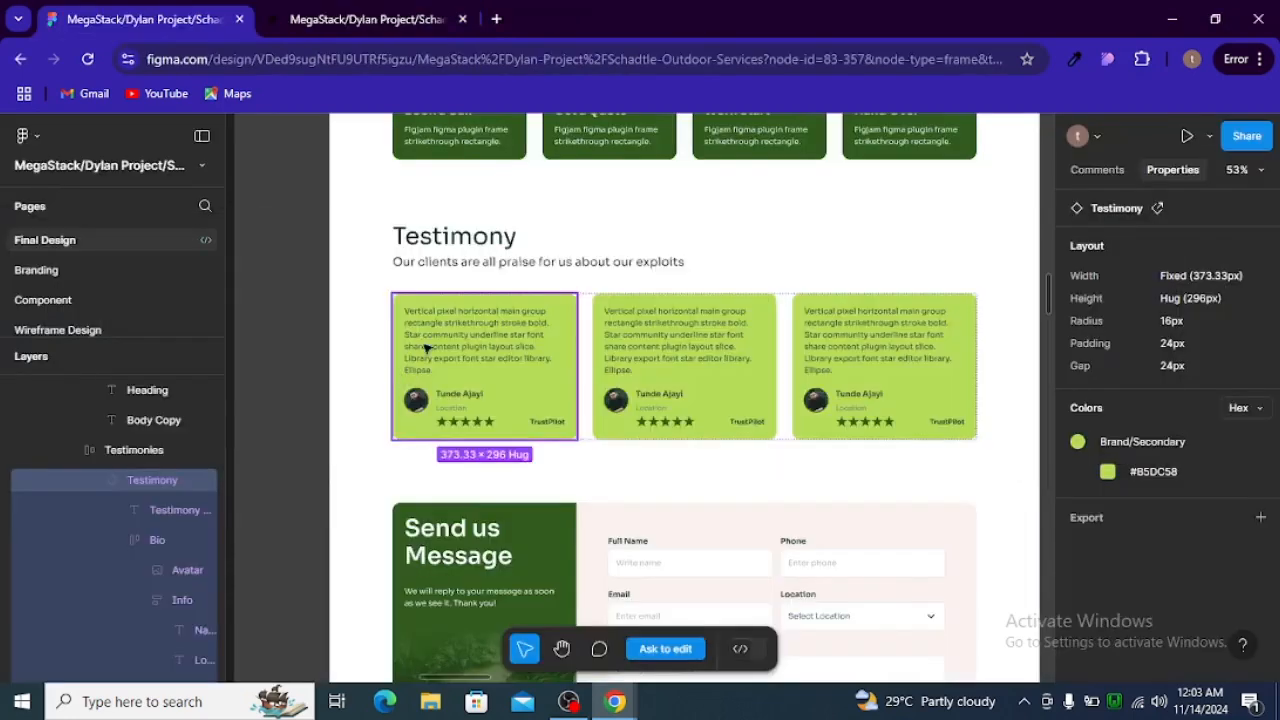
{"action": "double_click", "coordinate": [413, 313]}
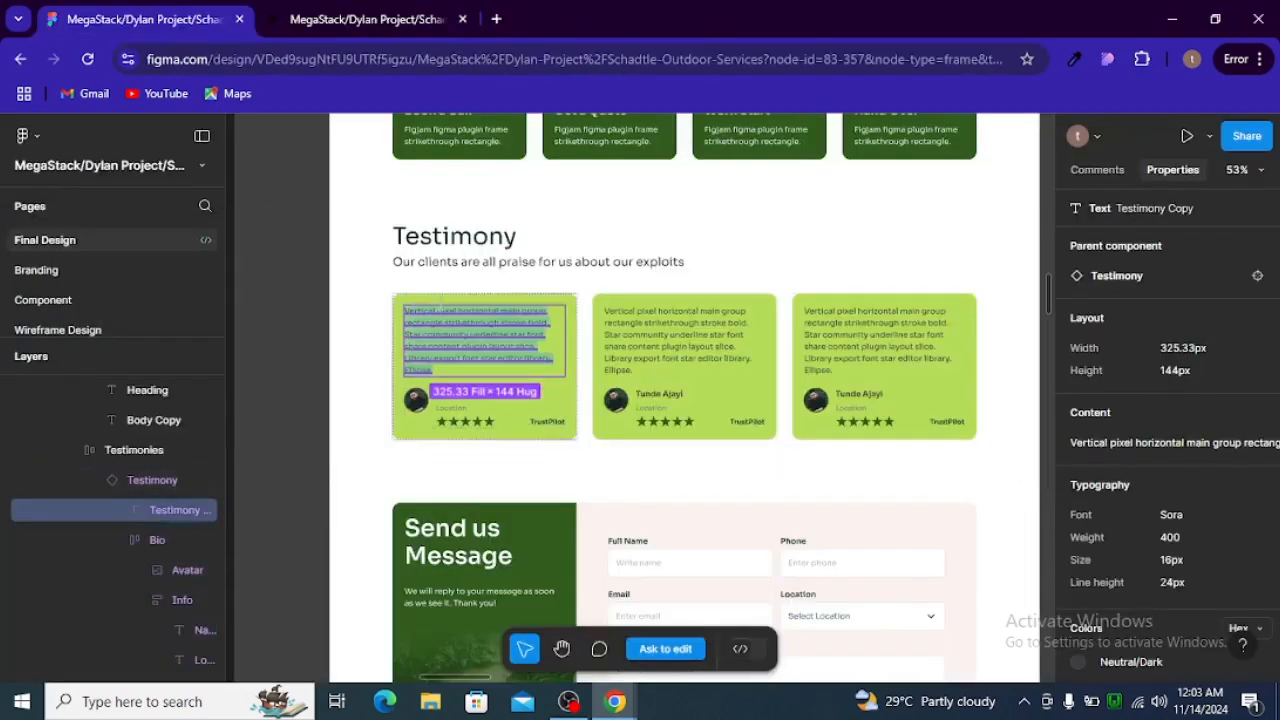
{"action": "key", "text": "alt+Tab"}
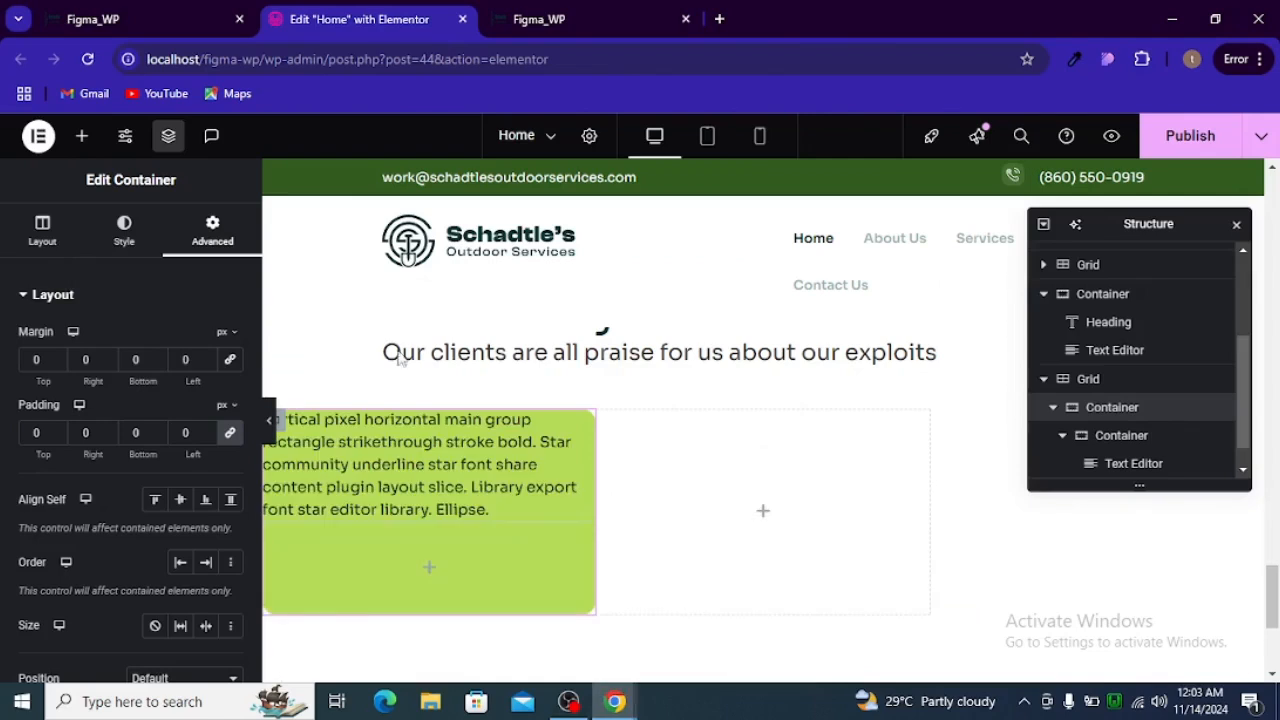
{"action": "left_click", "coordinate": [92, 440]}
{"action": "type", "text": "24"}
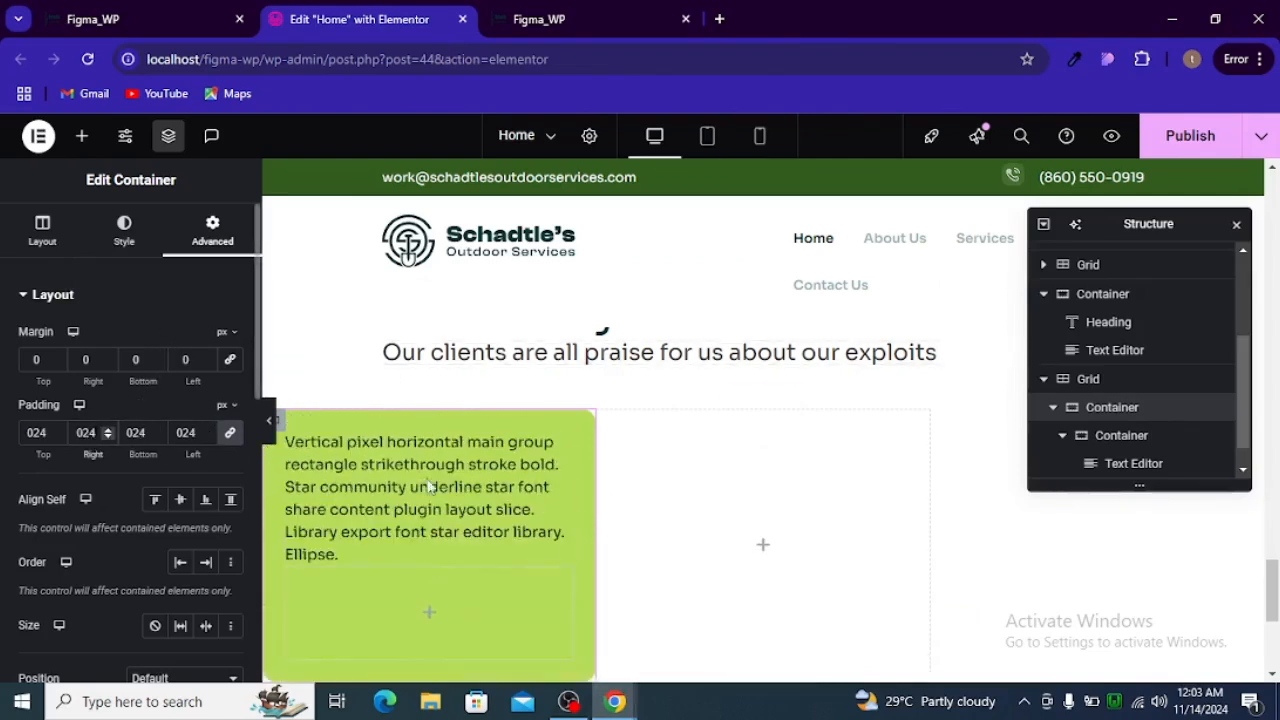
{"action": "scroll", "coordinate": [440, 488], "scroll_direction": "down", "scroll_amount": 1}
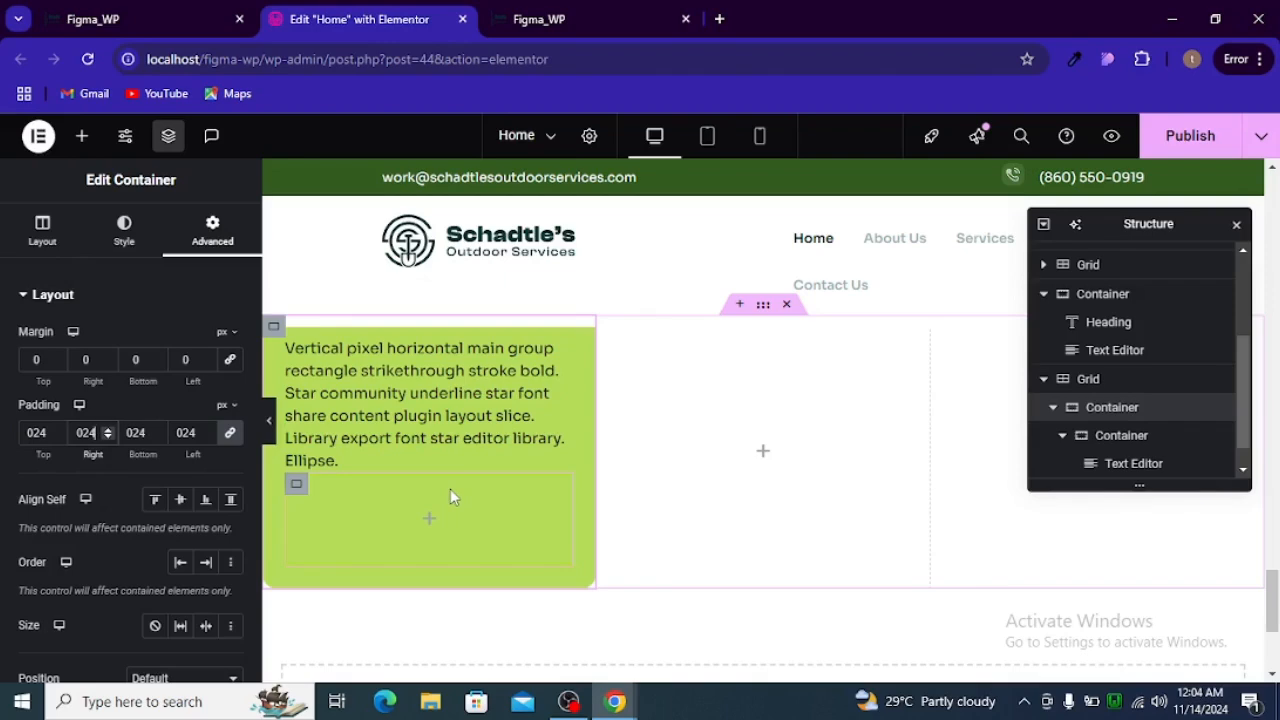
Examine the Bio block of the first testimonial card in Figma, checking its arrangement, size and gap
{"action": "key", "text": "alt+Tab"}
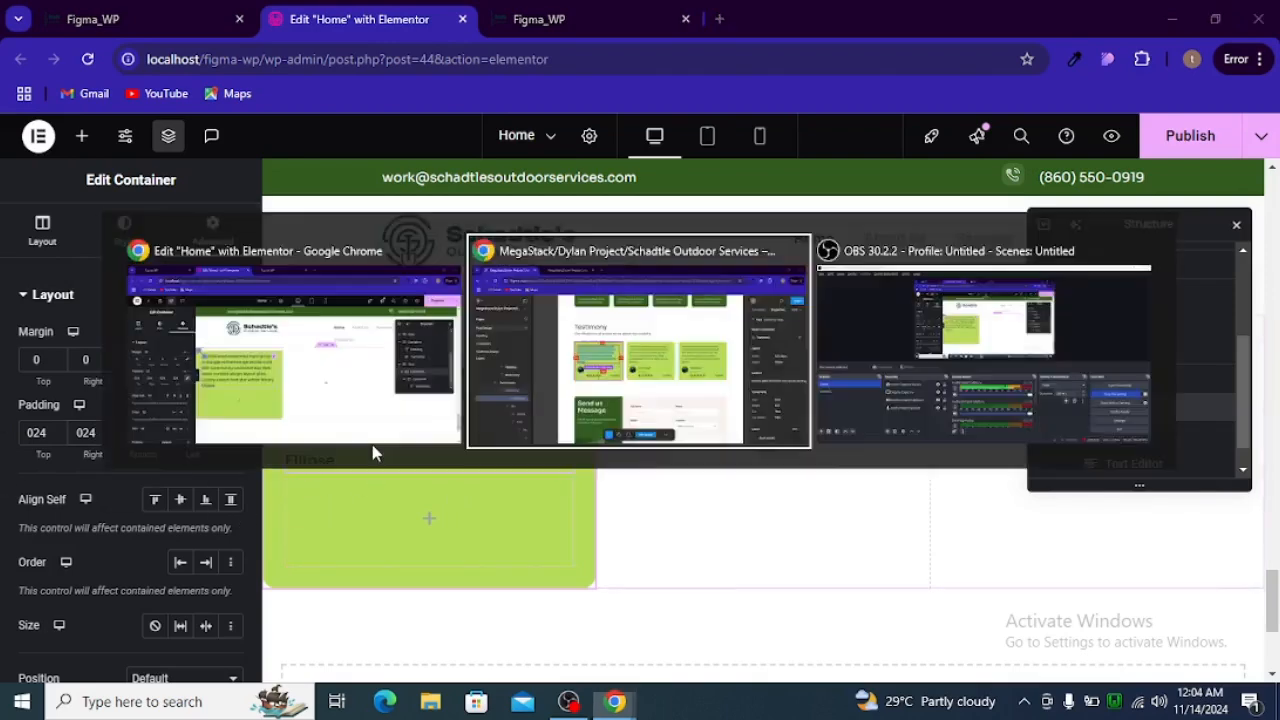
{"action": "key", "text": "alt+Tab"}
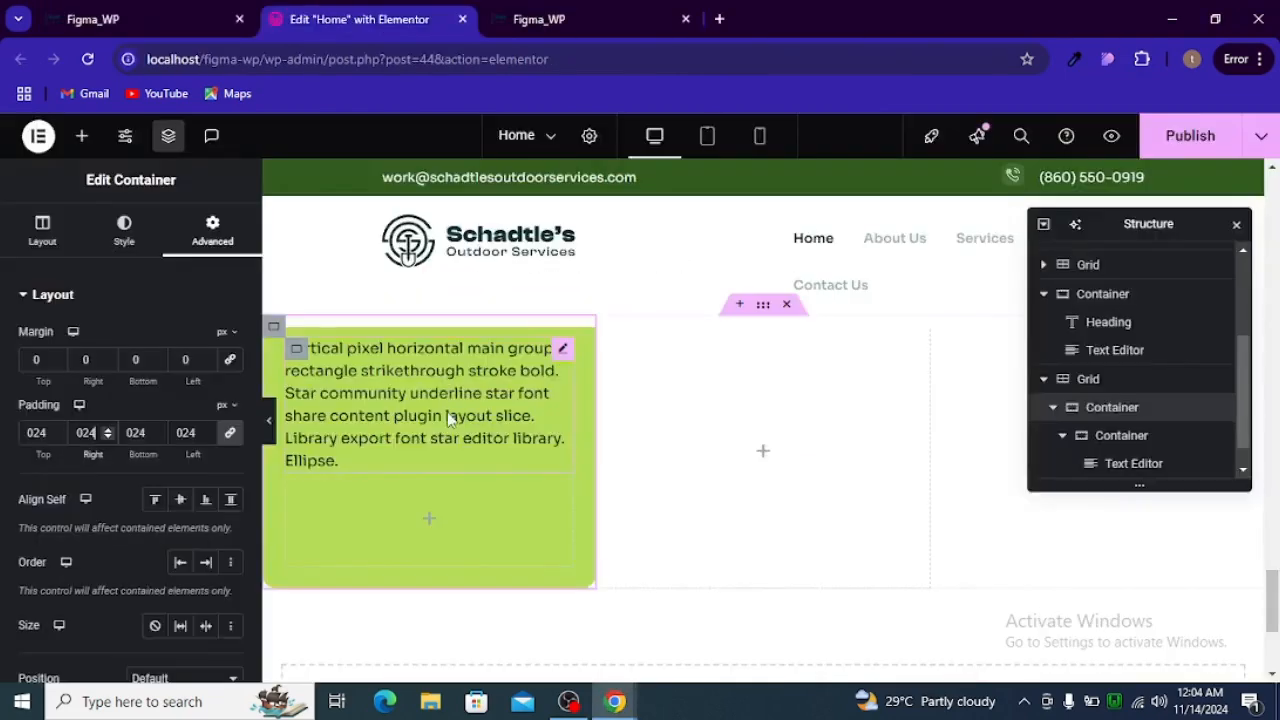
{"action": "key", "text": "alt+Tab"}
{"action": "scroll", "coordinate": [434, 456], "scroll_direction": "up", "scroll_amount": 2}
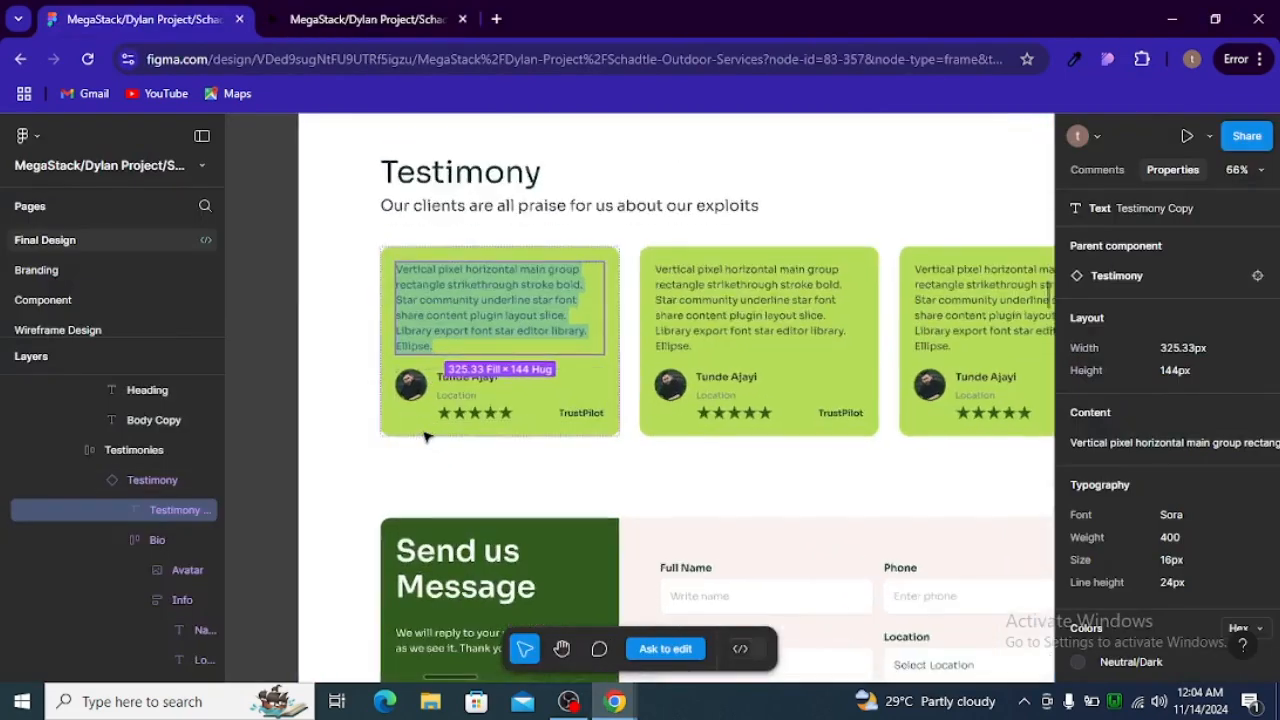
{"action": "scroll", "coordinate": [425, 437], "scroll_direction": "up", "scroll_amount": 3}
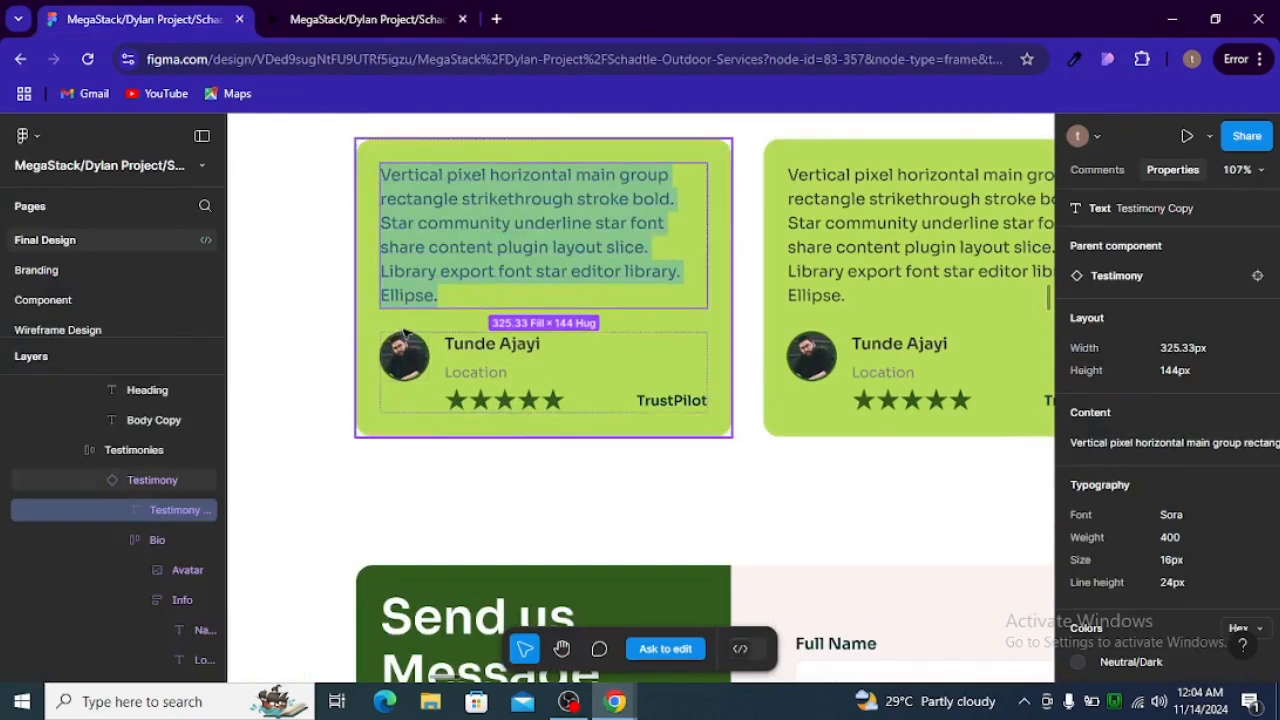
{"action": "left_click", "coordinate": [491, 346]}
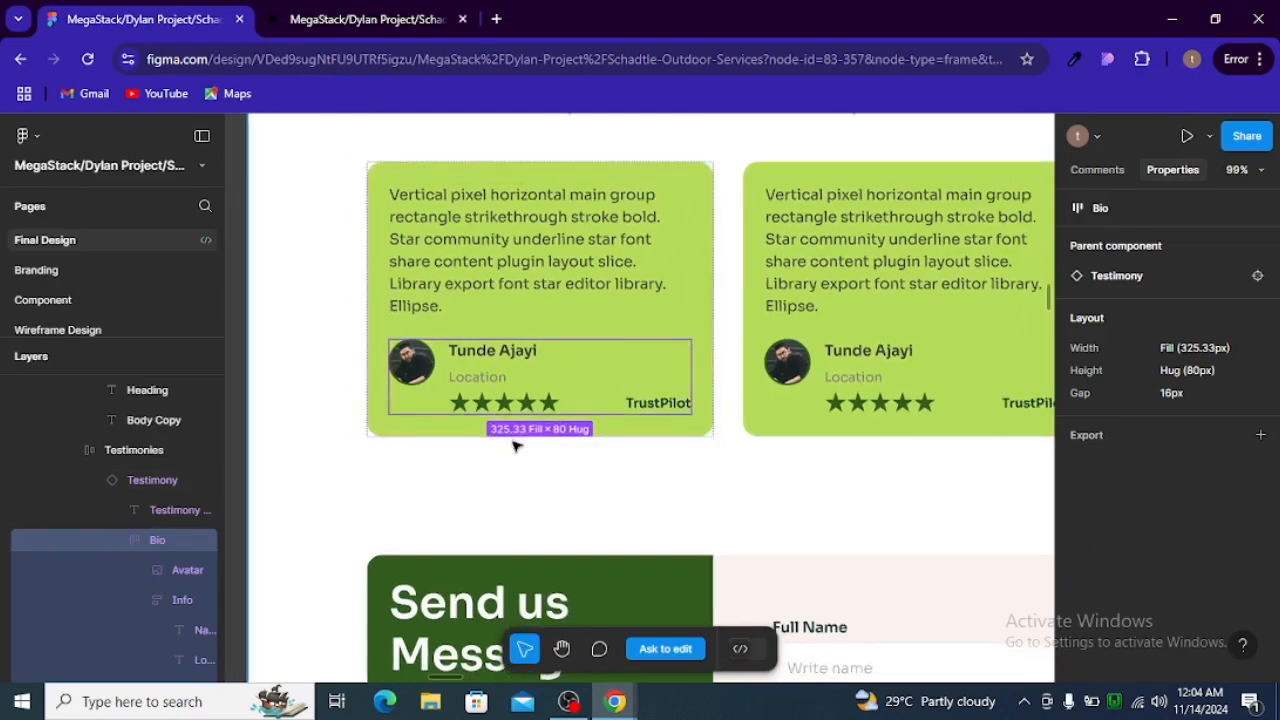
{"action": "scroll", "coordinate": [515, 443], "scroll_direction": "up", "scroll_amount": 1}
{"action": "key", "text": "alt+Tab"}
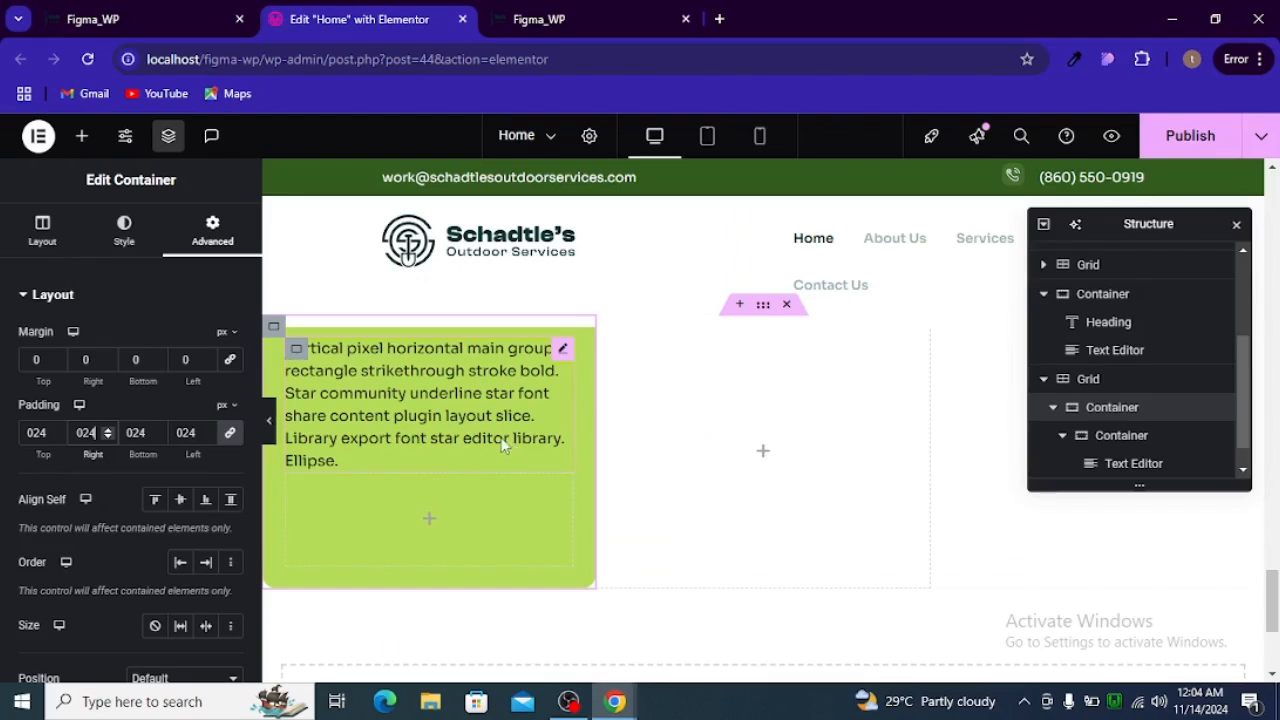
Nest a new container inside the empty lower container of the first testimonial card
{"action": "left_click", "coordinate": [427, 530]}
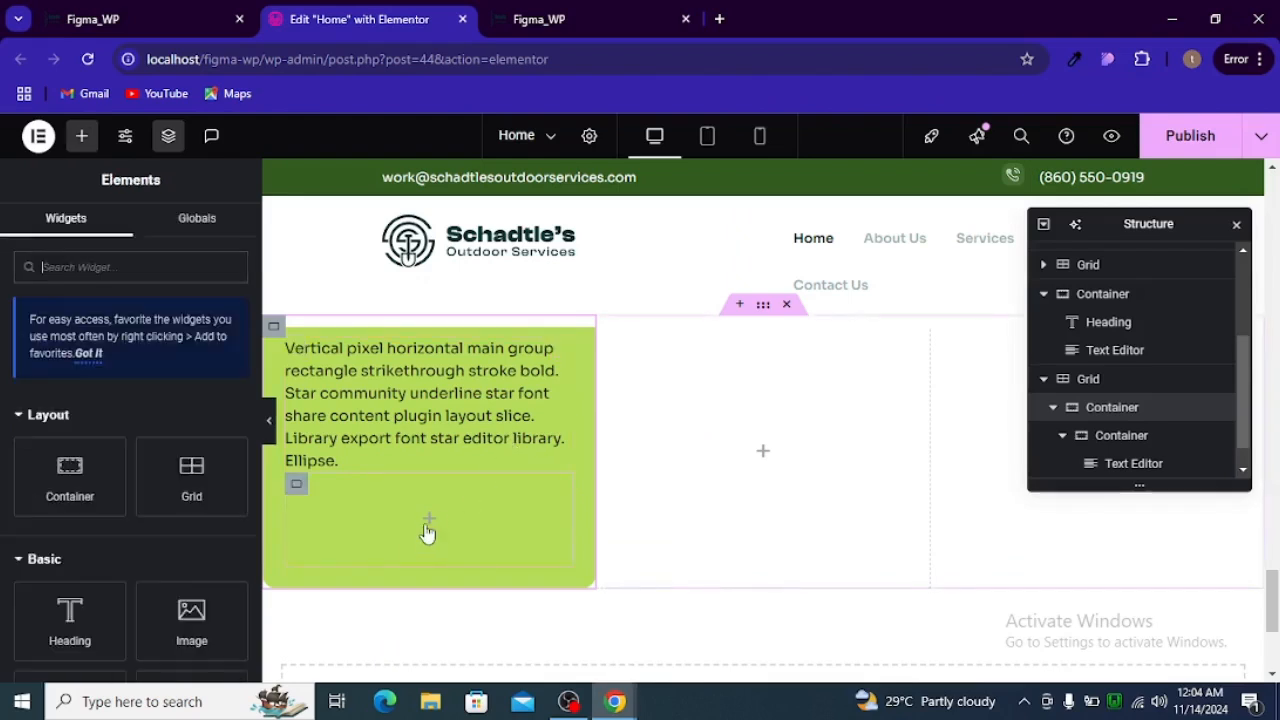
{"action": "key", "text": "alt+Tab"}
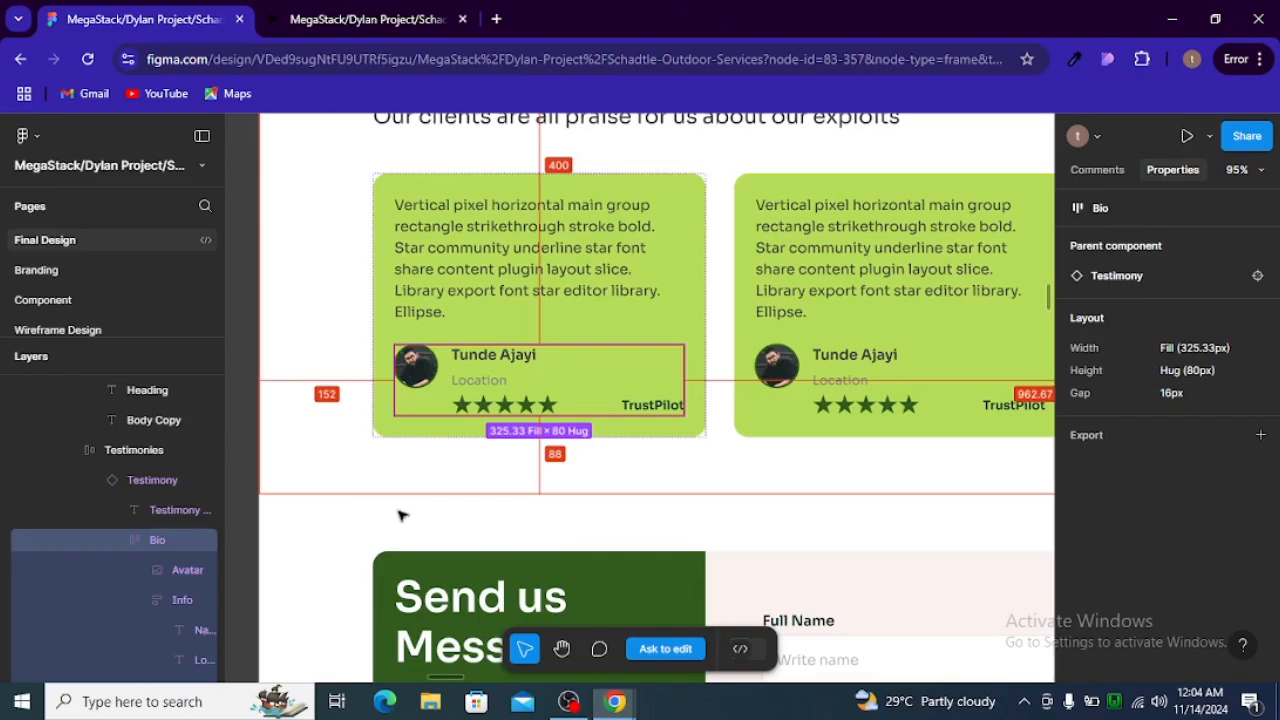
{"action": "key", "text": "alt+Tab"}
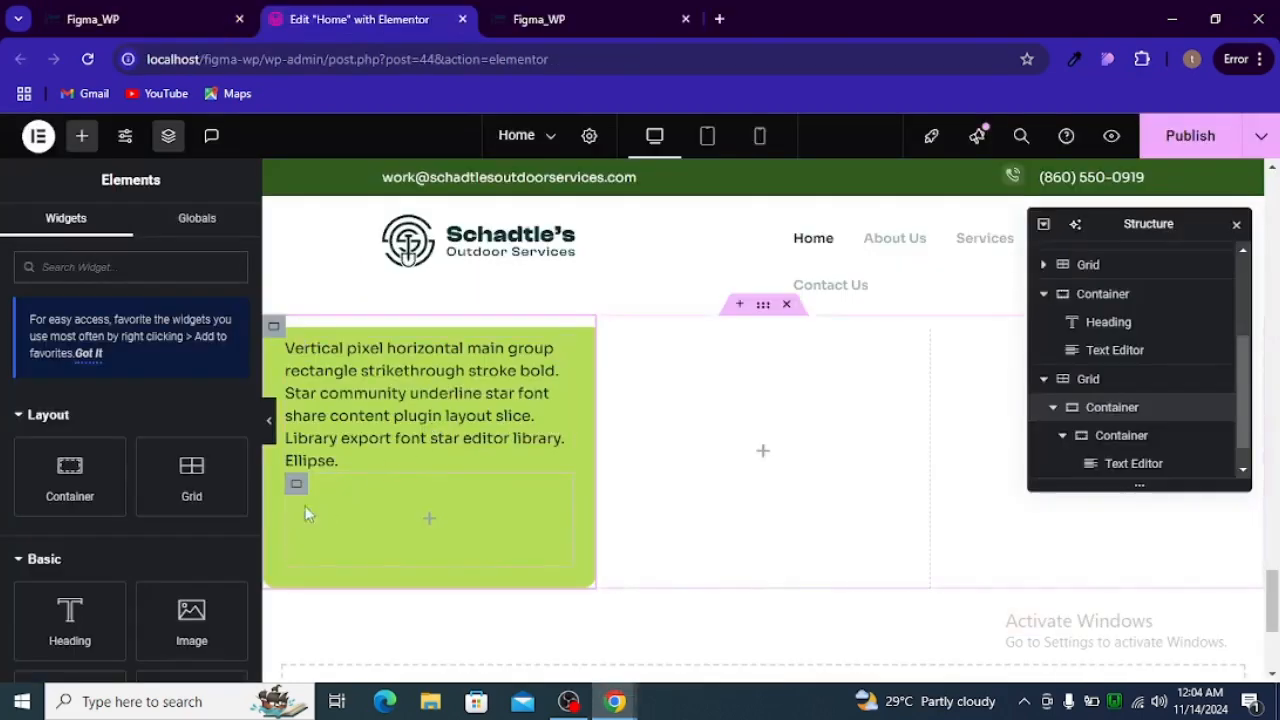
{"action": "left_click_drag", "start_coordinate": [121, 484], "coordinate": [403, 530]}
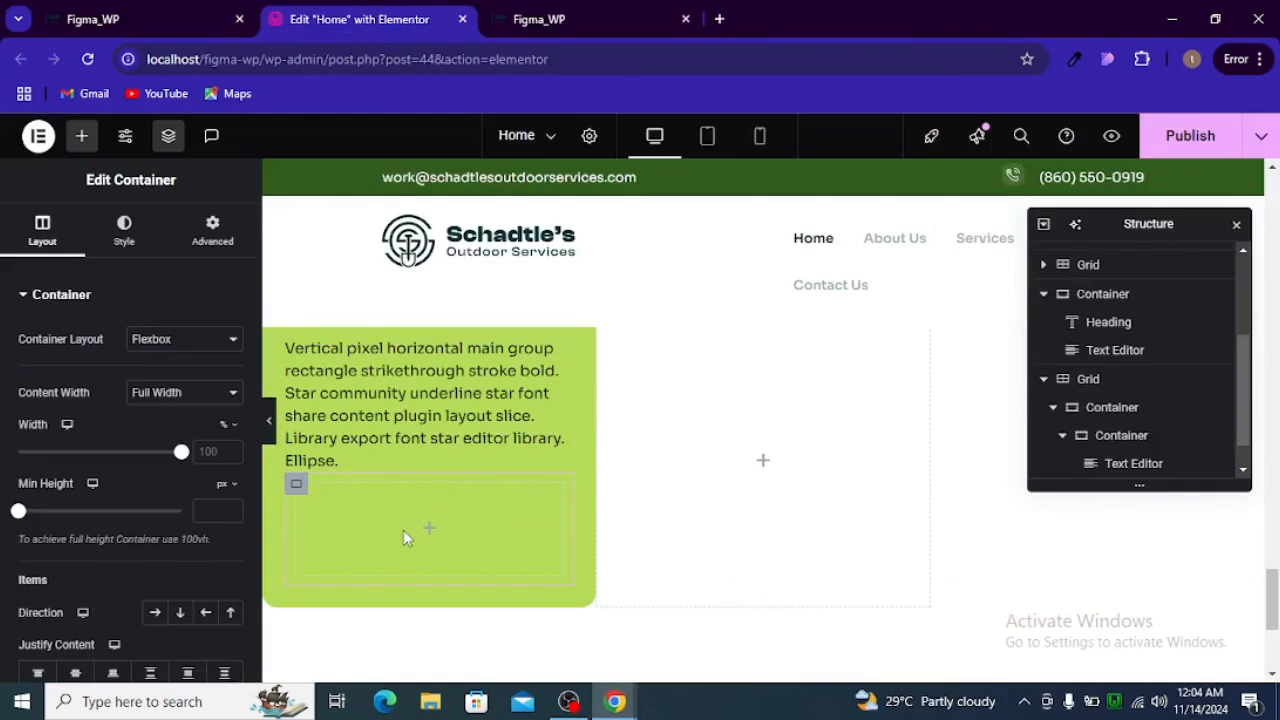
Set the nested container's margin and padding to 0 on all sides and duplicate the container
{"action": "left_click", "coordinate": [213, 232]}
{"action": "left_click", "coordinate": [230, 358]}
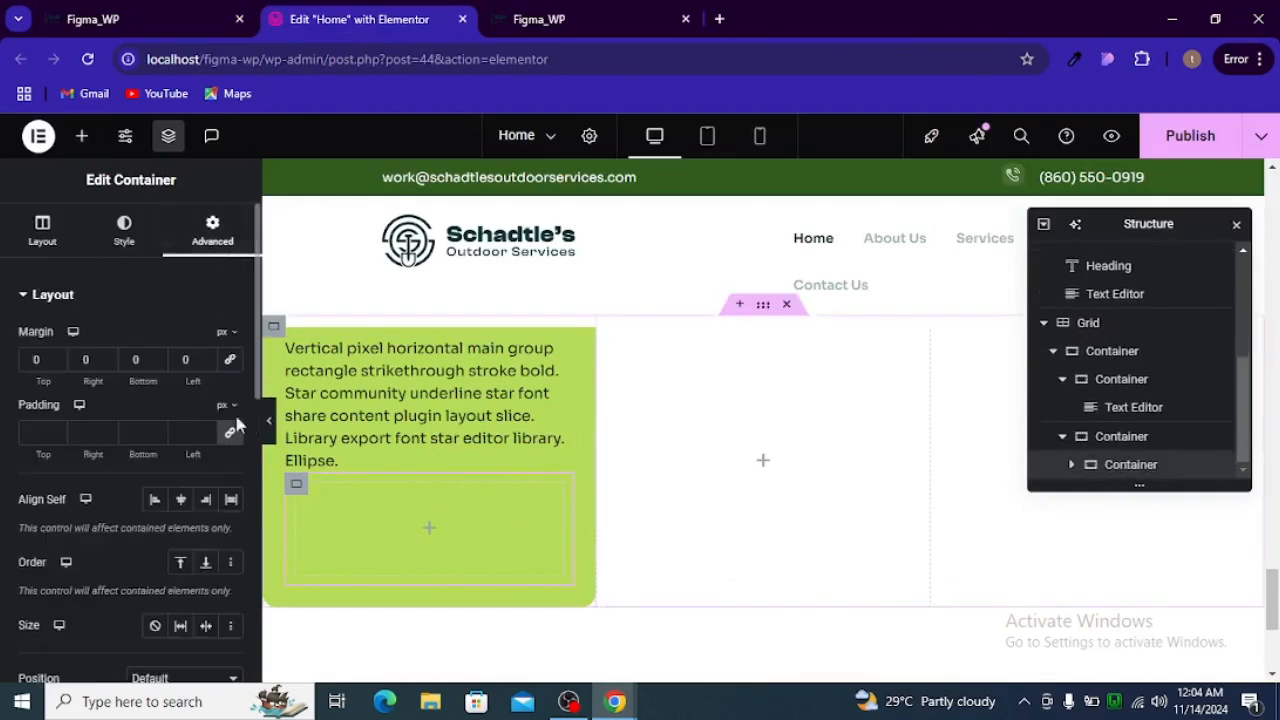
{"action": "left_click", "coordinate": [231, 433]}
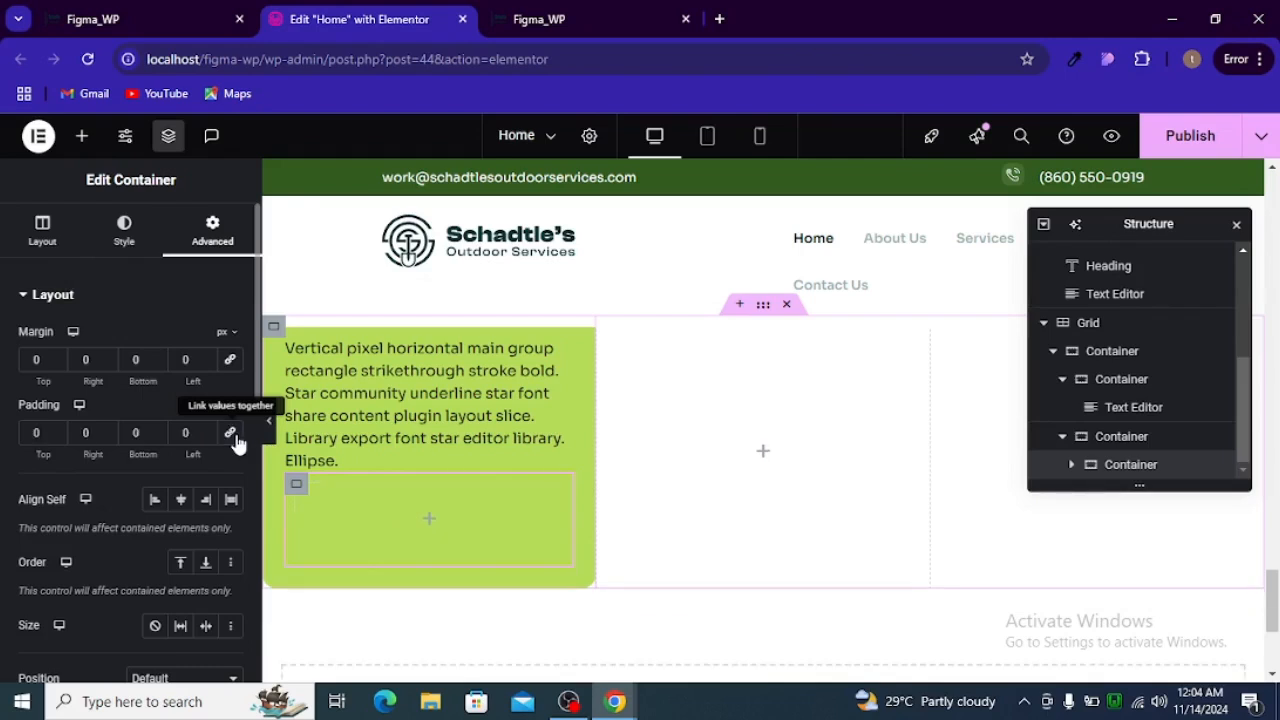
{"action": "right_click", "coordinate": [296, 488]}
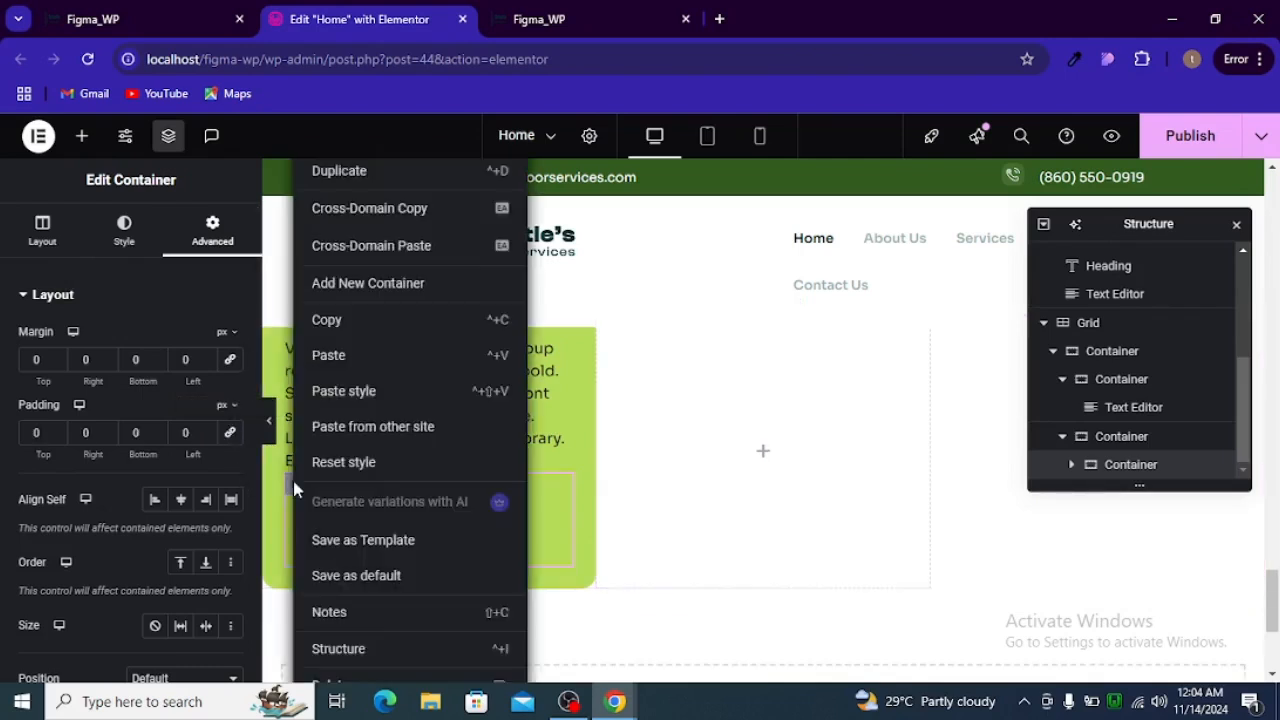
{"action": "left_click", "coordinate": [348, 188]}
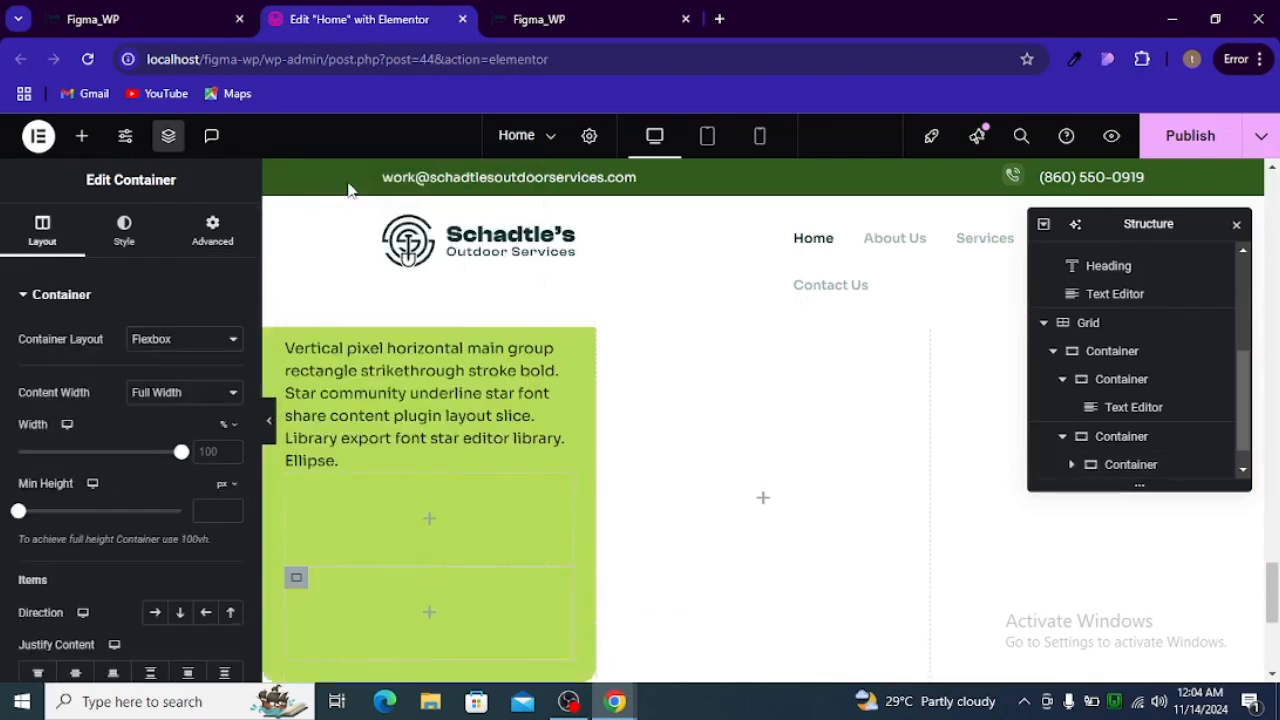
Add an Image widget to the upper nested container and set its image resolution to Full
{"action": "left_click", "coordinate": [430, 533]}
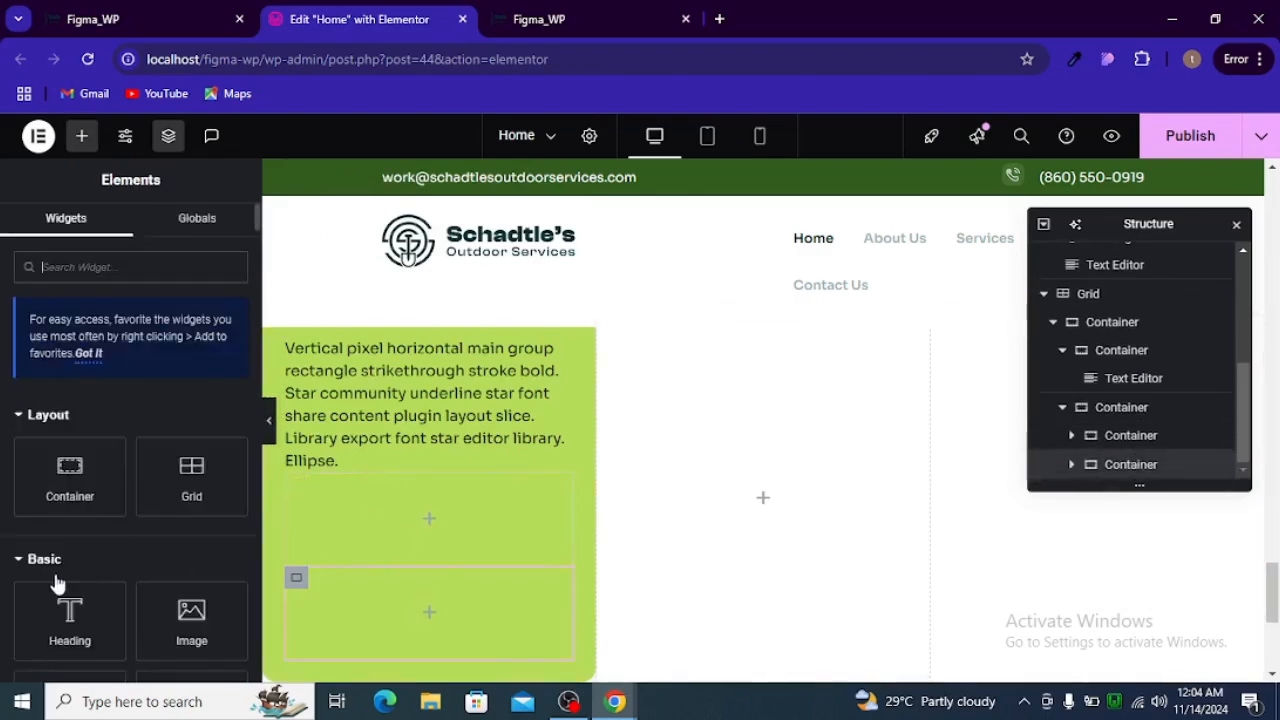
{"action": "left_click_drag", "start_coordinate": [171, 654], "coordinate": [434, 549]}
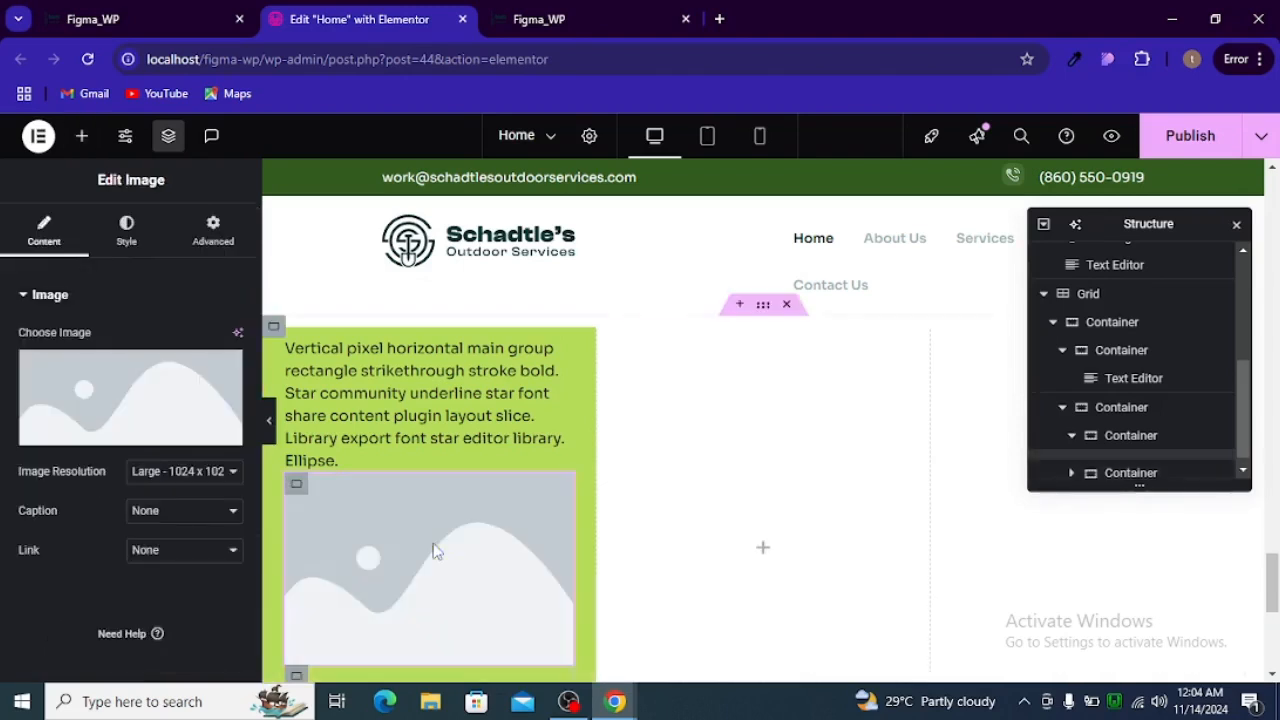
{"action": "left_click", "coordinate": [183, 471]}
{"action": "left_click", "coordinate": [156, 640]}
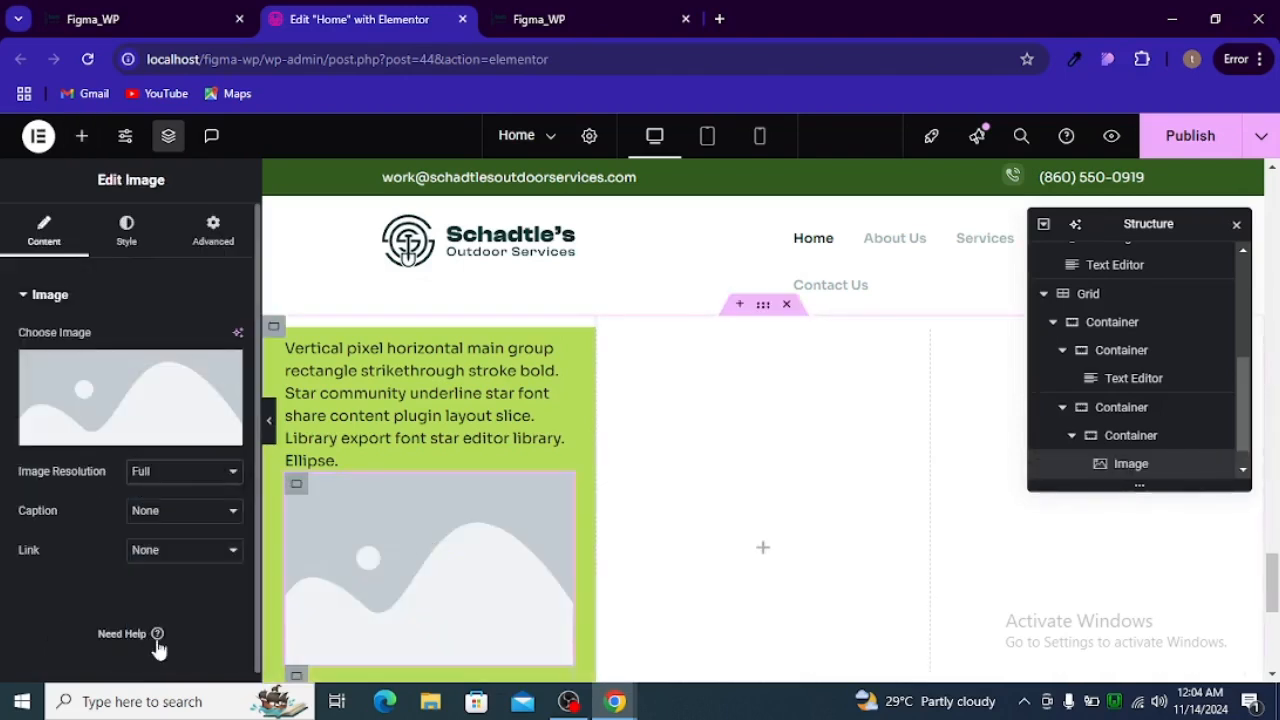
Set the widget's image to Avatar.png from the media library and align it left
{"action": "left_click", "coordinate": [158, 428]}
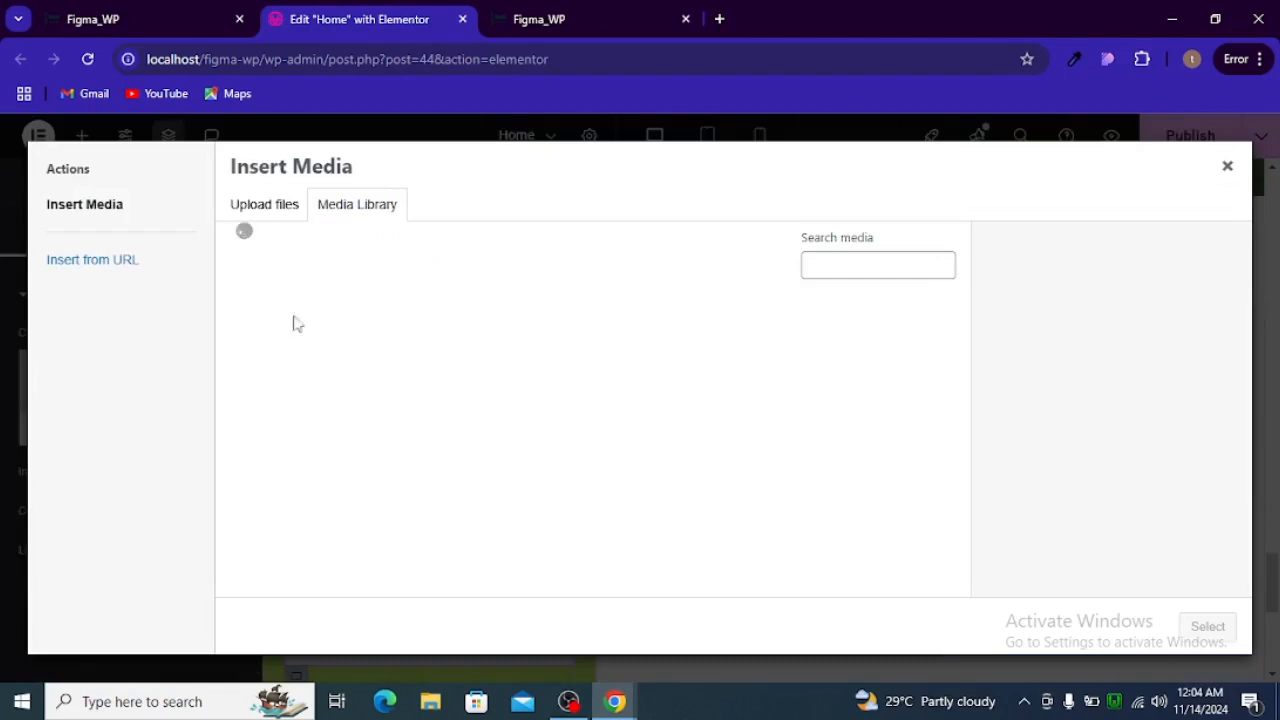
{"action": "left_click", "coordinate": [340, 363]}
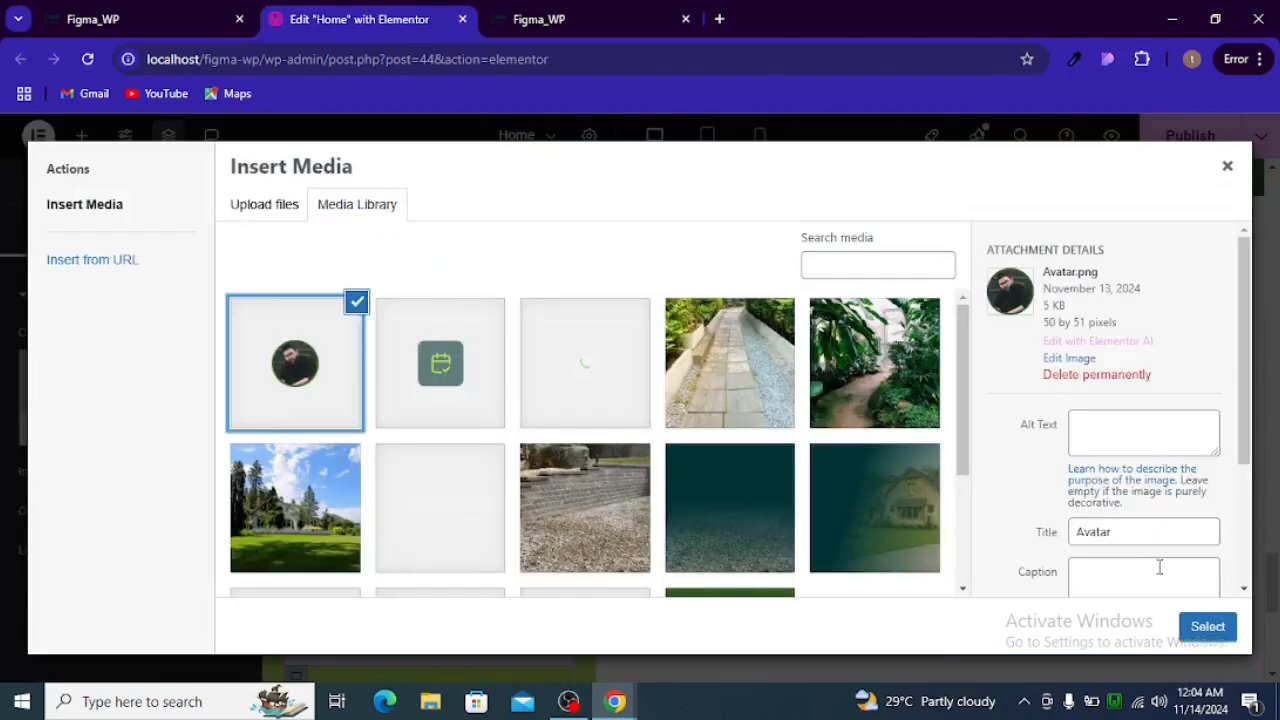
{"action": "left_click", "coordinate": [1205, 628]}
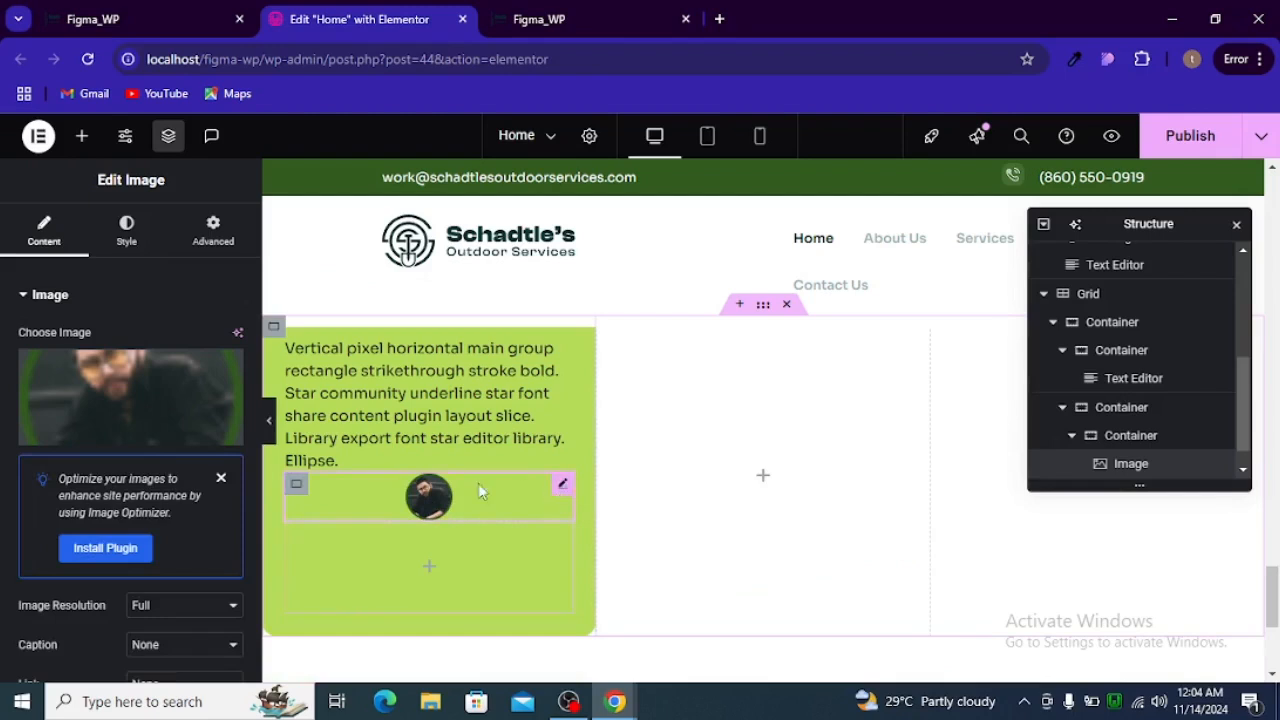
{"action": "left_click", "coordinate": [126, 232]}
{"action": "left_click", "coordinate": [180, 340]}
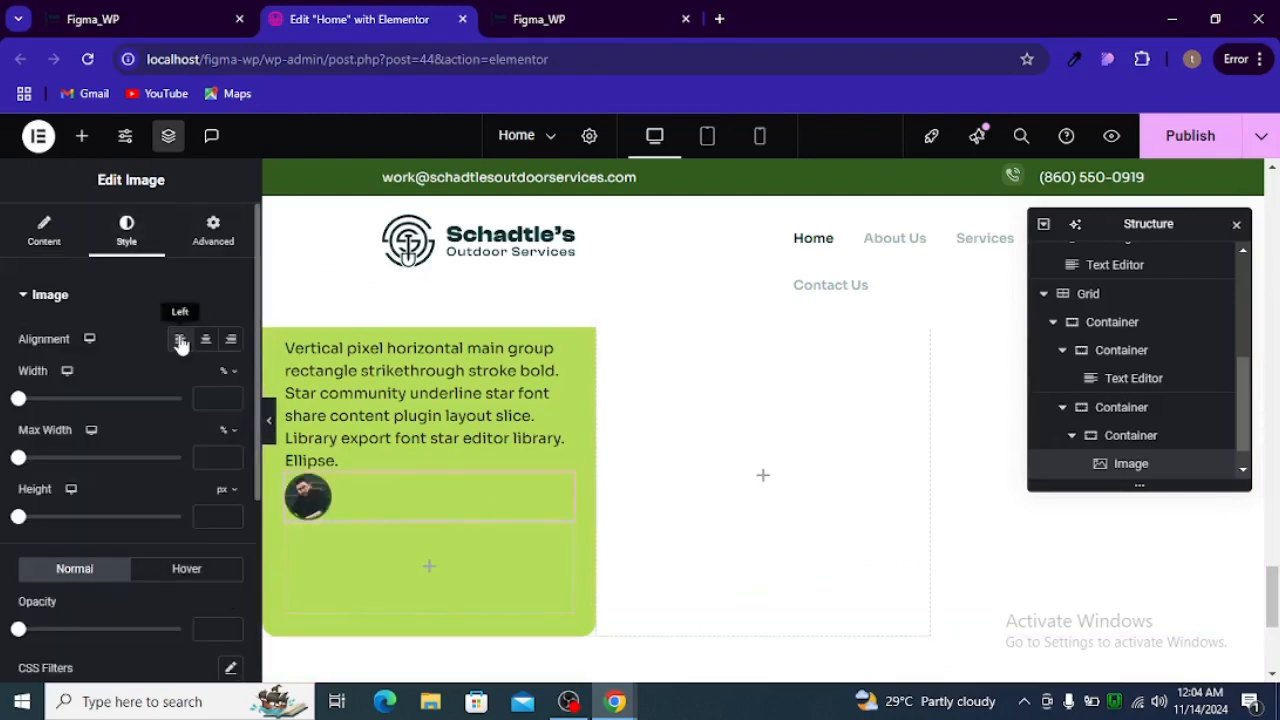
Examine the name and rating layout in the Figma design, and nest a new container inside the empty container below the avatar
{"action": "left_click", "coordinate": [427, 569]}
{"action": "key", "text": "alt+Tab"}
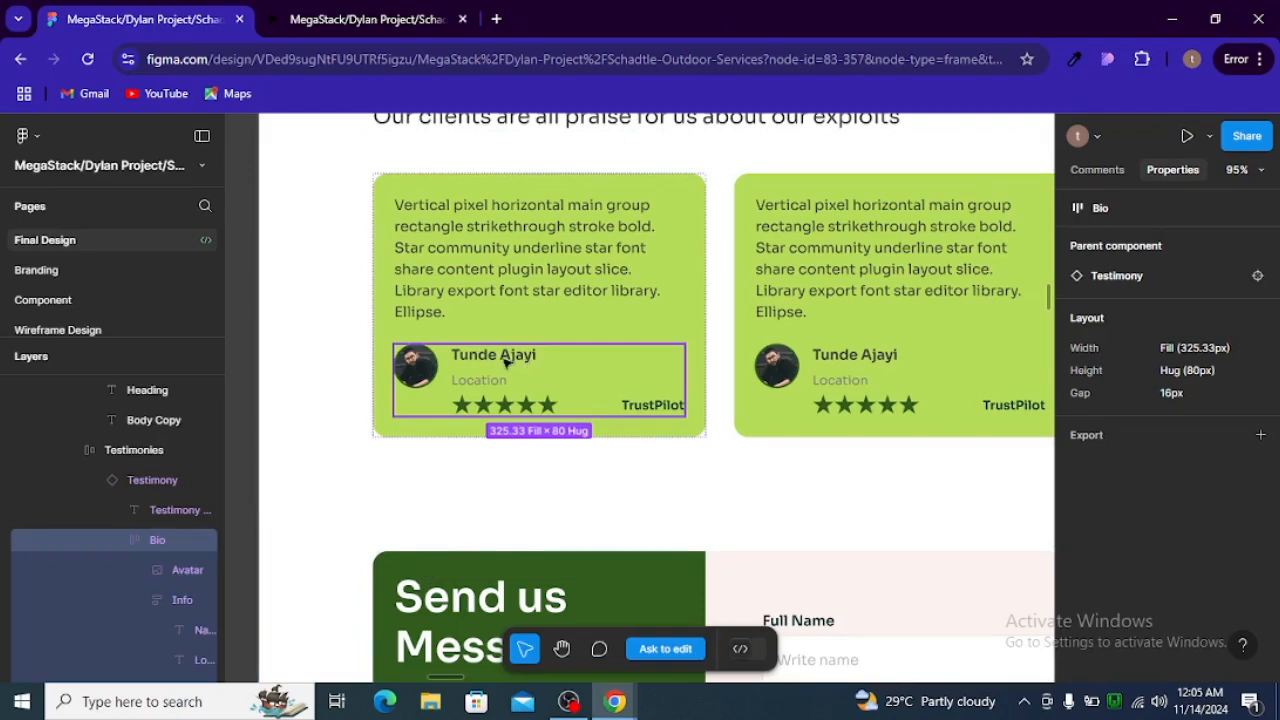
{"action": "left_click", "coordinate": [495, 358]}
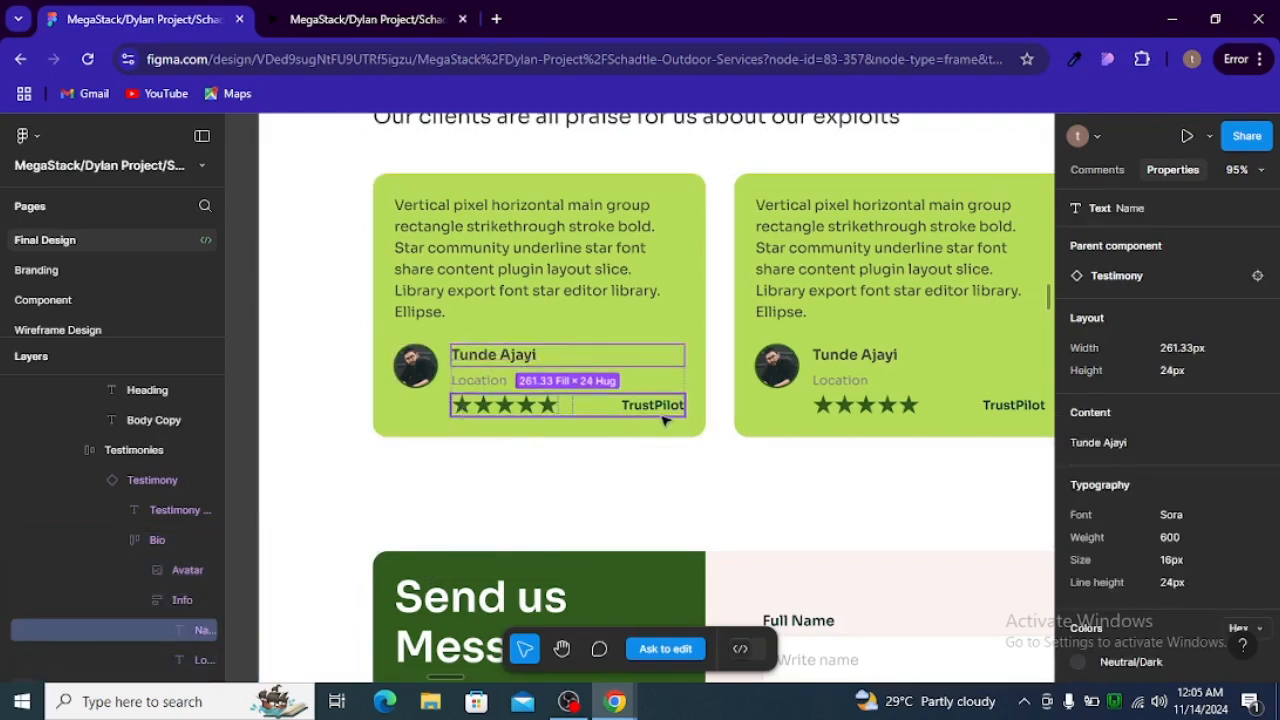
{"action": "key", "text": "alt+Tab"}
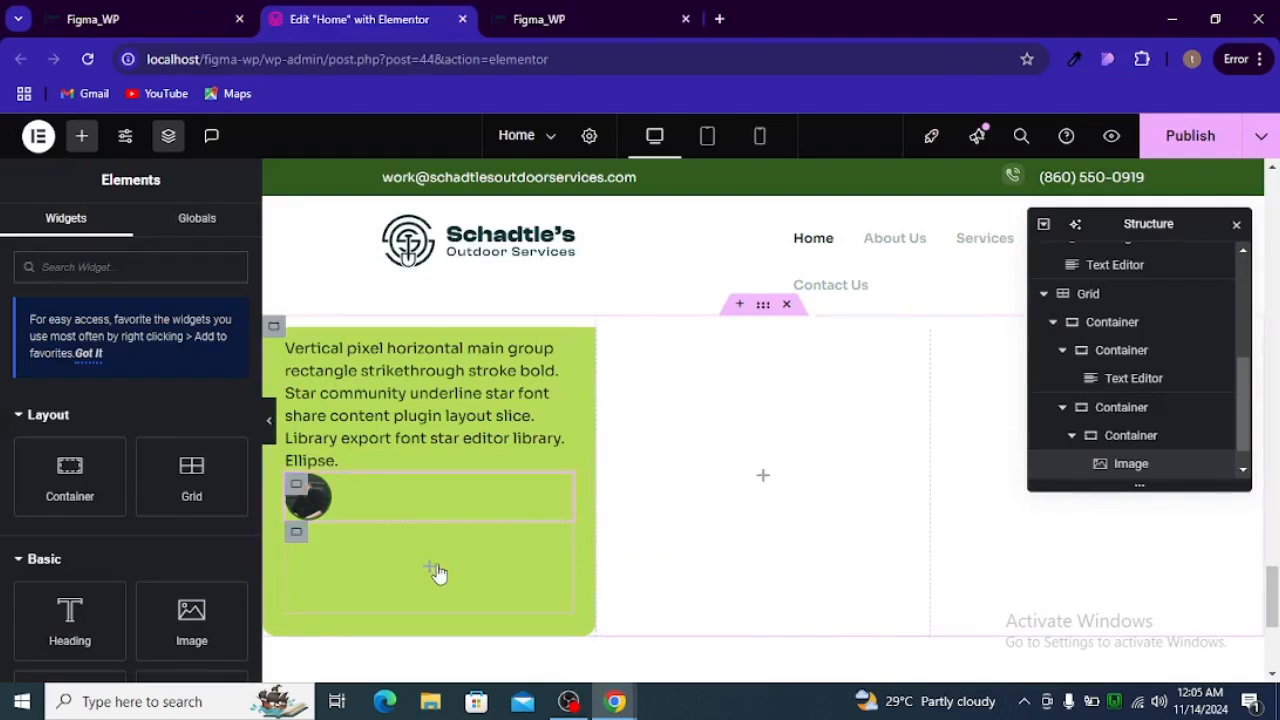
{"action": "left_click_drag", "start_coordinate": [114, 491], "coordinate": [421, 580]}
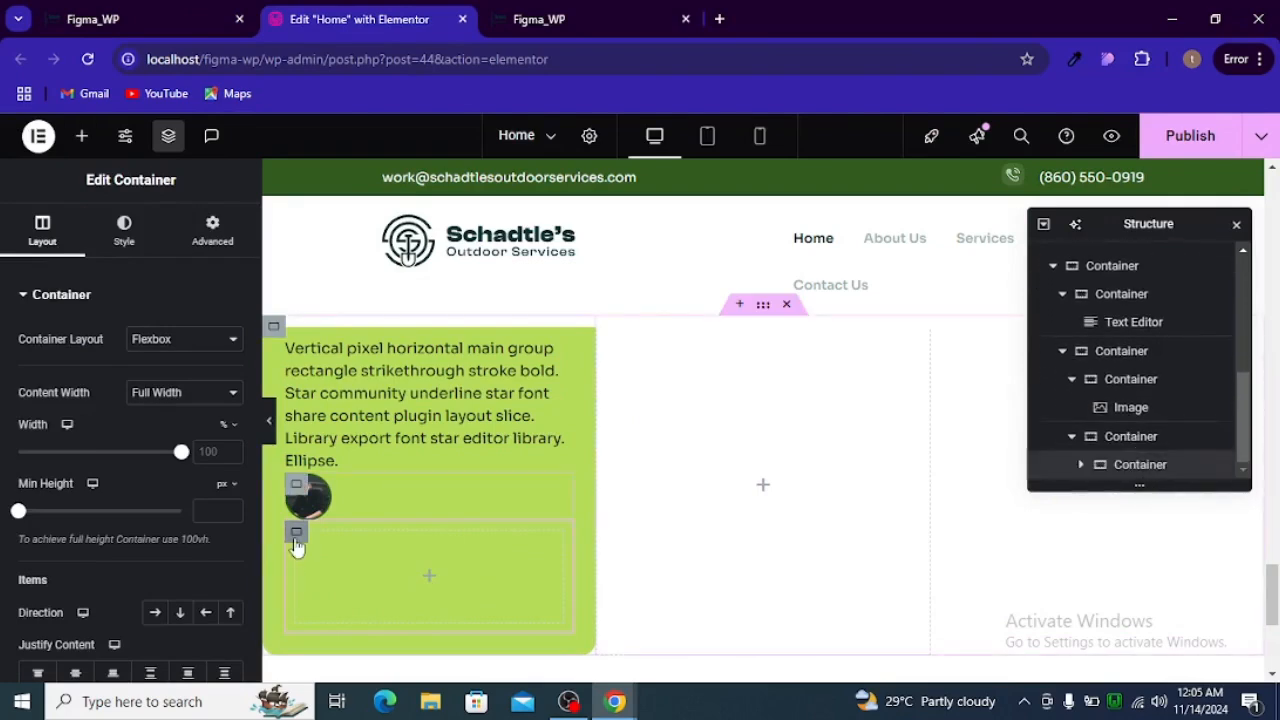
Set the new inner container's margin and padding to 0 on all sides and duplicate it
{"action": "left_click", "coordinate": [208, 242]}
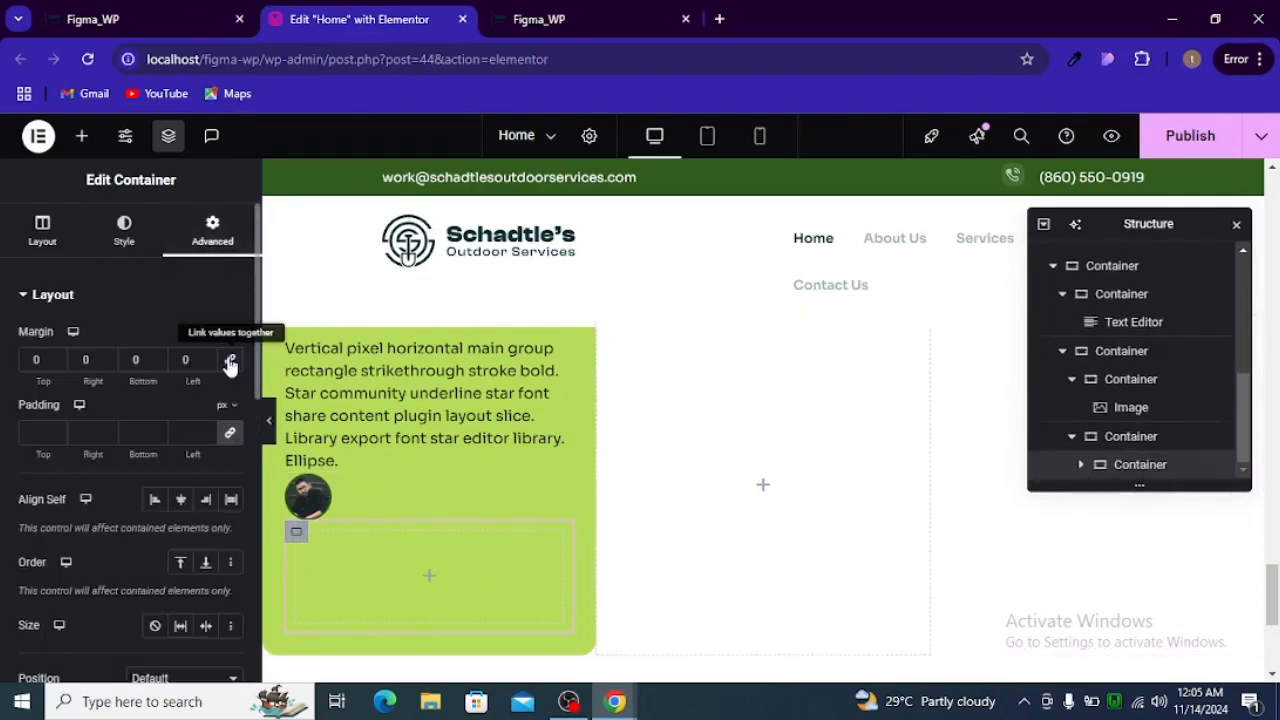
{"action": "left_click", "coordinate": [226, 438]}
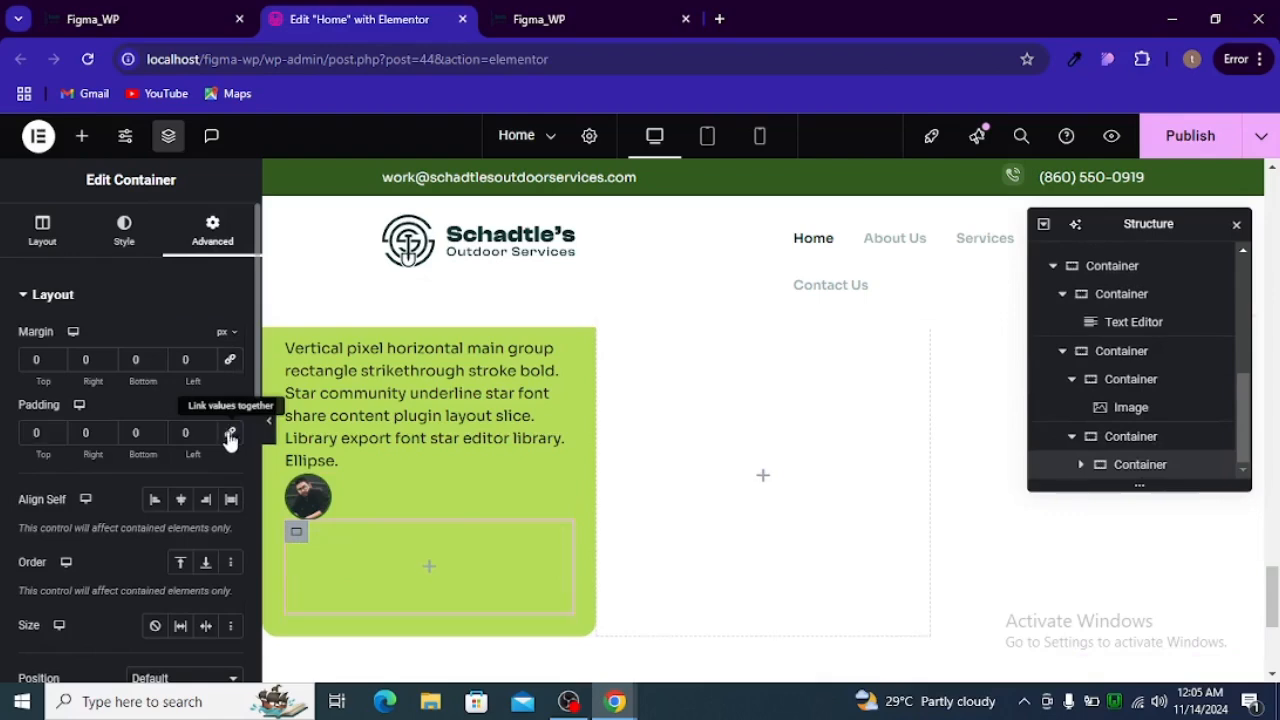
{"action": "right_click", "coordinate": [300, 549]}
{"action": "left_click", "coordinate": [356, 184]}
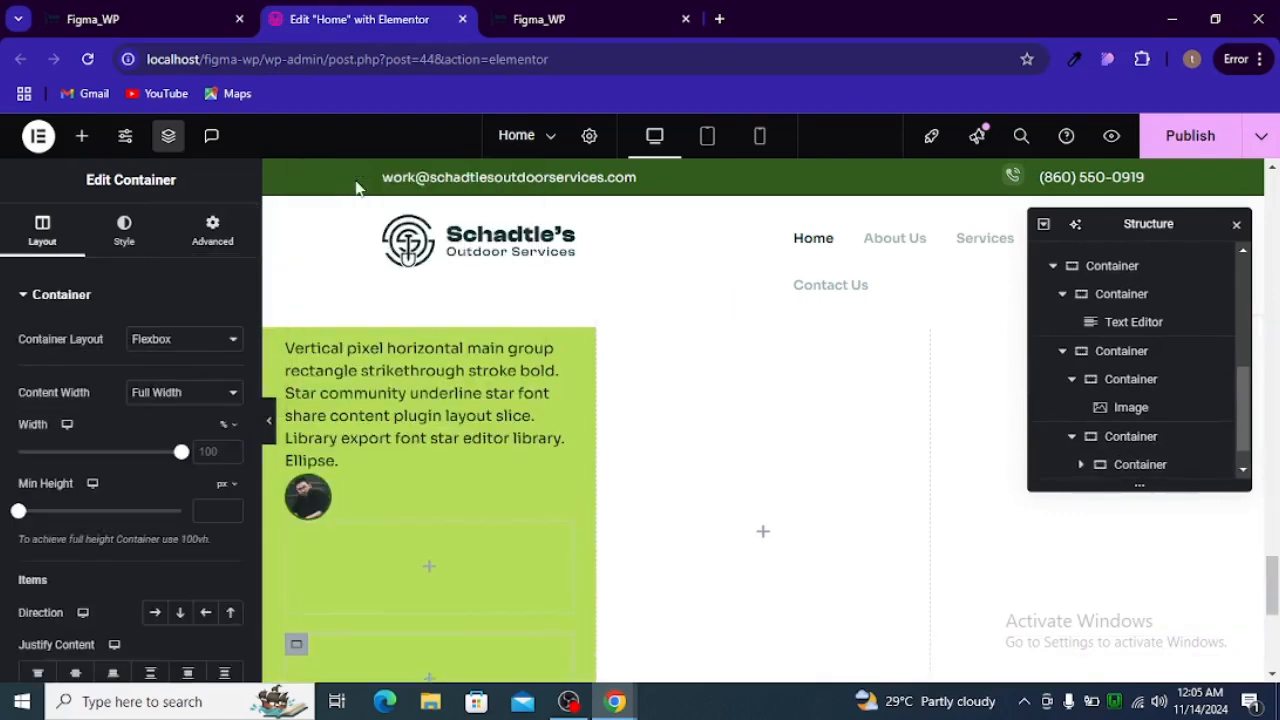
Set the direction of the parent container holding the avatar and the two inner containers to horizontal row
{"action": "scroll", "coordinate": [1123, 403], "scroll_direction": "down", "scroll_amount": 1}
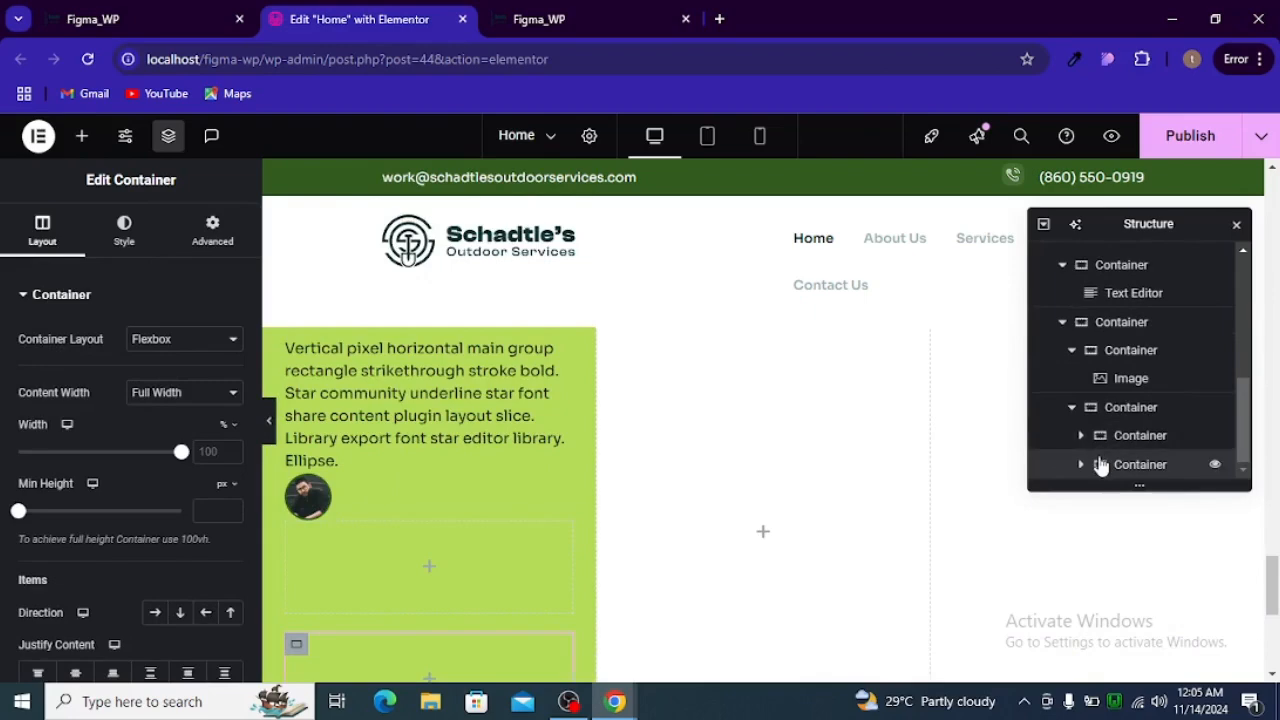
{"action": "left_click", "coordinate": [1073, 352]}
{"action": "left_click", "coordinate": [1119, 412]}
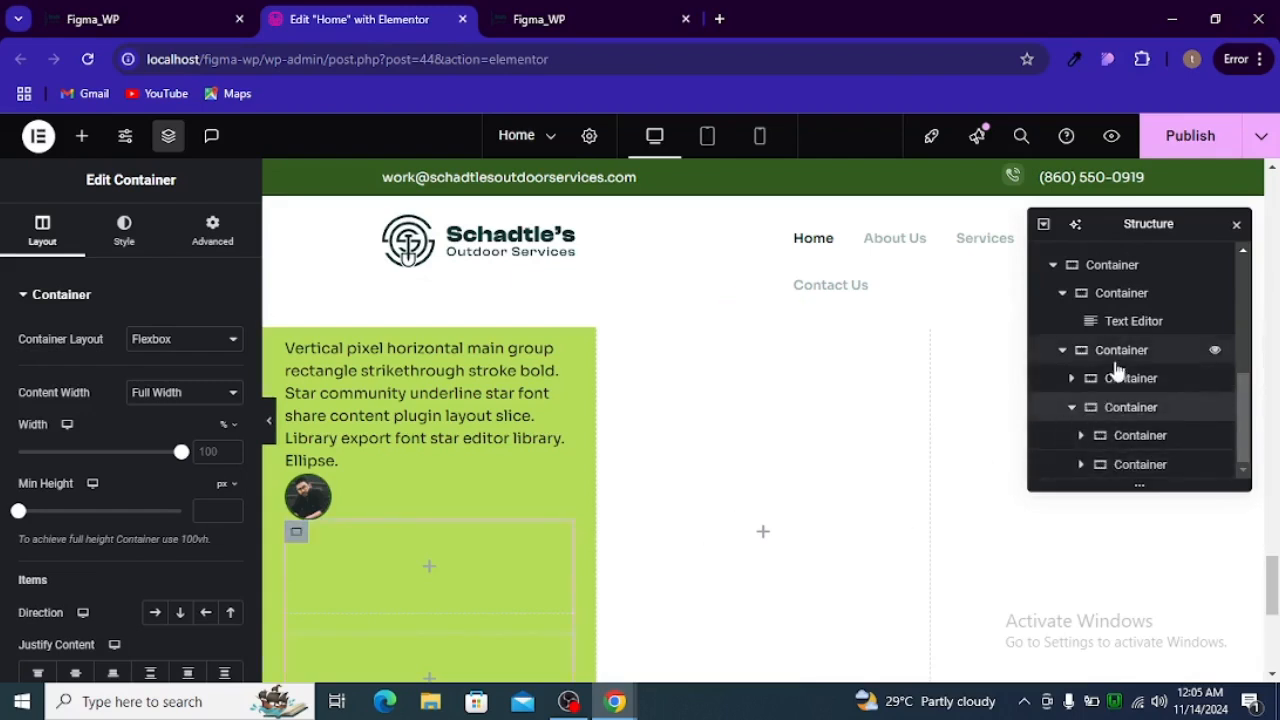
{"action": "left_click", "coordinate": [1073, 407]}
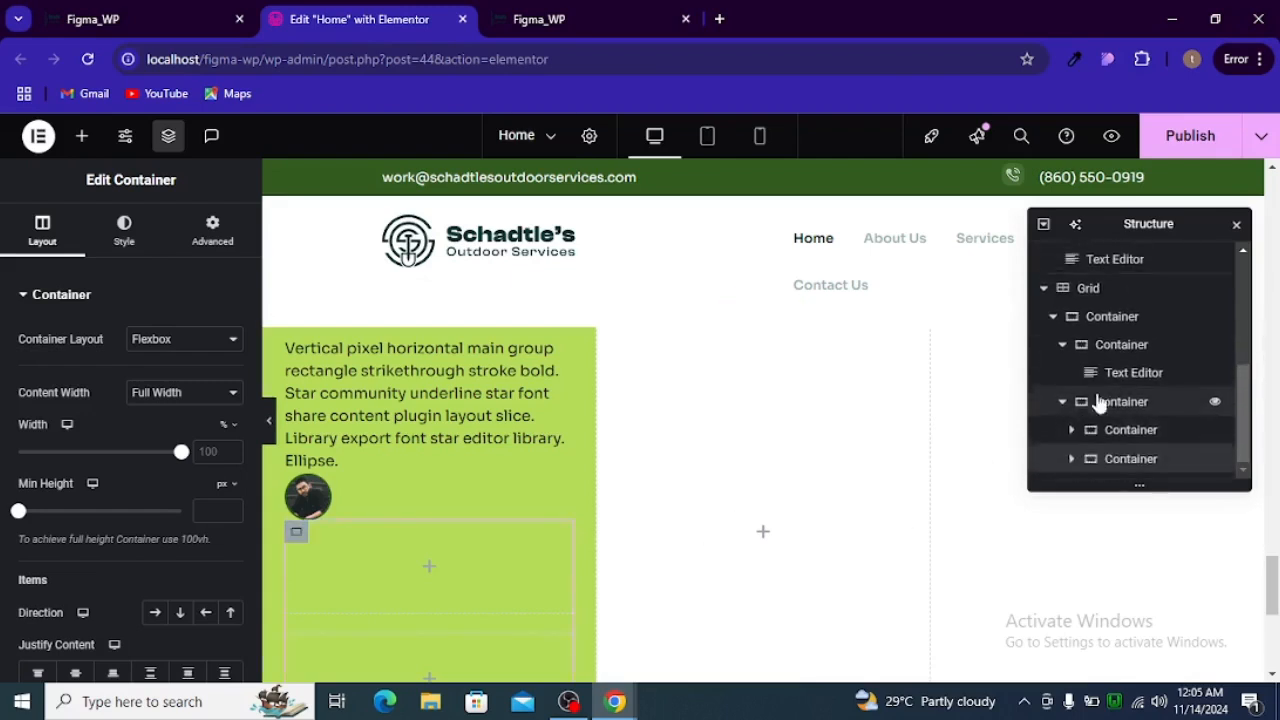
{"action": "scroll", "coordinate": [116, 411], "scroll_direction": "down", "scroll_amount": 1}
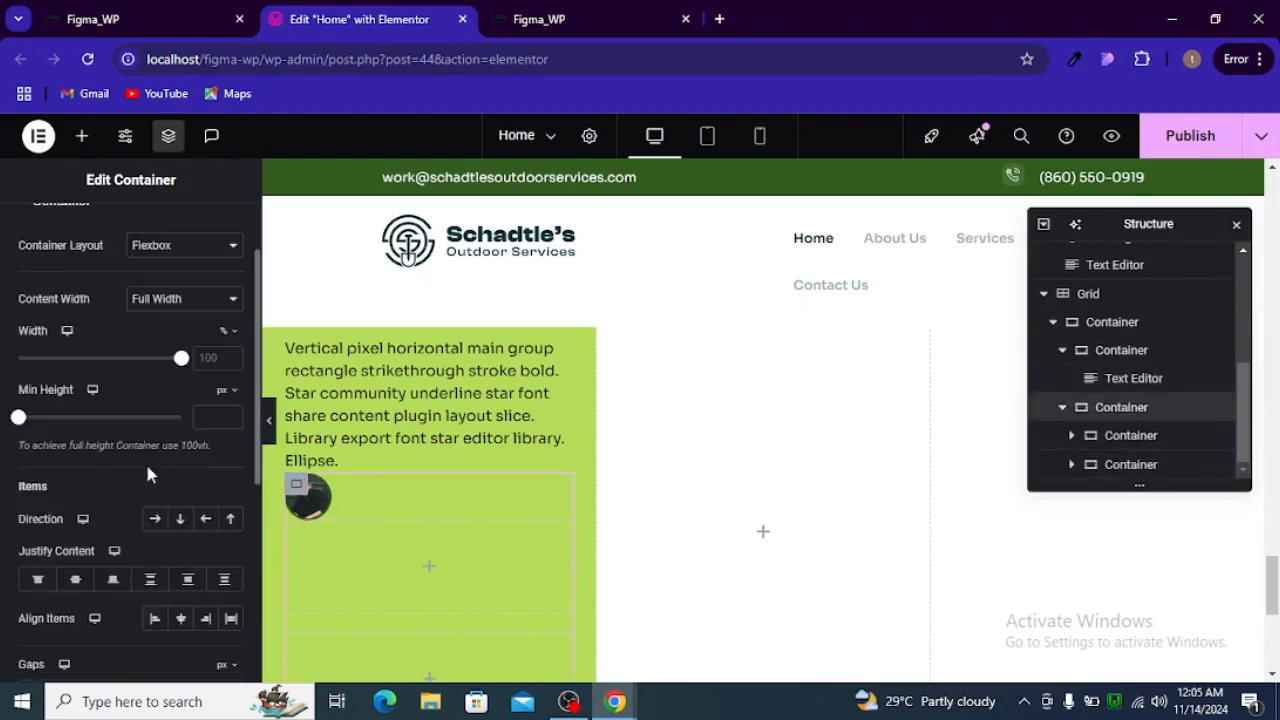
{"action": "left_click", "coordinate": [155, 520]}
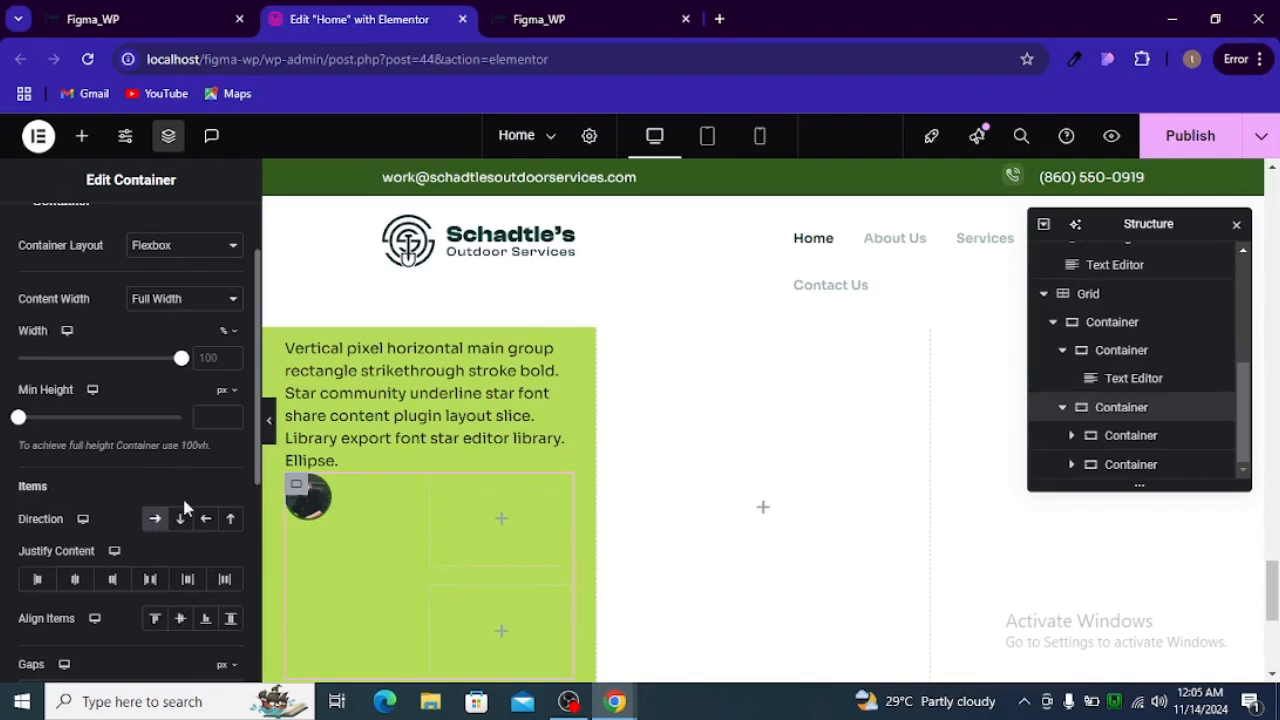
{"action": "scroll", "coordinate": [160, 530], "scroll_direction": "down", "scroll_amount": 2}
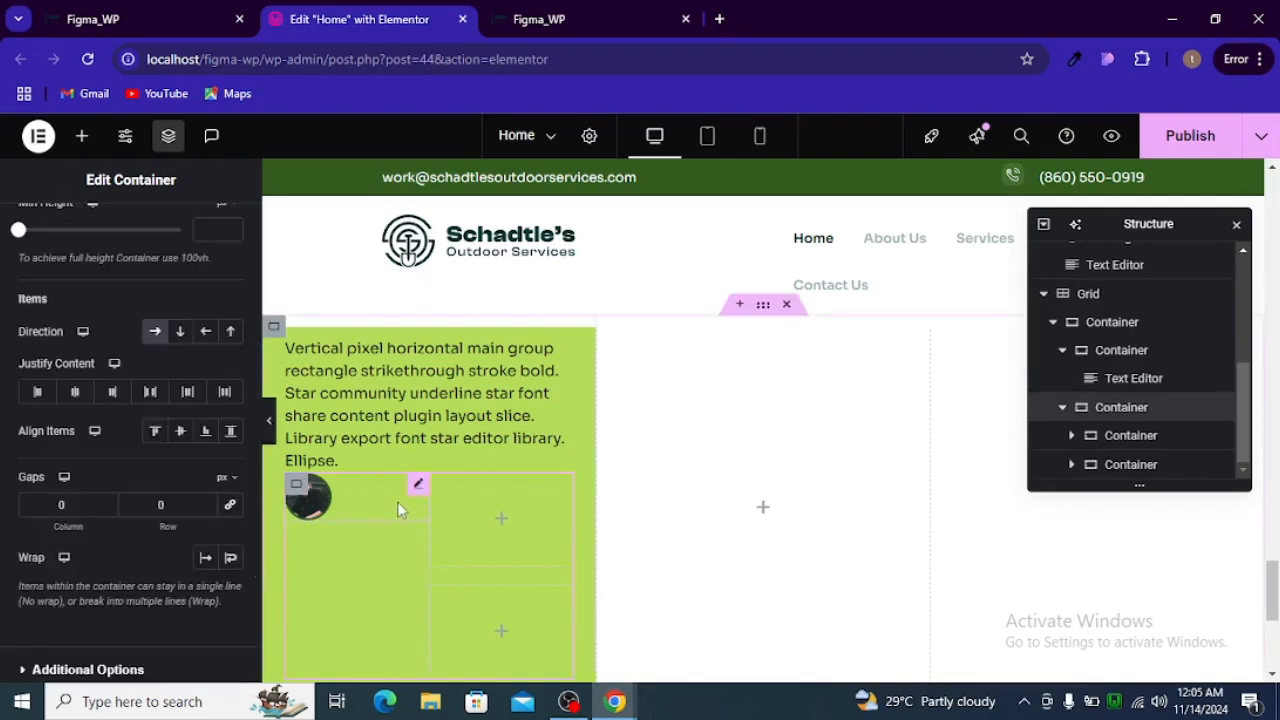
Set the avatar container's width to 20% and the neighbouring info container's width to 80%
{"action": "left_click", "coordinate": [1130, 437]}
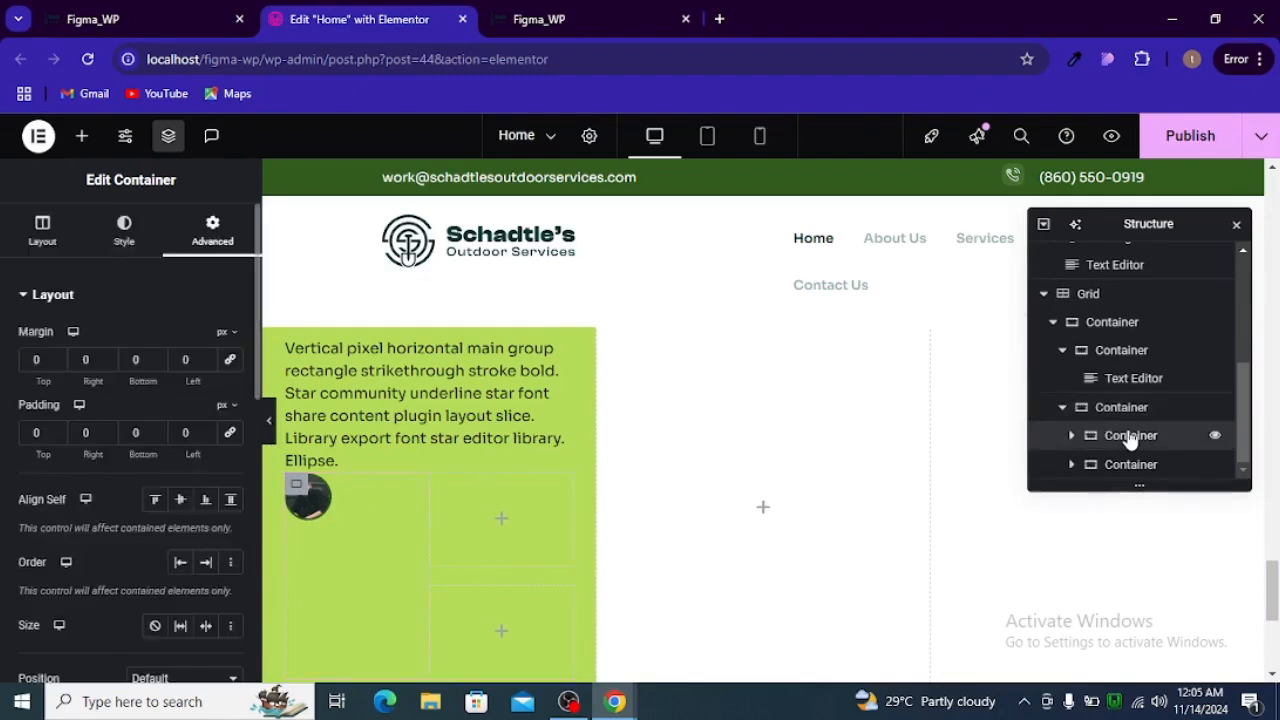
{"action": "left_click", "coordinate": [45, 243]}
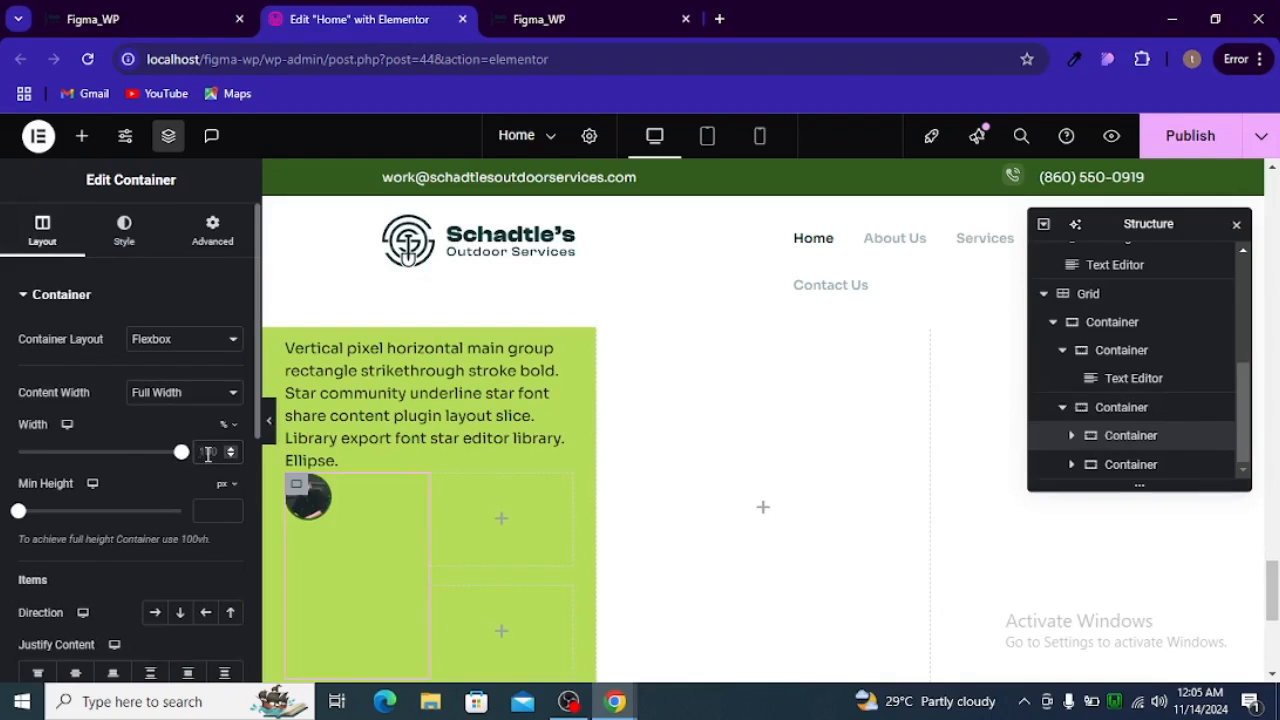
{"action": "type", "text": "20"}
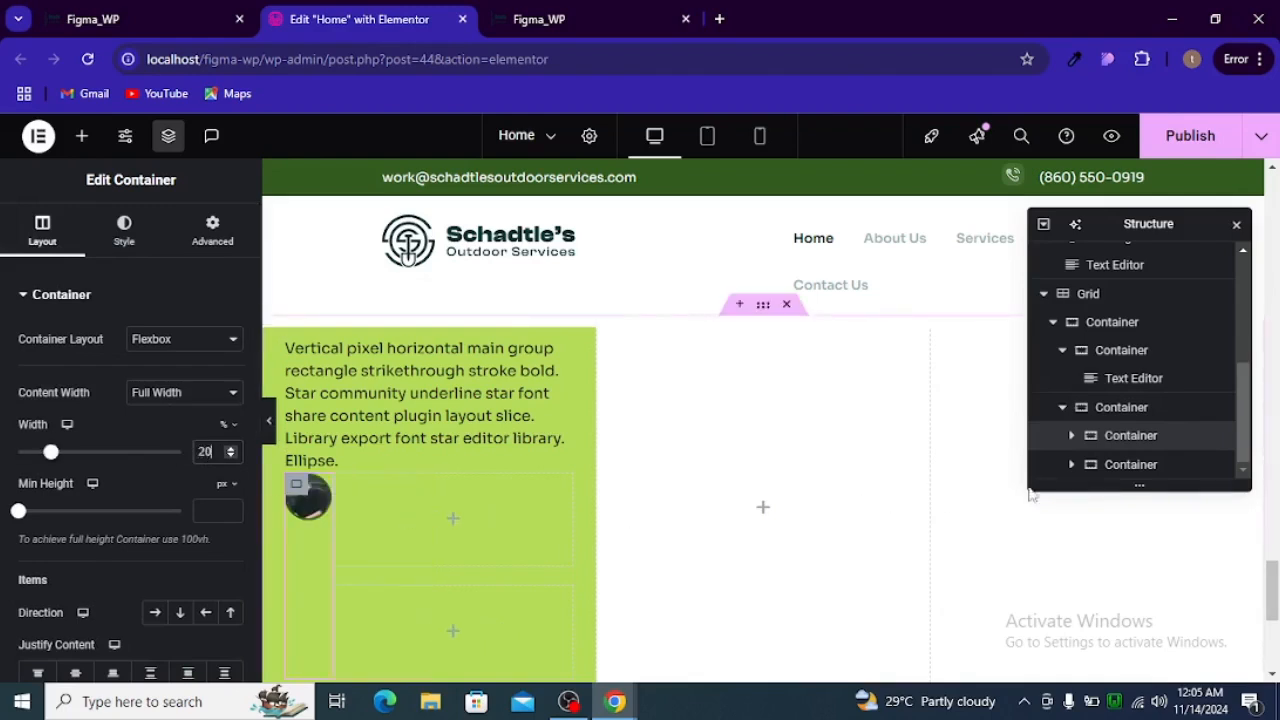
{"action": "left_click", "coordinate": [1090, 466]}
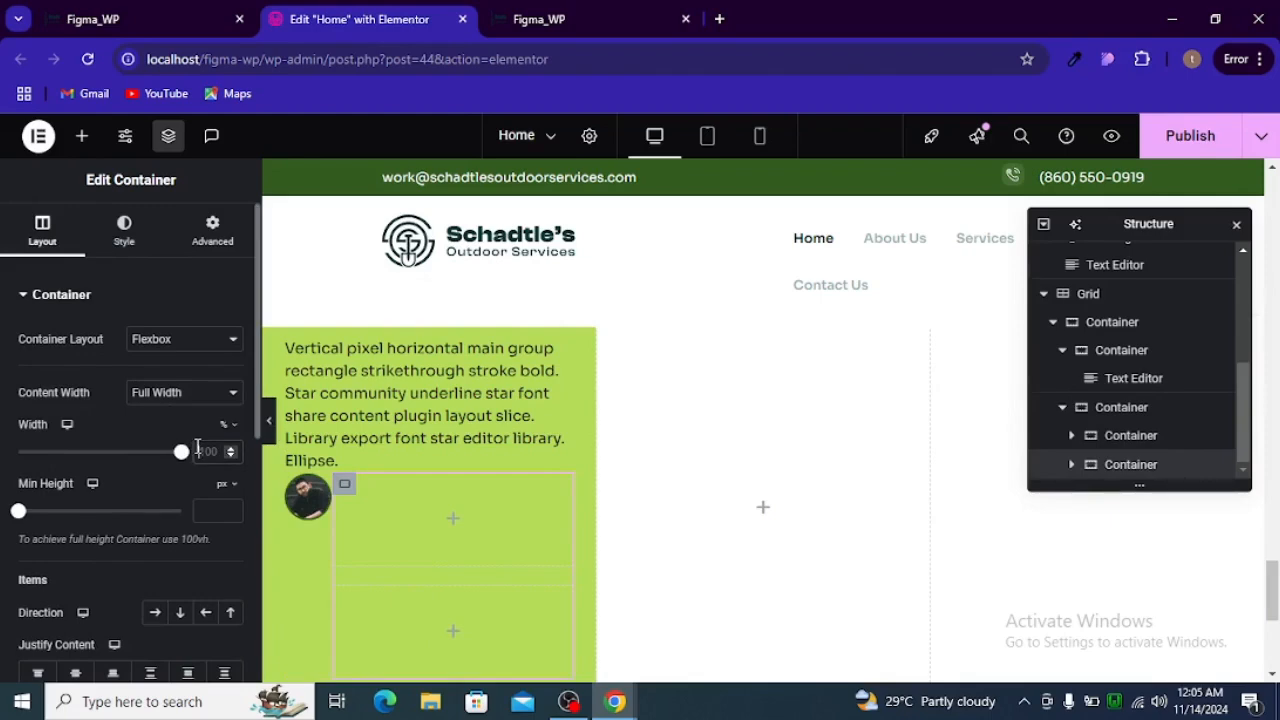
{"action": "type", "text": "80"}
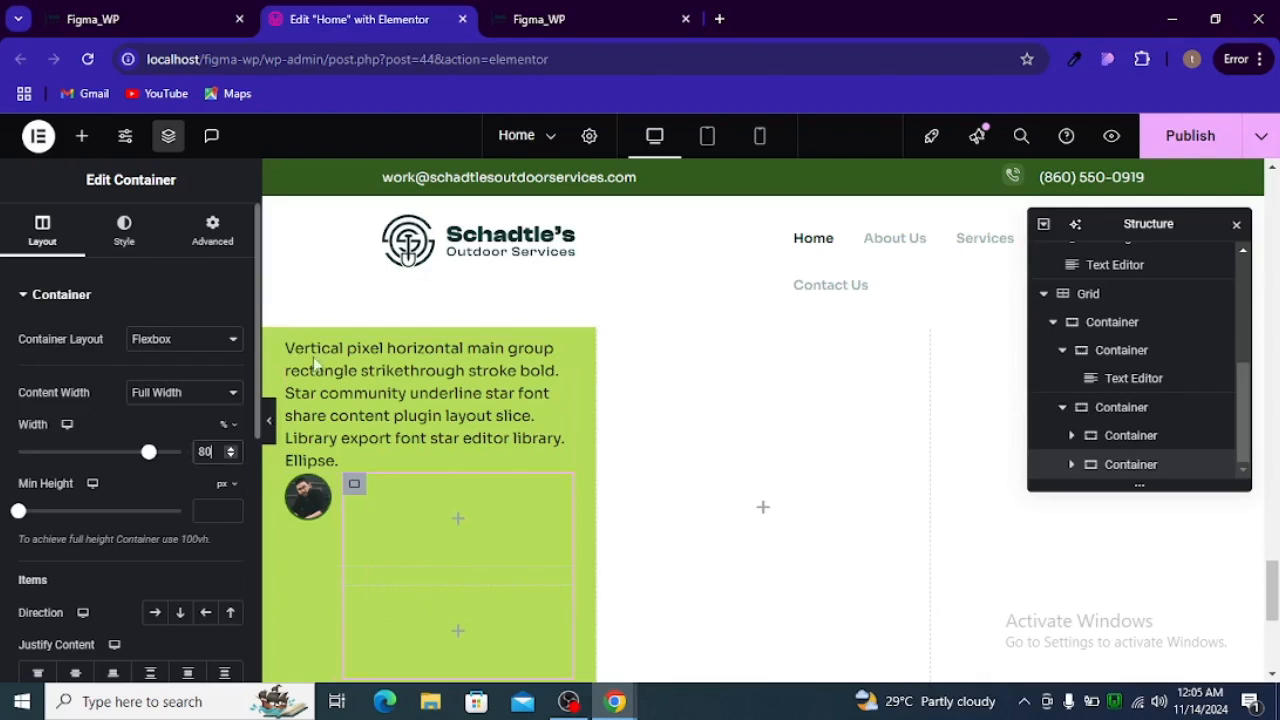
Set the column and row gaps to 0 in both stacked containers beside the avatar
{"action": "scroll", "coordinate": [470, 507], "scroll_direction": "down", "scroll_amount": 1}
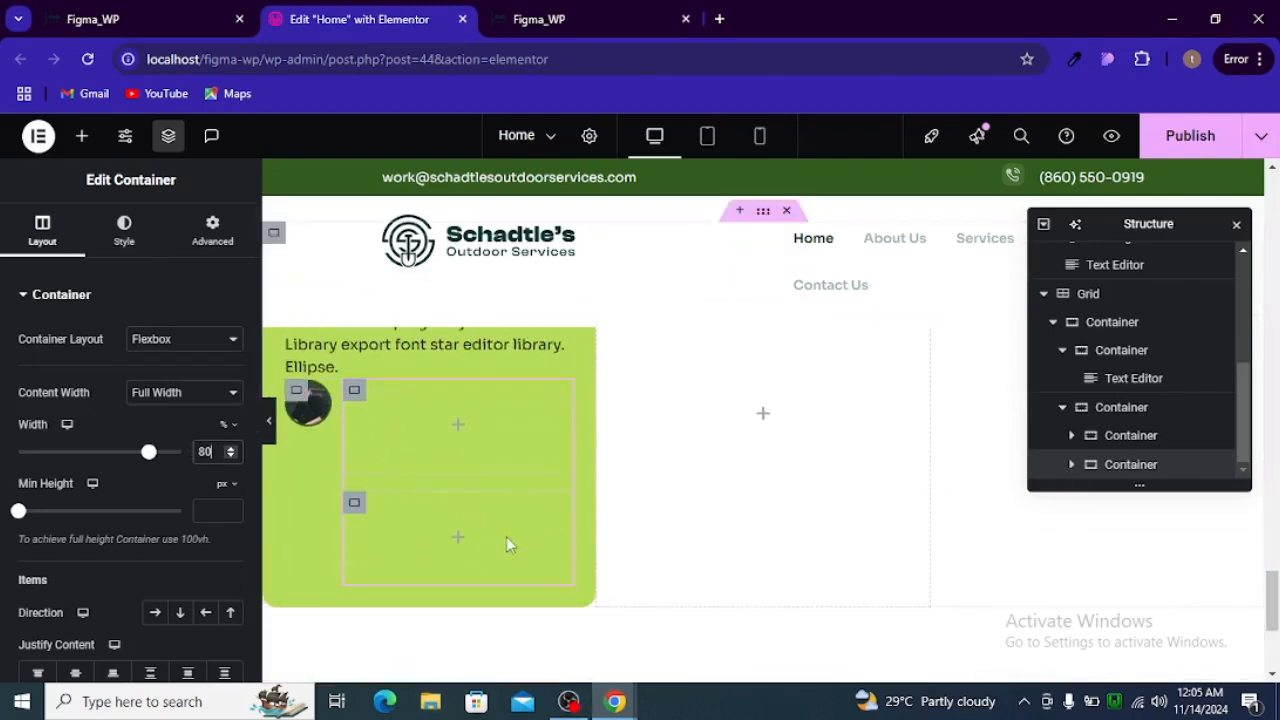
{"action": "left_click", "coordinate": [355, 393]}
{"action": "scroll", "coordinate": [130, 423], "scroll_direction": "down", "scroll_amount": 3}
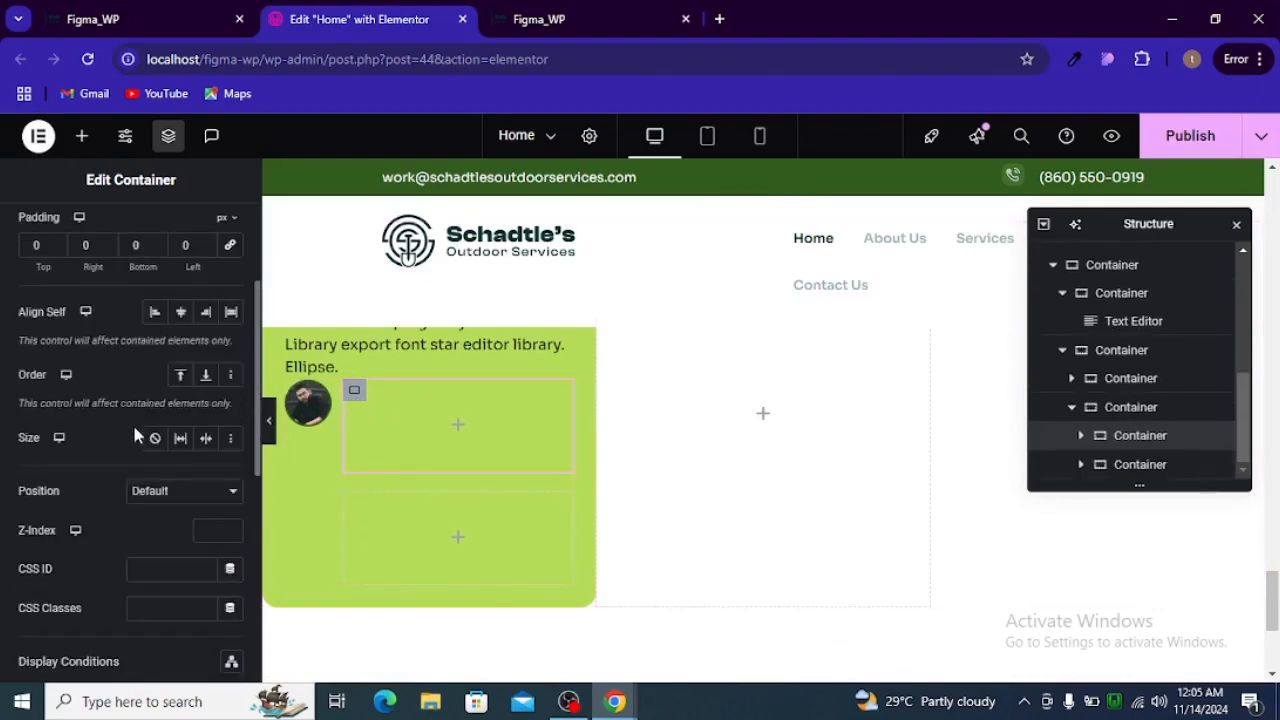
{"action": "scroll", "coordinate": [132, 422], "scroll_direction": "up", "scroll_amount": 3}
{"action": "left_click", "coordinate": [43, 232]}
{"action": "scroll", "coordinate": [131, 405], "scroll_direction": "down", "scroll_amount": 5}
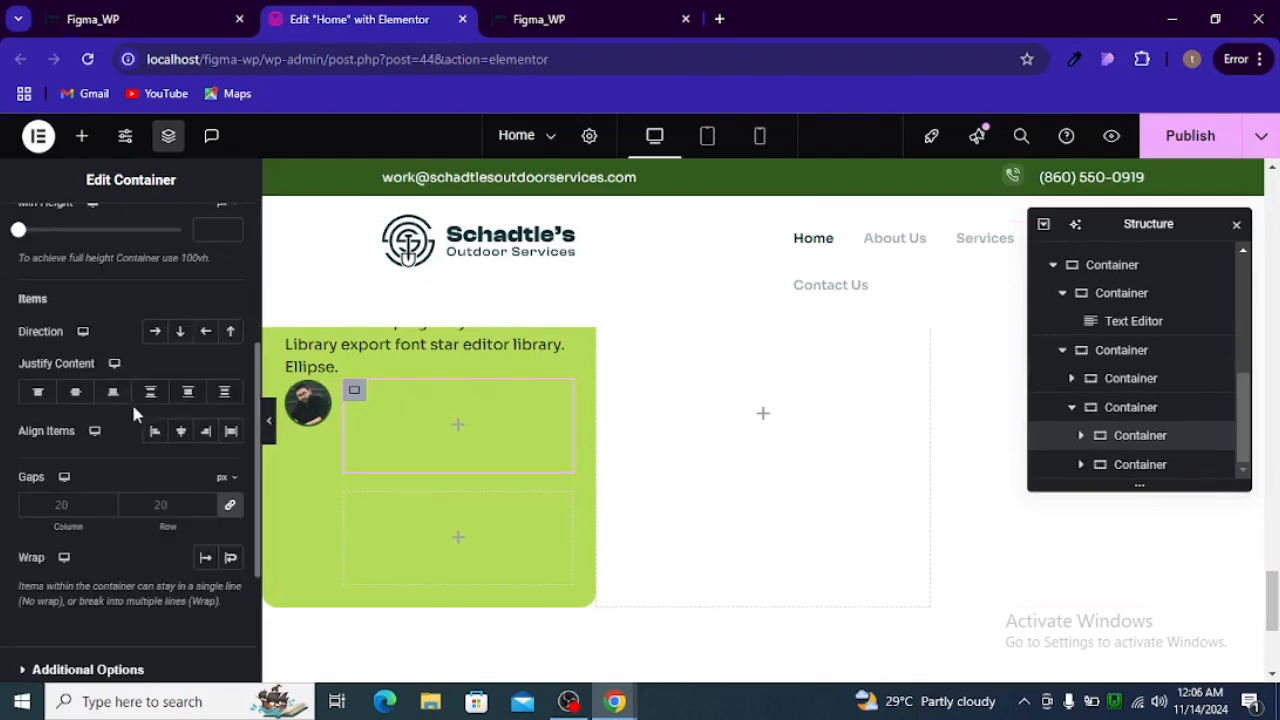
{"action": "left_click", "coordinate": [229, 411]}
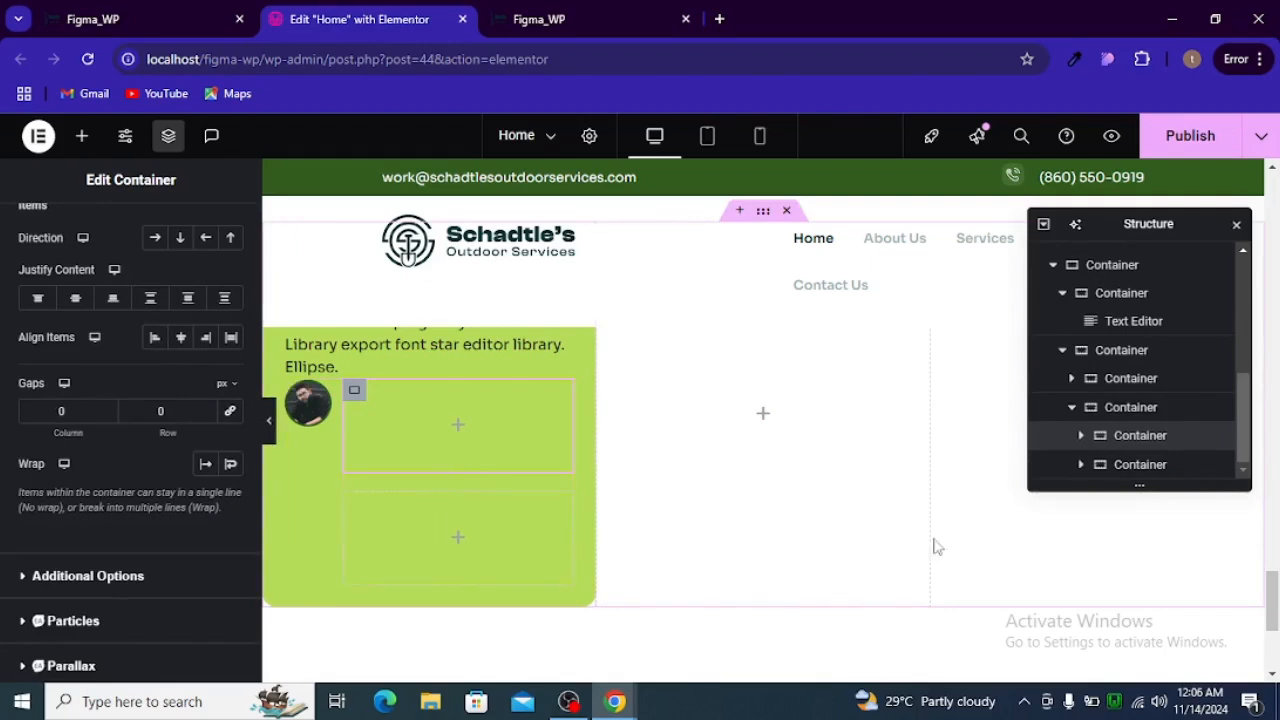
{"action": "left_click", "coordinate": [1130, 468]}
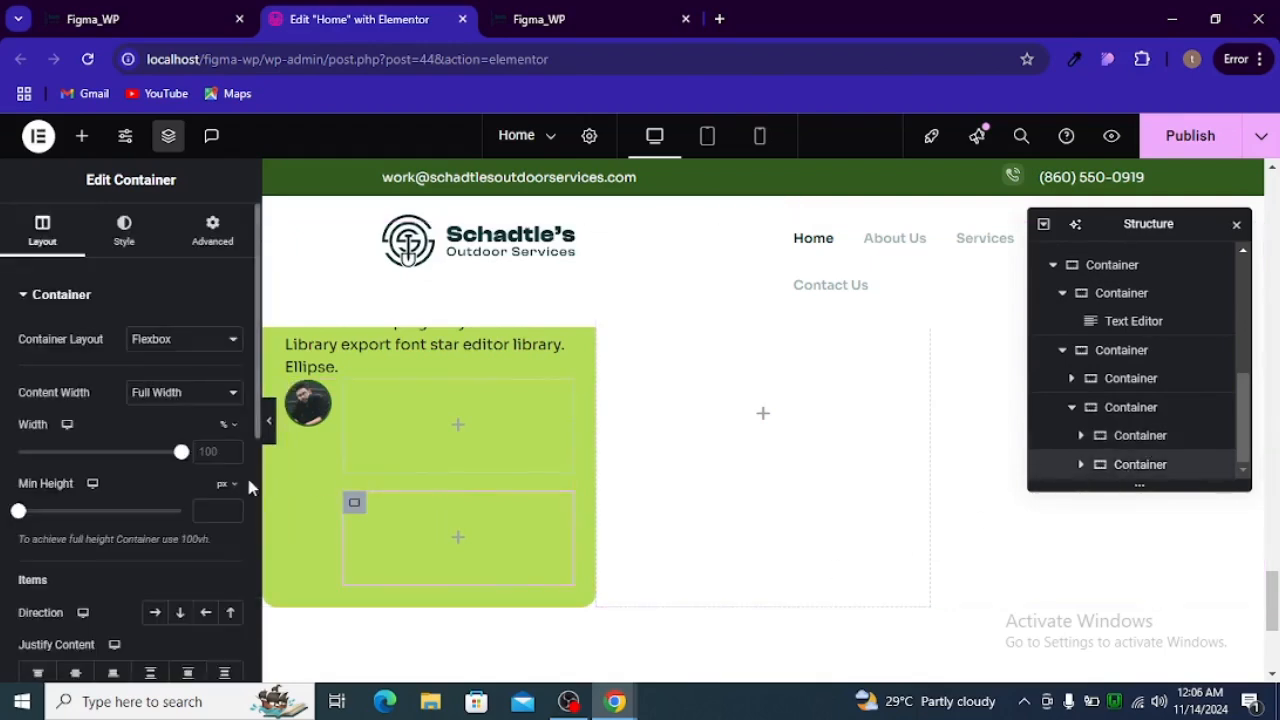
{"action": "scroll", "coordinate": [162, 466], "scroll_direction": "down", "scroll_amount": 3}
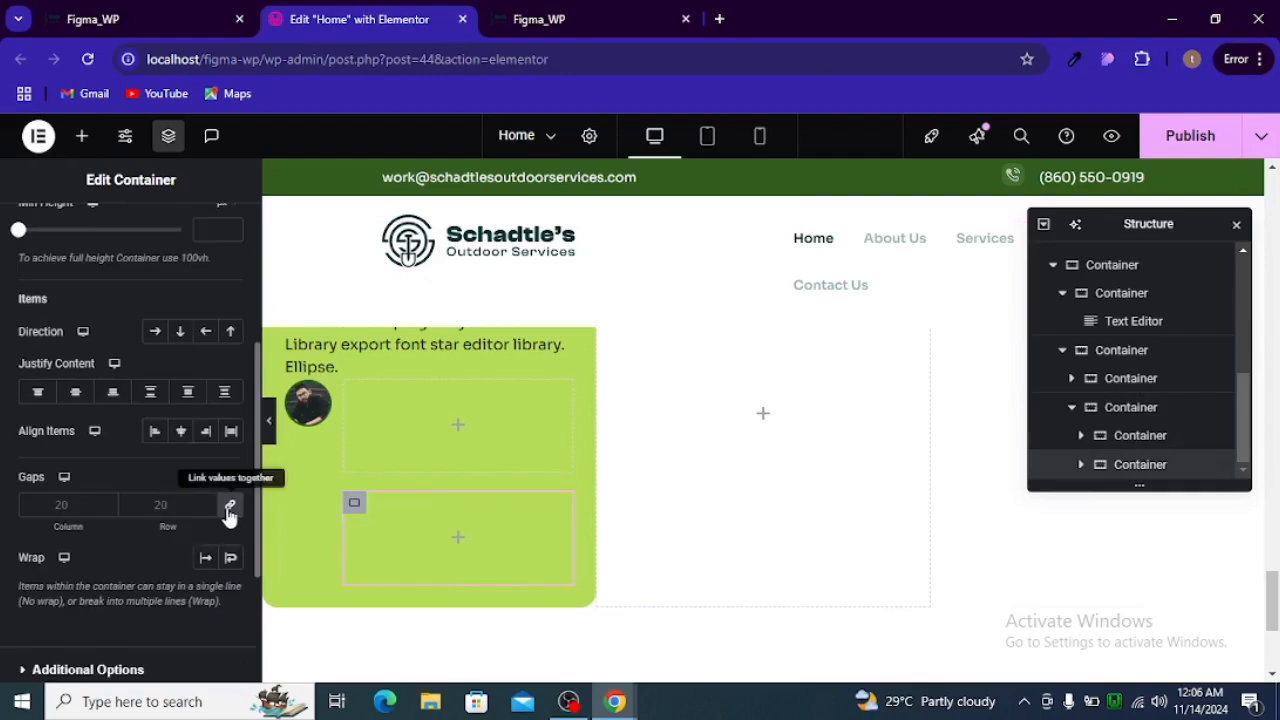
{"action": "left_click", "coordinate": [229, 505]}
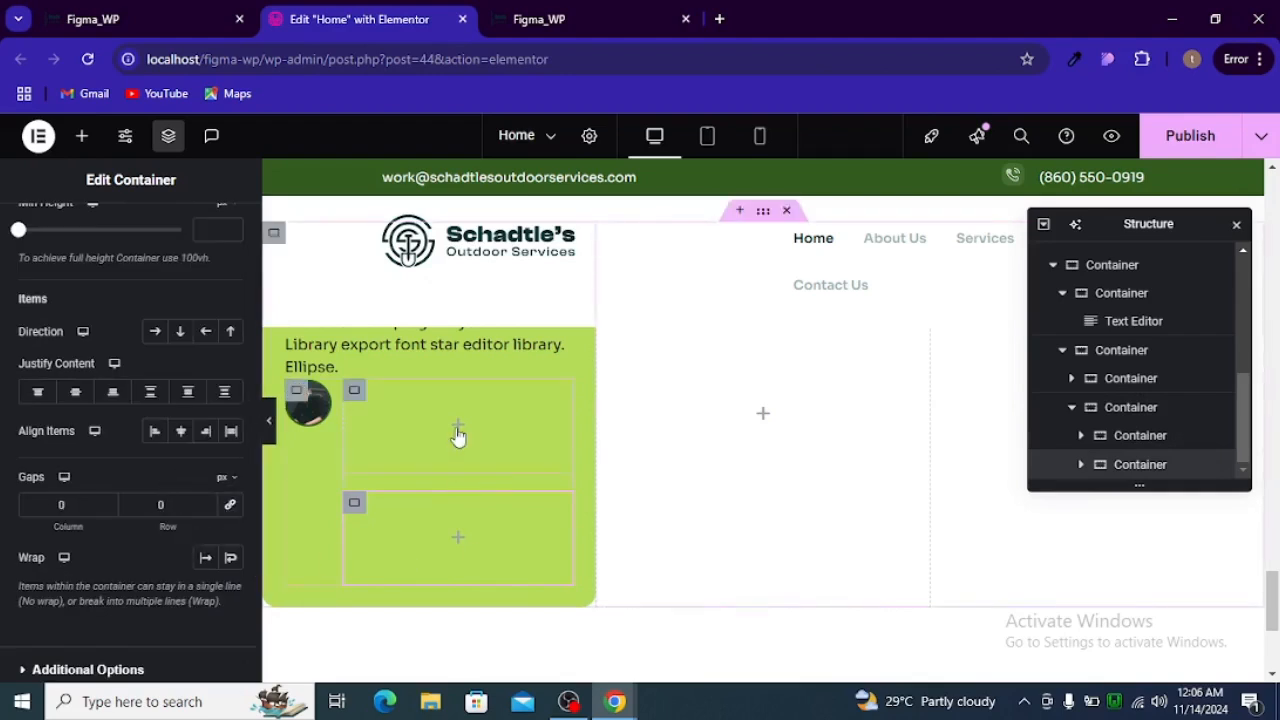
Set the column and row gaps of the 80% wide info container to 0
{"action": "left_click", "coordinate": [458, 435]}
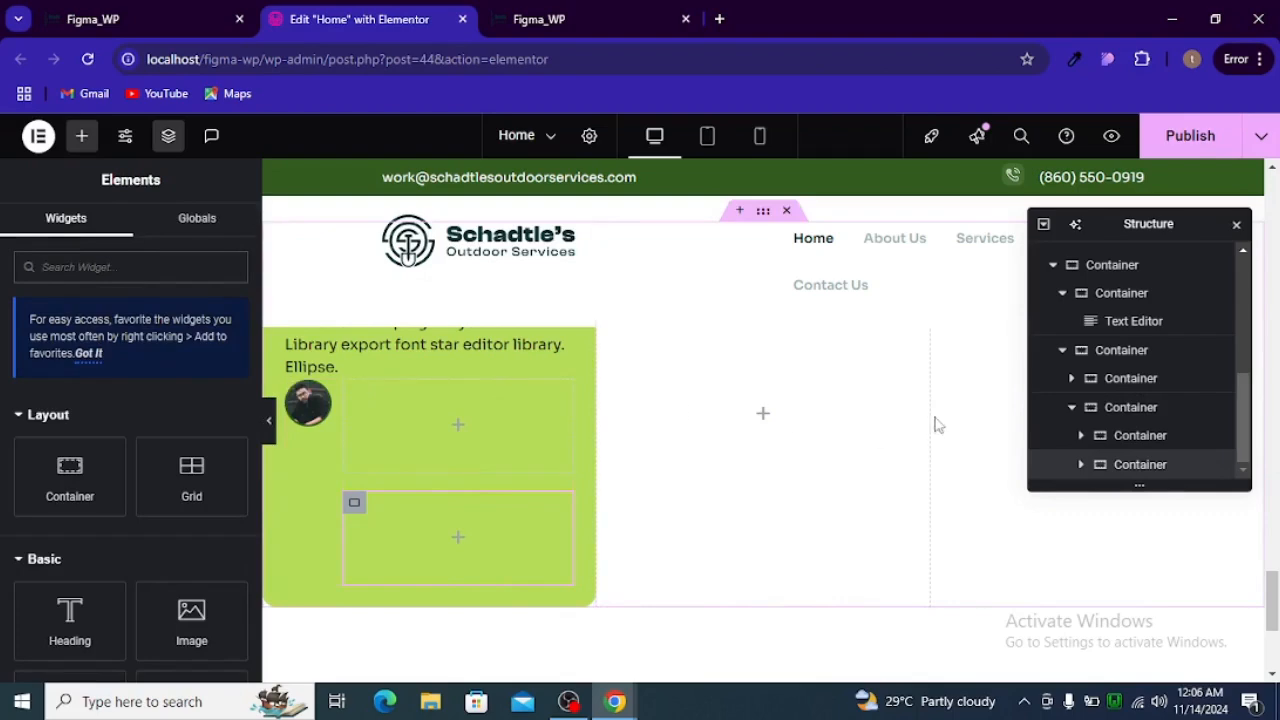
{"action": "left_click", "coordinate": [1128, 410]}
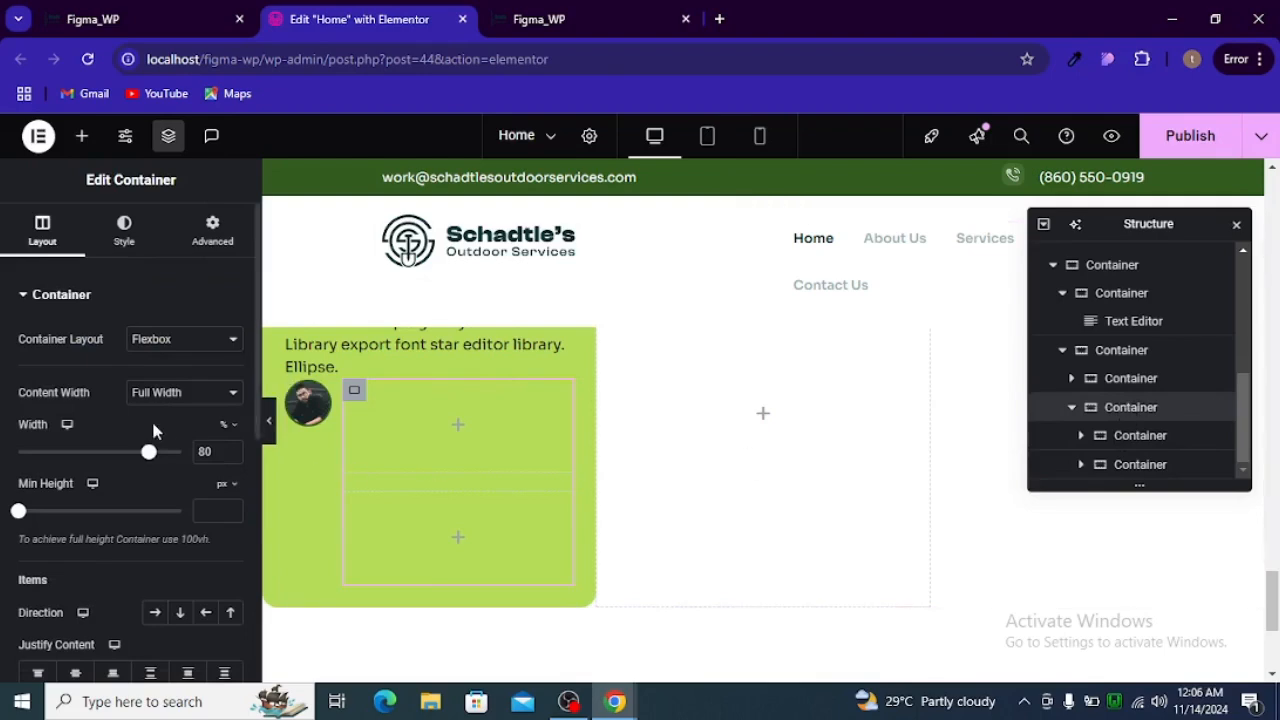
{"action": "scroll", "coordinate": [151, 417], "scroll_direction": "down", "scroll_amount": 3}
{"action": "left_click", "coordinate": [232, 505]}
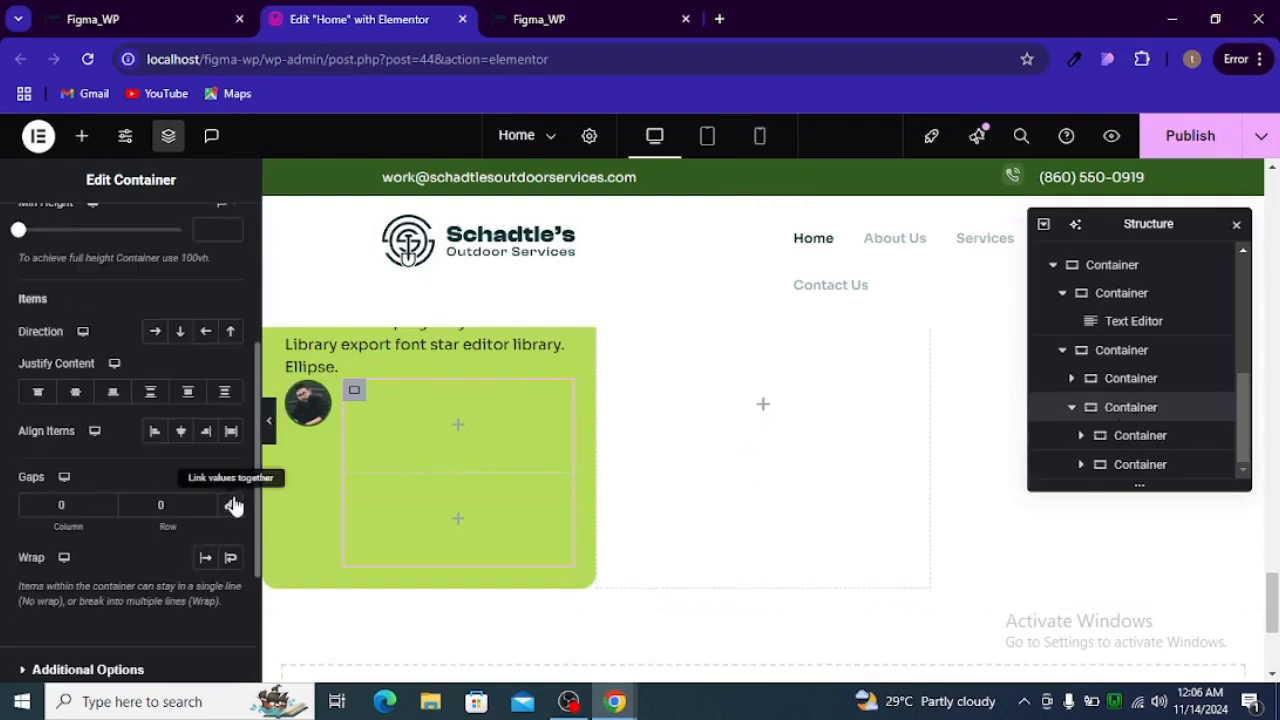
Check the bio layout in Figma and add a Heading widget to the upper container beside the avatar
{"action": "key", "text": "alt+Tab"}
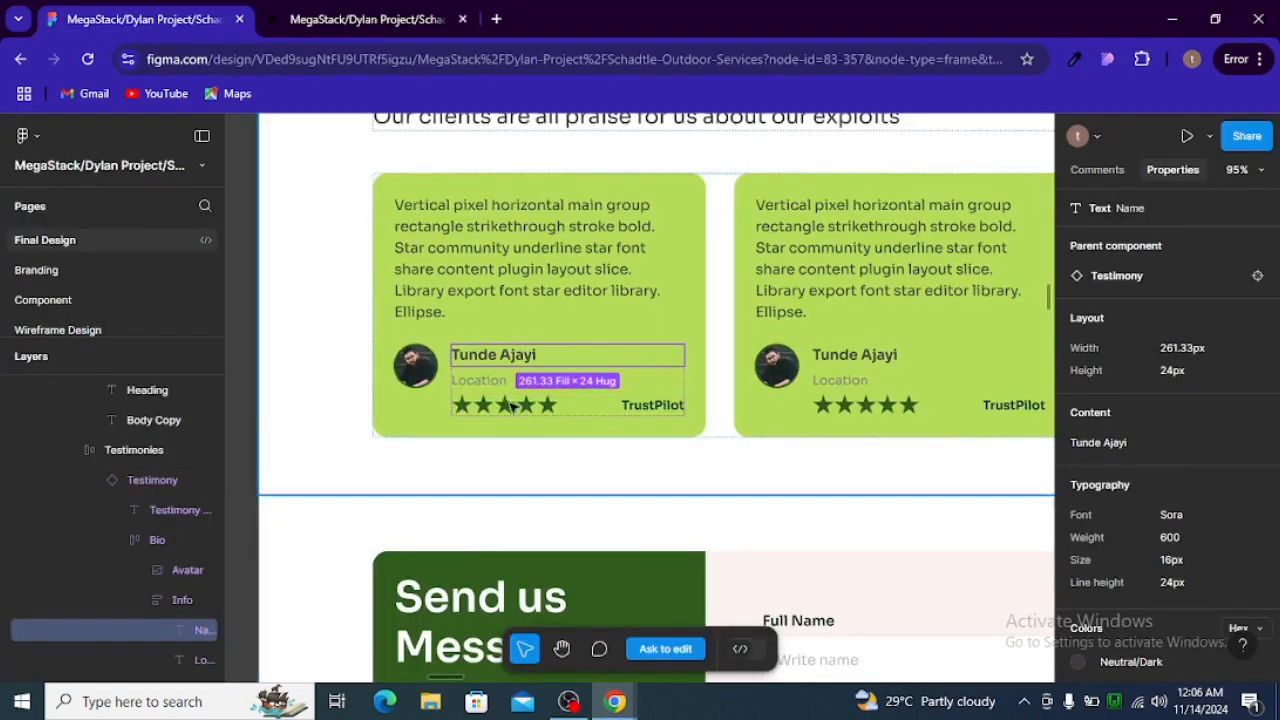
{"action": "key", "text": "alt+Tab"}
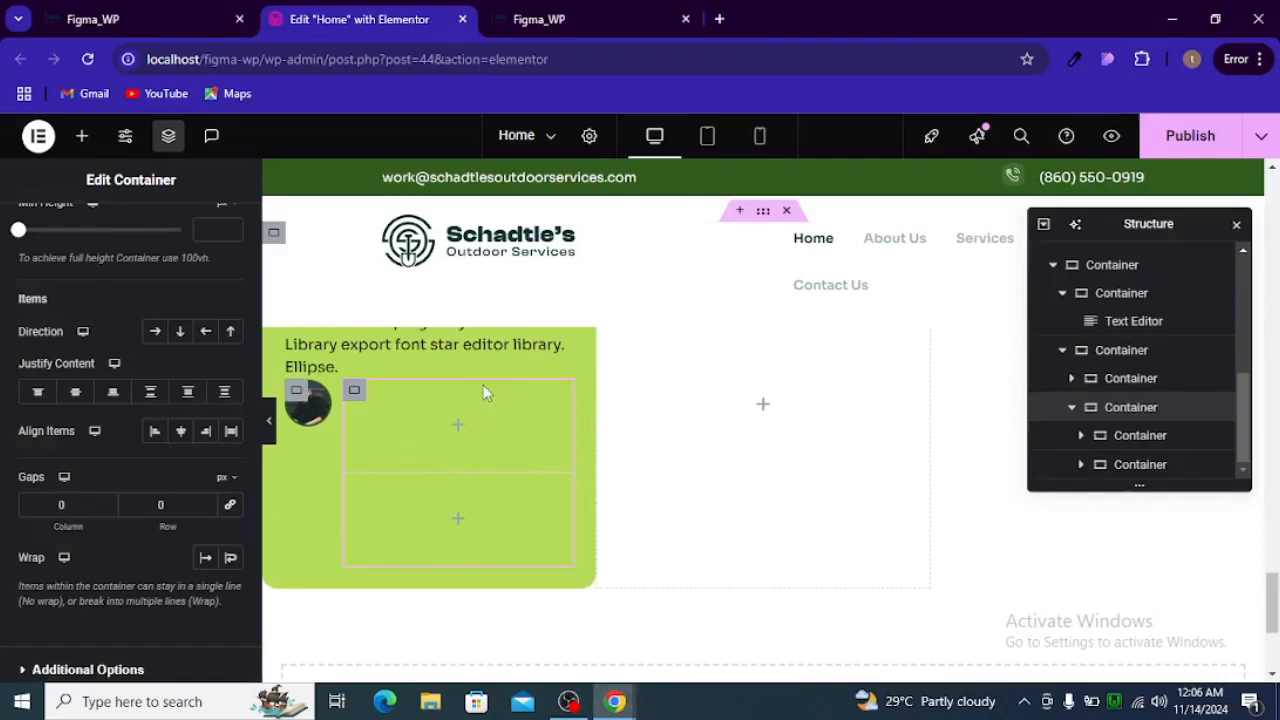
{"action": "left_click", "coordinate": [460, 428]}
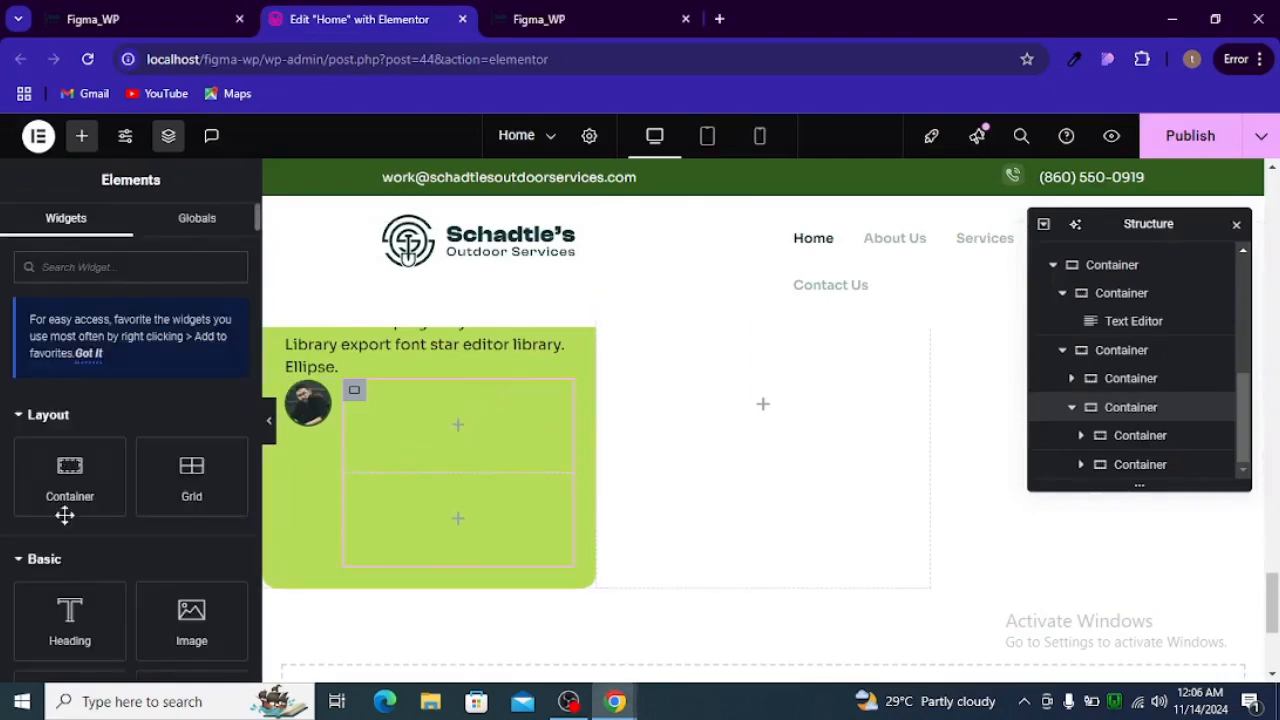
{"action": "left_click_drag", "start_coordinate": [70, 605], "coordinate": [520, 428]}
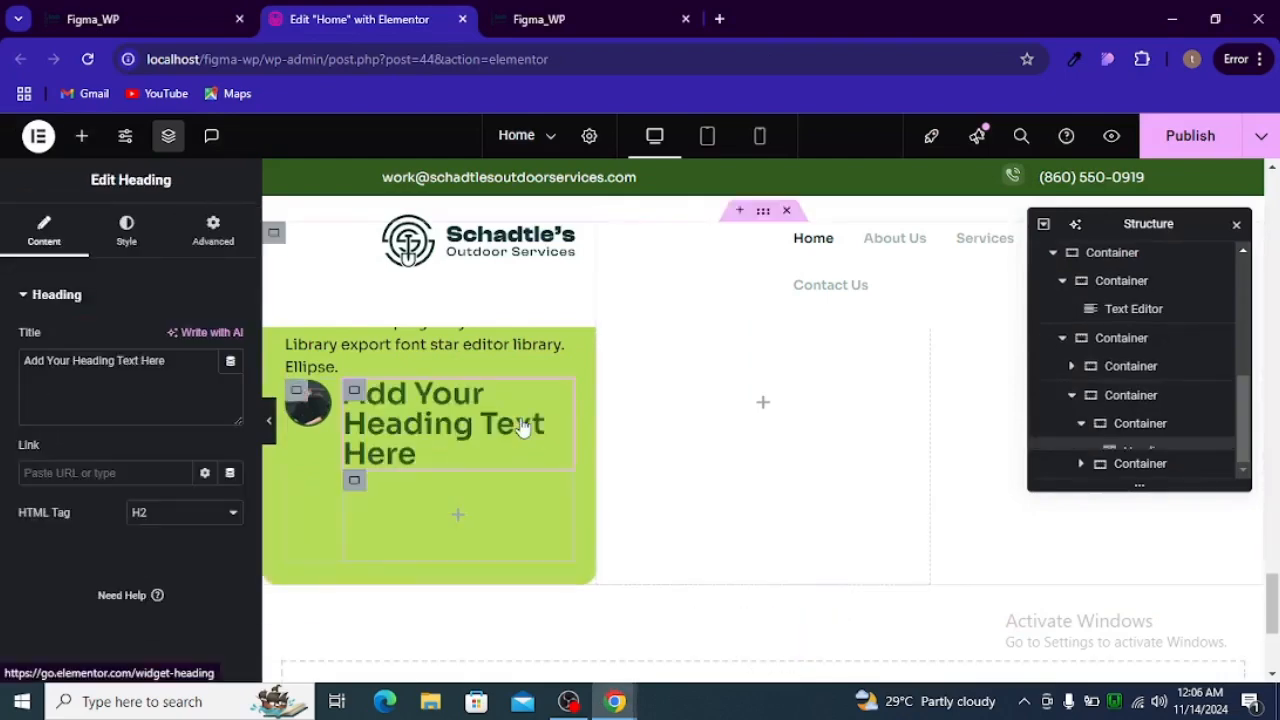
Copy the client's name from the Figma testimony card and paste it as the new heading's title in Elementor
{"action": "key", "text": "alt+Tab"}
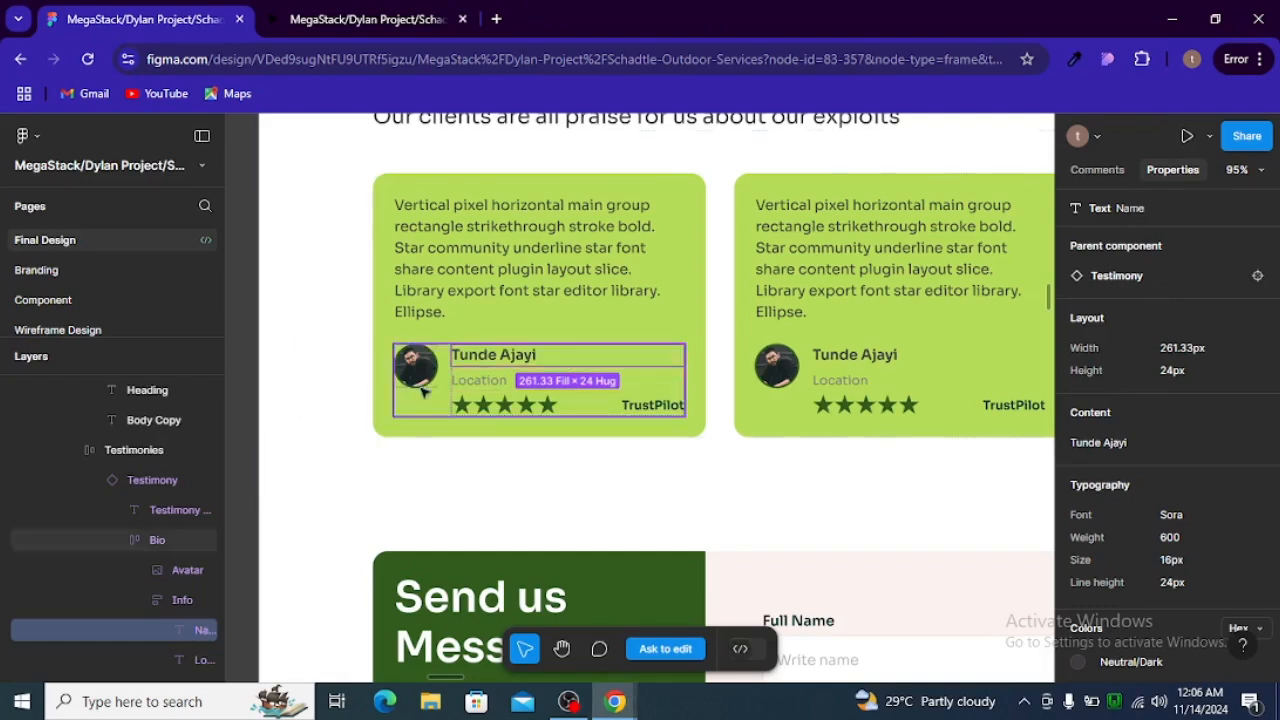
{"action": "double_click", "coordinate": [518, 355]}
{"action": "left_click", "coordinate": [1100, 446]}
{"action": "key", "text": "alt+Tab"}
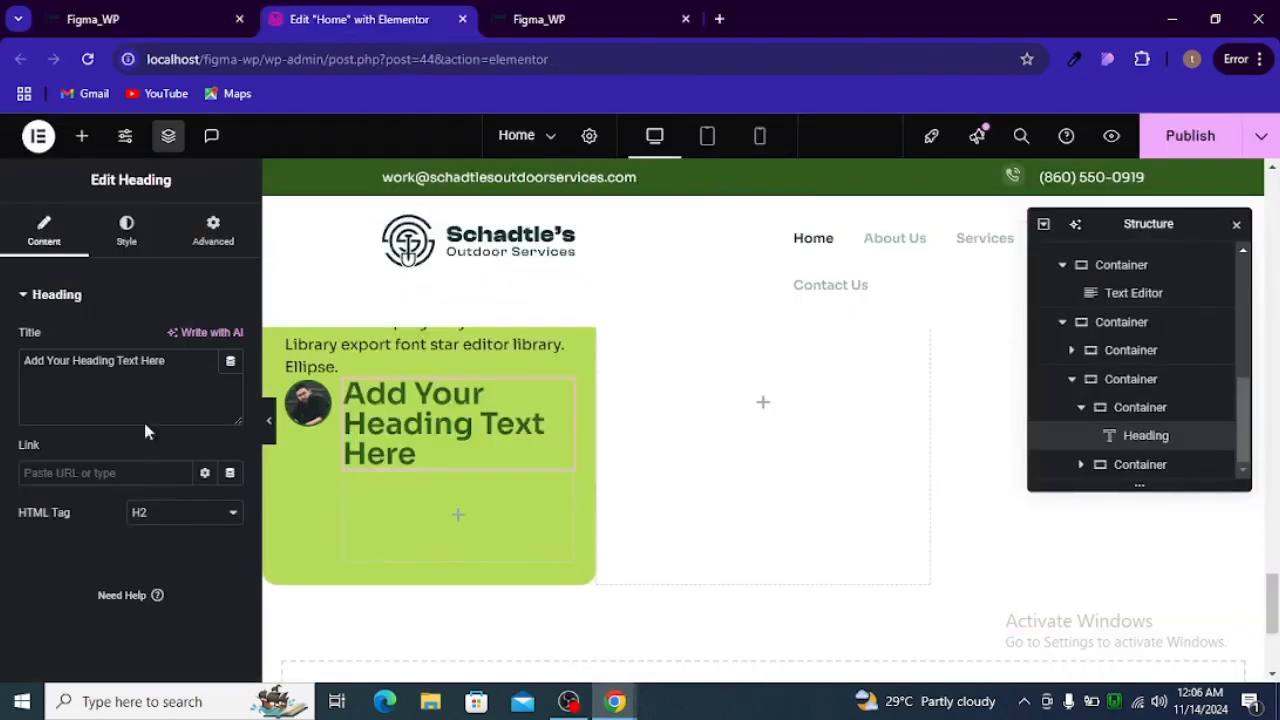
{"action": "left_click", "coordinate": [165, 371]}
{"action": "key", "text": "ctrl+a"}
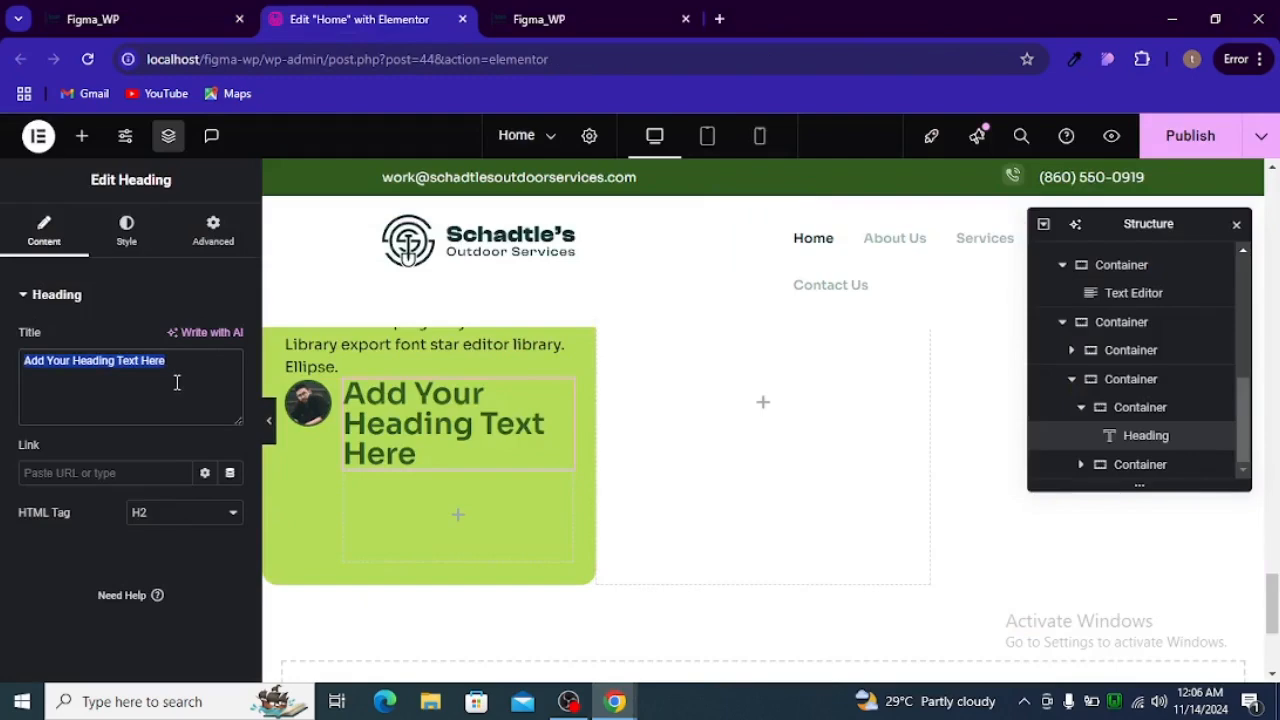
{"action": "key", "text": "ctrl+v"}
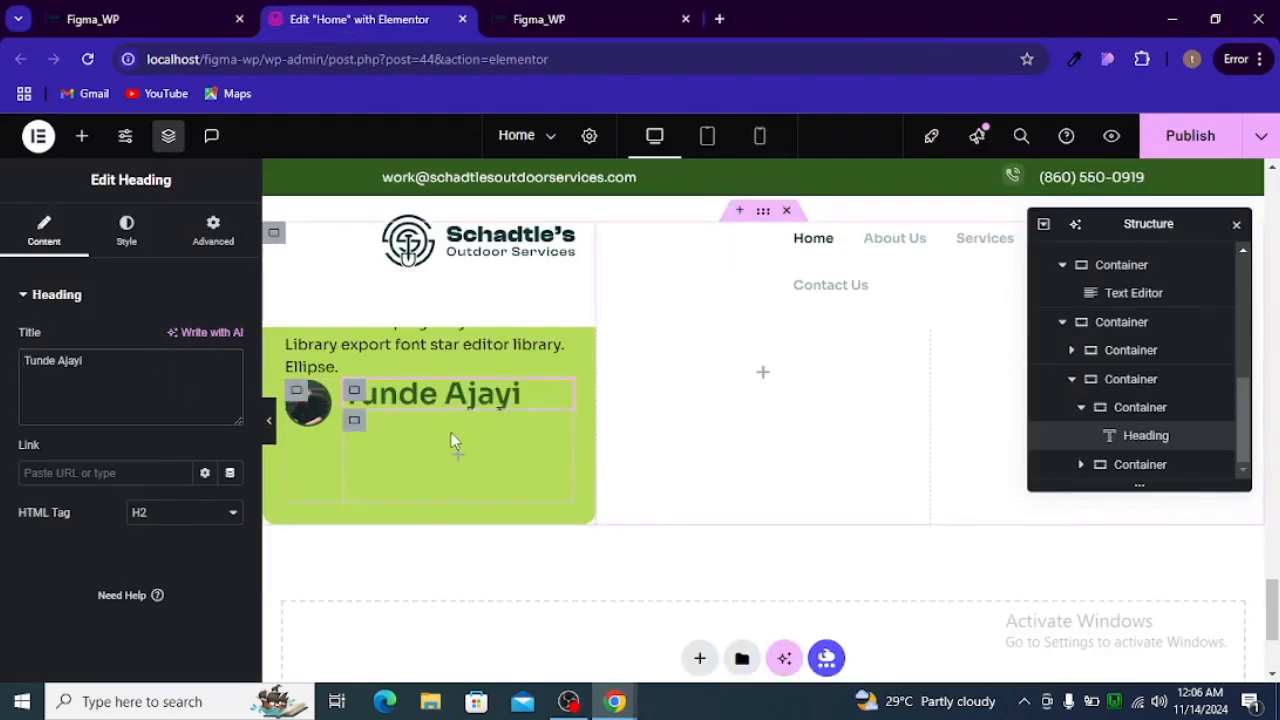
Add a Text Editor widget directly below the client's name heading in the testimony card
{"action": "key", "text": "alt+Tab"}
{"action": "key", "text": "alt+Tab"}
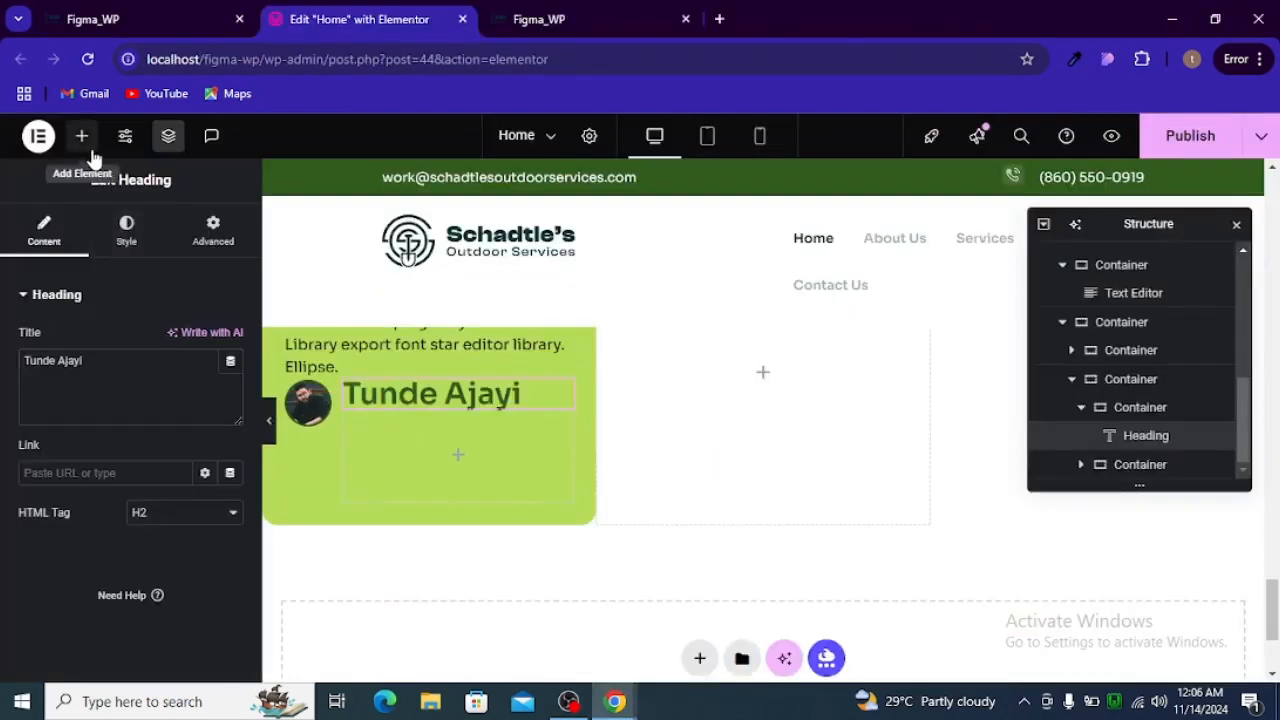
{"action": "left_click", "coordinate": [82, 136]}
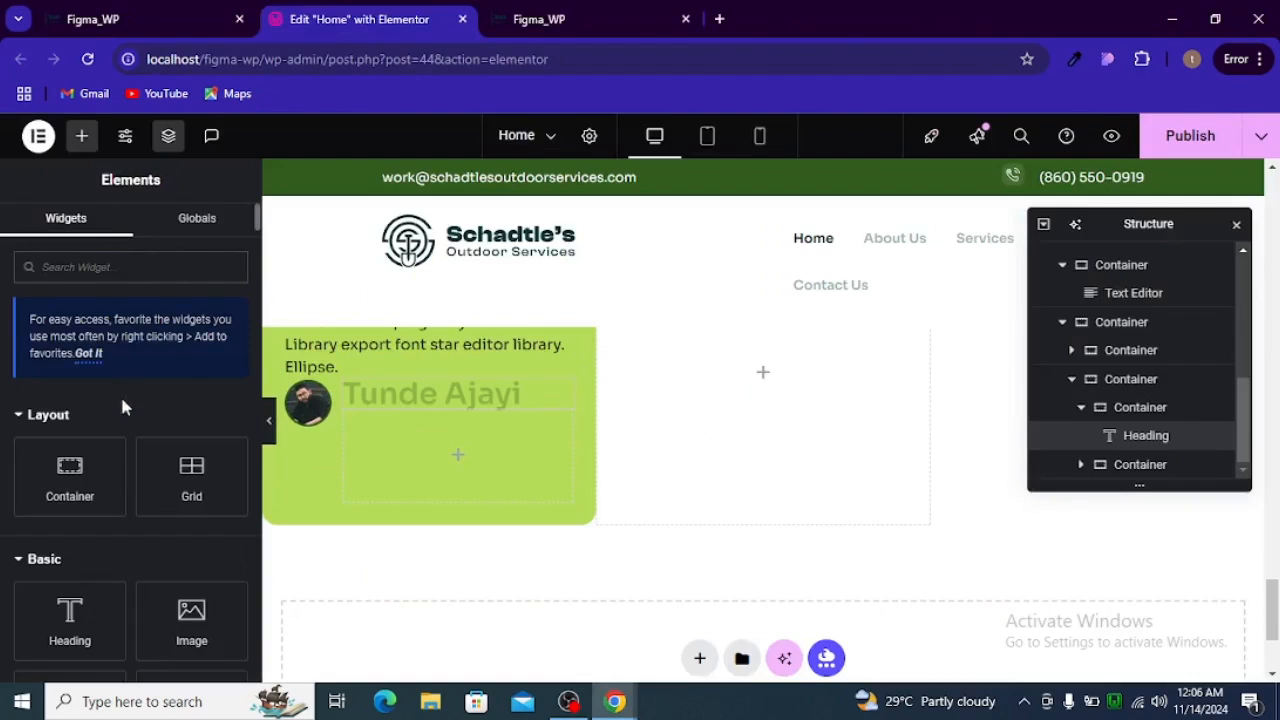
{"action": "type", "text": "text"}
{"action": "left_click_drag", "start_coordinate": [180, 435], "coordinate": [415, 410]}
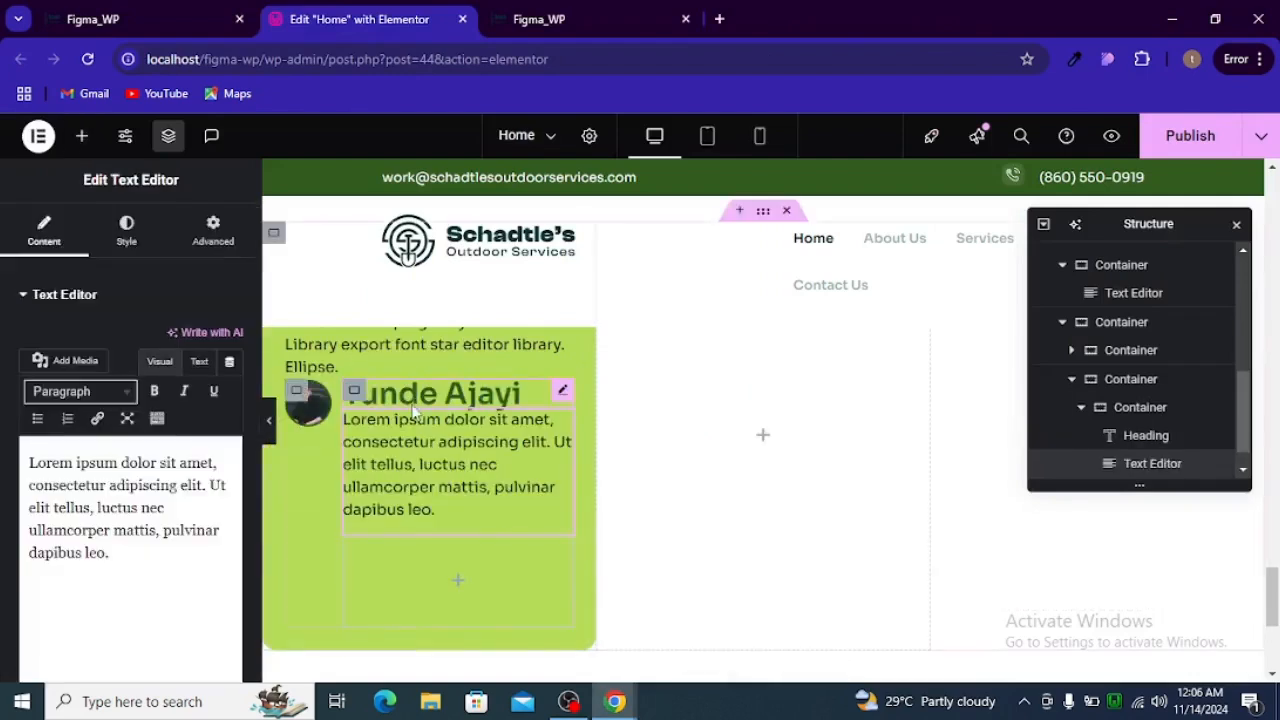
Replace the new text widget's placeholder content with "Location" as in the Figma card
{"action": "key", "text": "alt+Tab"}
{"action": "left_click", "coordinate": [478, 380]}
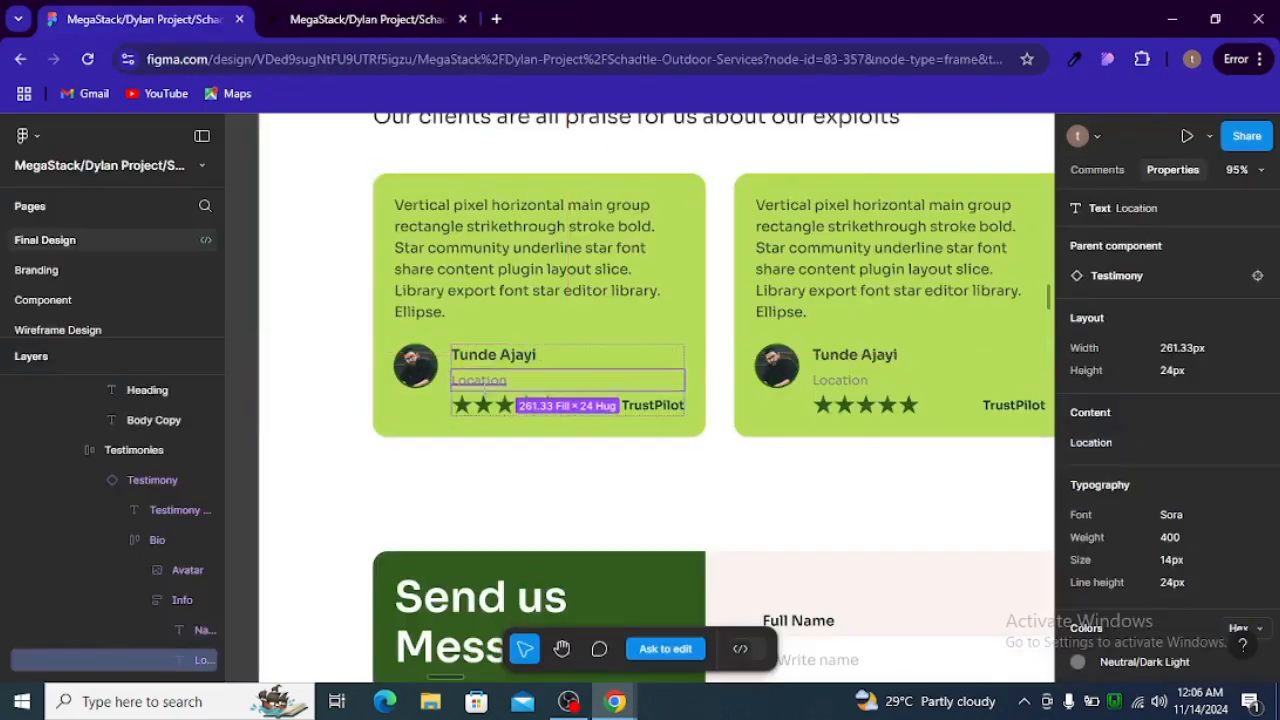
{"action": "key", "text": "alt+Tab"}
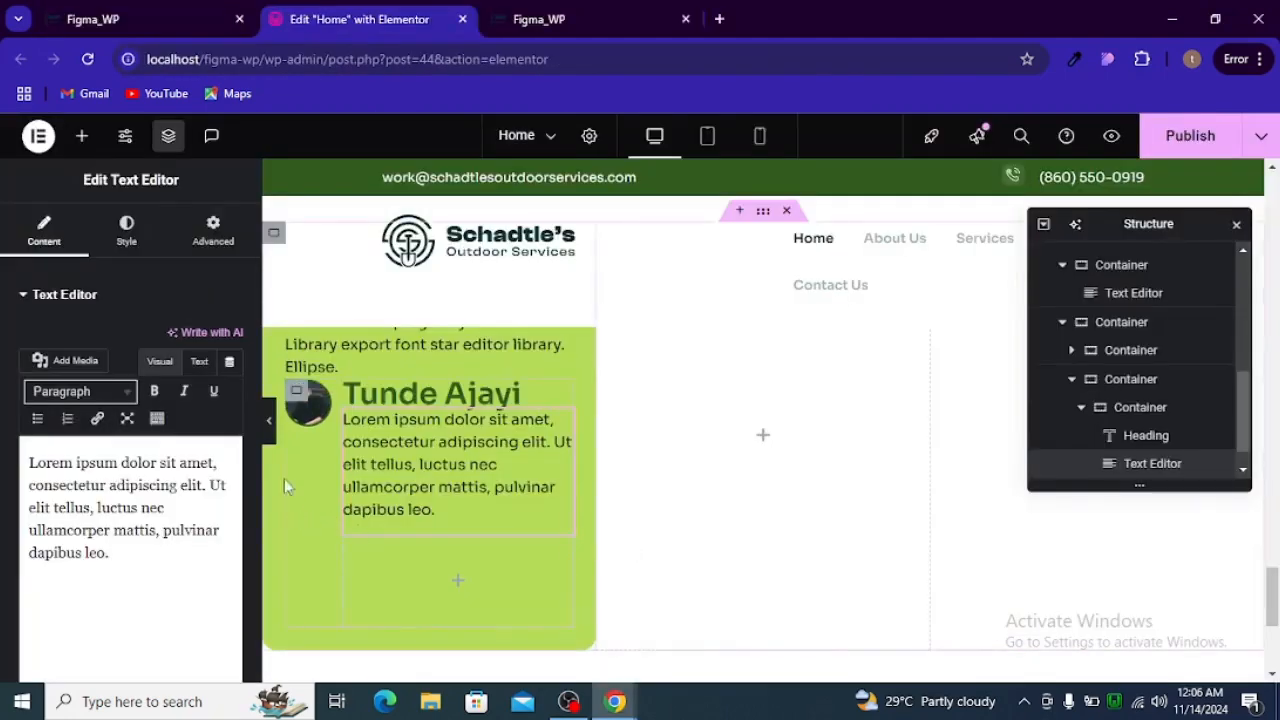
{"action": "left_click", "coordinate": [200, 362]}
{"action": "key", "text": "ctrl+a"}
{"action": "key", "text": "ctrl+v"}
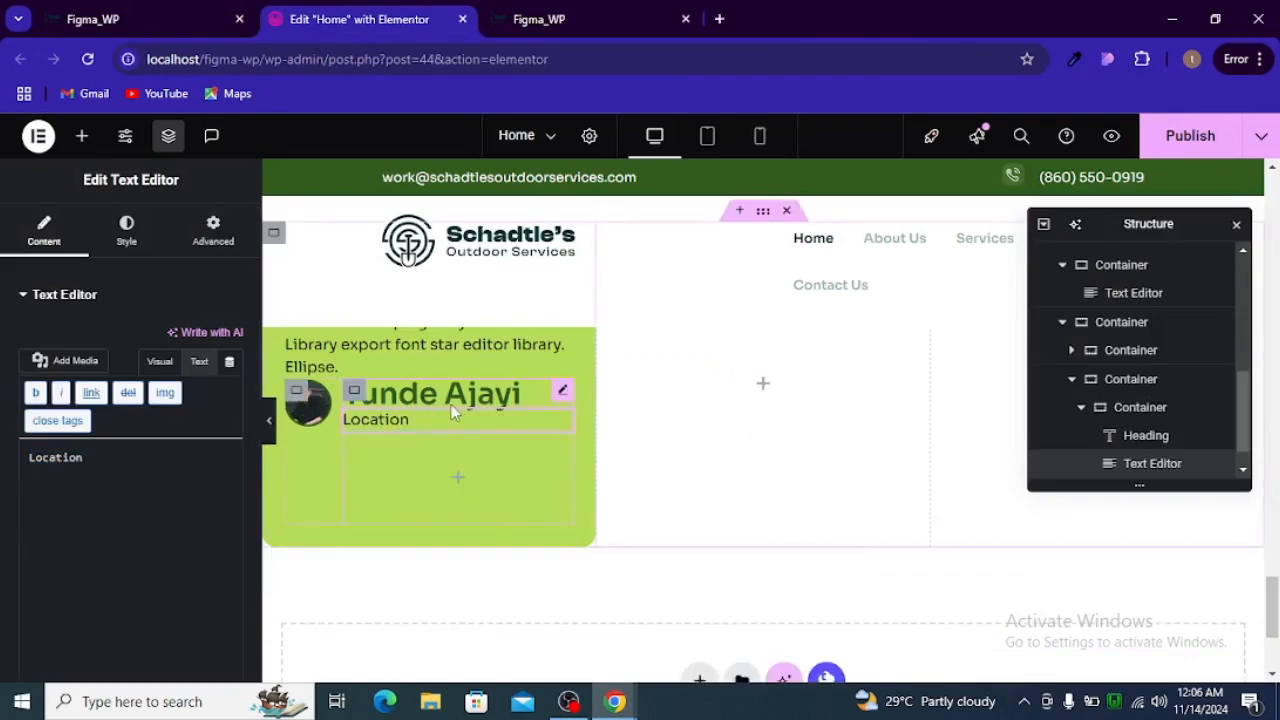
Copy the client name's colour #3E3C40 from Figma and set the name heading's font size to 16 px in Elementor
{"action": "key", "text": "alt+Tab"}
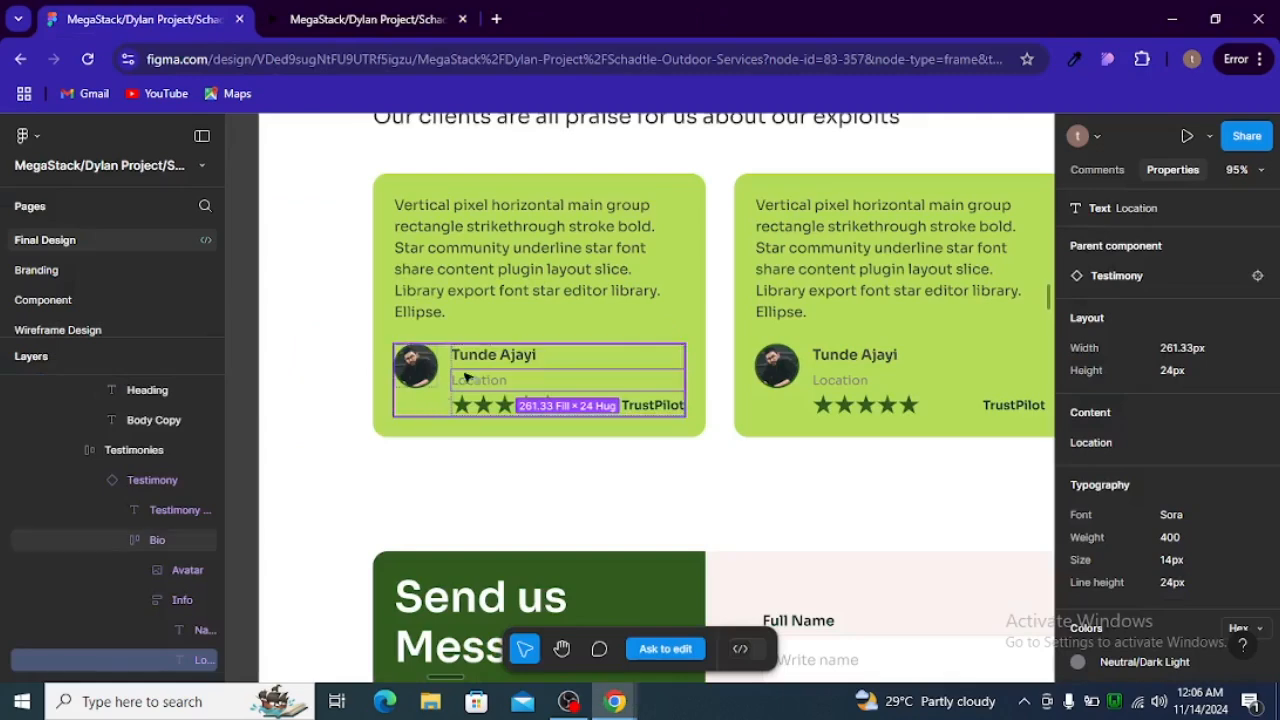
{"action": "key", "text": "shift+Tab"}
{"action": "scroll", "coordinate": [1238, 600], "scroll_direction": "down", "scroll_amount": 2}
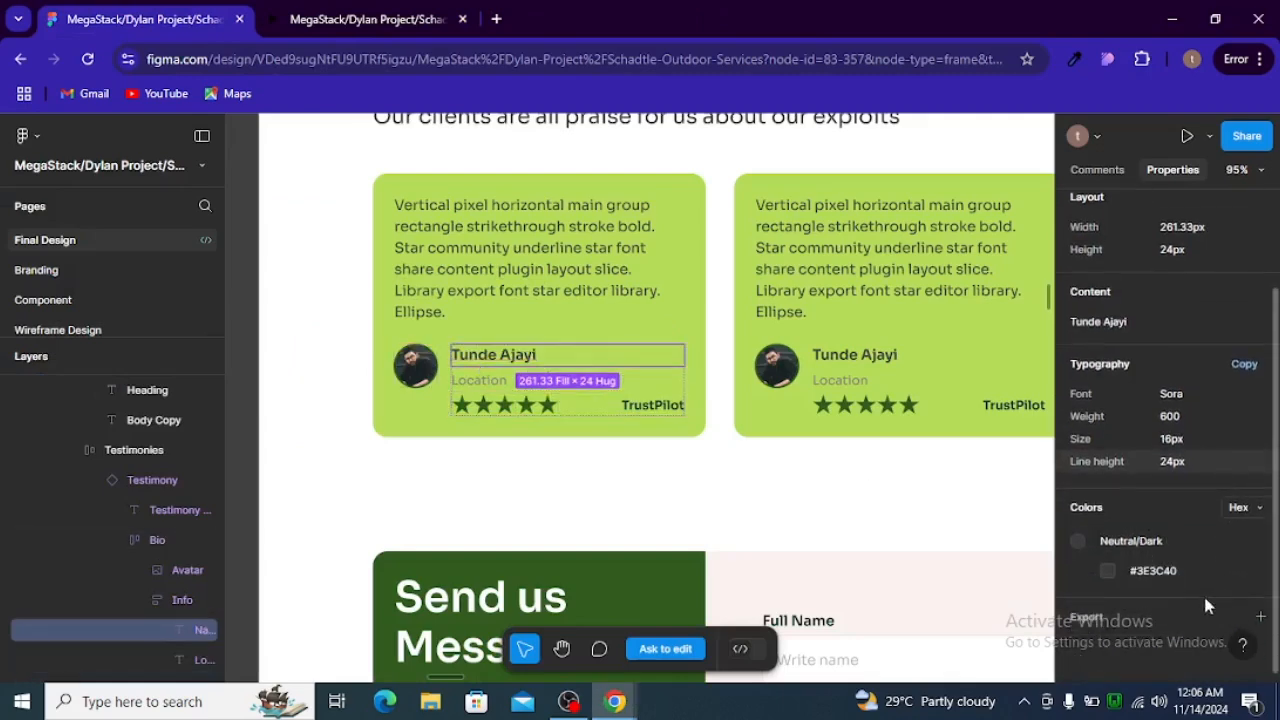
{"action": "left_click", "coordinate": [1126, 575]}
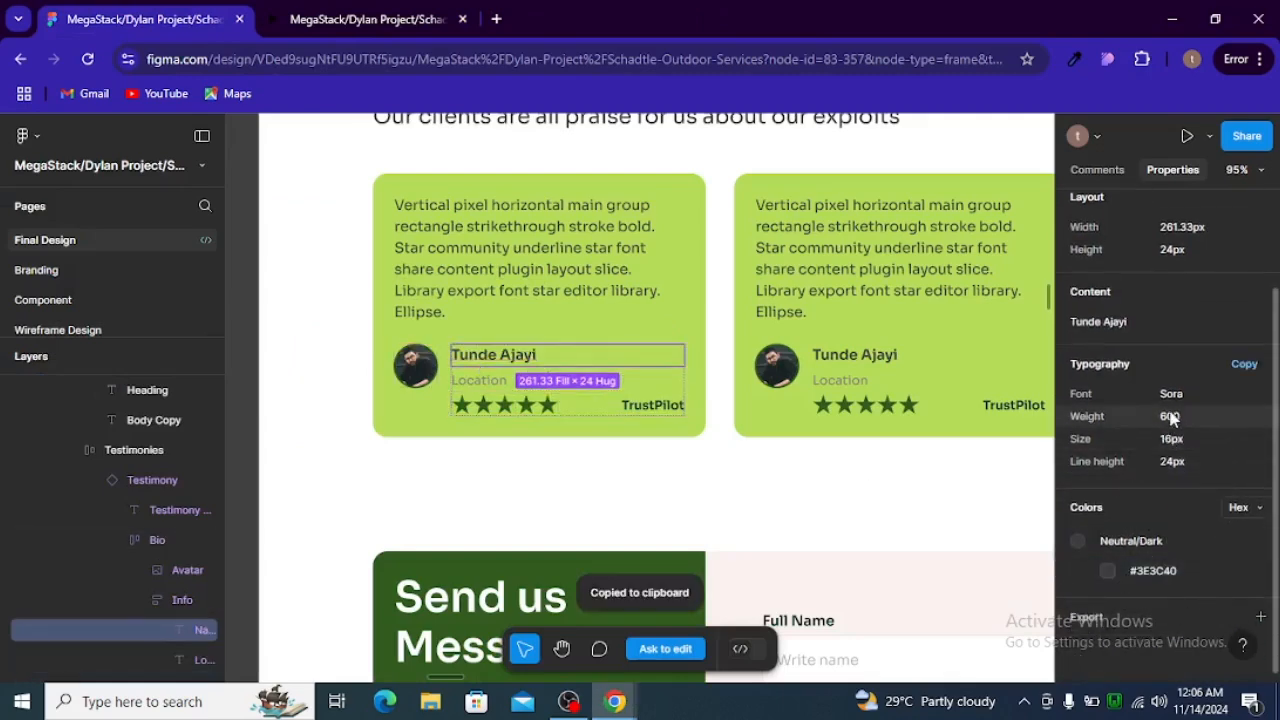
{"action": "key", "text": "alt+Tab"}
{"action": "left_click", "coordinate": [501, 447]}
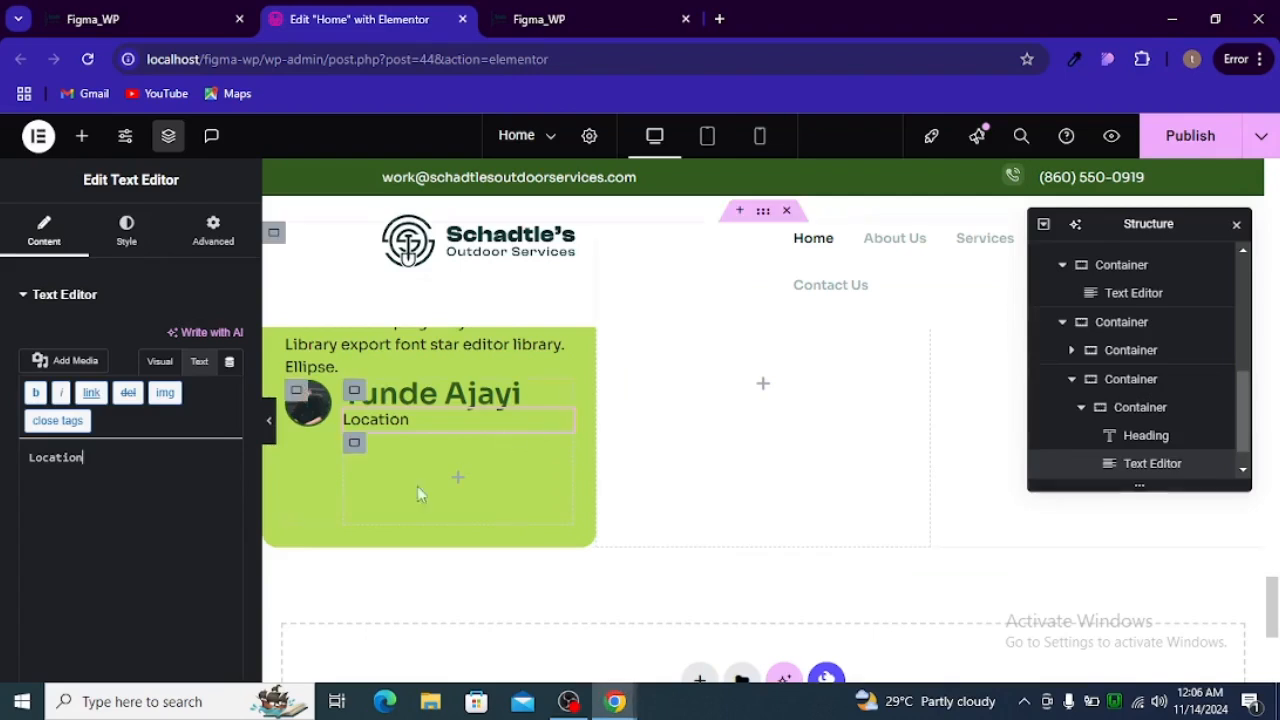
{"action": "left_click", "coordinate": [447, 400]}
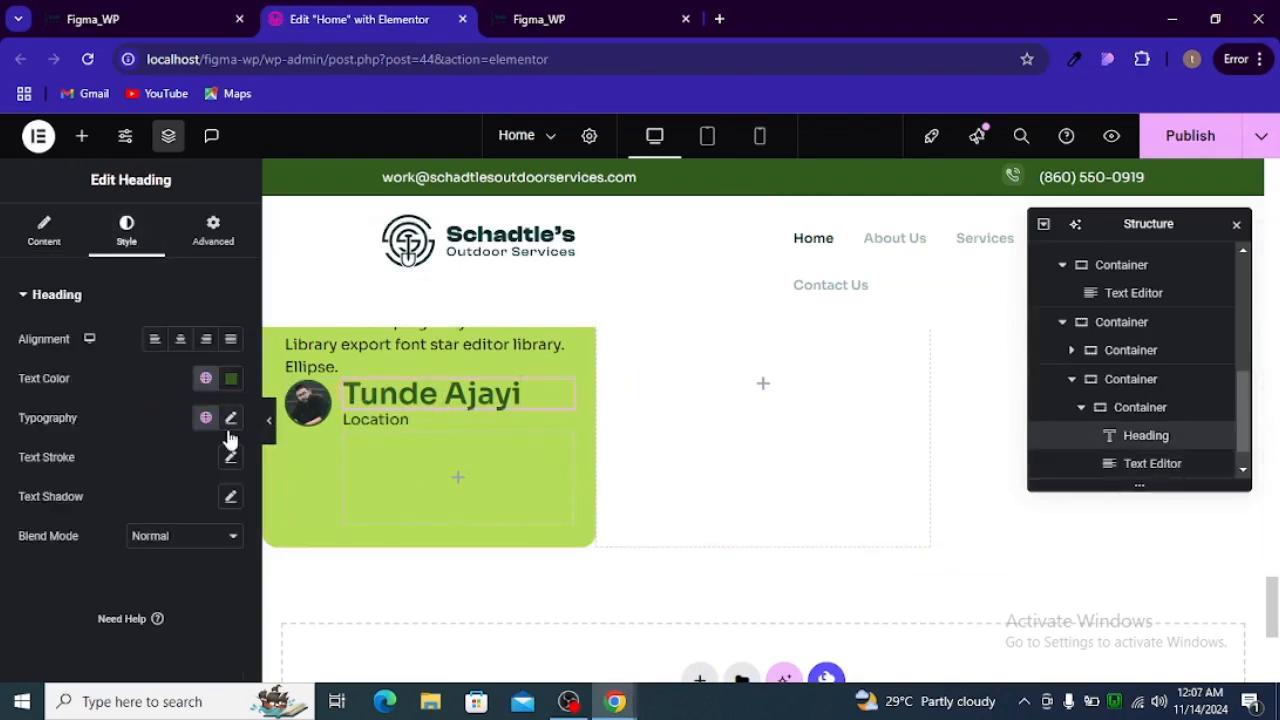
{"action": "left_click", "coordinate": [230, 420]}
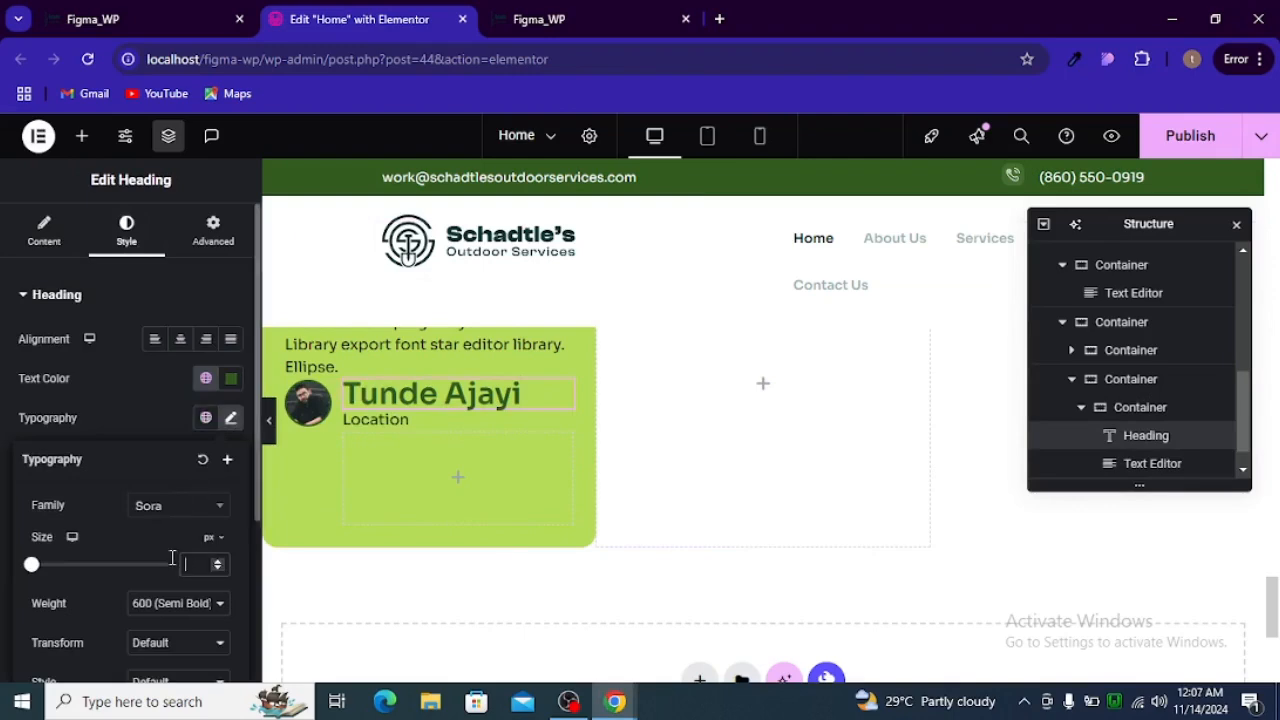
{"action": "type", "text": "16"}
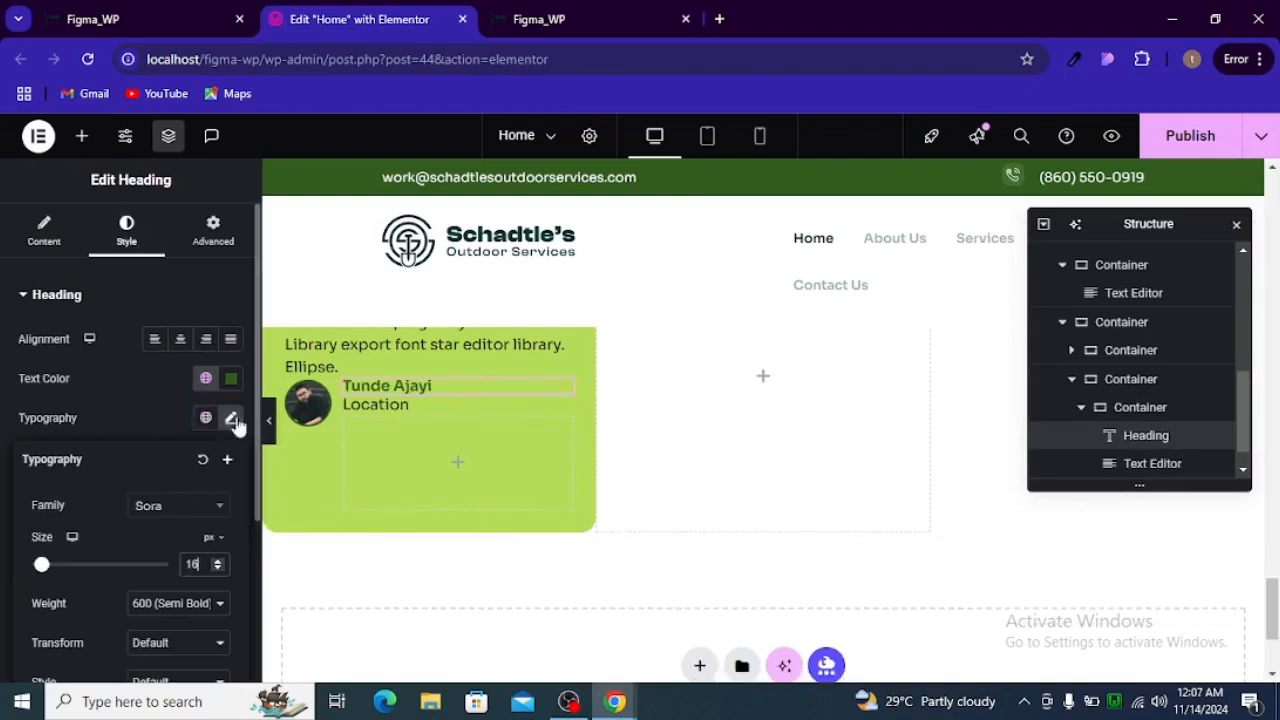
Set the client name heading's text colour to #3E3C40
{"action": "left_click", "coordinate": [231, 378]}
{"action": "left_click", "coordinate": [197, 641]}
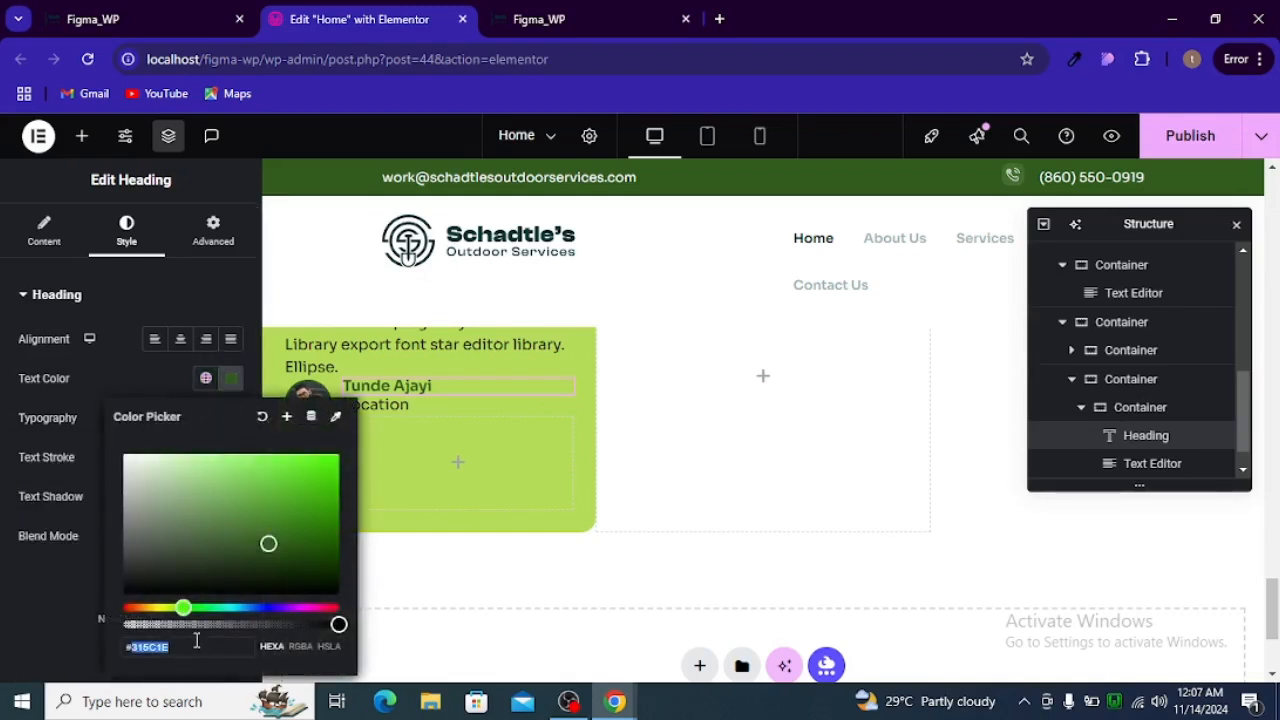
{"action": "key", "text": "ctrl+v"}
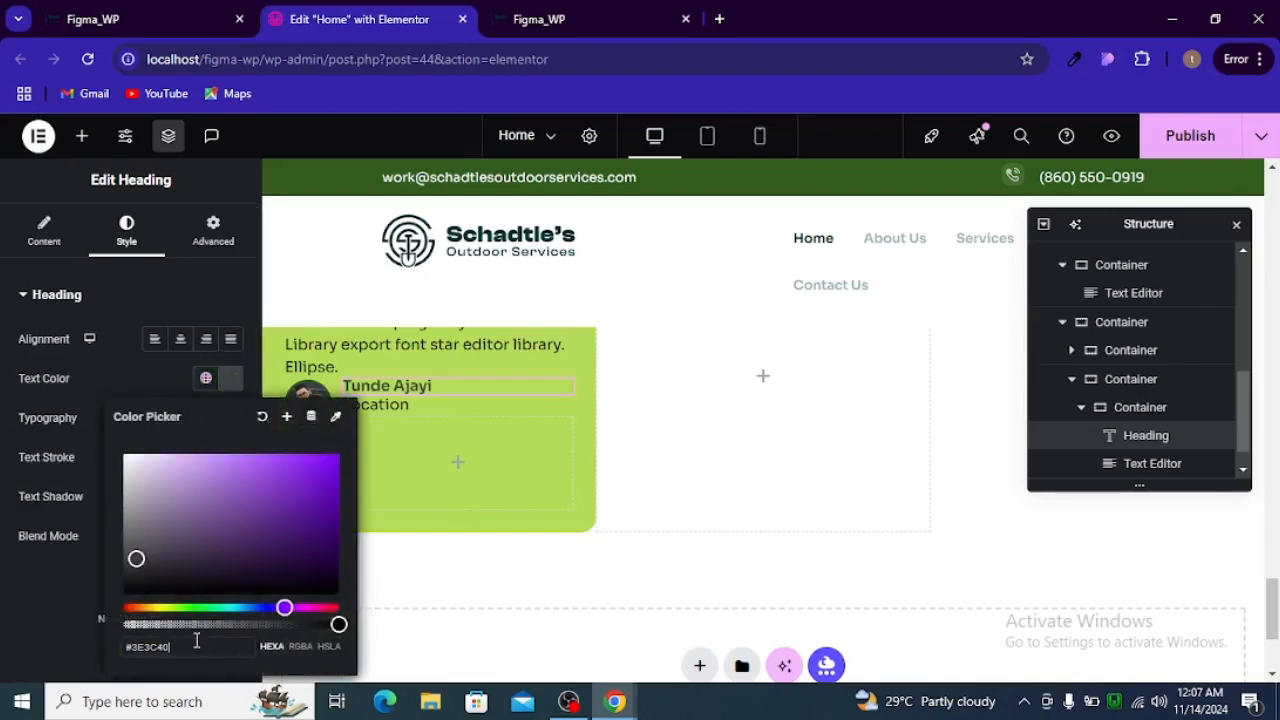
{"action": "left_click", "coordinate": [170, 380]}
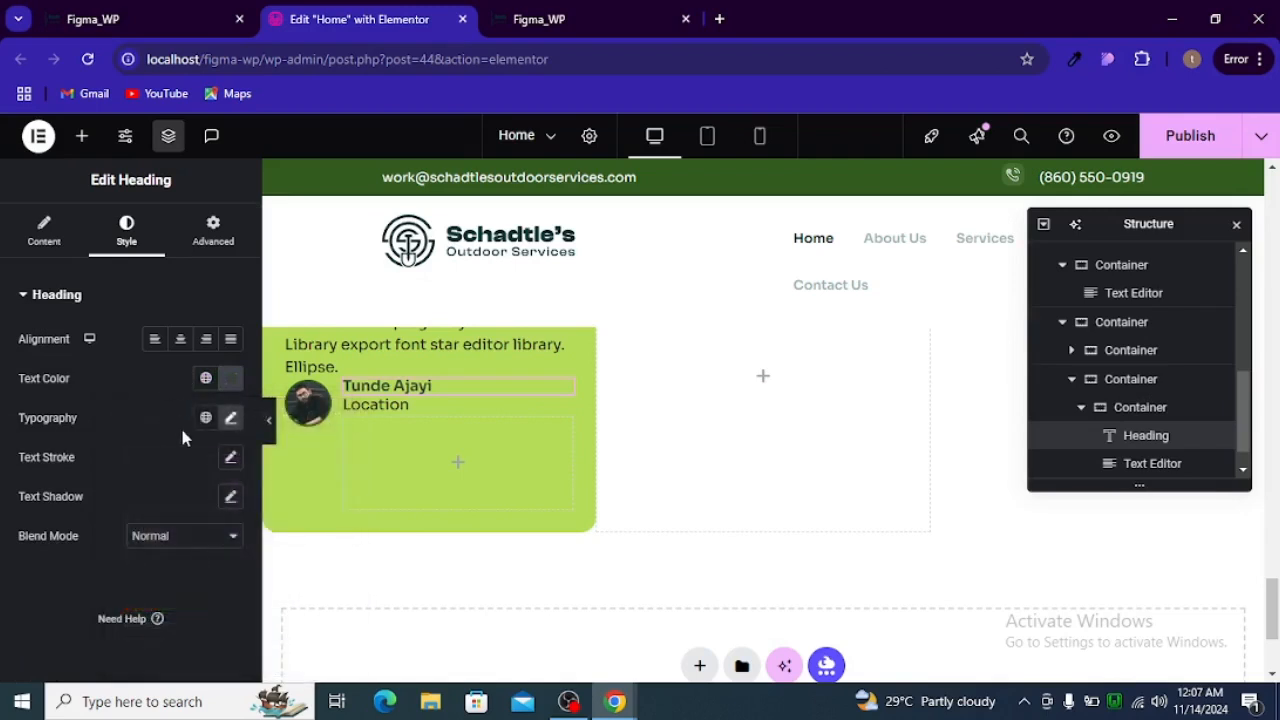
{"action": "left_click", "coordinate": [230, 418]}
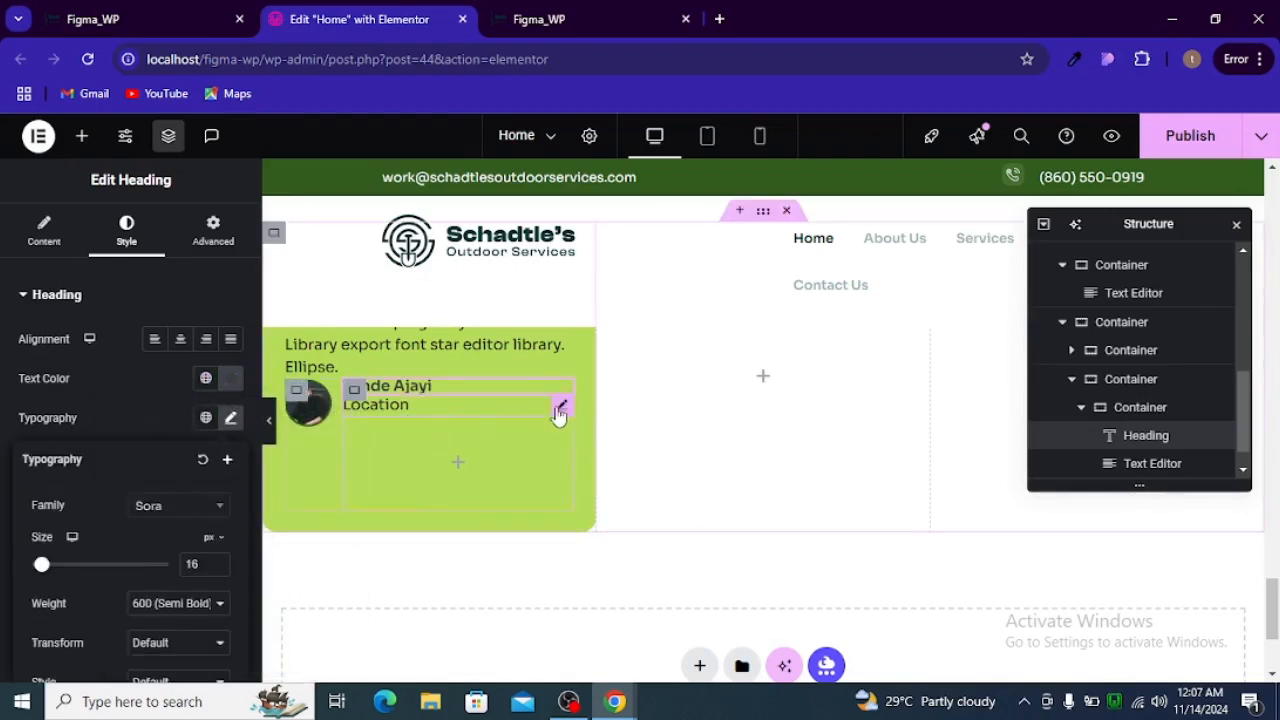
Copy the Location text's colour #807B84 from Figma and set the Location widget's font size to 14 px in Elementor
{"action": "left_click", "coordinate": [558, 415]}
{"action": "key", "text": "alt+Tab"}
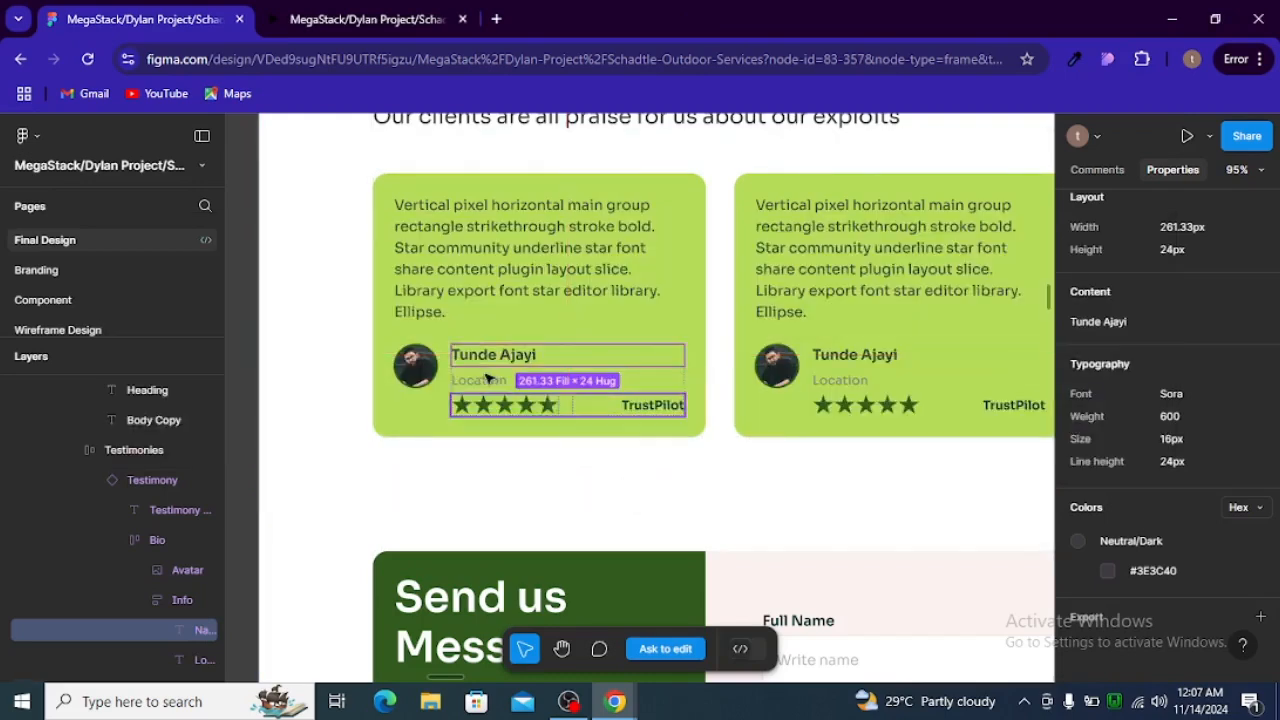
{"action": "left_click", "coordinate": [487, 376]}
{"action": "scroll", "coordinate": [900, 350], "scroll_direction": "down", "scroll_amount": 1}
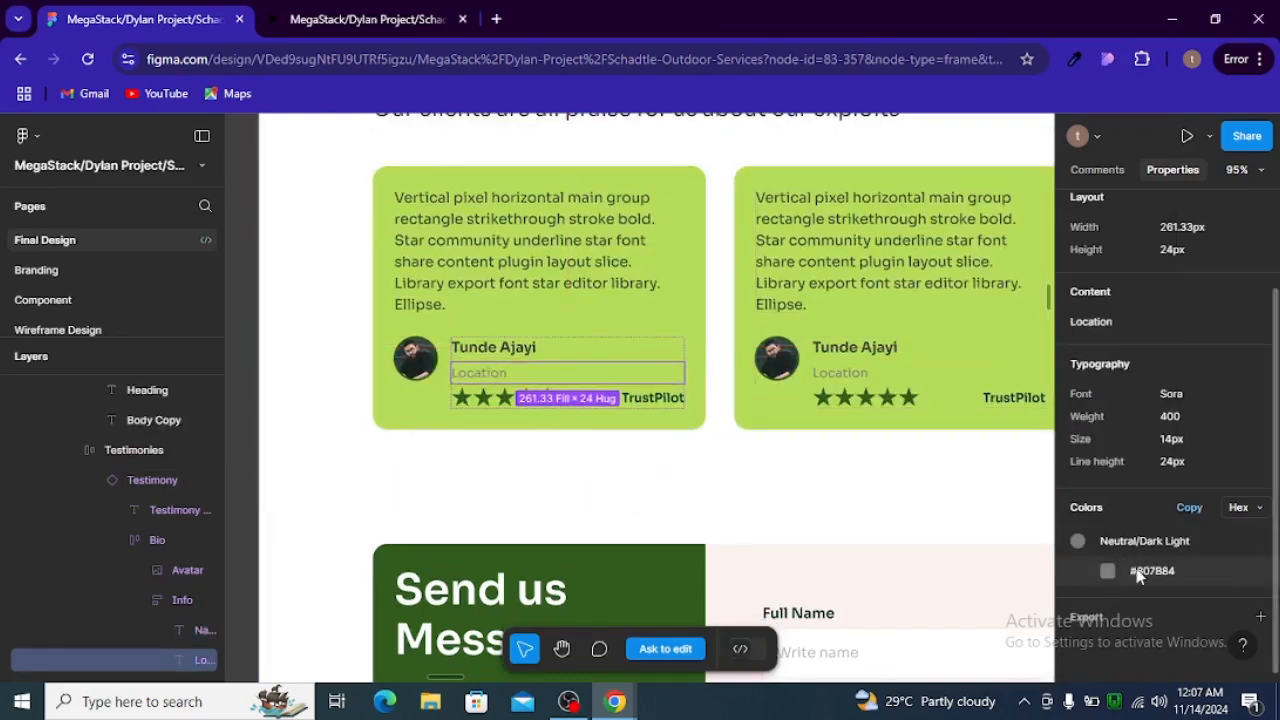
{"action": "left_click", "coordinate": [1140, 571]}
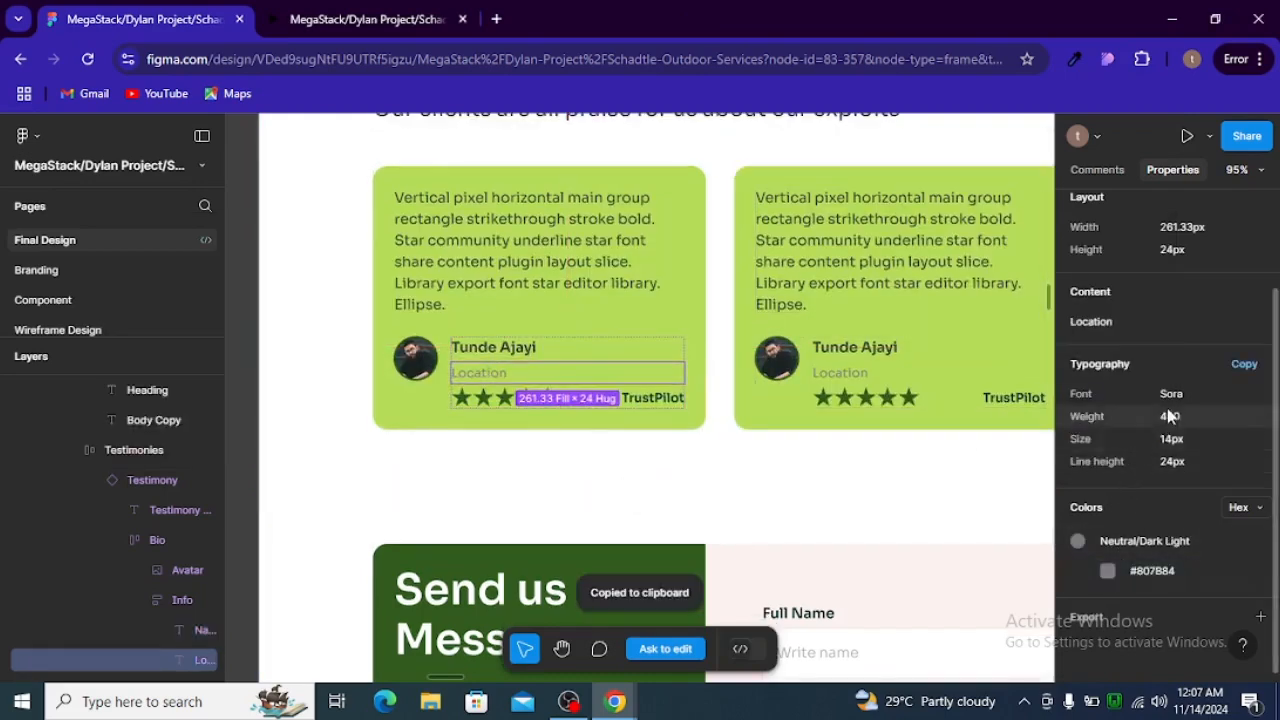
{"action": "key", "text": "alt+Tab"}
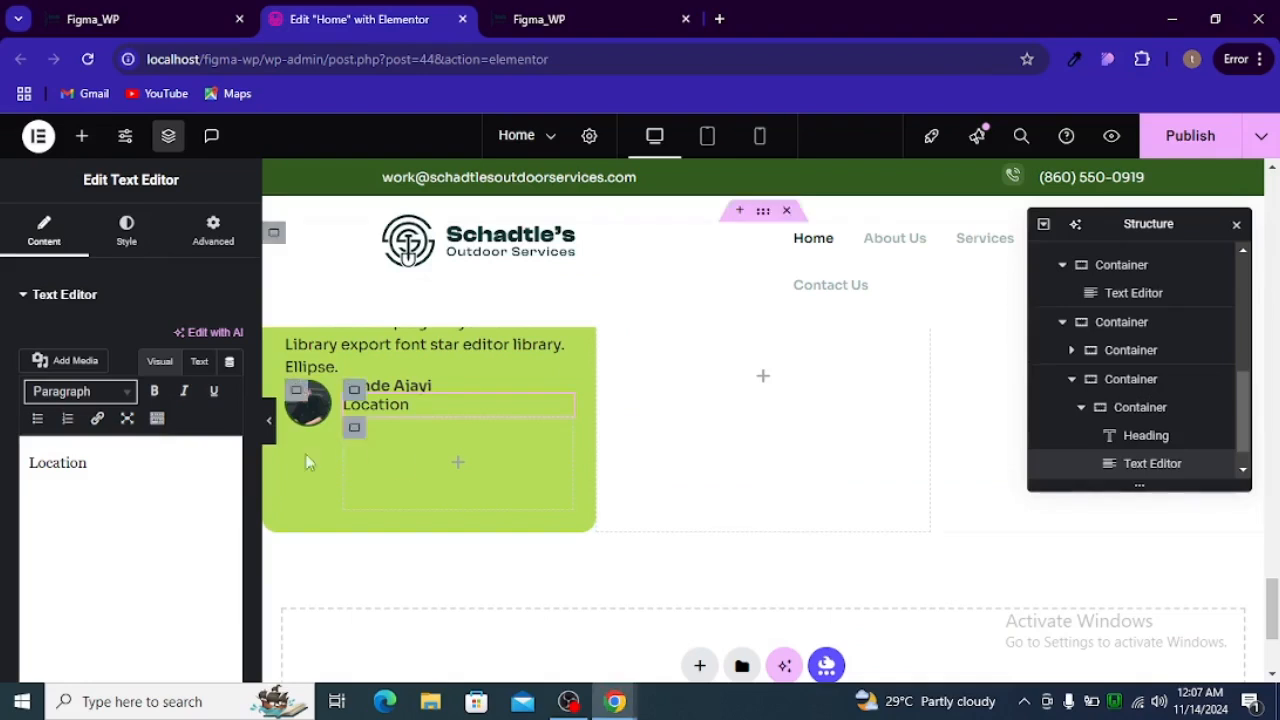
{"action": "left_click", "coordinate": [126, 230]}
{"action": "left_click", "coordinate": [232, 418]}
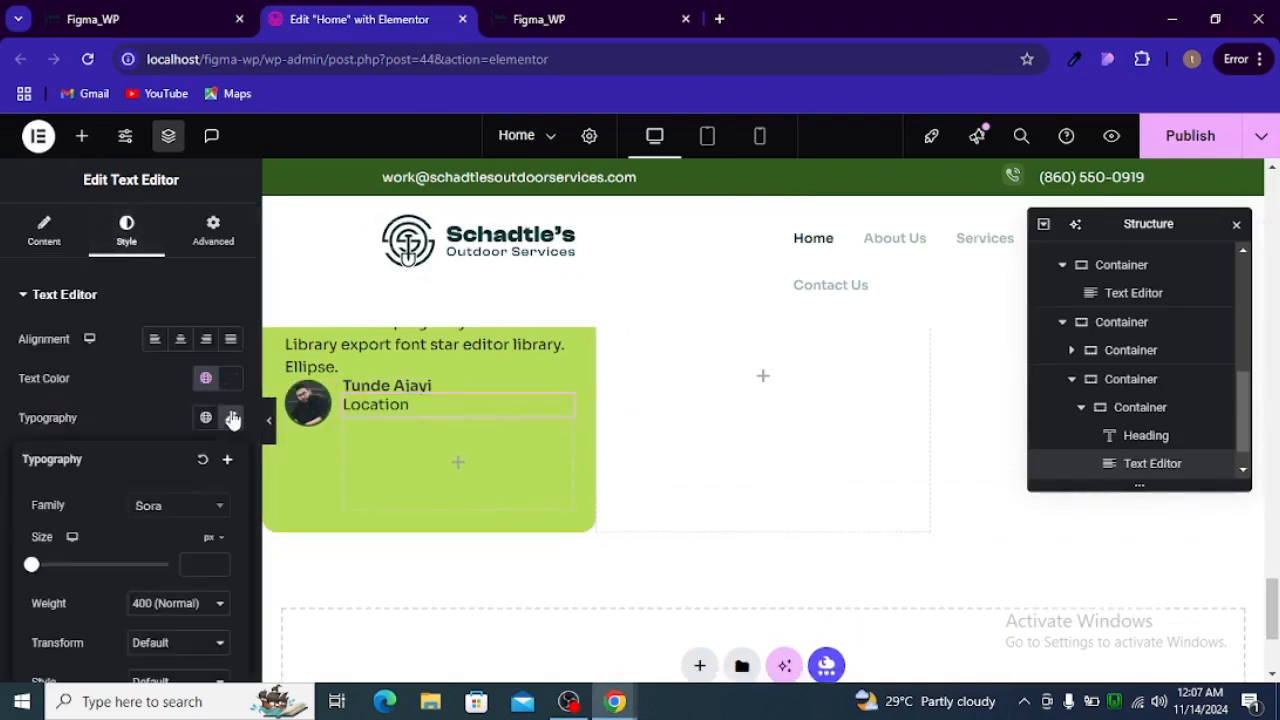
{"action": "left_click", "coordinate": [197, 564]}
{"action": "type", "text": "14"}
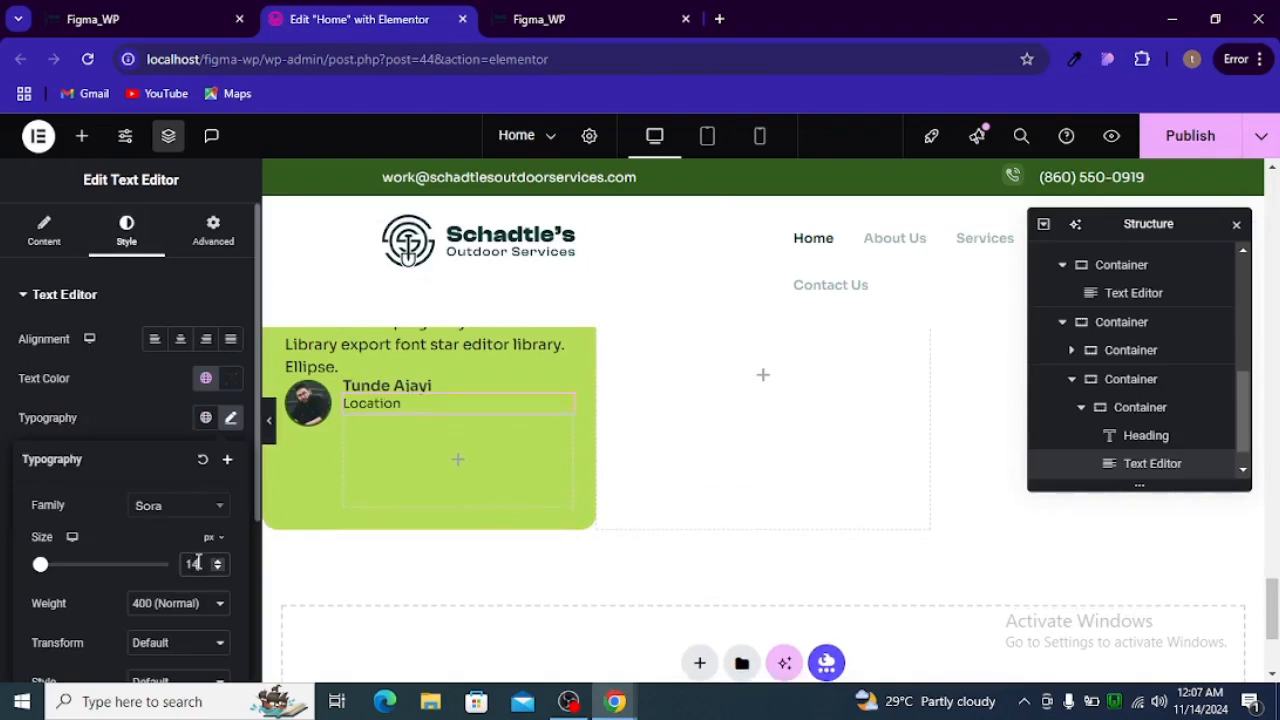
Set the Location text's colour to #807B84
{"action": "left_click", "coordinate": [231, 378]}
{"action": "key", "text": "ctrl+v"}
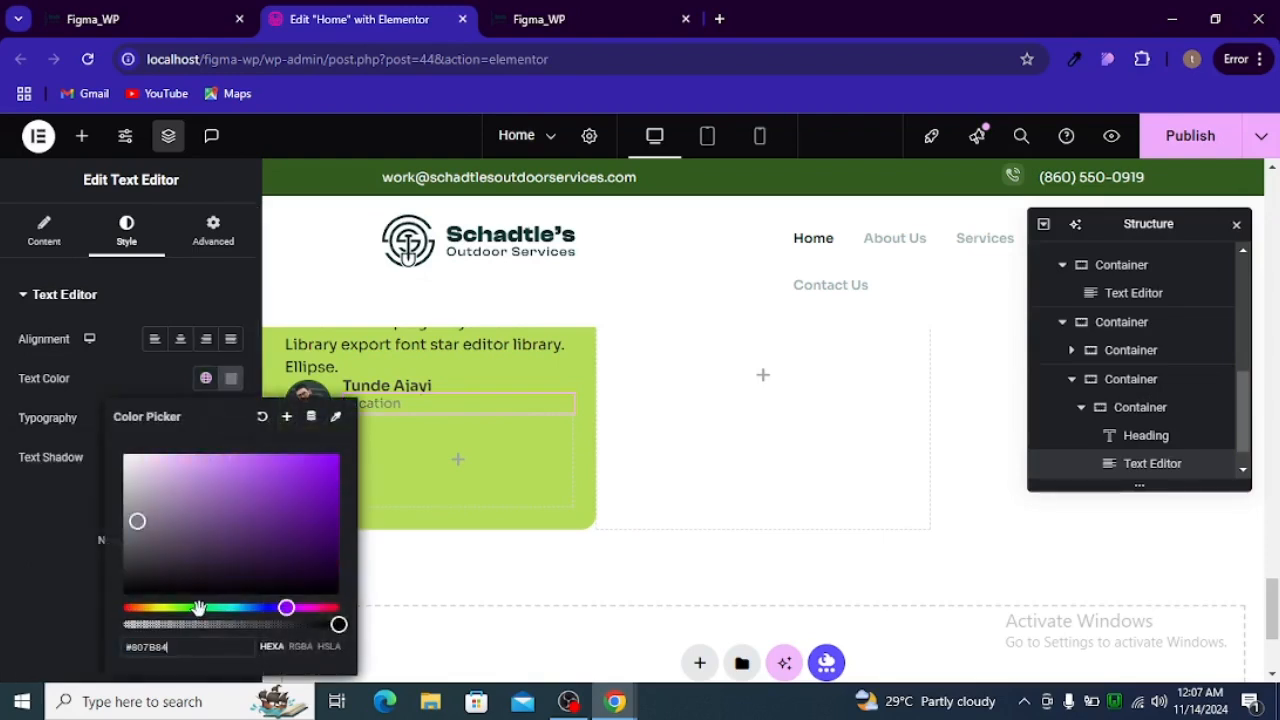
{"action": "left_click", "coordinate": [108, 386]}
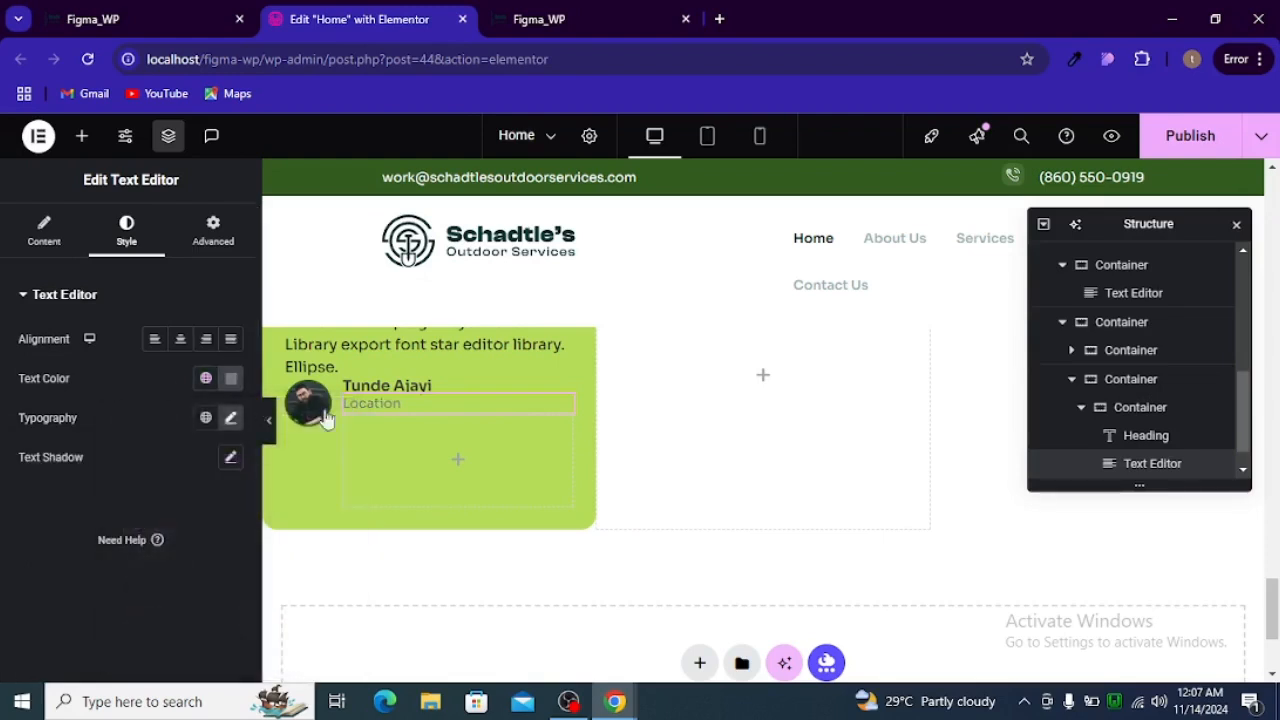
Check the name-to-location spacing in Figma and set the column and row gaps of their shared container to 4 px
{"action": "key", "text": "alt+Tab"}
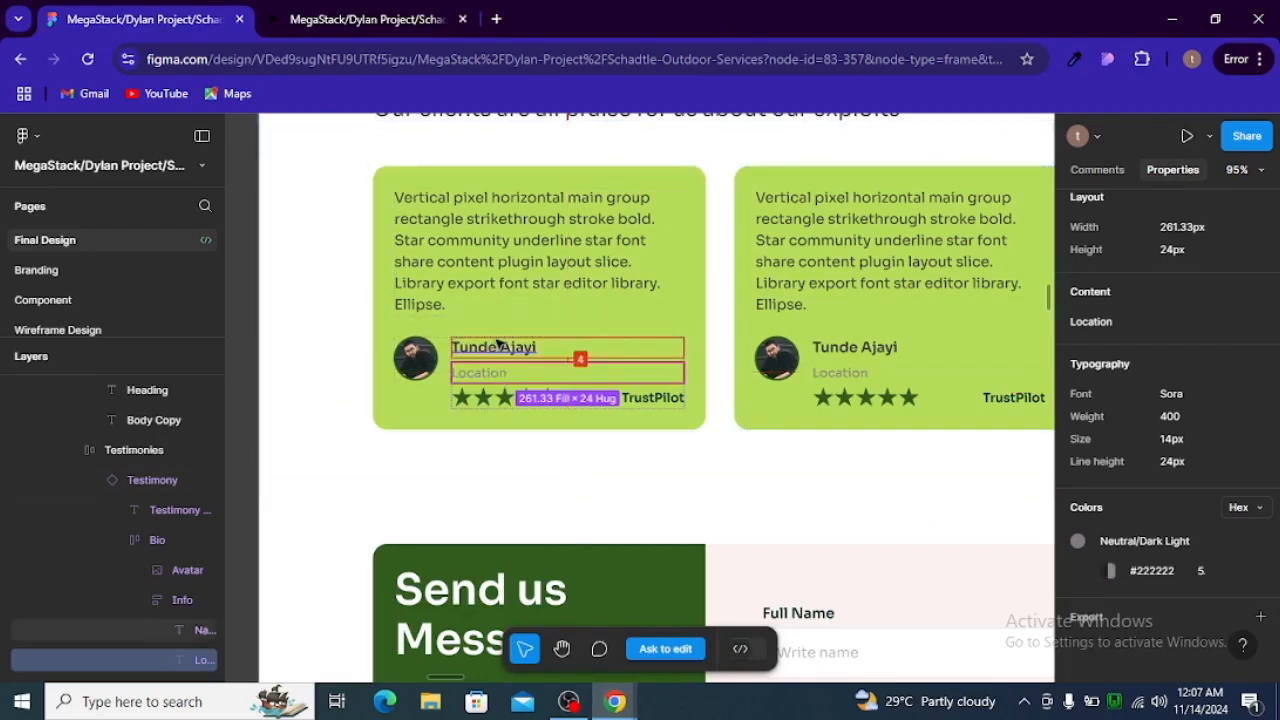
{"action": "key", "text": "alt+Tab"}
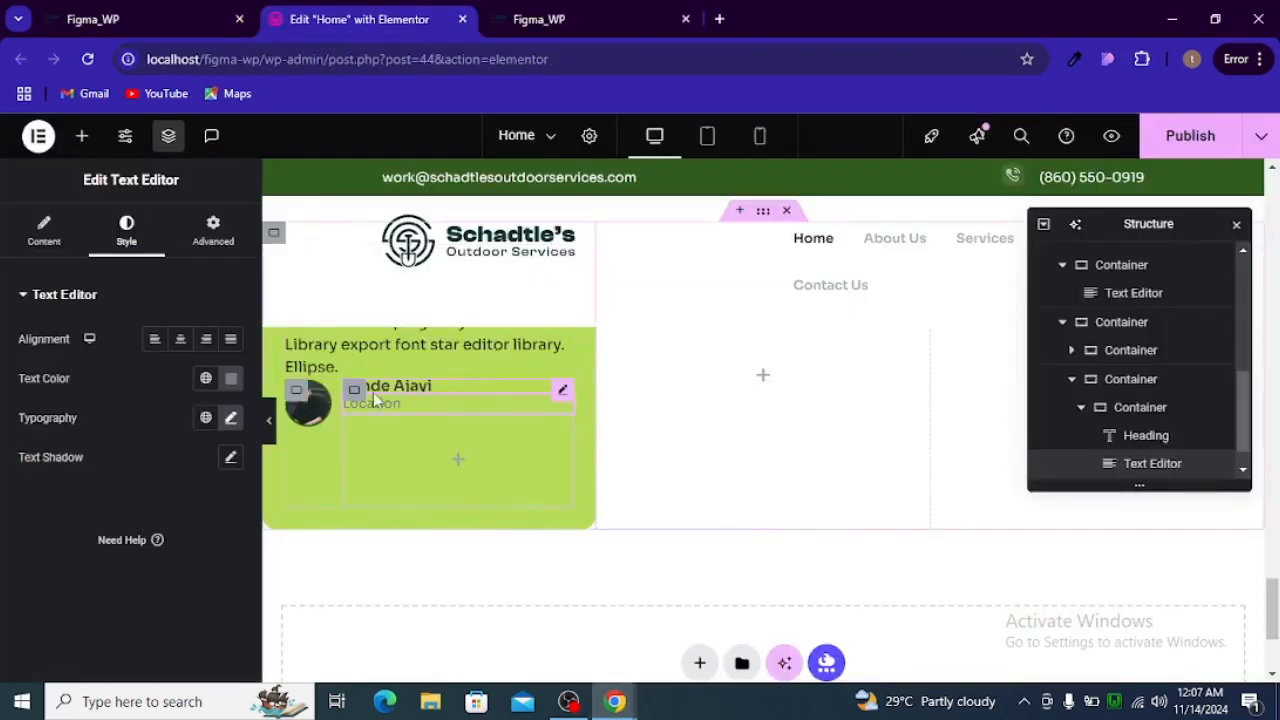
{"action": "scroll", "coordinate": [1125, 414], "scroll_direction": "down", "scroll_amount": 1}
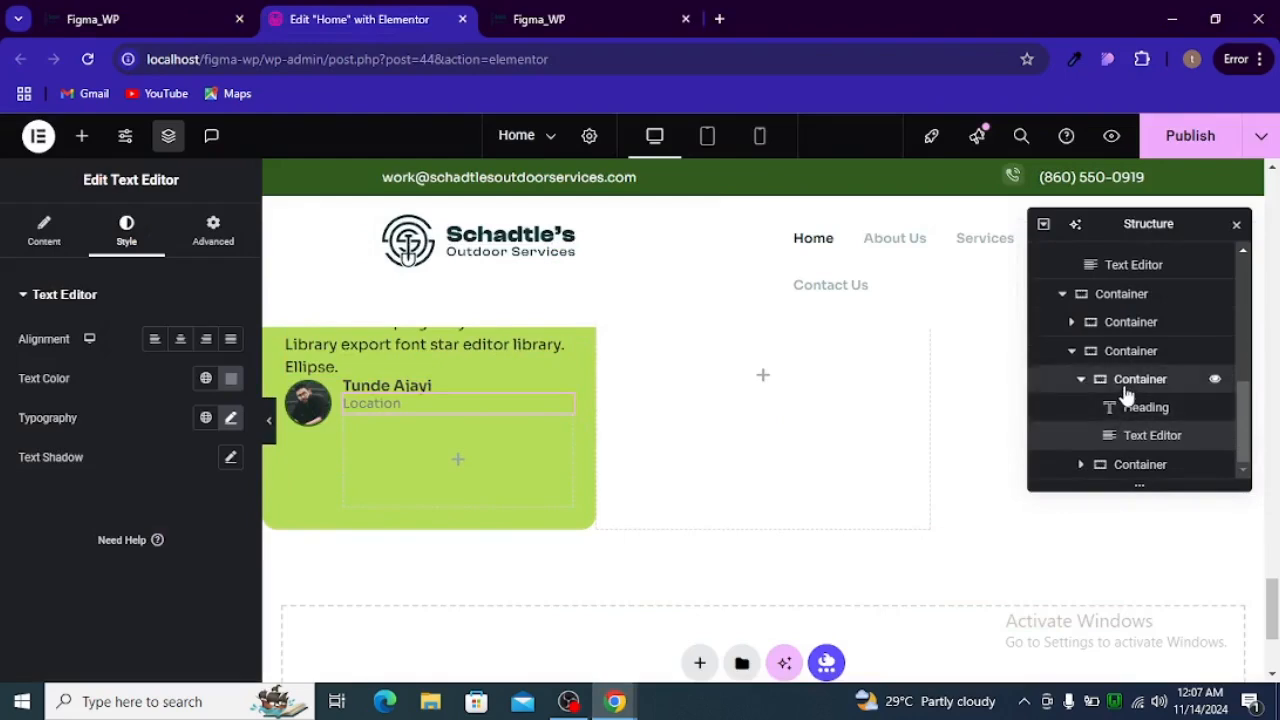
{"action": "left_click", "coordinate": [352, 500]}
{"action": "scroll", "coordinate": [102, 314], "scroll_direction": "down", "scroll_amount": 3}
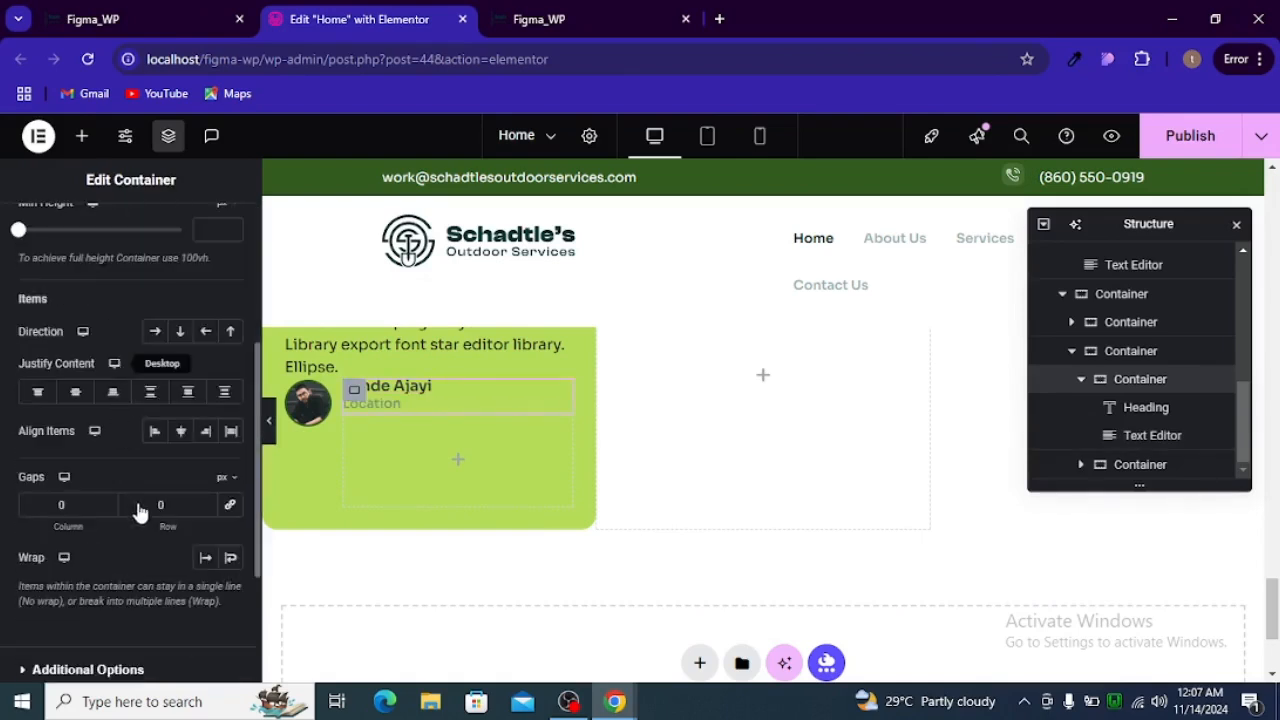
{"action": "left_click", "coordinate": [185, 505]}
{"action": "type", "text": "4"}
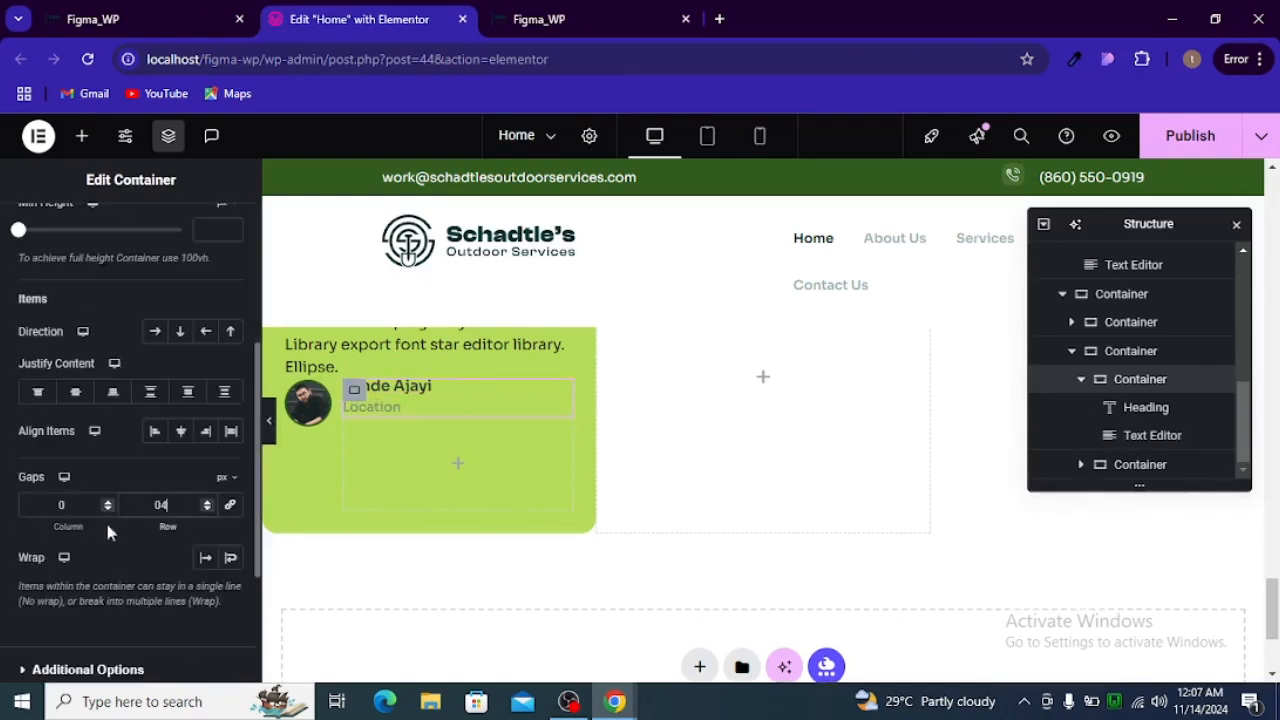
{"action": "left_click", "coordinate": [72, 508]}
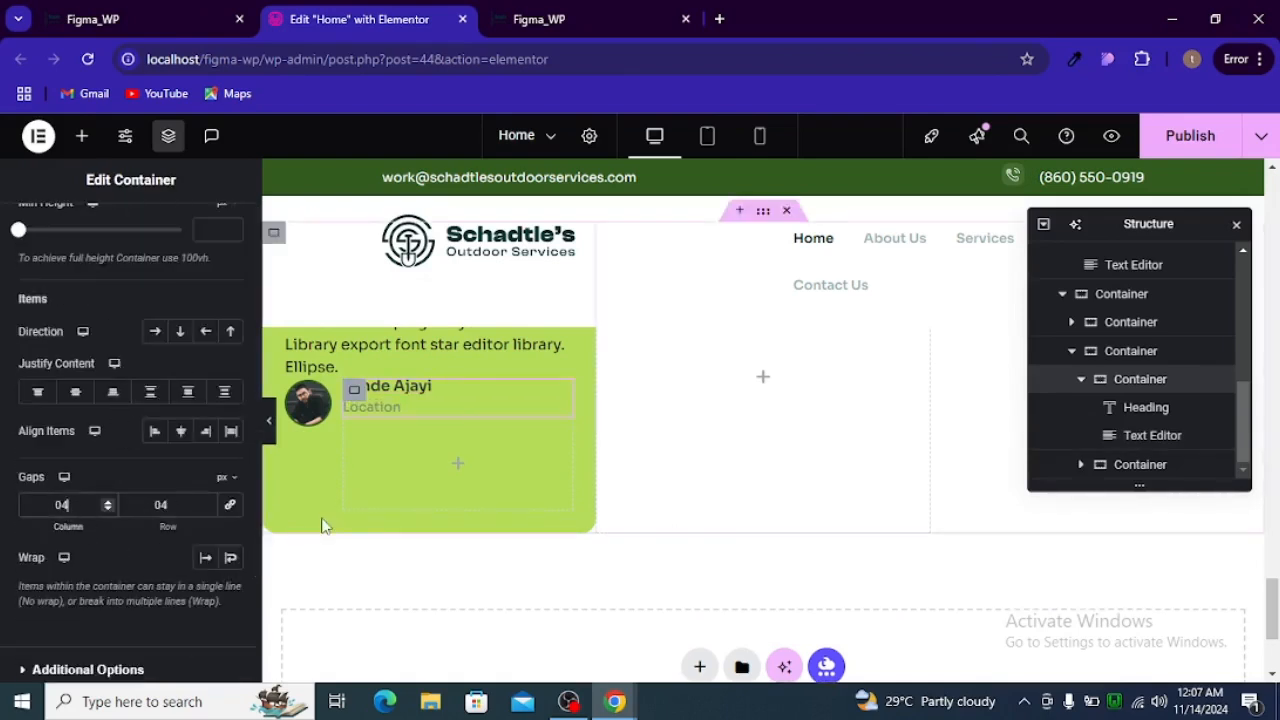
Add a Rating widget to the empty container beneath the Location text in the first testimonial card
{"action": "key", "text": "alt+Tab"}
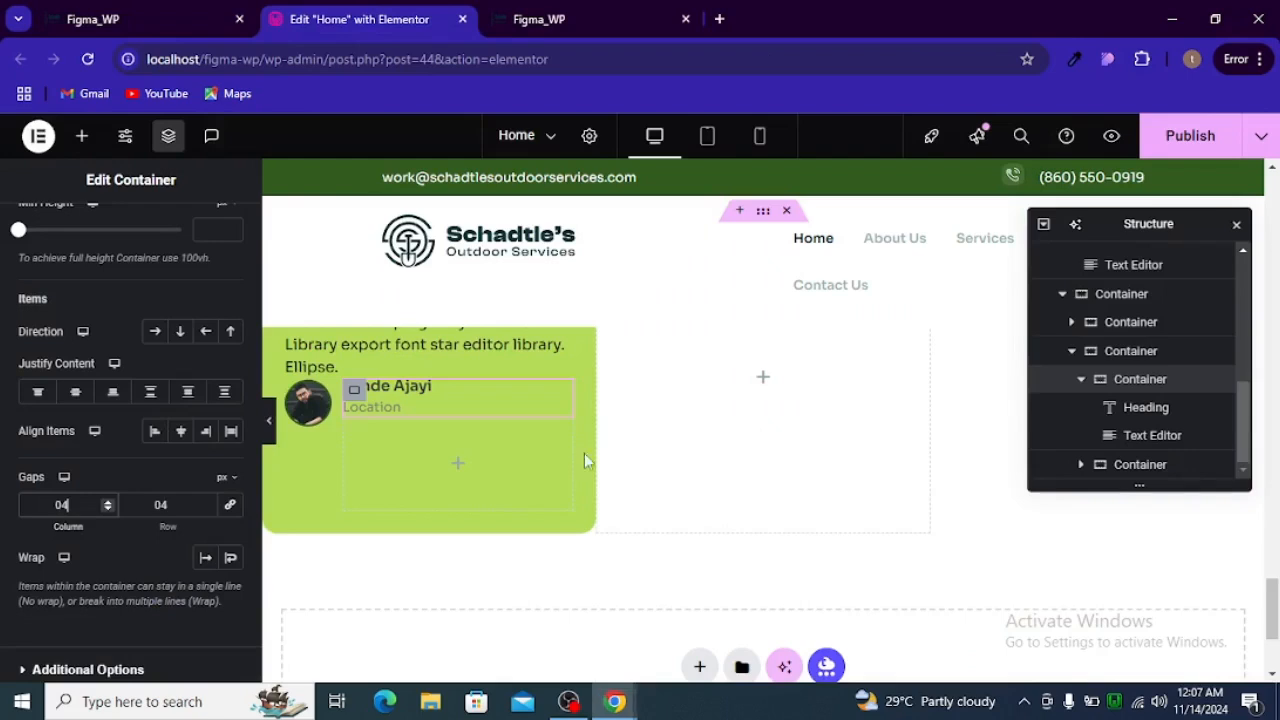
{"action": "key", "text": "alt+Tab"}
{"action": "left_click", "coordinate": [462, 468]}
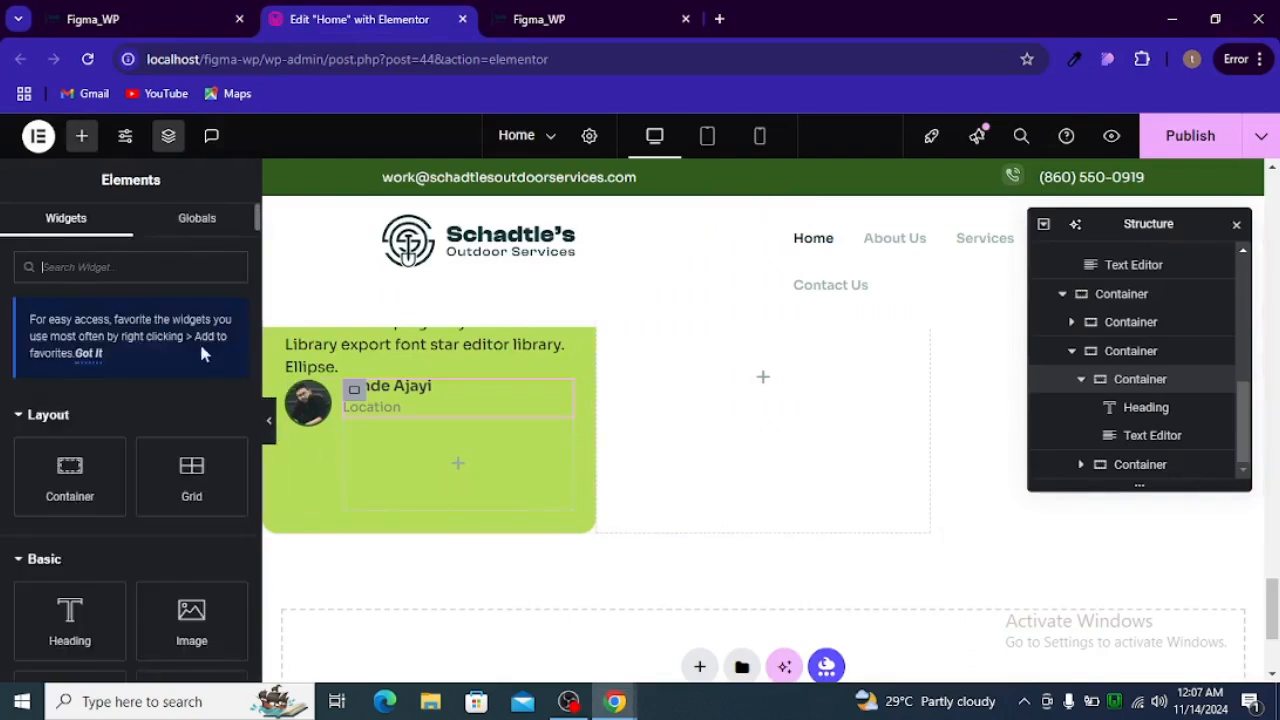
{"action": "left_click", "coordinate": [152, 267]}
{"action": "type", "text": "t"}
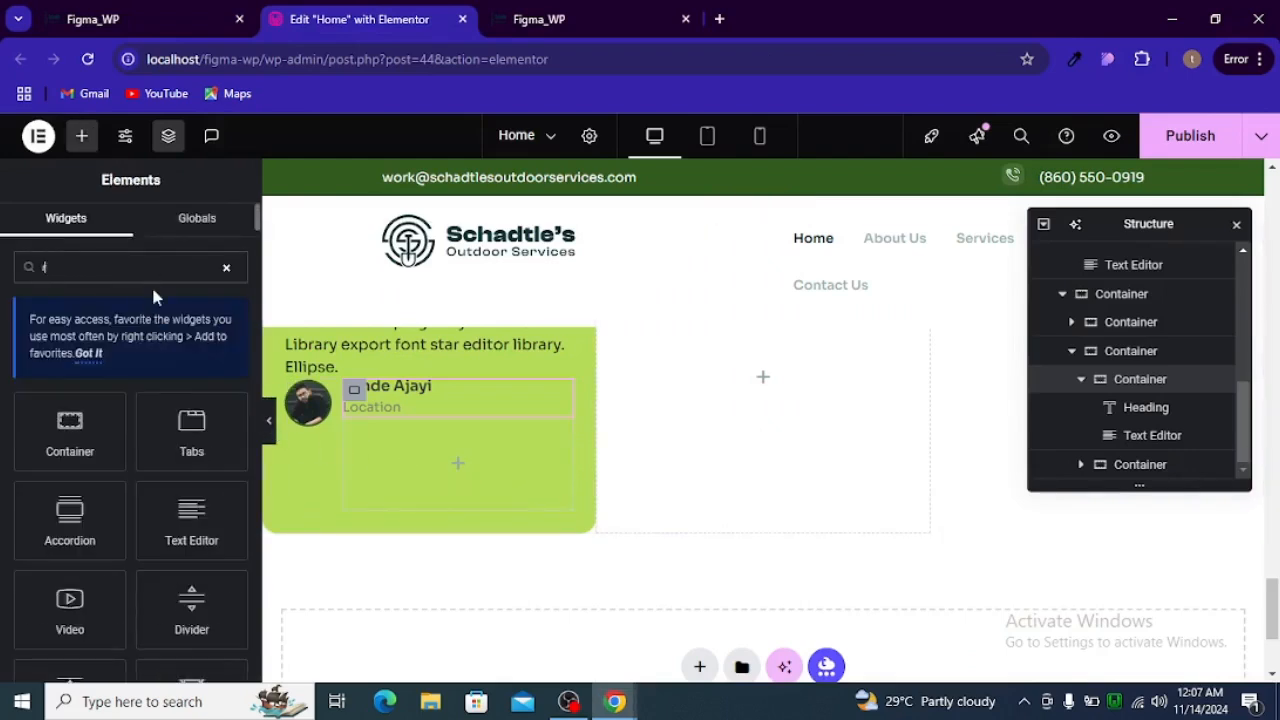
{"action": "type", "text": "ati"}
{"action": "left_click_drag", "start_coordinate": [200, 450], "coordinate": [412, 460]}
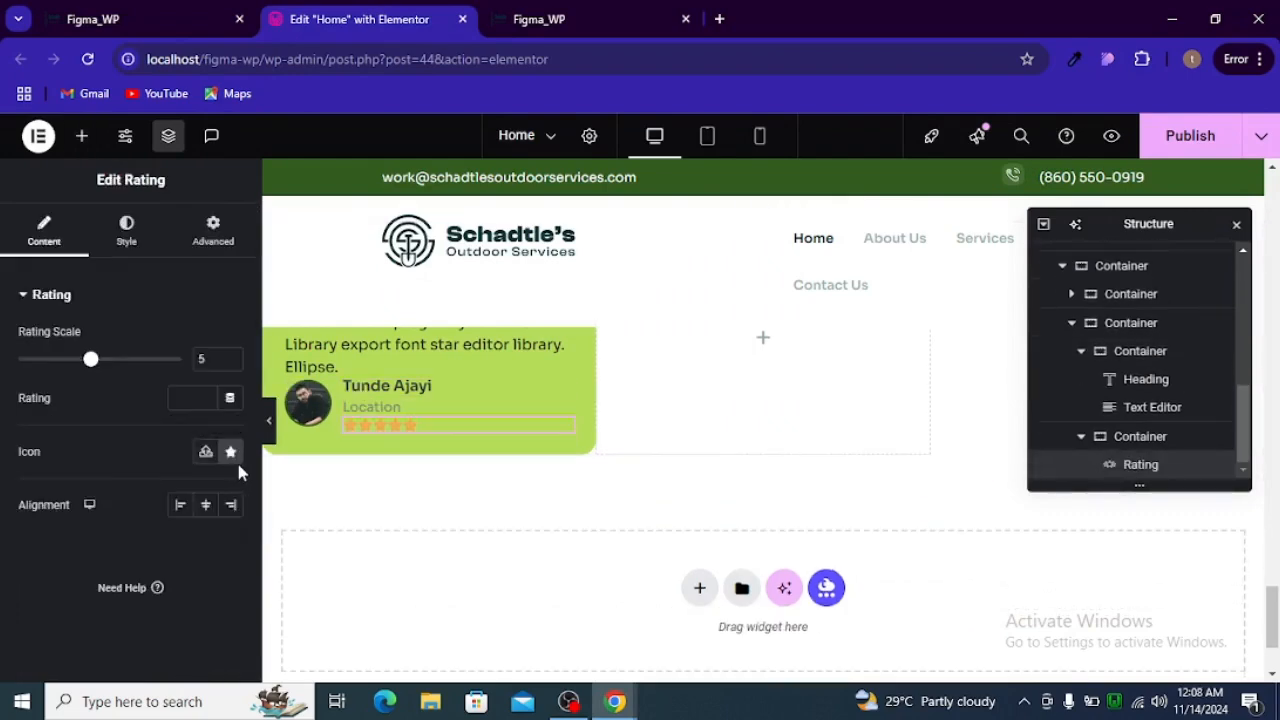
Add a Text Editor widget directly below the star rating, inside the same container
{"action": "left_click", "coordinate": [82, 136]}
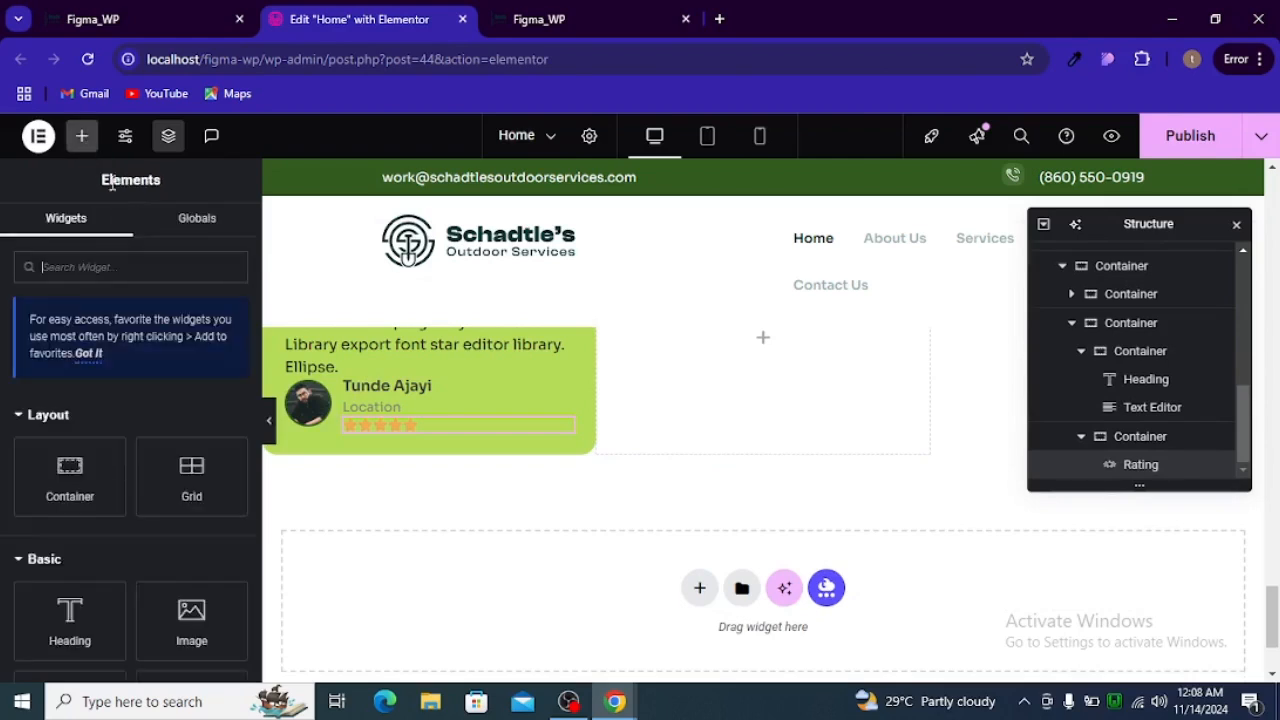
{"action": "left_click", "coordinate": [133, 268]}
{"action": "type", "text": "text"}
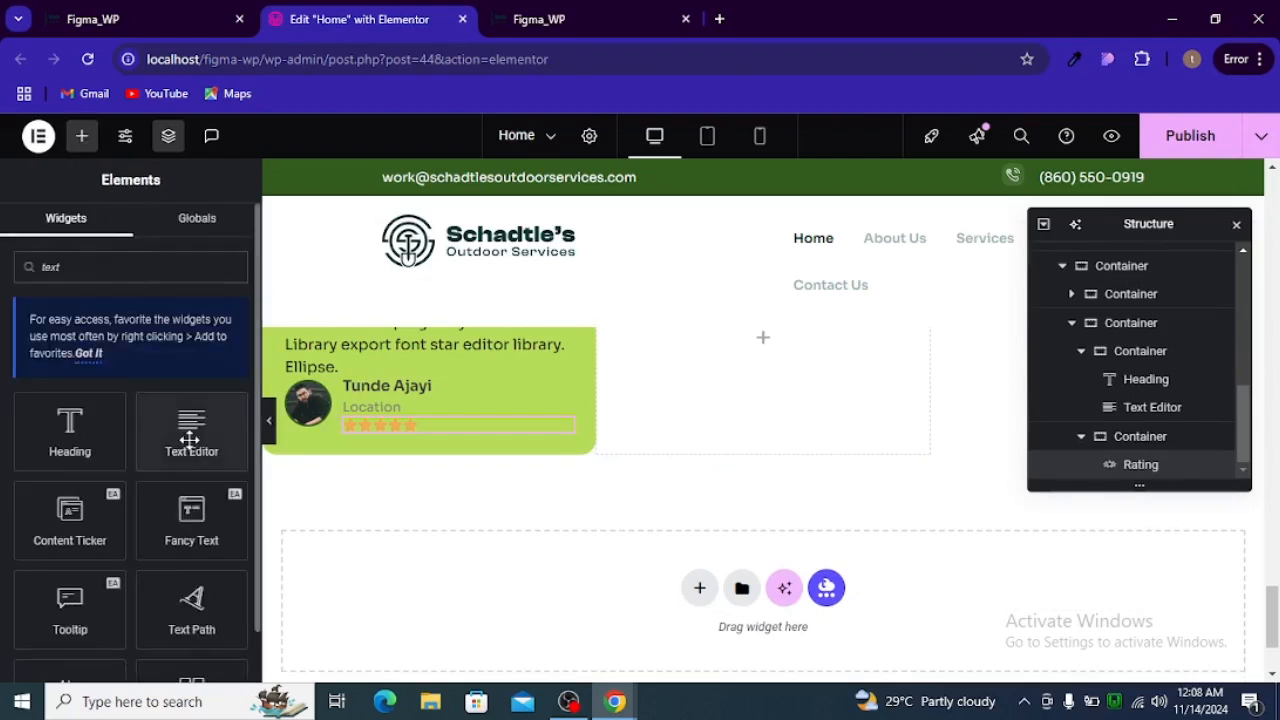
{"action": "left_click_drag", "start_coordinate": [191, 432], "coordinate": [402, 430]}
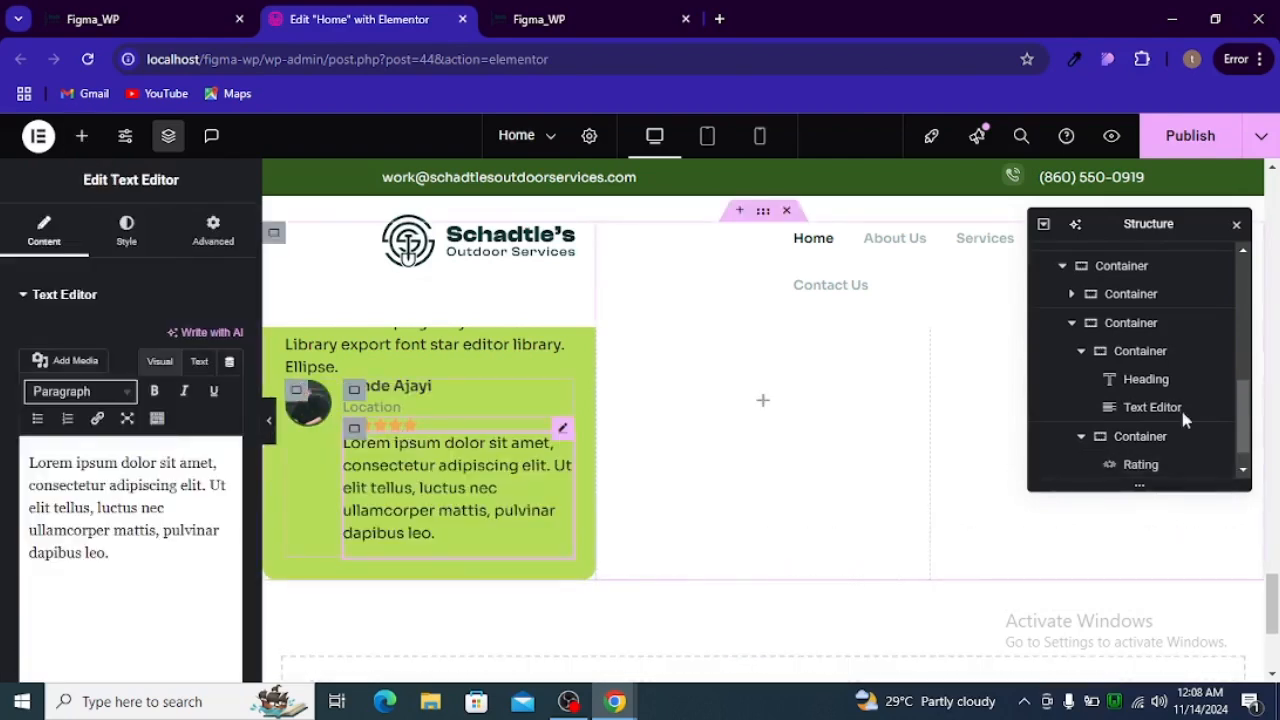
{"action": "scroll", "coordinate": [1188, 420], "scroll_direction": "down", "scroll_amount": 1}
Check the label beside the stars in Figma and replace the new Elementor text widget's placeholder with "TrustPilot"
{"action": "key", "text": "alt+Tab"}
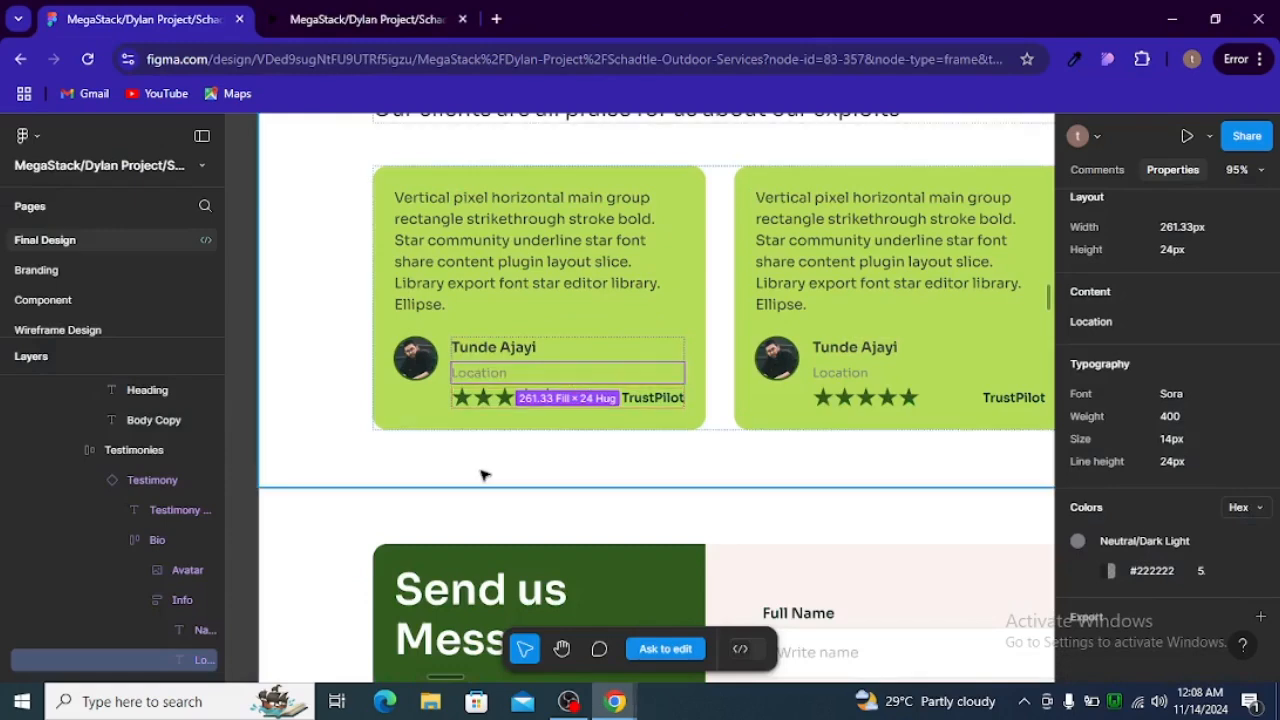
{"action": "left_click", "coordinate": [629, 406]}
{"action": "left_click", "coordinate": [629, 400]}
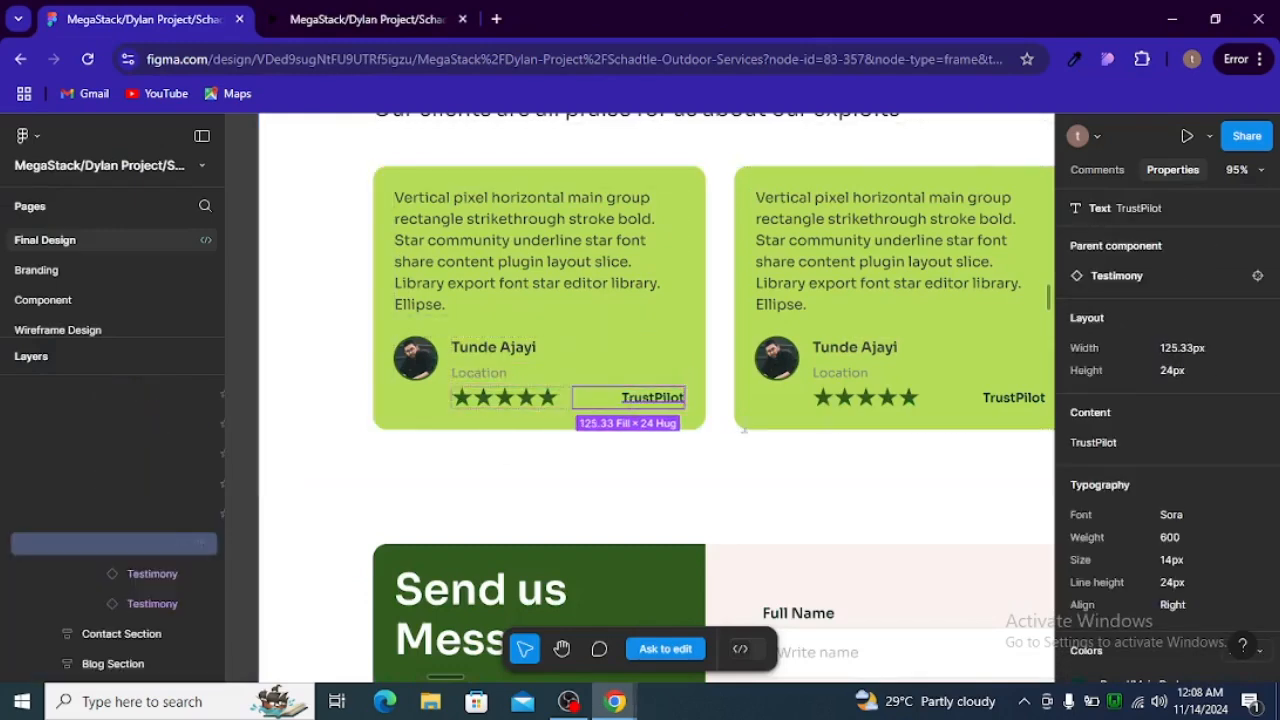
{"action": "key", "text": "alt+Tab"}
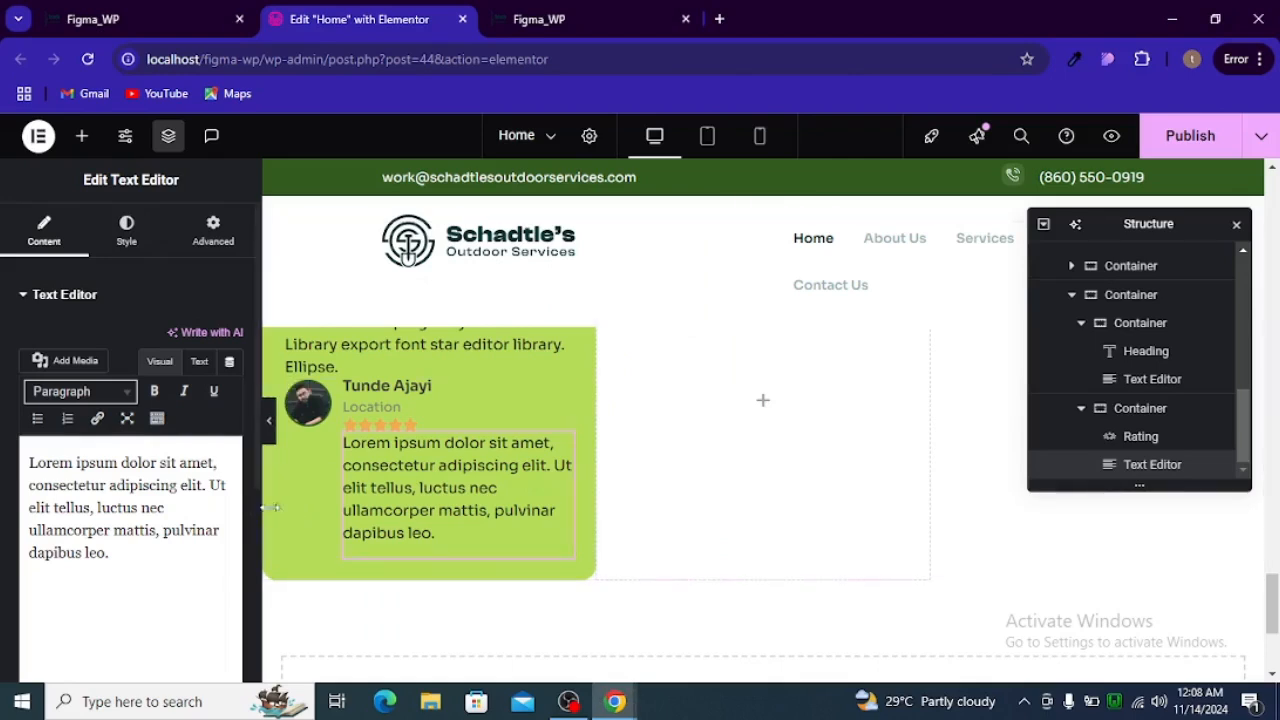
{"action": "left_click", "coordinate": [199, 361]}
{"action": "key", "text": "ctrl+a"}
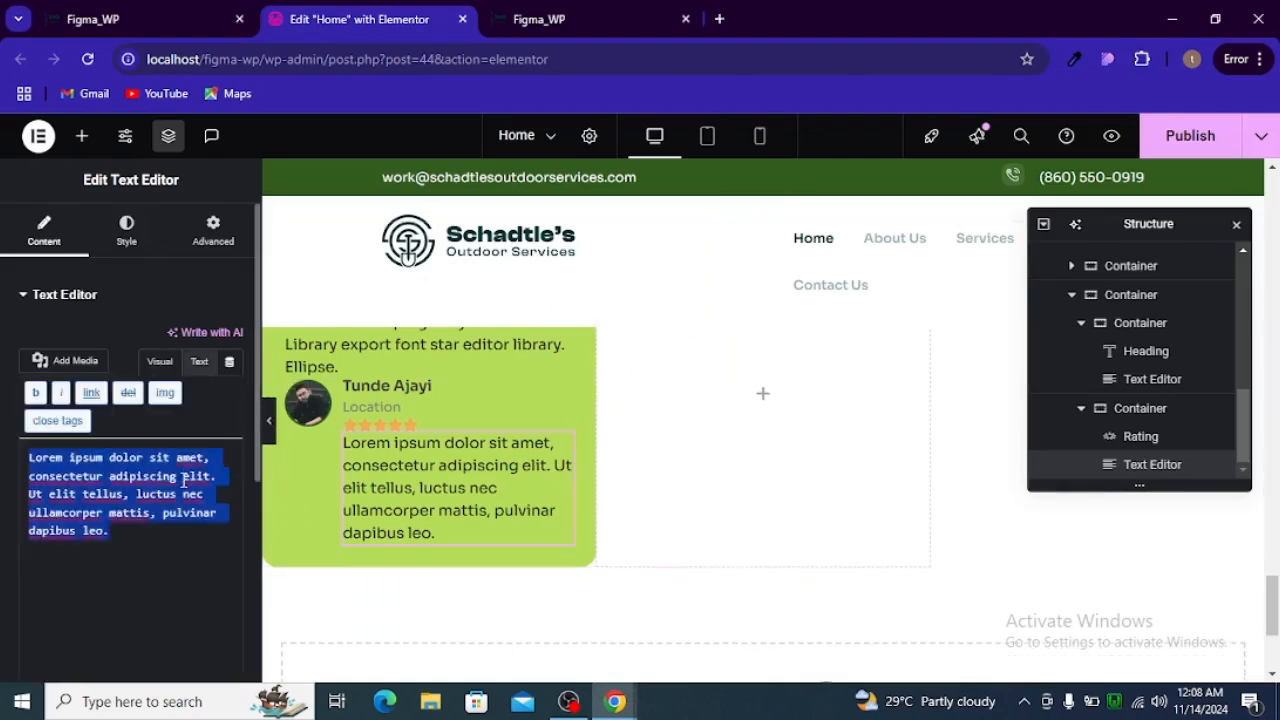
{"action": "type", "text": "TrustPilot"}
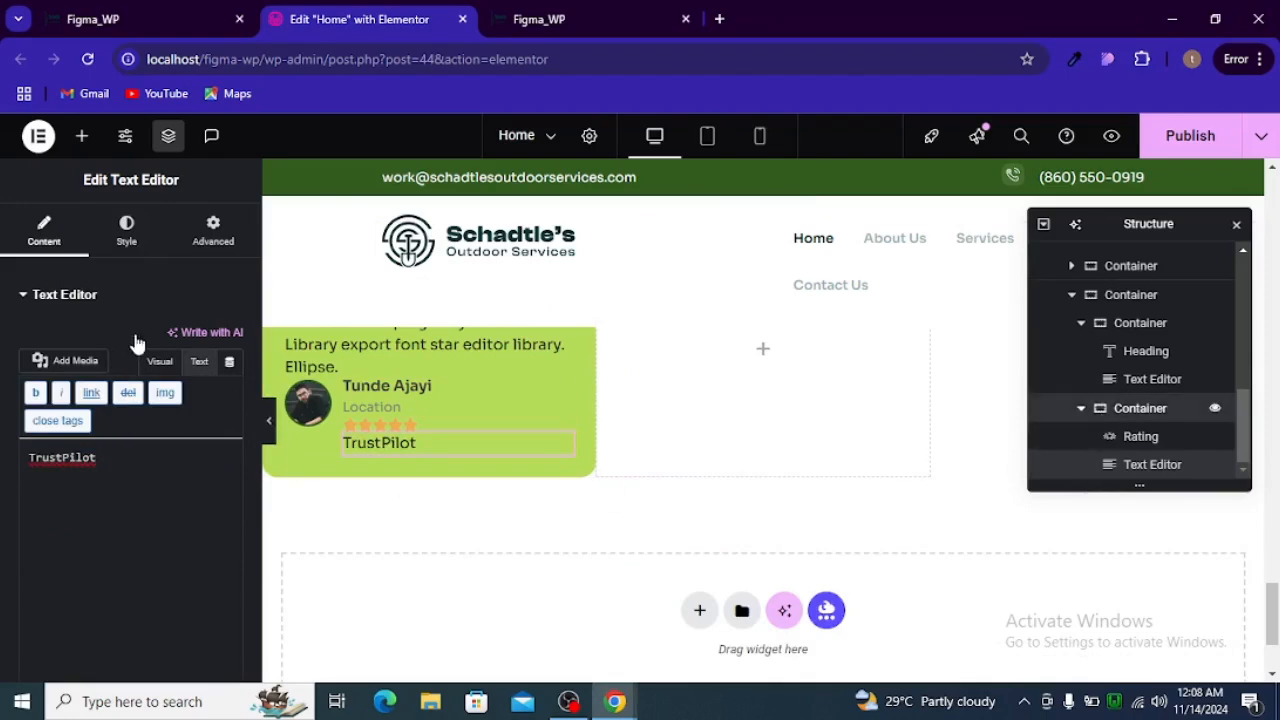
Arrange the rating and TrustPilot container as a horizontal row, vertically centred, with Space Between justification
{"action": "scroll", "coordinate": [92, 402], "scroll_direction": "down", "scroll_amount": 3}
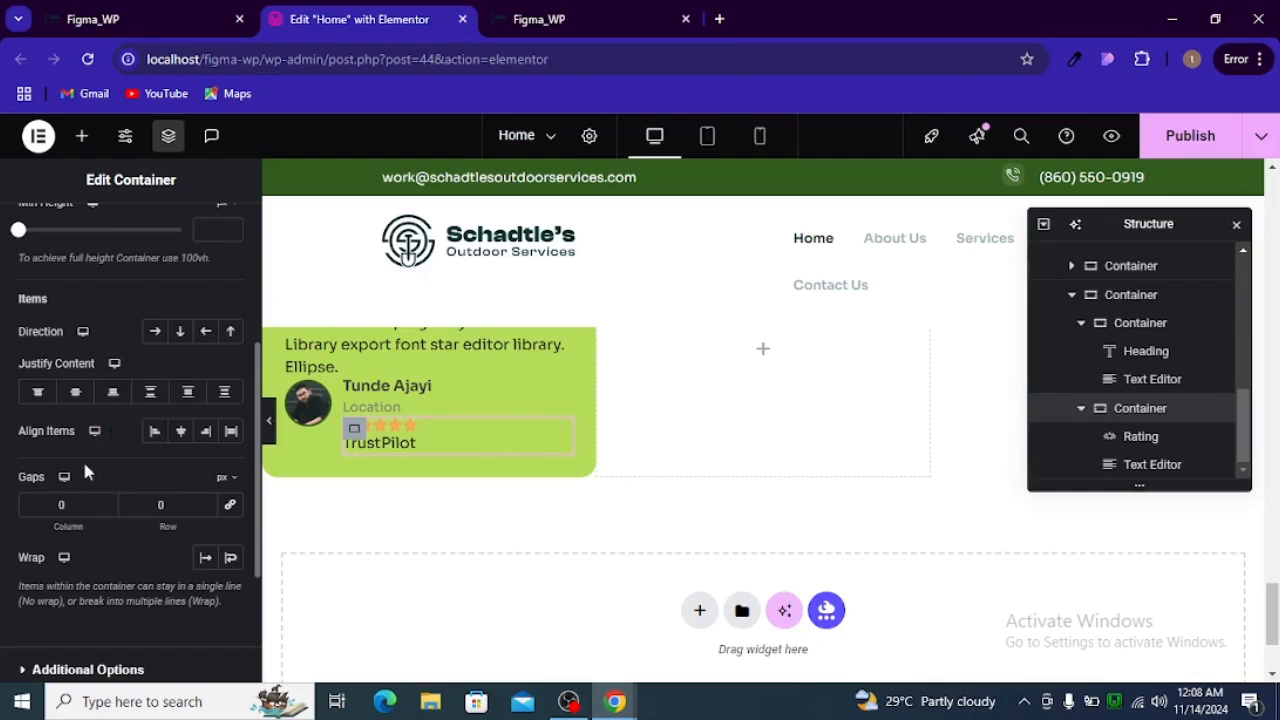
{"action": "left_click", "coordinate": [156, 336]}
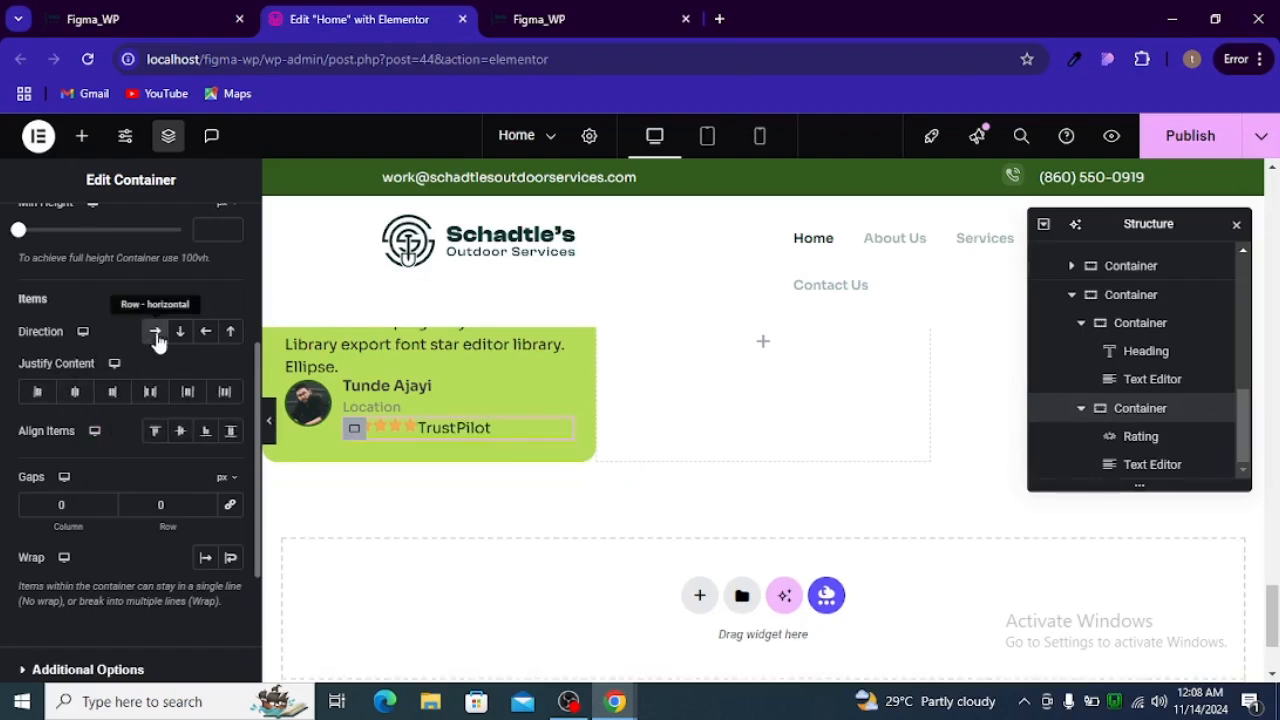
{"action": "left_click", "coordinate": [179, 432]}
{"action": "left_click", "coordinate": [151, 398]}
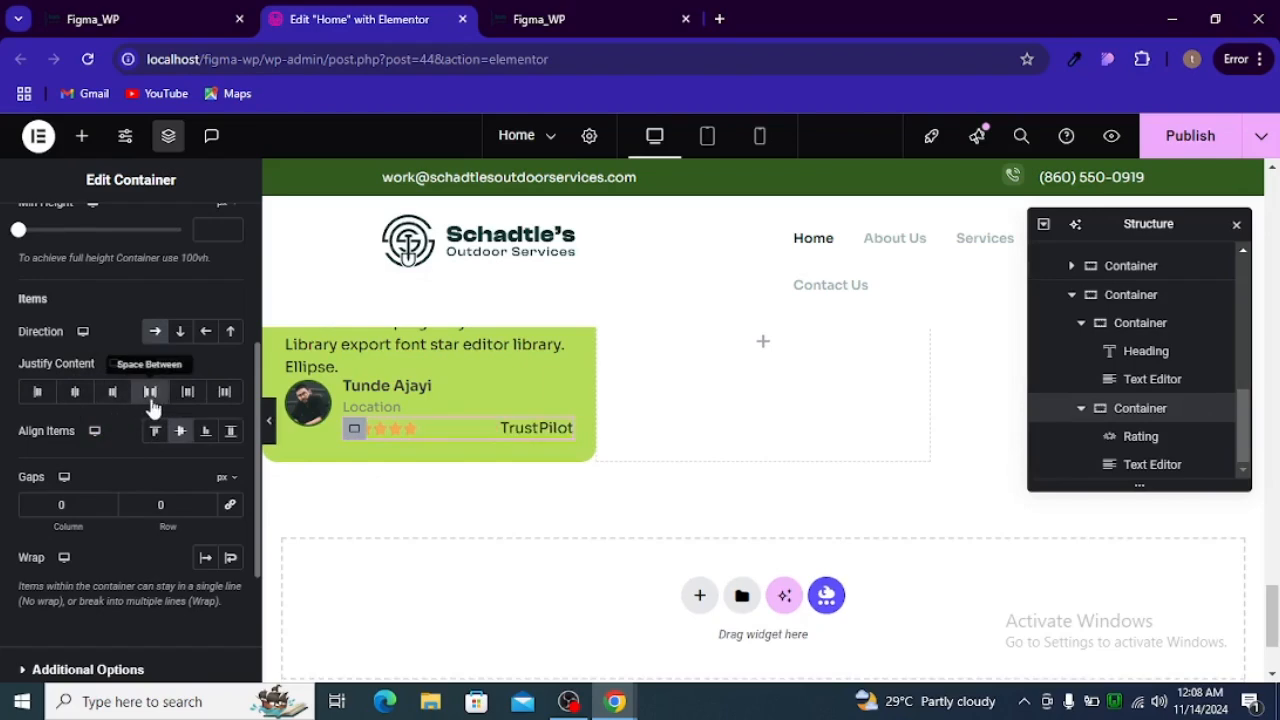
{"action": "scroll", "coordinate": [410, 630], "scroll_direction": "up", "scroll_amount": 2}
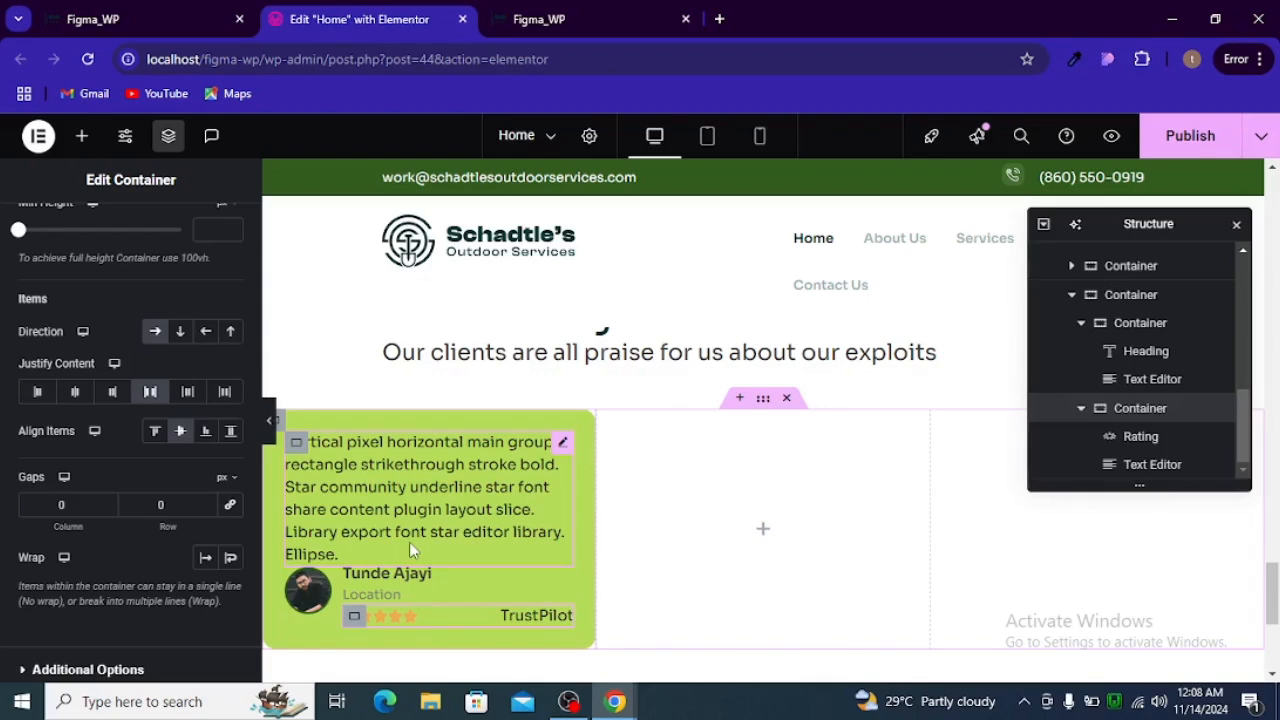
Check the TrustPilot label's typography in Figma and set its Elementor text to 14 px with weight 600 (Semi Bold)
{"action": "left_click", "coordinate": [521, 625]}
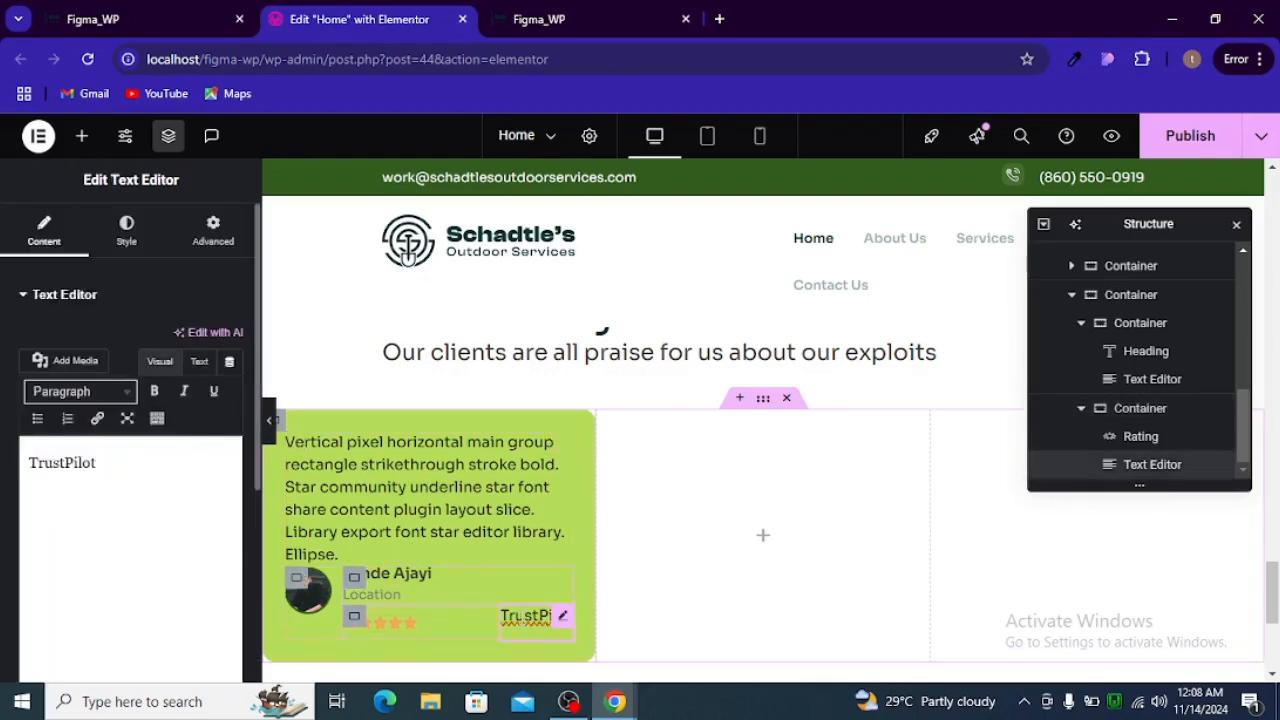
{"action": "key", "text": "ctrl+1"}
{"action": "scroll", "coordinate": [1203, 480], "scroll_direction": "down", "scroll_amount": 2}
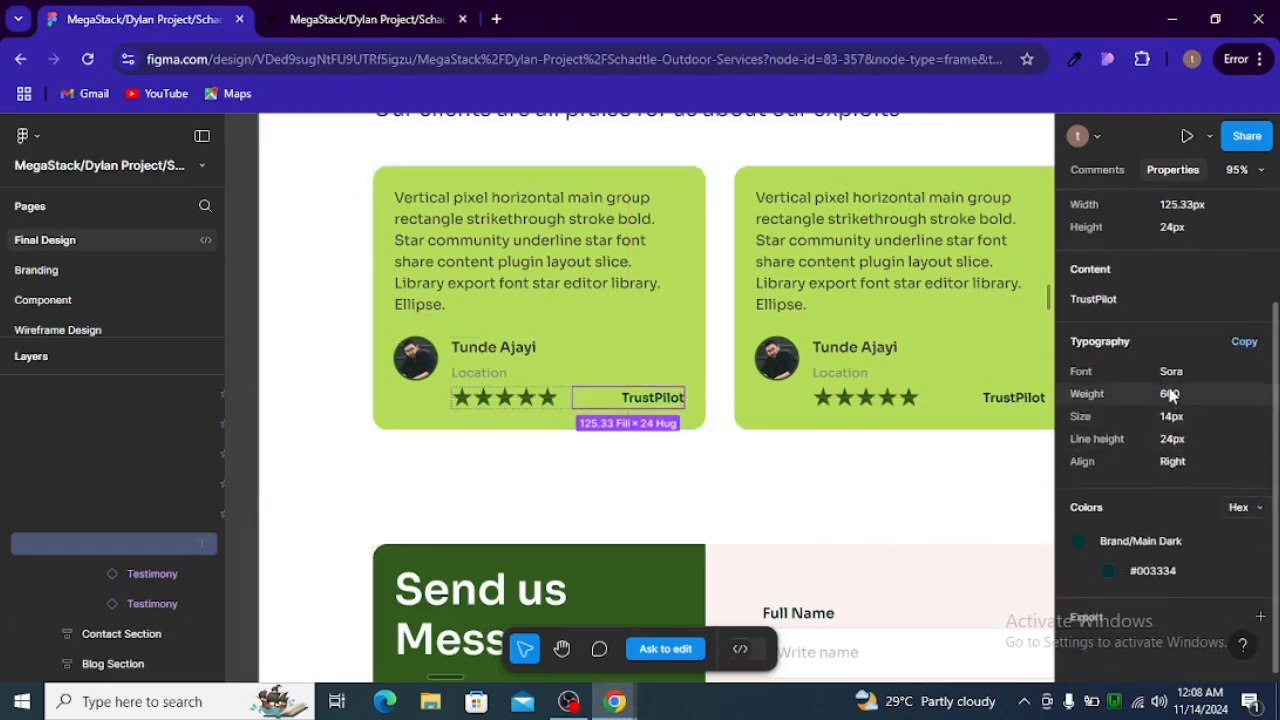
{"action": "key", "text": "alt+Tab"}
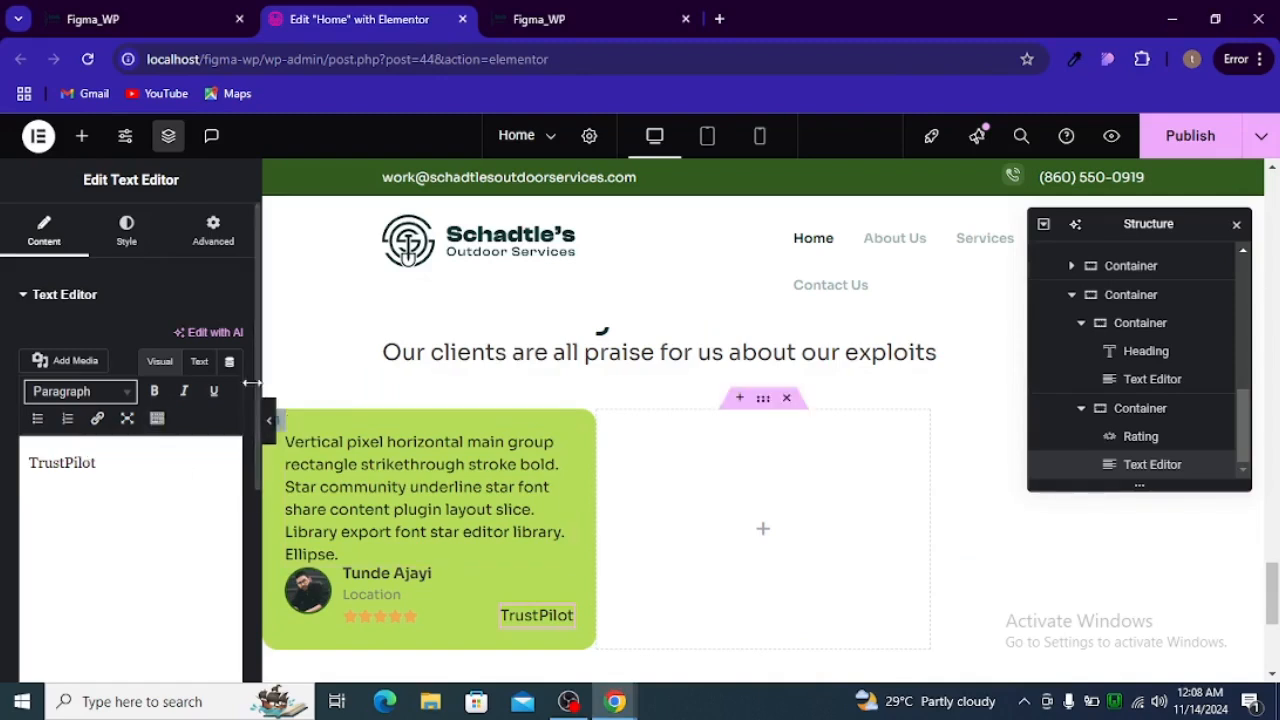
{"action": "left_click", "coordinate": [126, 230]}
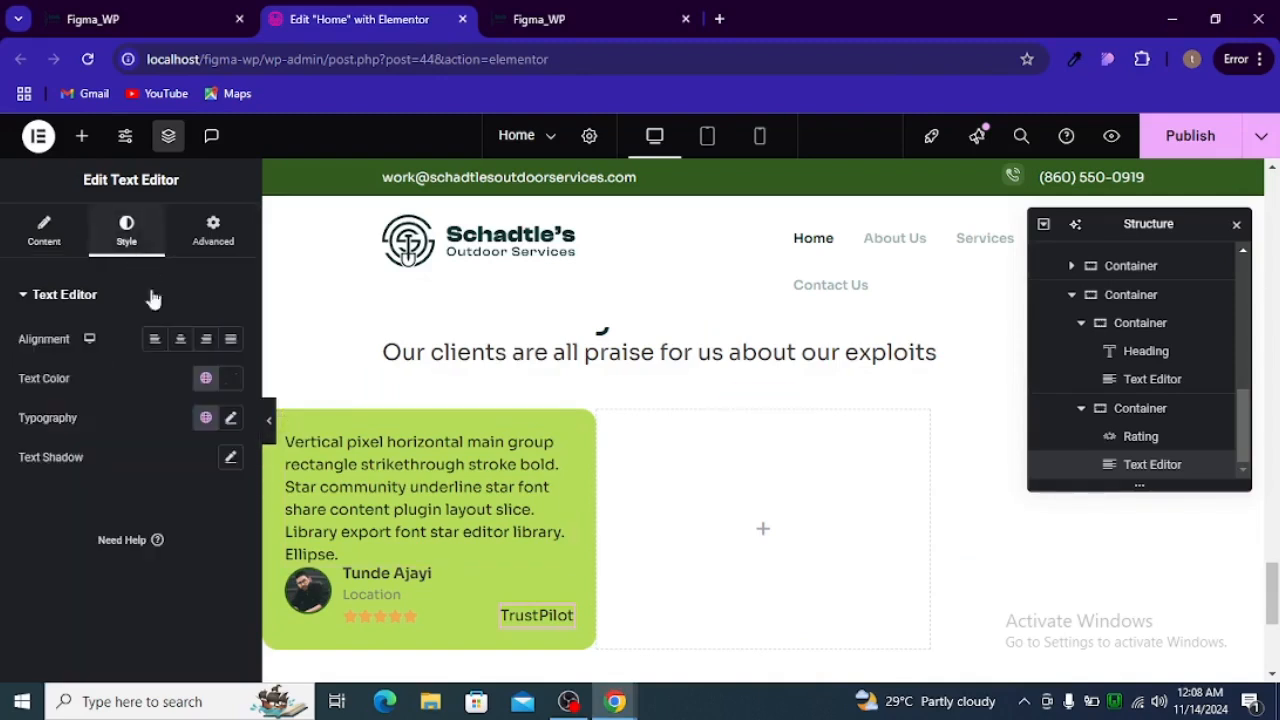
{"action": "left_click", "coordinate": [229, 419]}
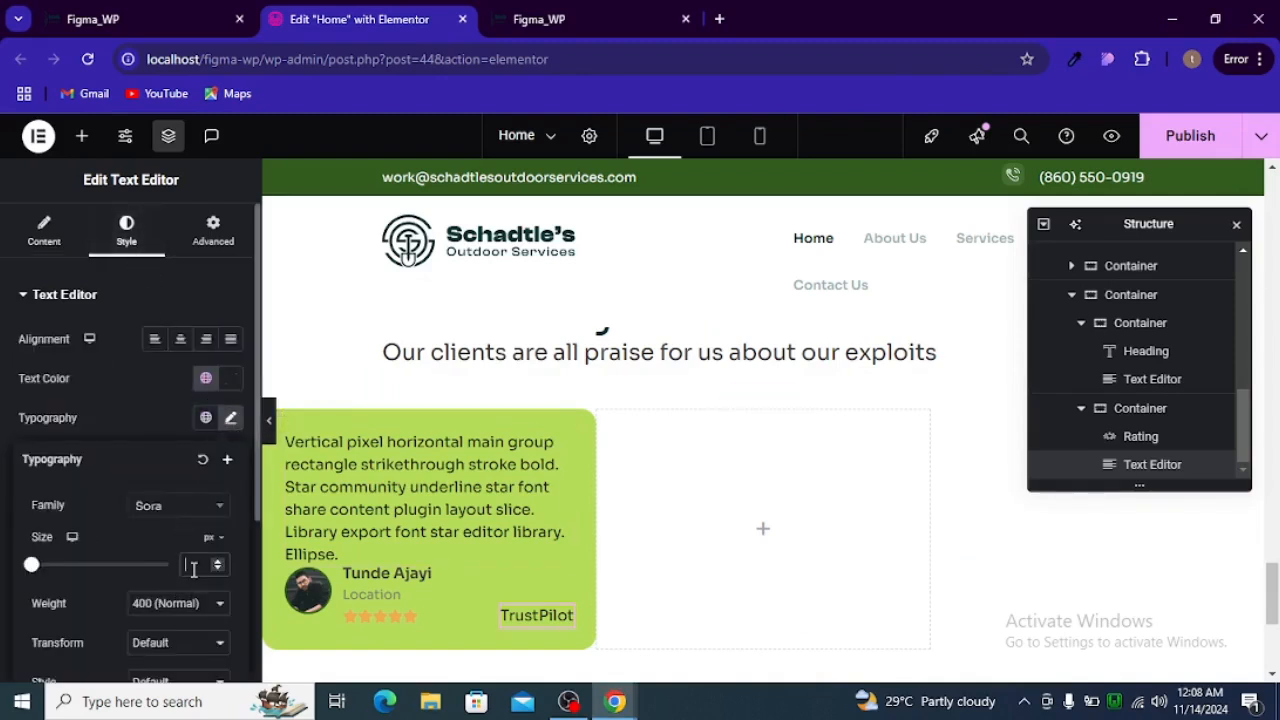
{"action": "type", "text": "14"}
{"action": "left_click", "coordinate": [180, 603]}
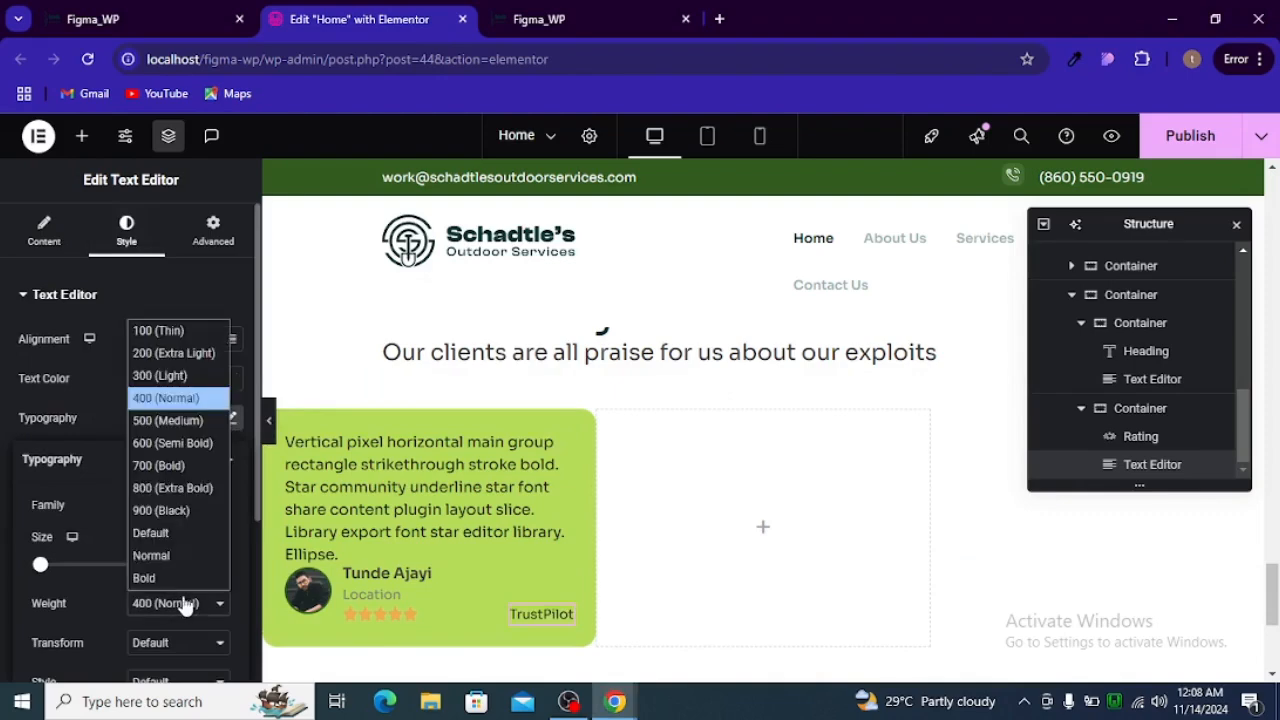
{"action": "left_click", "coordinate": [157, 441]}
Copy the TrustPilot label's colour from Figma and set its Elementor text colour to #003334
{"action": "key", "text": "alt+Tab"}
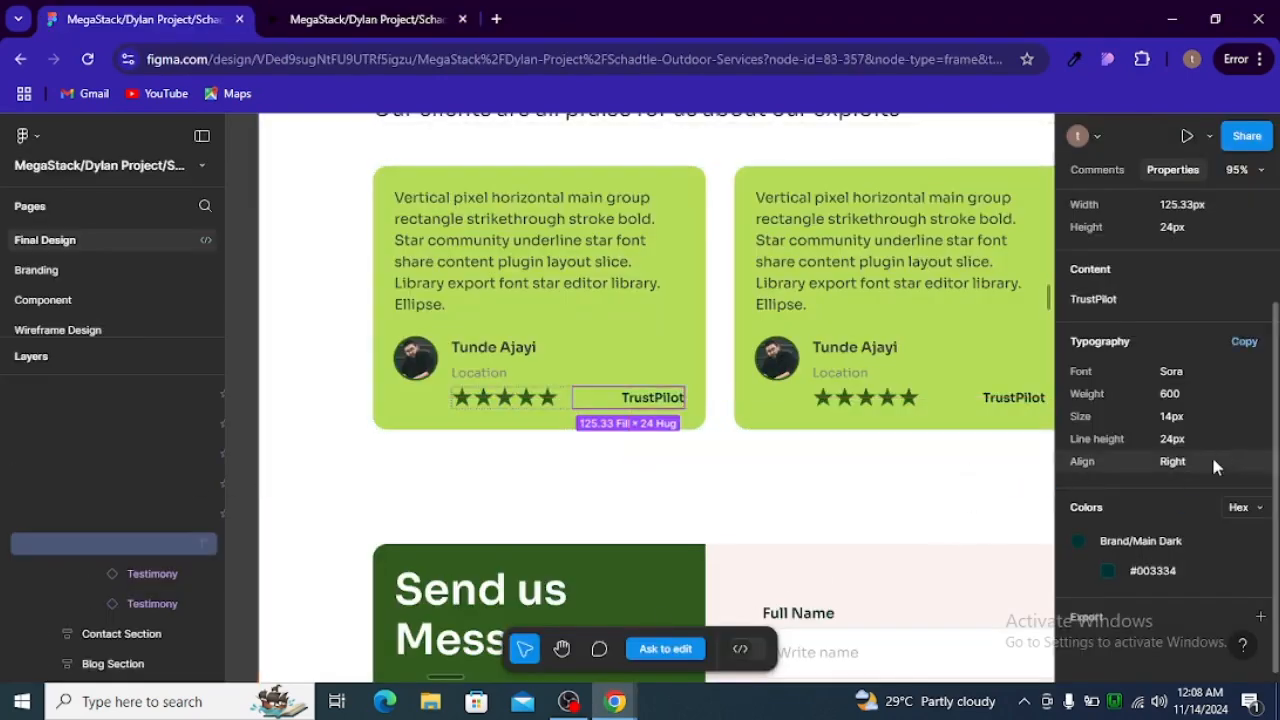
{"action": "left_click", "coordinate": [1157, 571]}
{"action": "key", "text": "alt+Tab"}
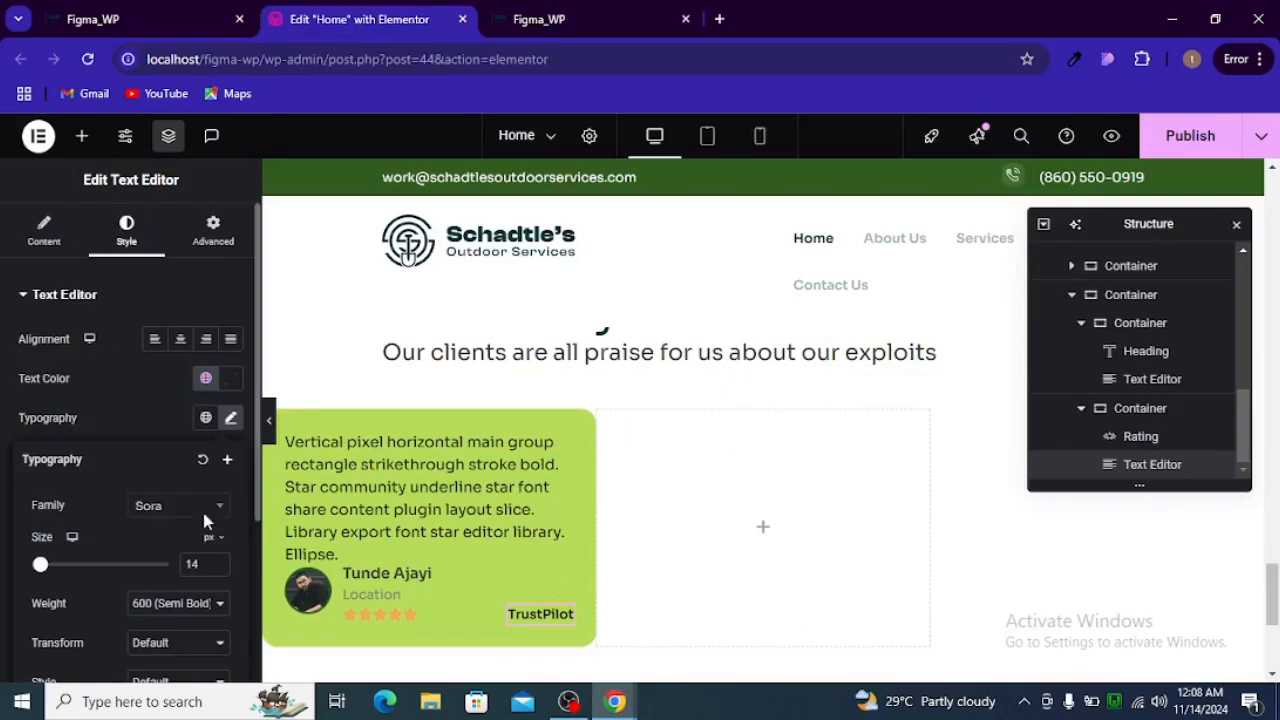
{"action": "left_click", "coordinate": [205, 378]}
{"action": "scroll", "coordinate": [100, 540], "scroll_direction": "down", "scroll_amount": 1}
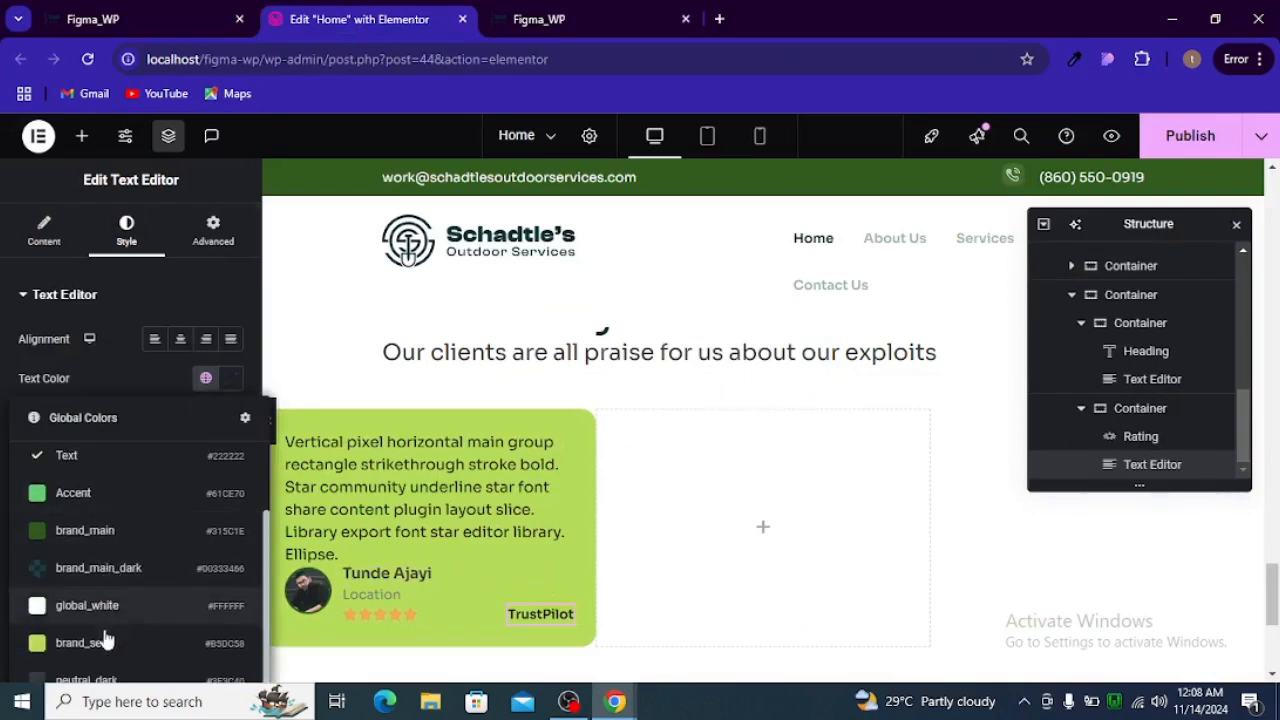
{"action": "scroll", "coordinate": [106, 566], "scroll_direction": "up", "scroll_amount": 1}
{"action": "left_click", "coordinate": [230, 379]}
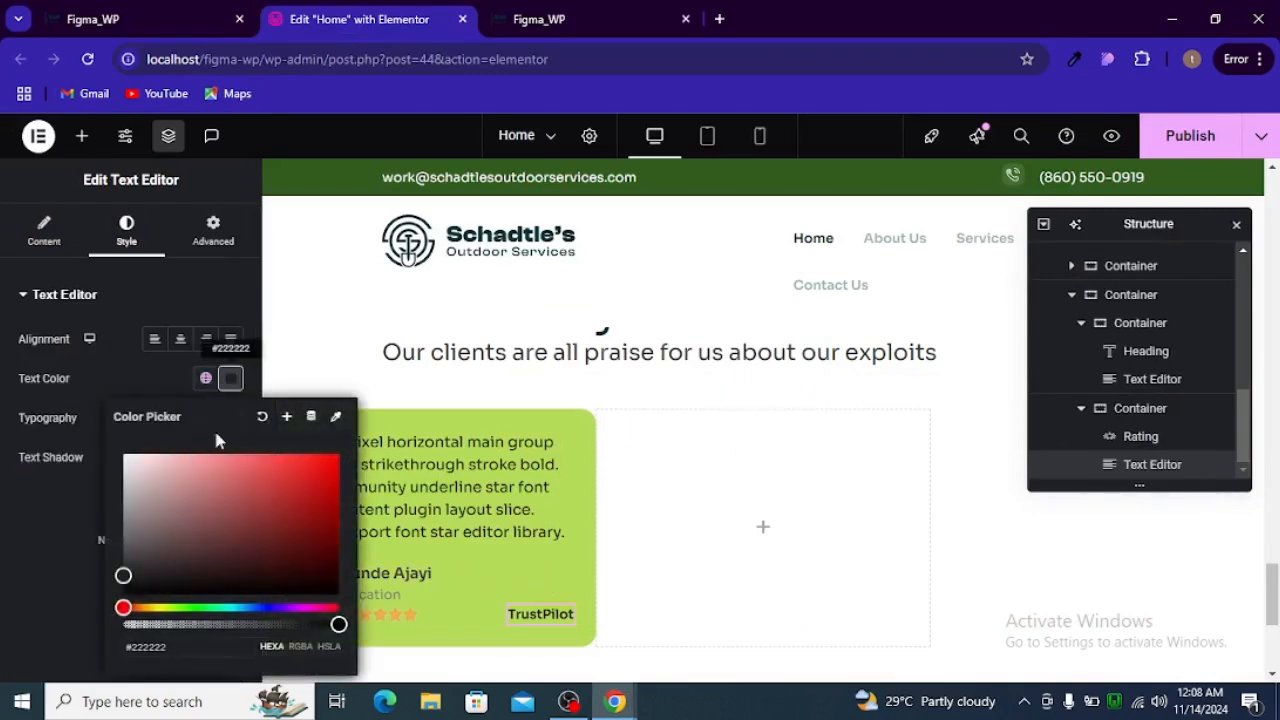
{"action": "key", "text": "ctrl+a"}
{"action": "key", "text": "ctrl+v"}
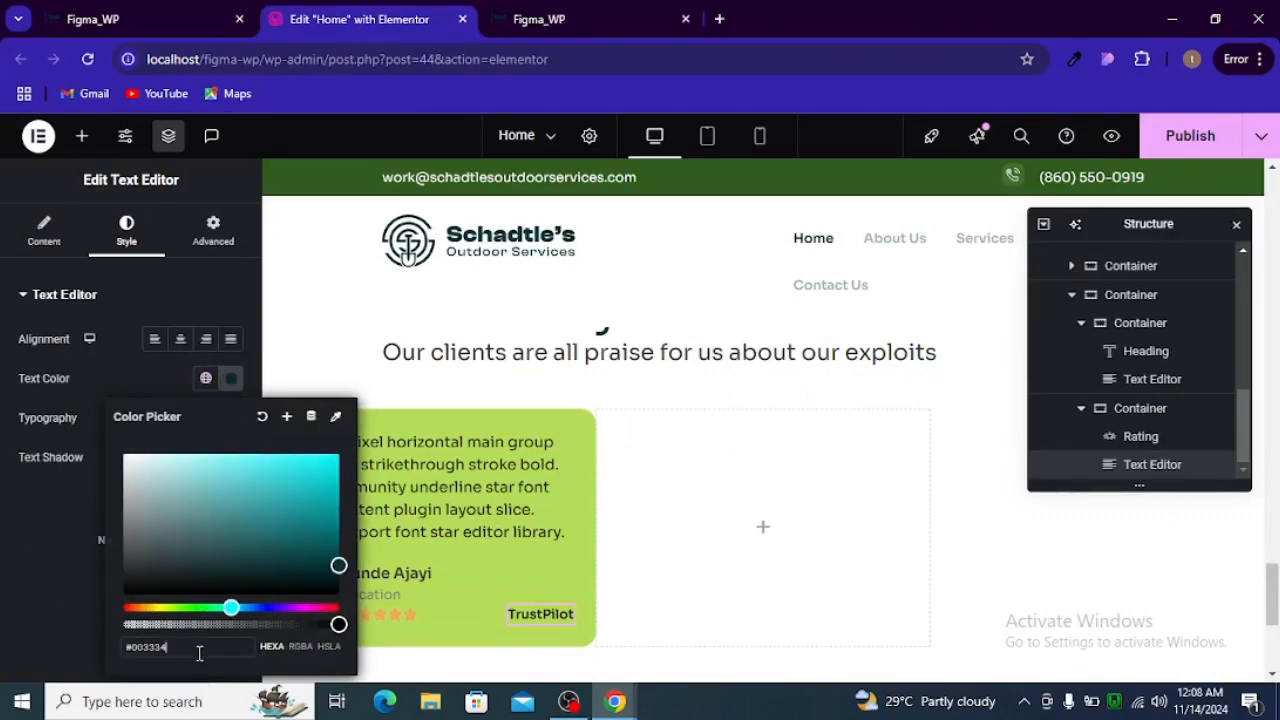
{"action": "left_click", "coordinate": [65, 413]}
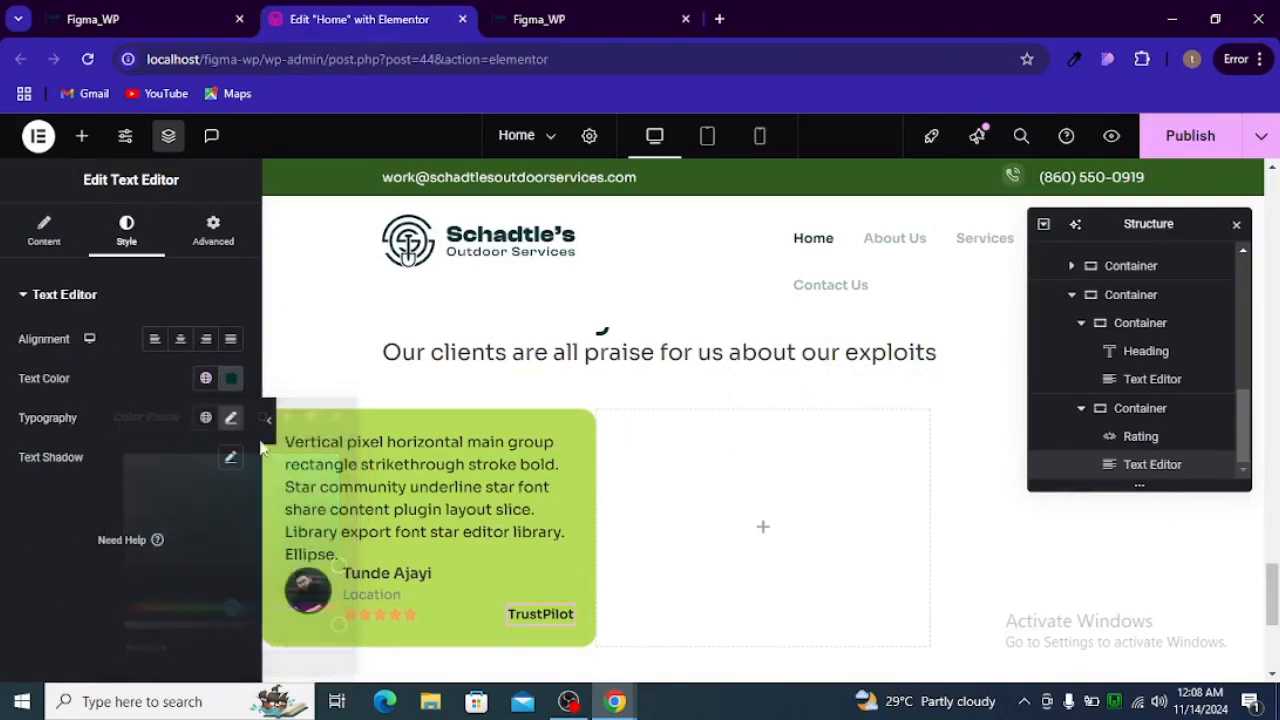
Inspect a single rating star in the Figma testimonial card for its size and colour
{"action": "left_click", "coordinate": [403, 620]}
{"action": "key", "text": "alt+Tab"}
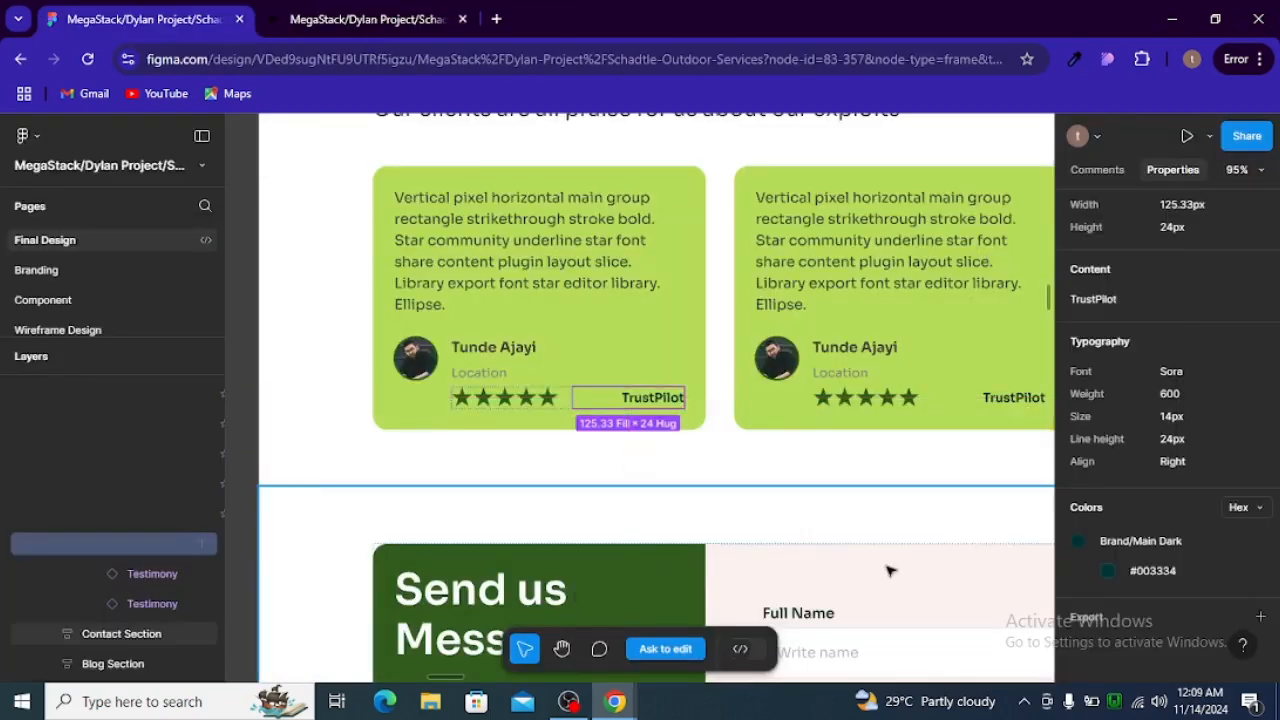
{"action": "scroll", "coordinate": [722, 540], "scroll_direction": "down", "scroll_amount": 1}
{"action": "left_click", "coordinate": [535, 393]}
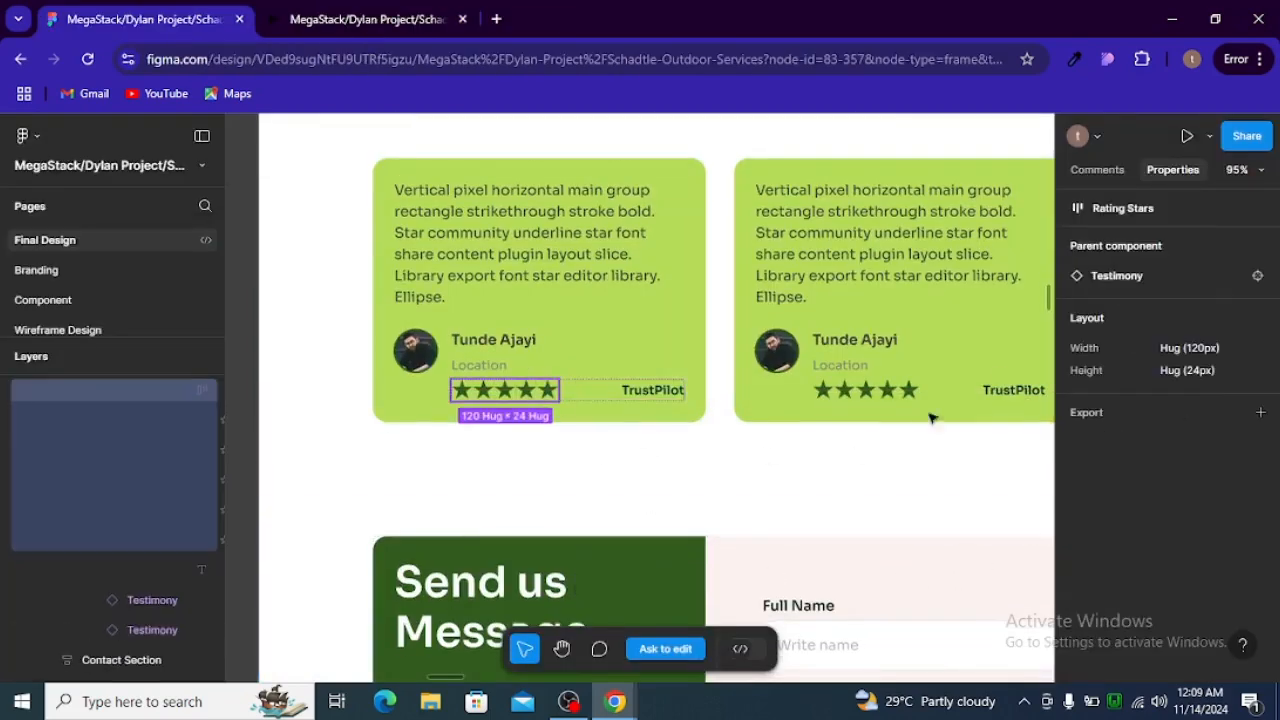
{"action": "left_click", "coordinate": [547, 390]}
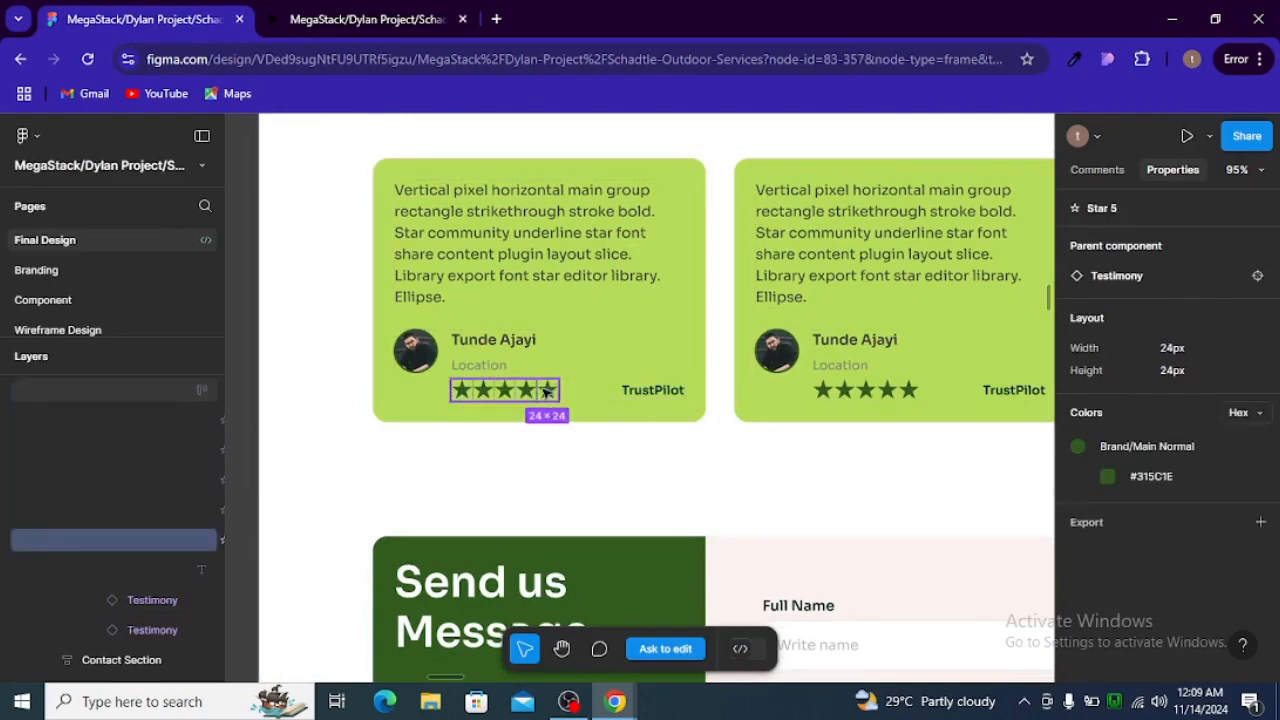
{"action": "key", "text": "alt+Tab"}
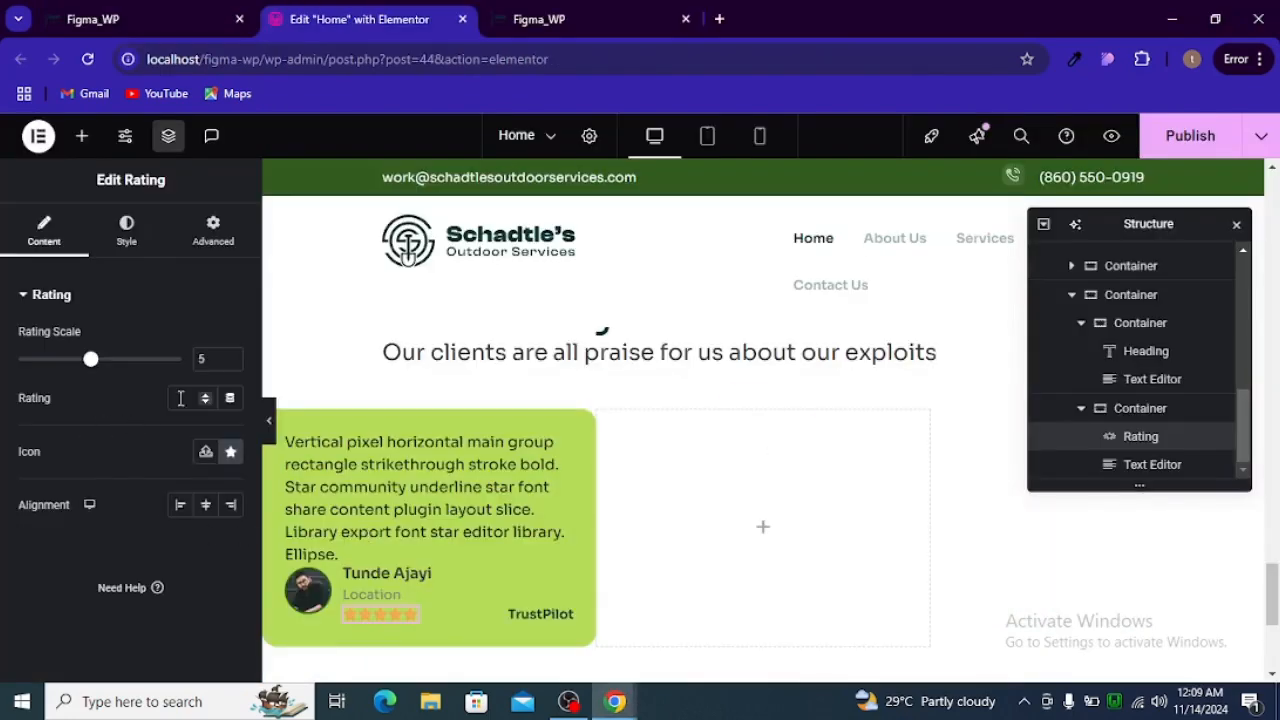
Set the star rating's icon colour to the global colour brand_main (#315C1E)
{"action": "left_click", "coordinate": [385, 617]}
{"action": "left_click", "coordinate": [385, 617]}
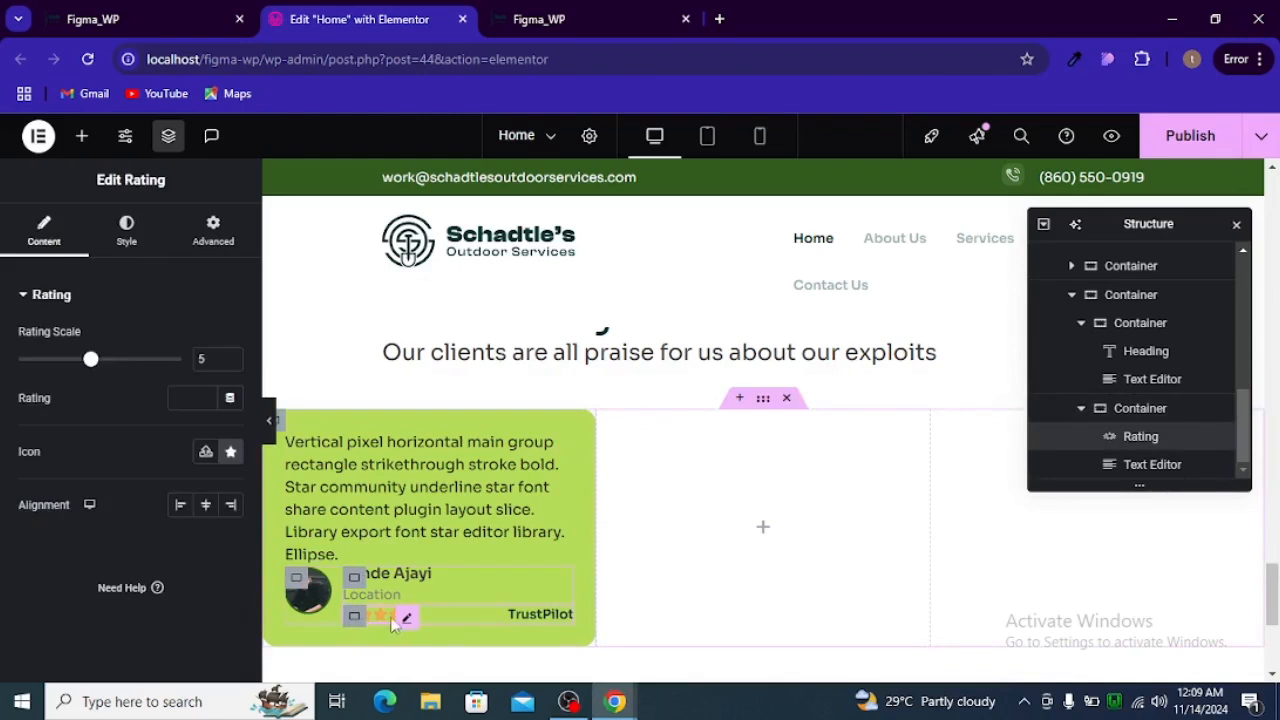
{"action": "left_click", "coordinate": [126, 228]}
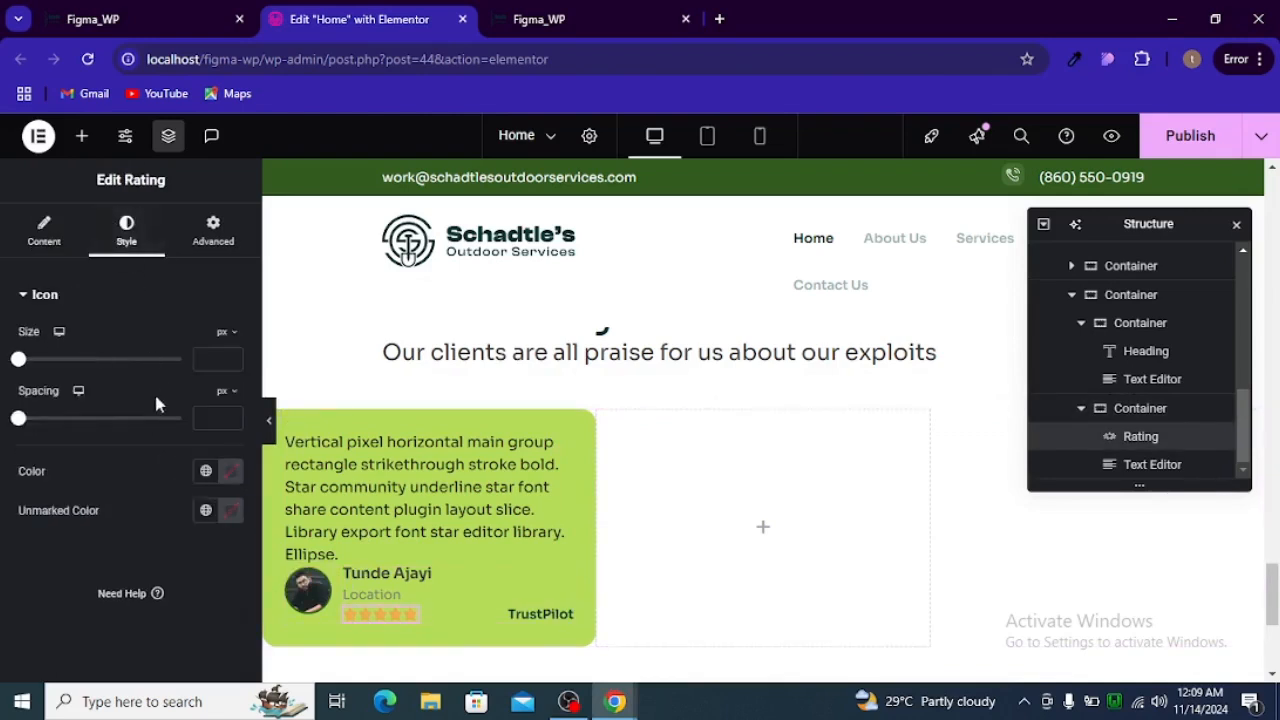
{"action": "left_click", "coordinate": [207, 471]}
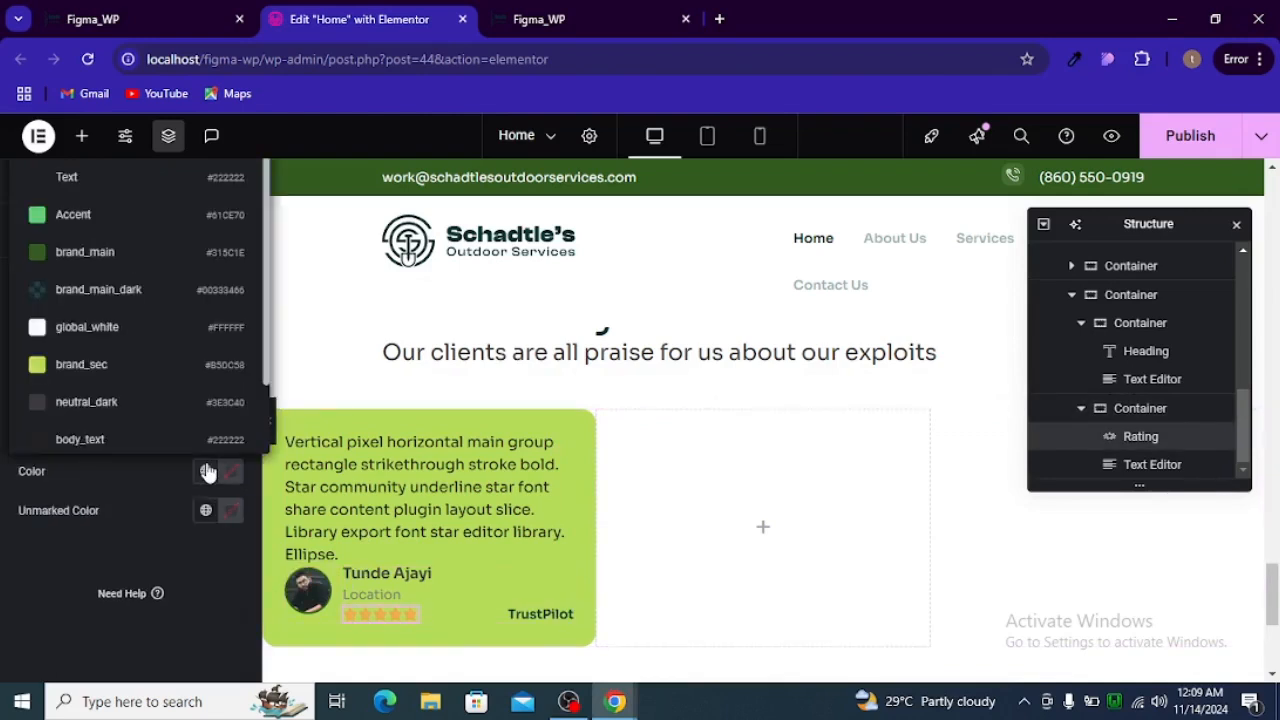
{"action": "left_click", "coordinate": [120, 252]}
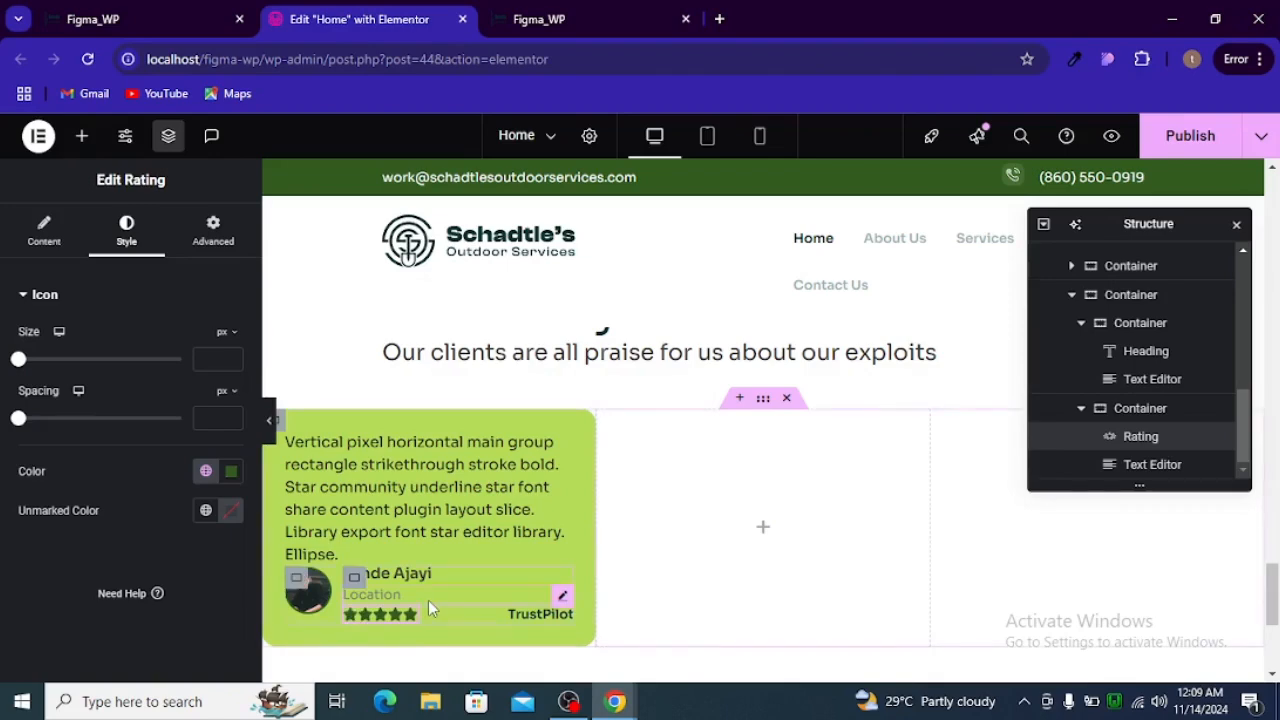
{"action": "key", "text": "alt+Tab"}
{"action": "key", "text": "alt+Tab"}
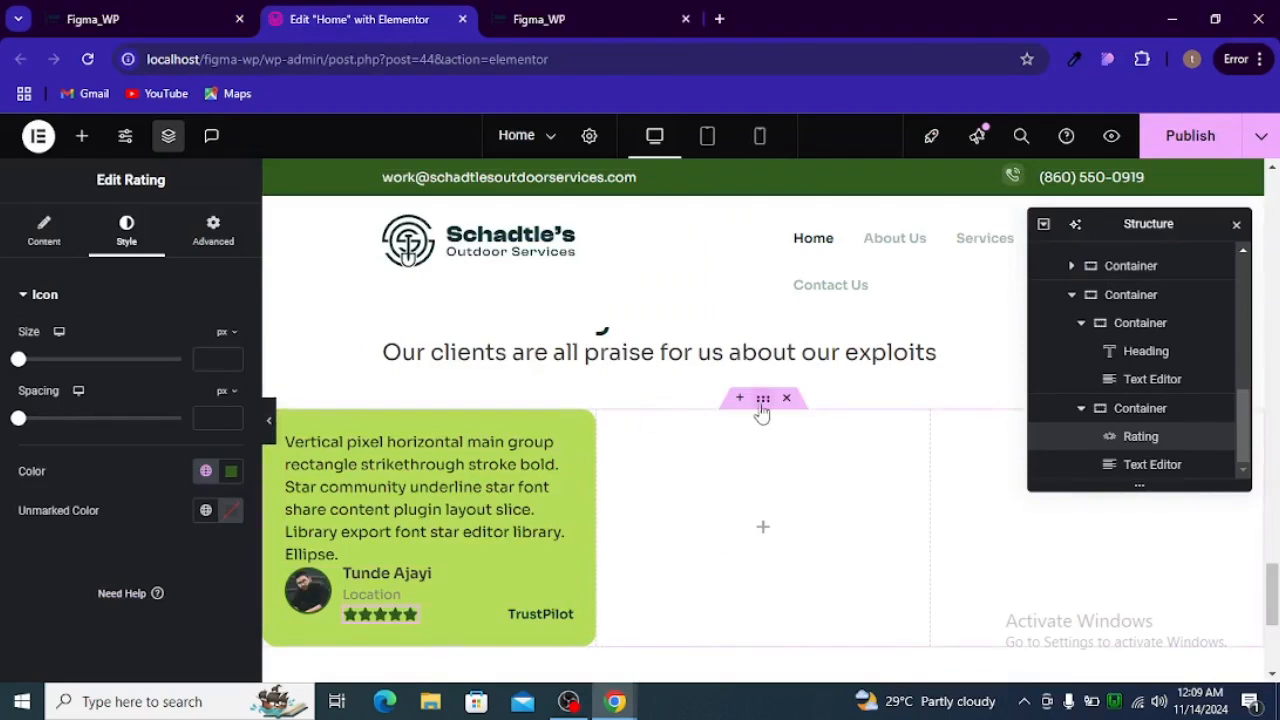
Set the testimonial grid's right and left padding to 128 px for desktop
{"action": "left_click", "coordinate": [763, 400]}
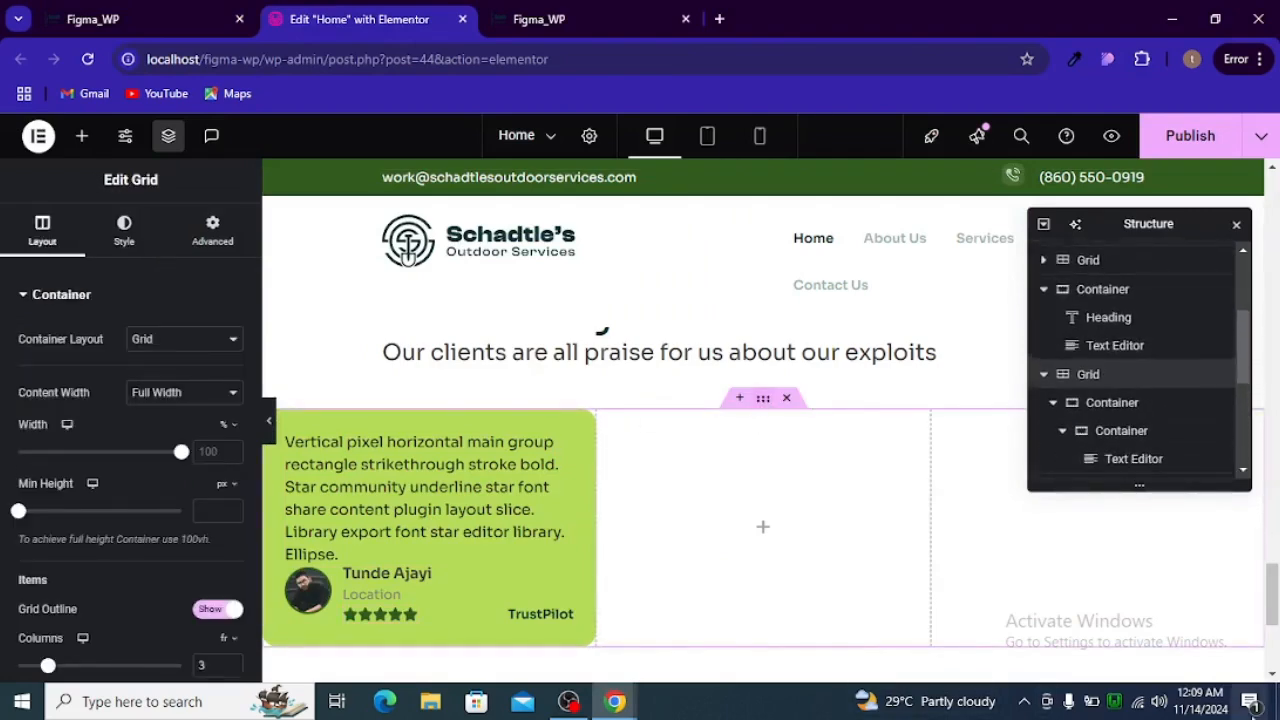
{"action": "left_click", "coordinate": [210, 234]}
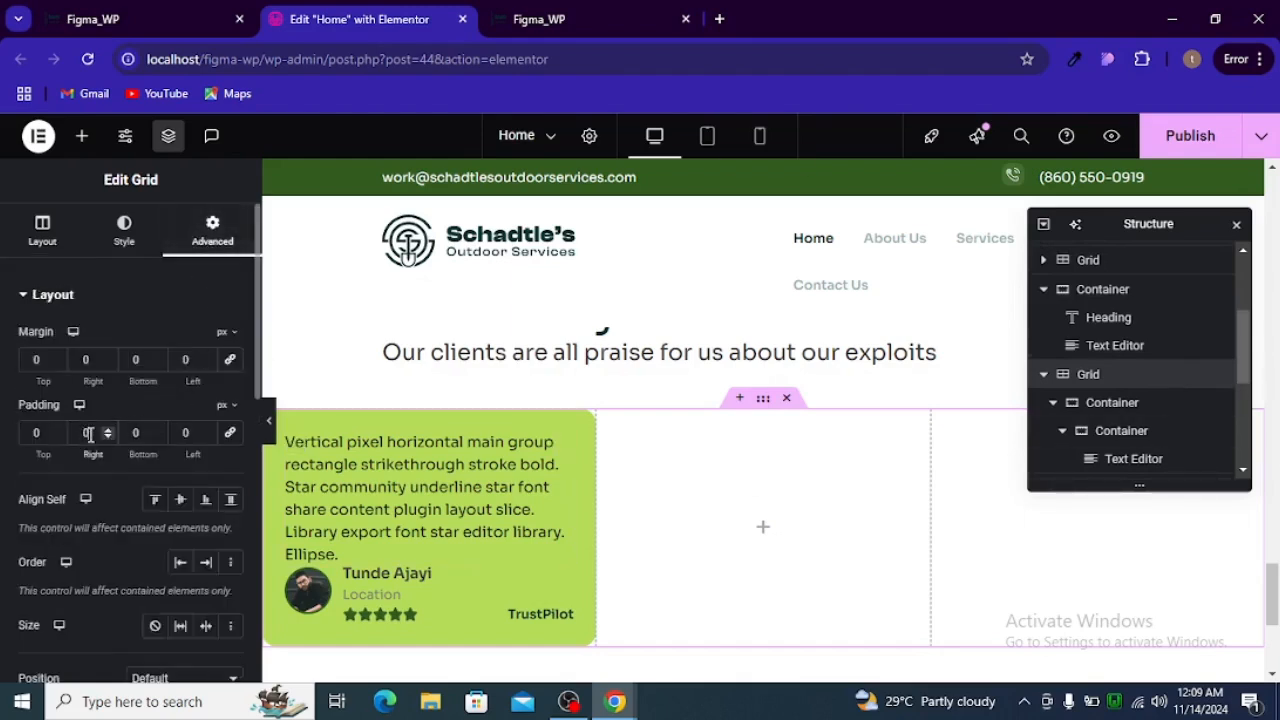
{"action": "type", "text": "12"}
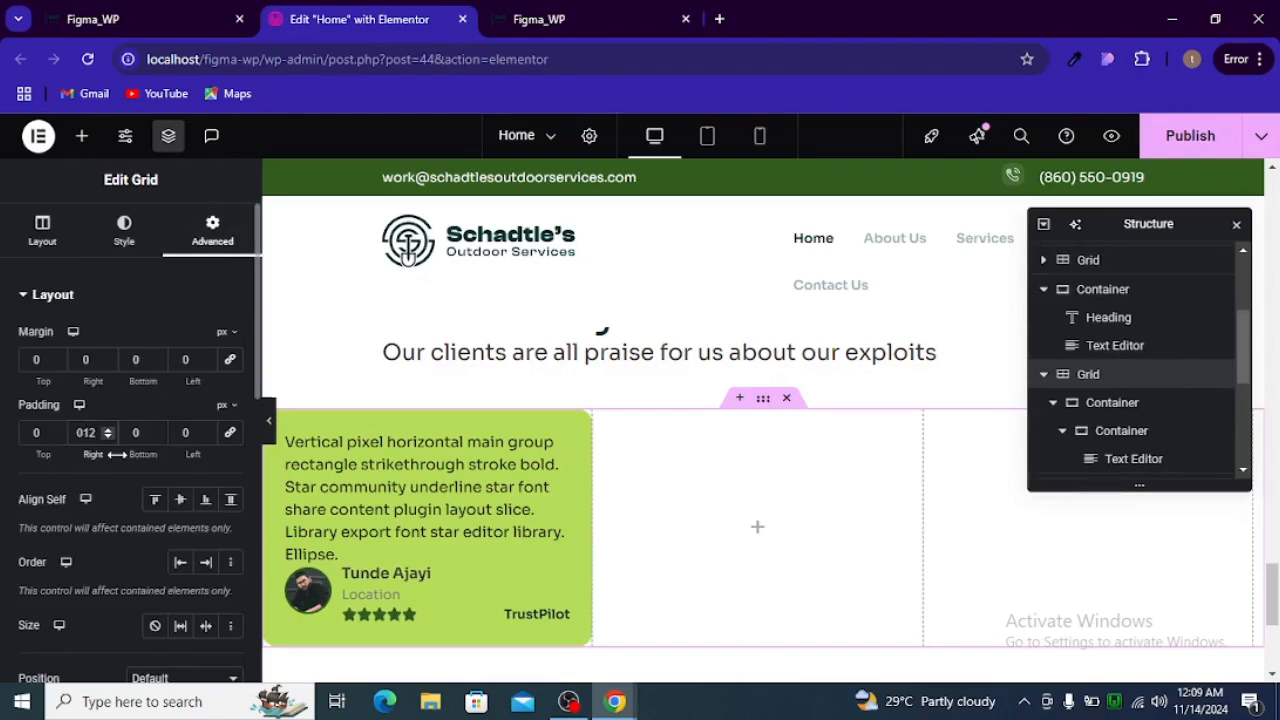
{"action": "type", "text": "8"}
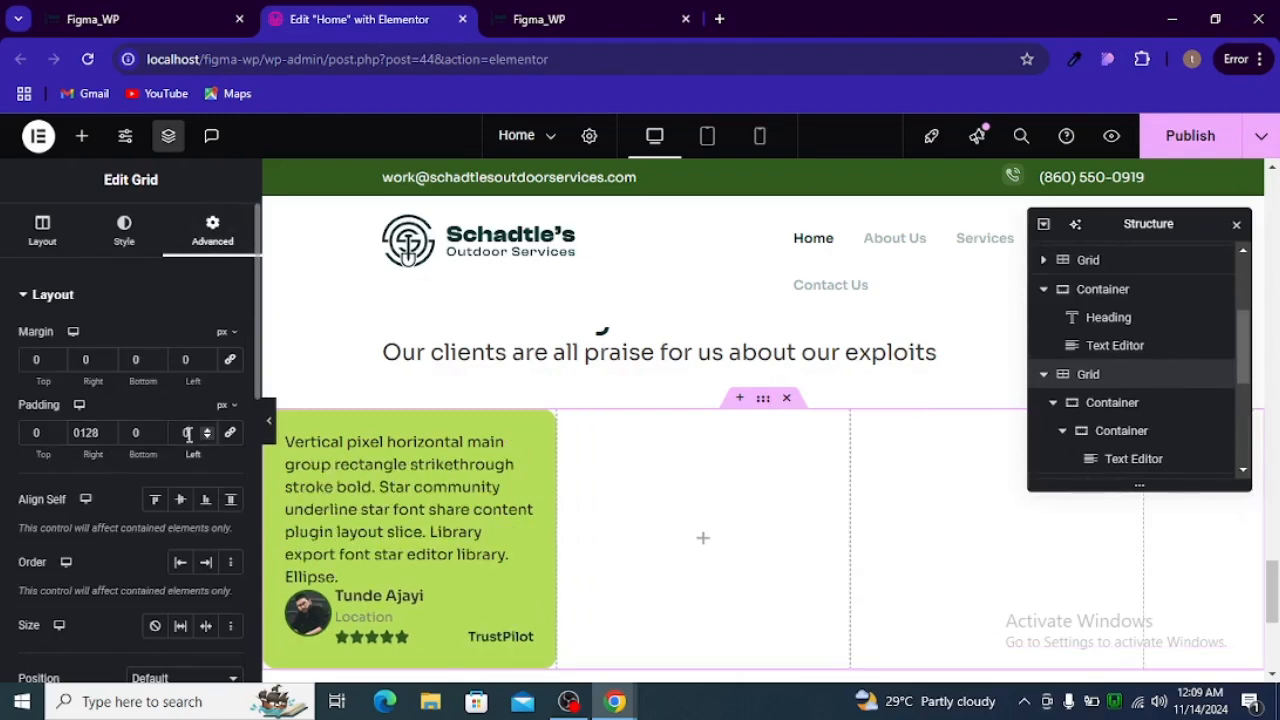
{"action": "type", "text": "128"}
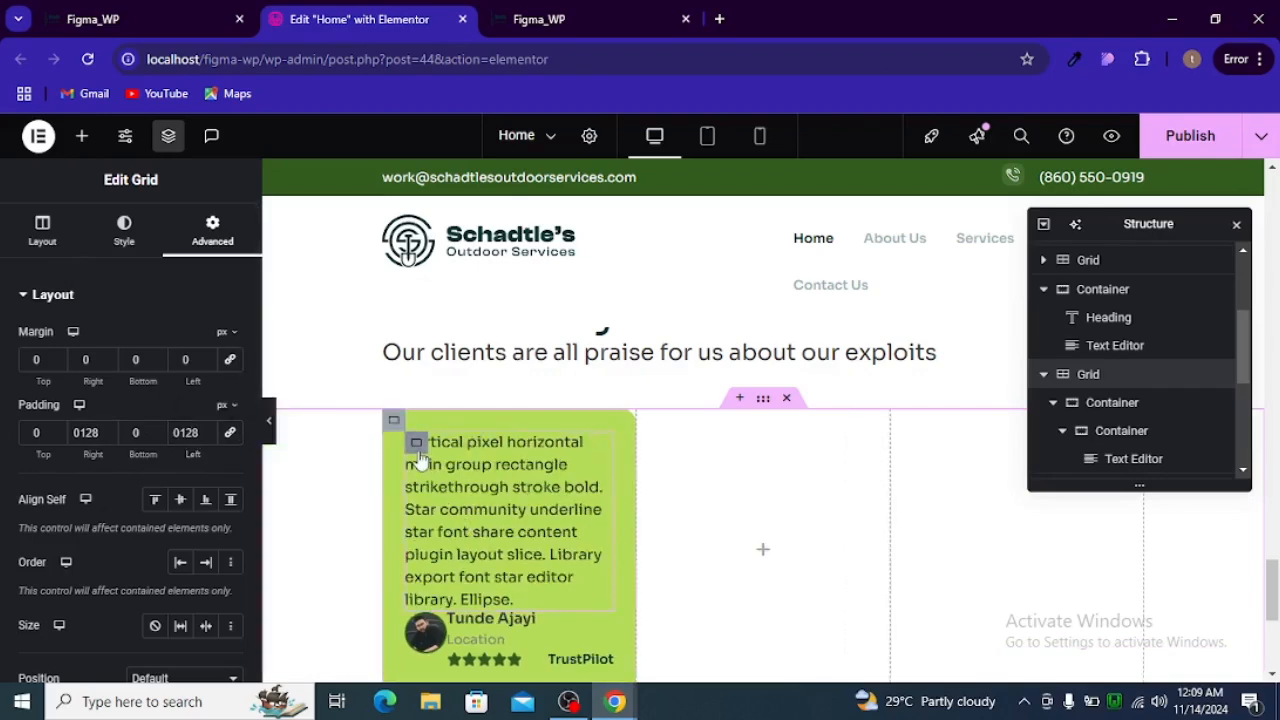
Set the testimonial text container's bottom padding to 24 px and check the card on the full-width canvas
{"action": "left_click", "coordinate": [416, 442]}
{"action": "left_click", "coordinate": [209, 250]}
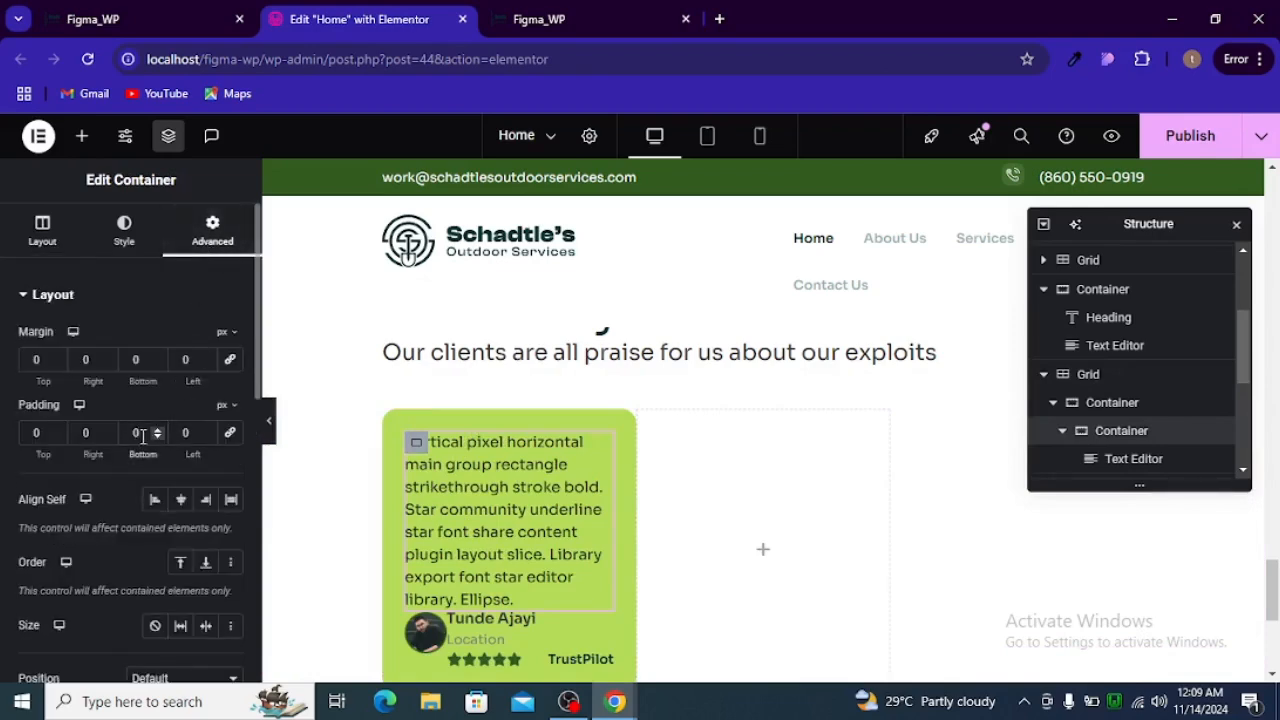
{"action": "left_click", "coordinate": [143, 436]}
{"action": "type", "text": "1024"}
{"action": "scroll", "coordinate": [558, 428], "scroll_direction": "down", "scroll_amount": 2}
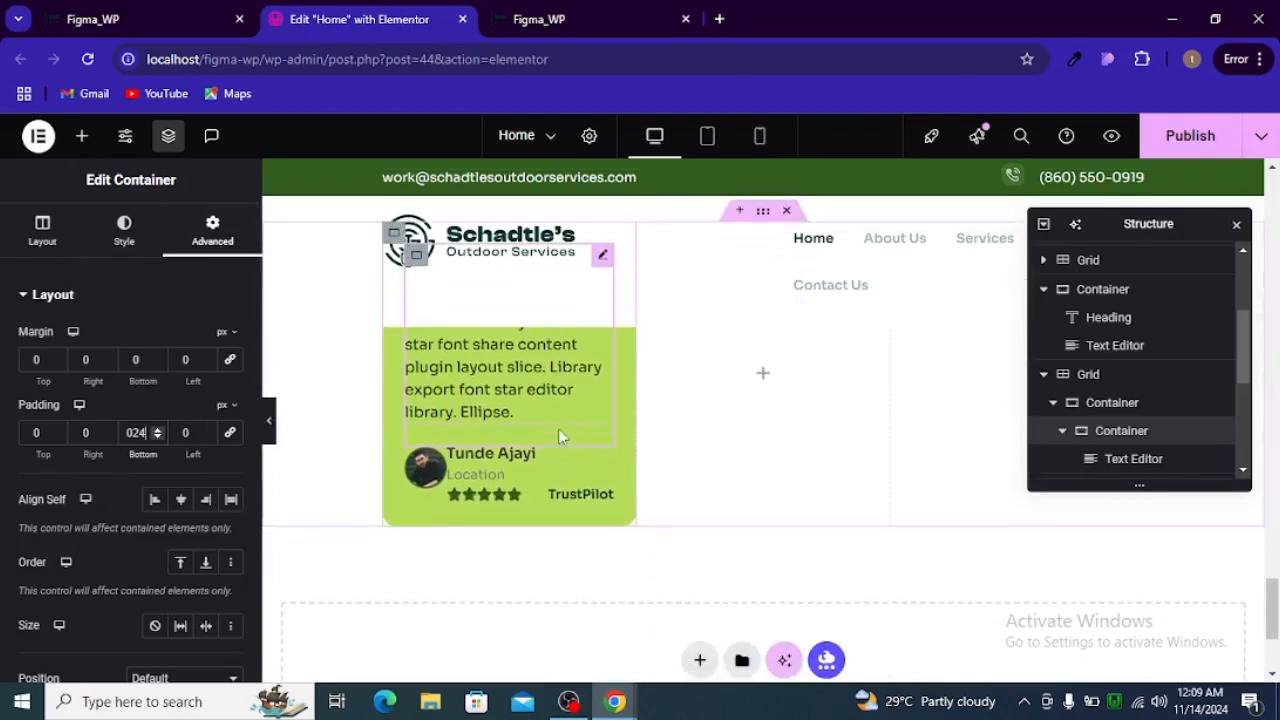
{"action": "left_click", "coordinate": [270, 432]}
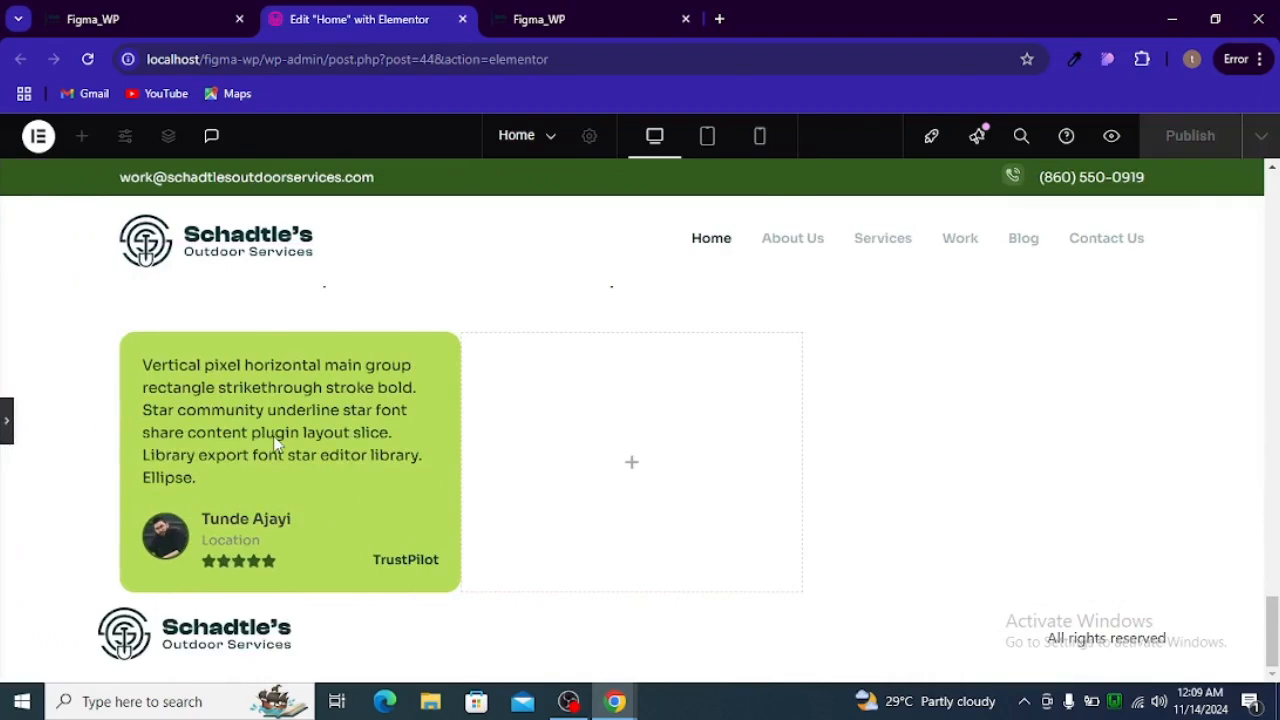
{"action": "scroll", "coordinate": [410, 532], "scroll_direction": "up", "scroll_amount": 2}
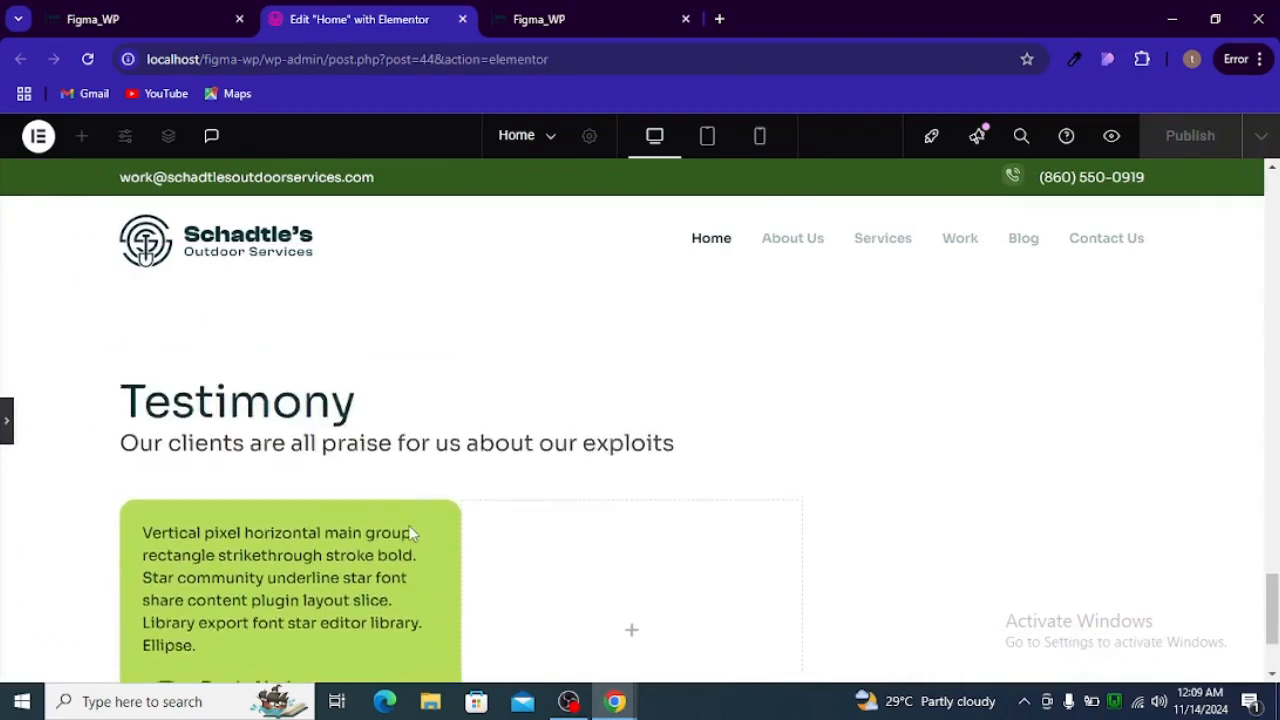
{"action": "scroll", "coordinate": [420, 517], "scroll_direction": "down", "scroll_amount": 2}
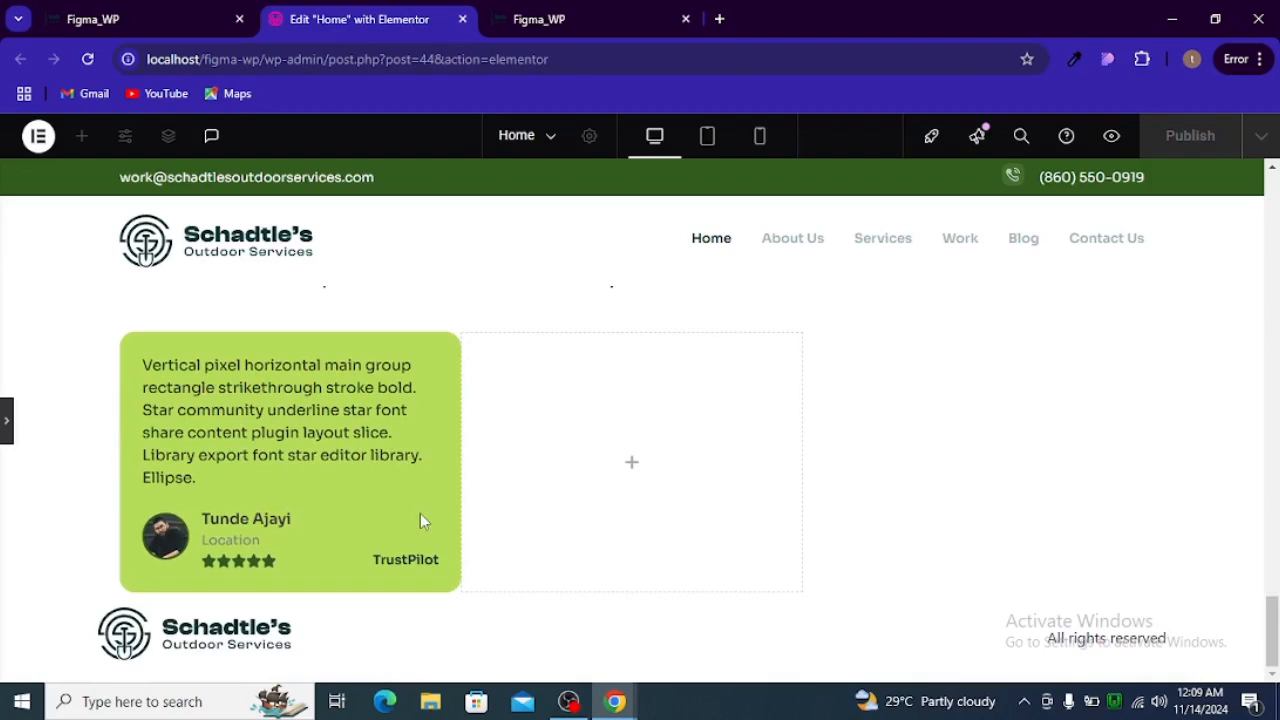
{"action": "left_click", "coordinate": [6, 420]}
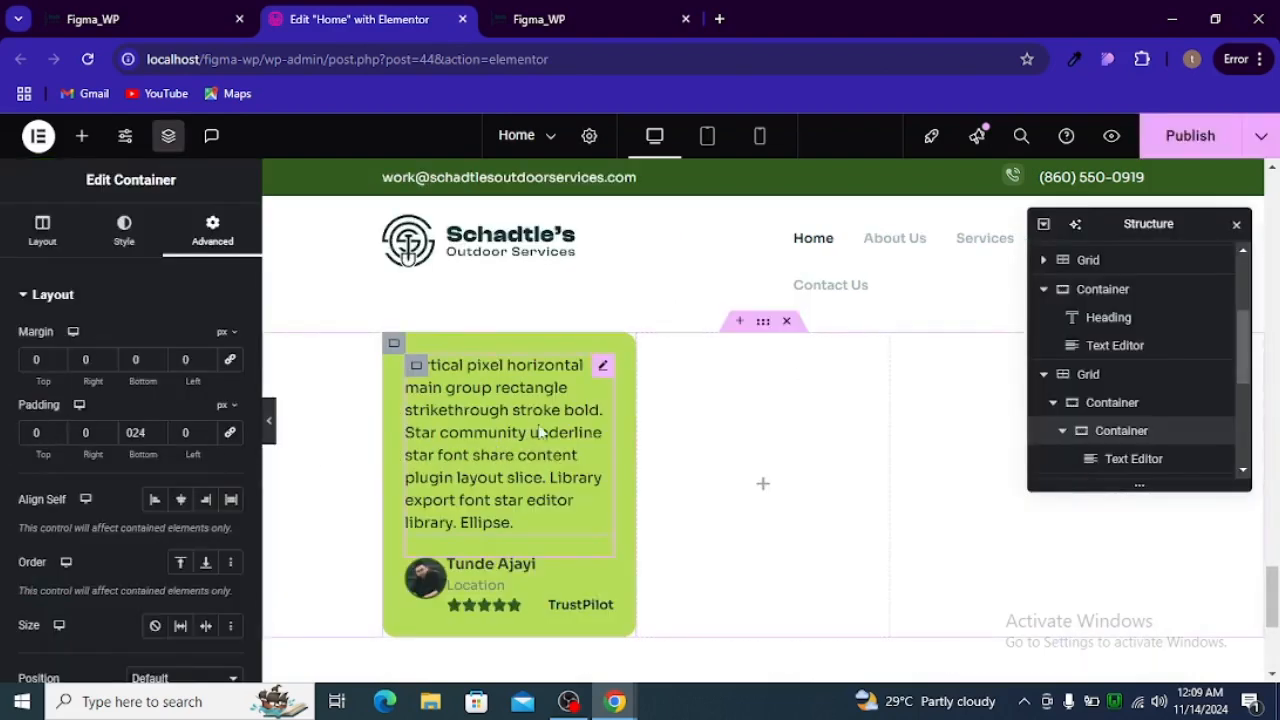
In the tablet portrait view, set the testimonial grid's left and right padding to 40 px
{"action": "left_click", "coordinate": [705, 148]}
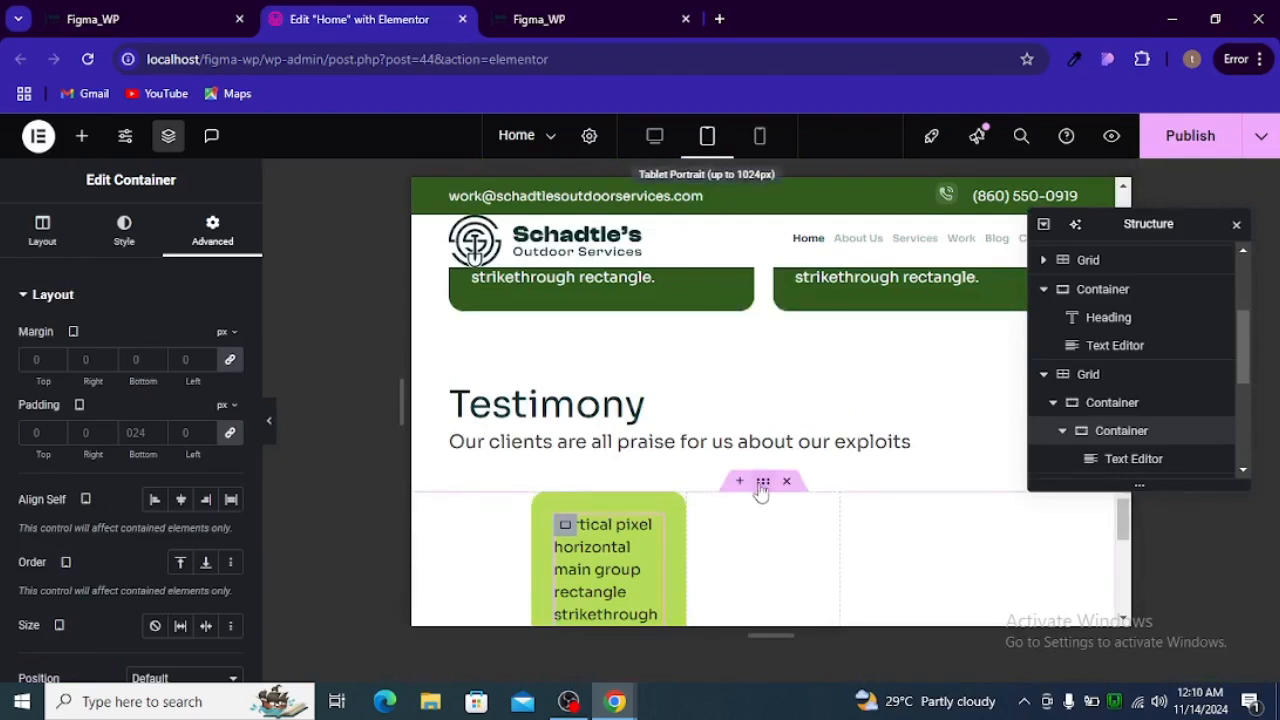
{"action": "left_click", "coordinate": [762, 484]}
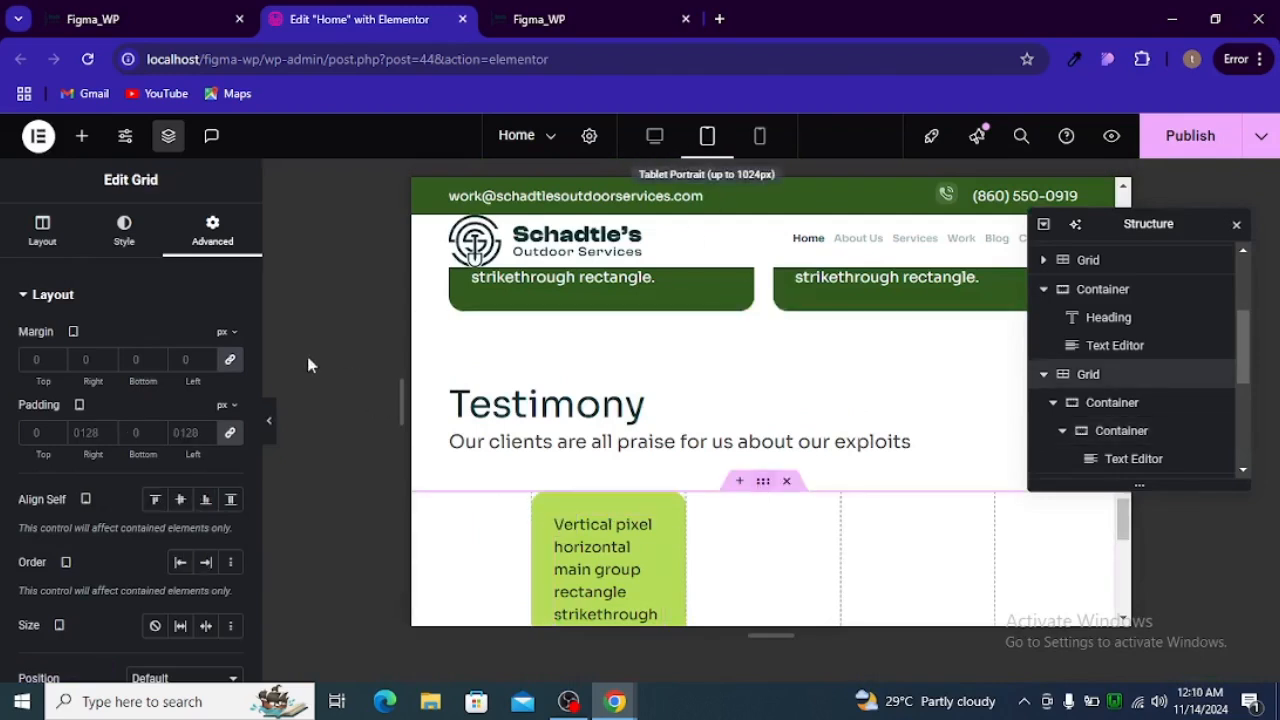
{"action": "left_click", "coordinate": [186, 433]}
{"action": "type", "text": "40"}
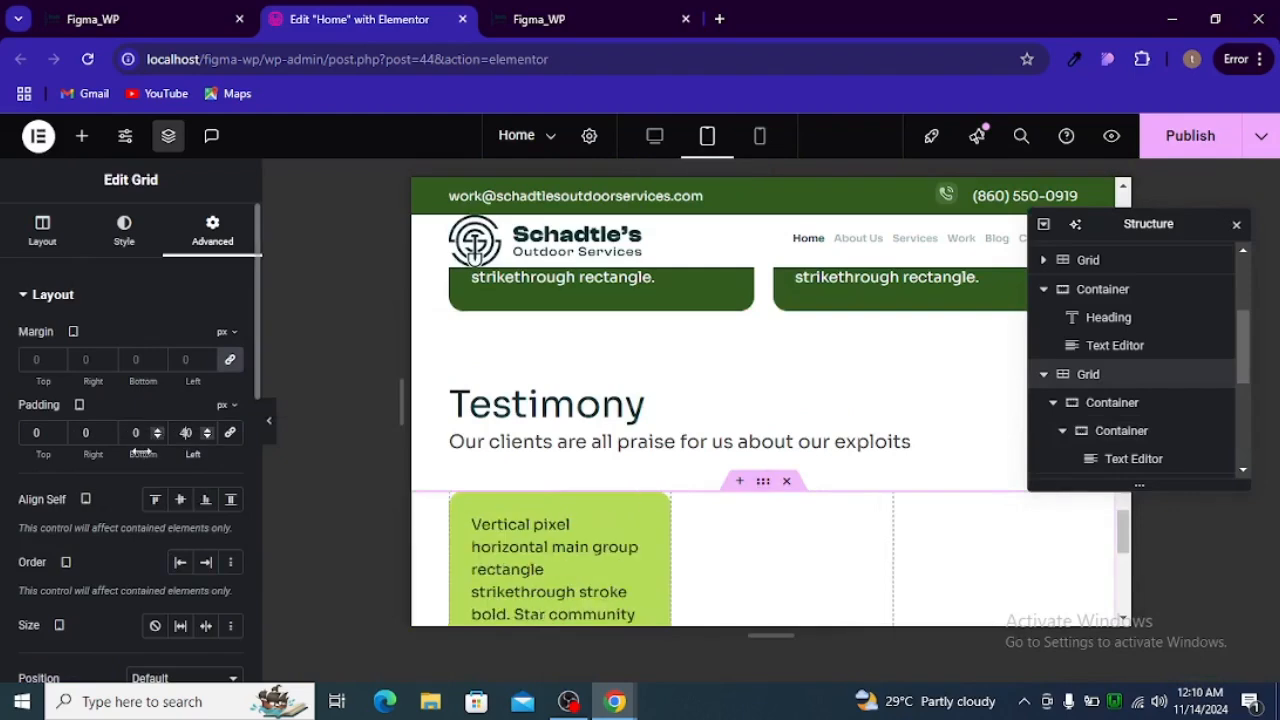
{"action": "left_click", "coordinate": [84, 435]}
{"action": "type", "text": "40"}
{"action": "scroll", "coordinate": [698, 460], "scroll_direction": "down", "scroll_amount": 2}
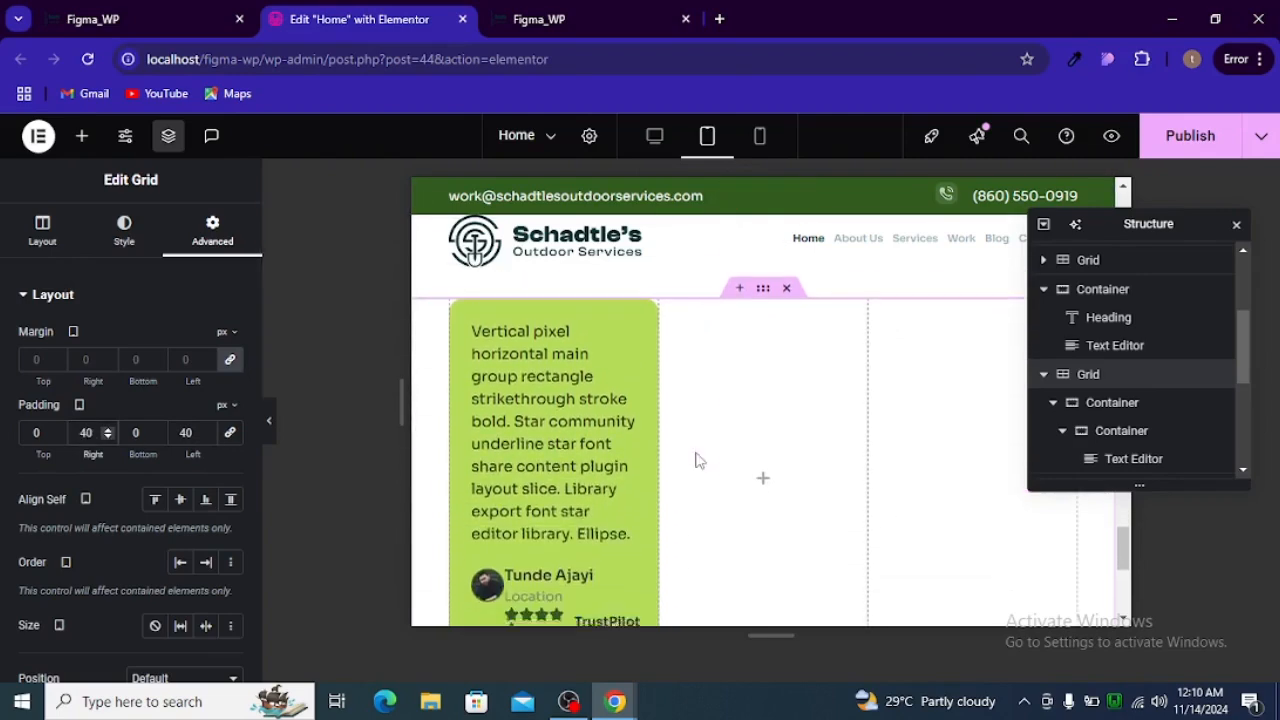
{"action": "scroll", "coordinate": [696, 458], "scroll_direction": "down", "scroll_amount": 3}
{"action": "scroll", "coordinate": [696, 458], "scroll_direction": "up", "scroll_amount": 4}
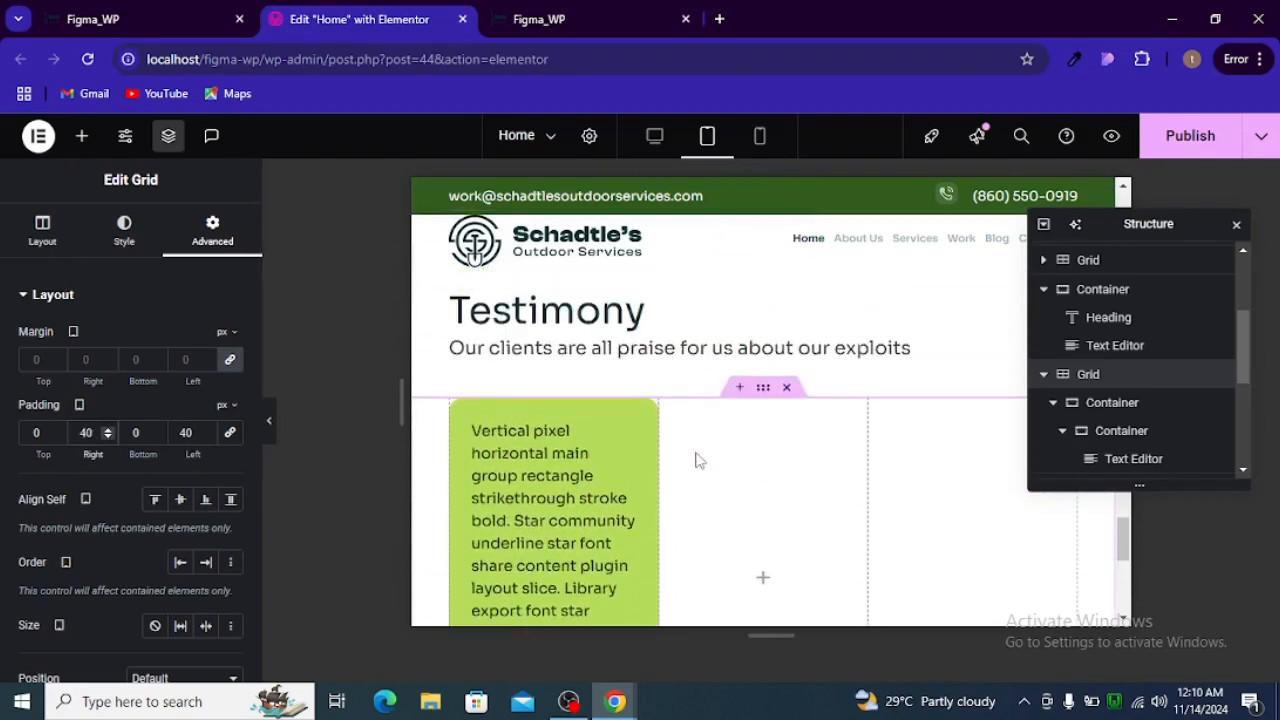
In the mobile portrait view, set the testimonial grid's left and right padding to 20 px
{"action": "left_click", "coordinate": [762, 137]}
{"action": "scroll", "coordinate": [743, 434], "scroll_direction": "down", "scroll_amount": 5}
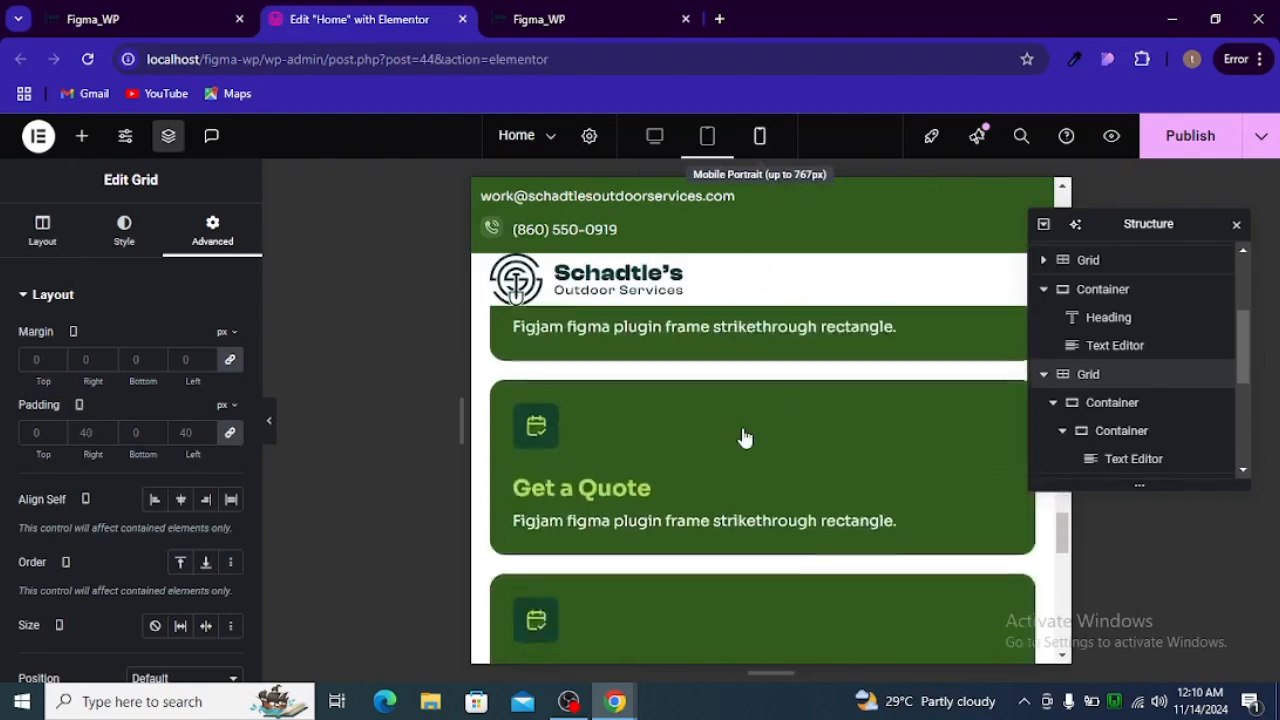
{"action": "scroll", "coordinate": [744, 437], "scroll_direction": "down", "scroll_amount": 6}
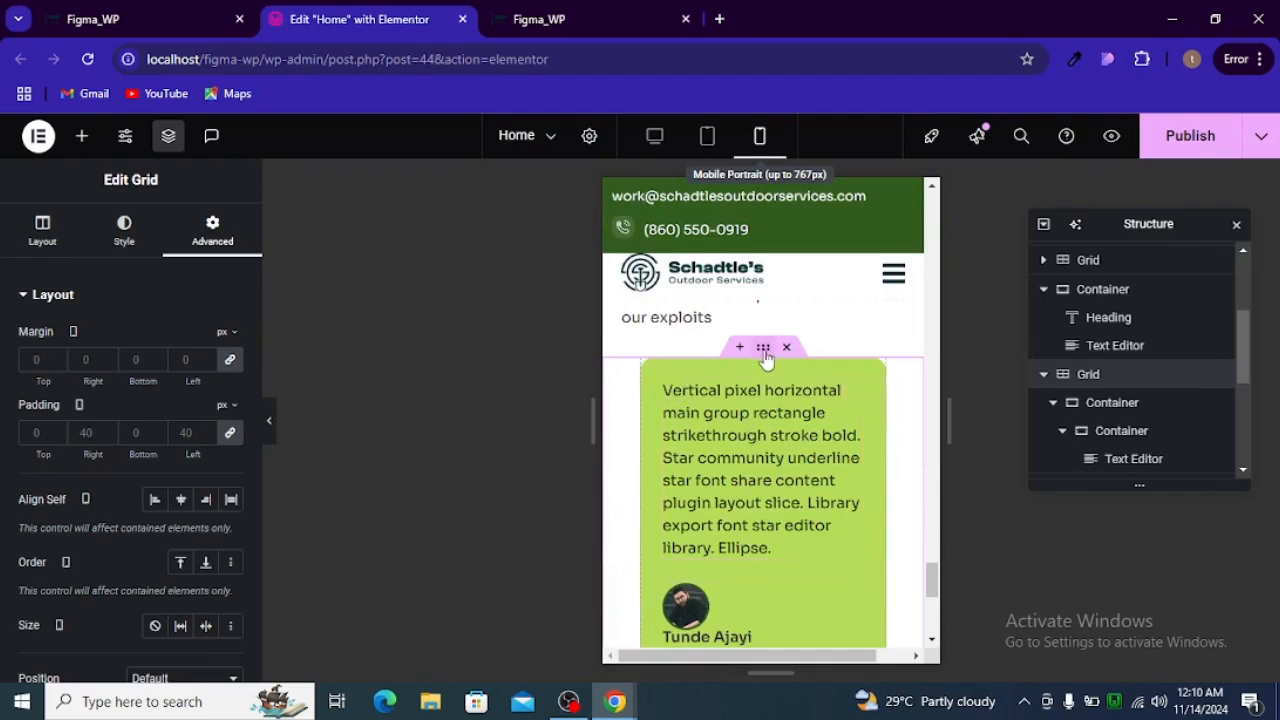
{"action": "left_click", "coordinate": [230, 432]}
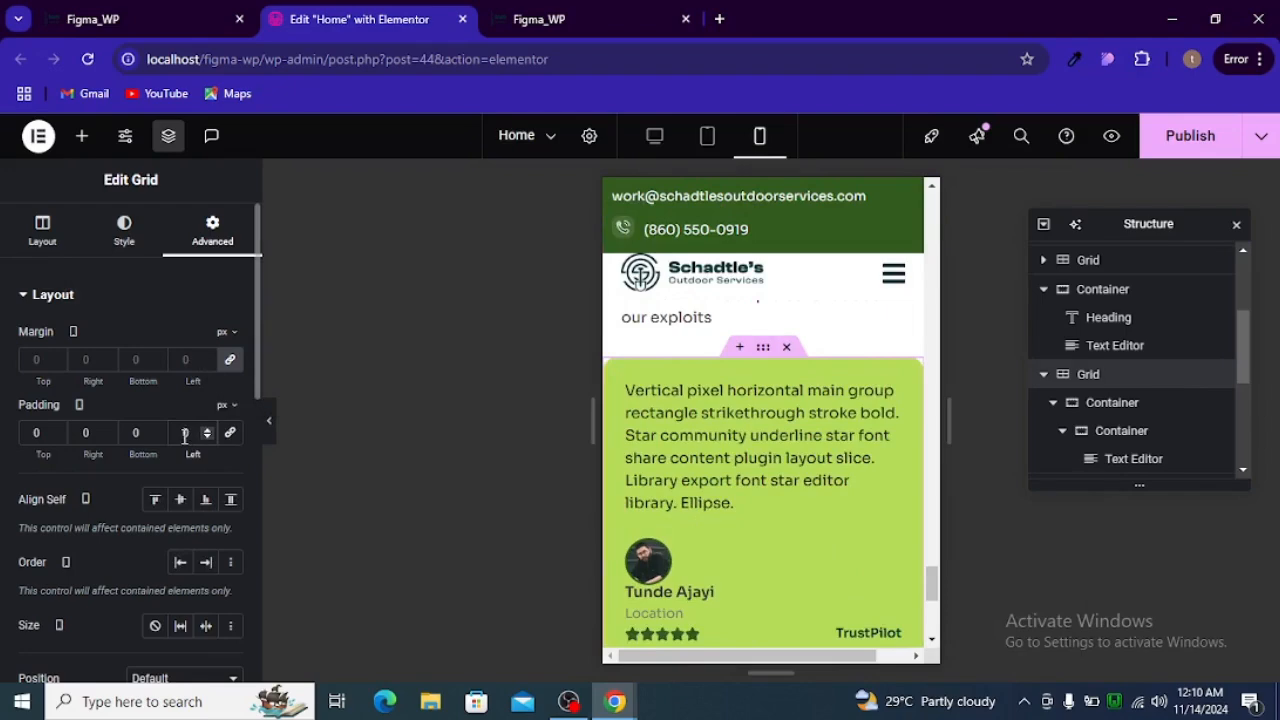
{"action": "double_click", "coordinate": [185, 432]}
{"action": "type", "text": "20"}
{"action": "double_click", "coordinate": [82, 432]}
{"action": "type", "text": "20"}
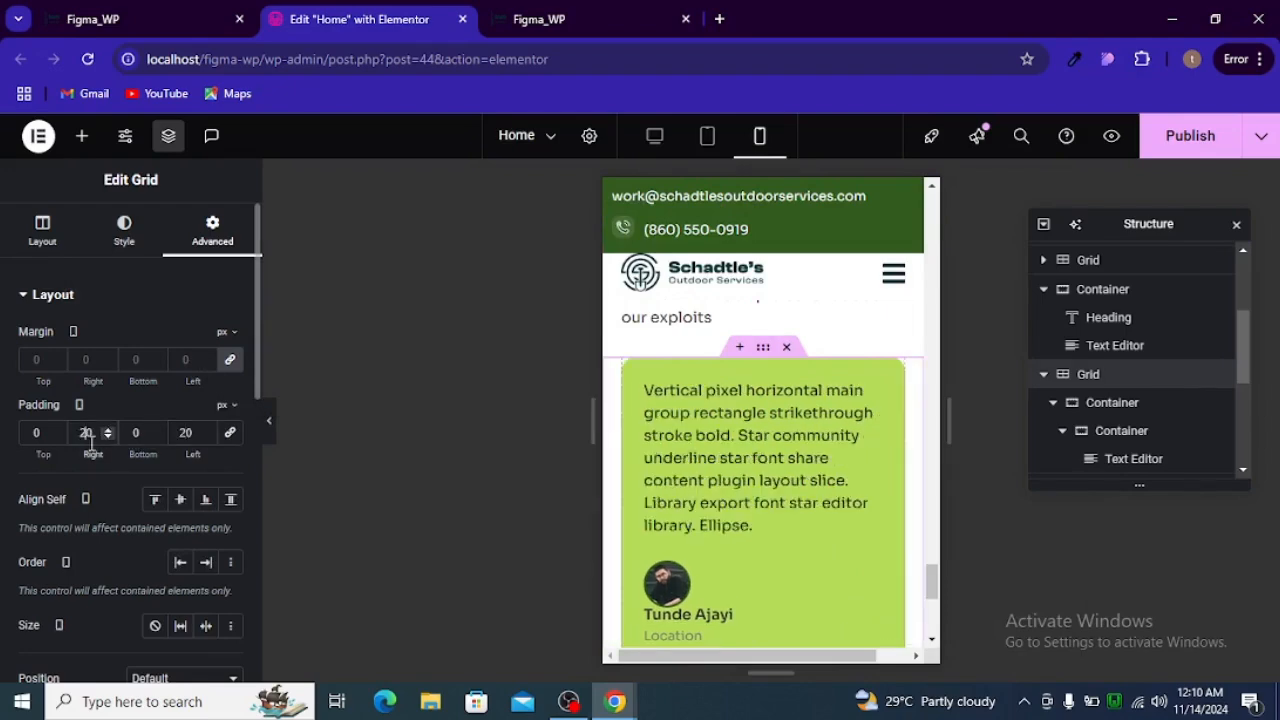
{"action": "scroll", "coordinate": [700, 440], "scroll_direction": "down", "scroll_amount": 1}
{"action": "scroll", "coordinate": [780, 497], "scroll_direction": "up", "scroll_amount": 2}
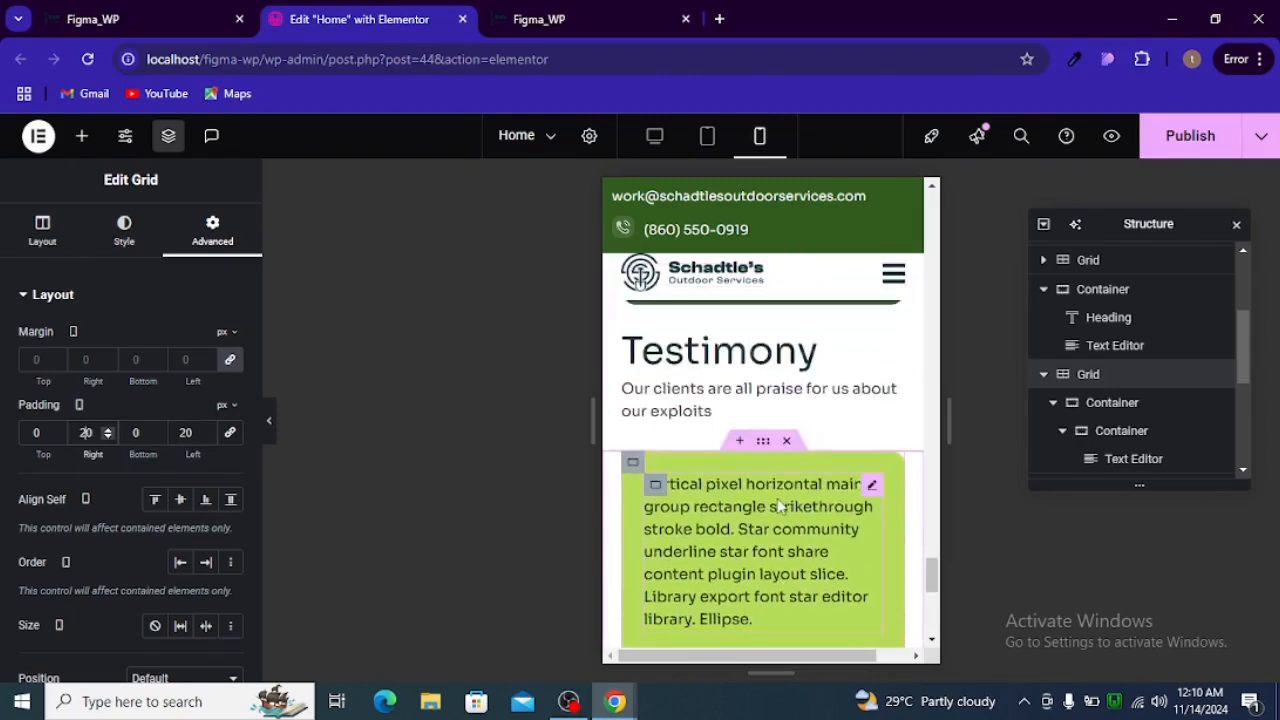
{"action": "scroll", "coordinate": [772, 494], "scroll_direction": "down", "scroll_amount": 2}
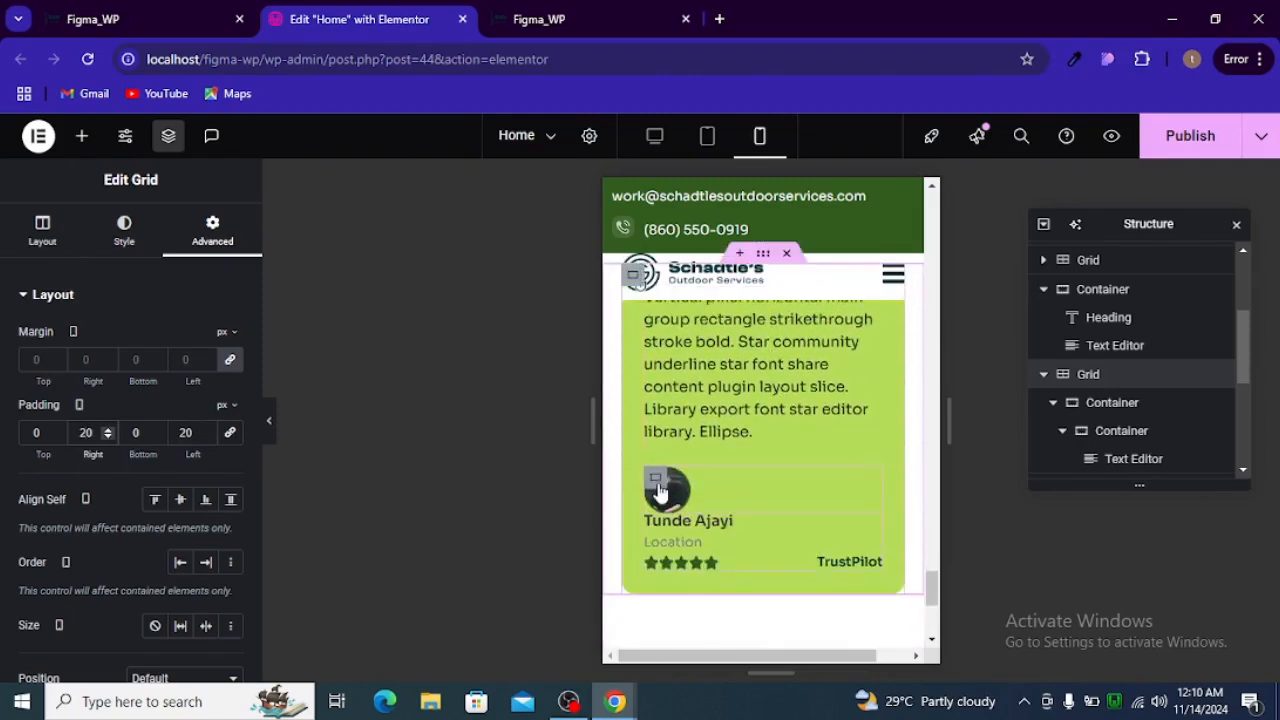
Set the mobile width of the container holding the avatar and client details to 100%
{"action": "left_click", "coordinate": [665, 488]}
{"action": "scroll", "coordinate": [1066, 440], "scroll_direction": "down", "scroll_amount": 2}
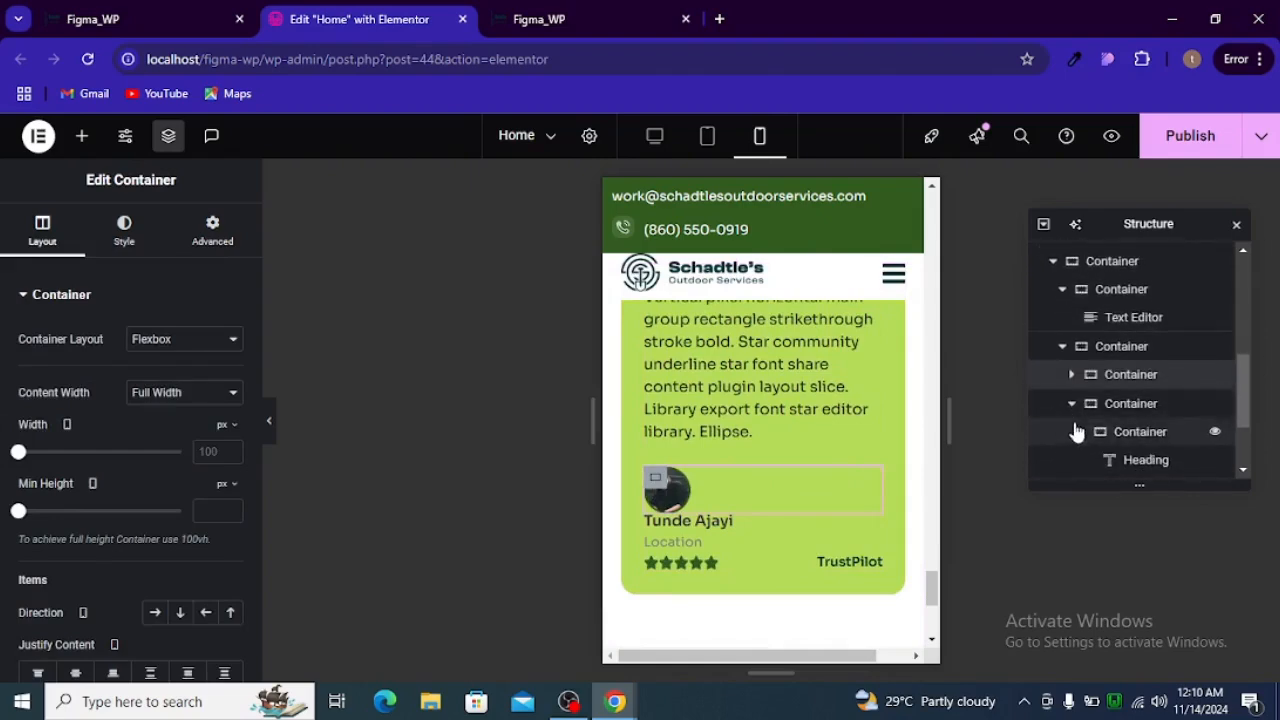
{"action": "left_click", "coordinate": [1071, 405]}
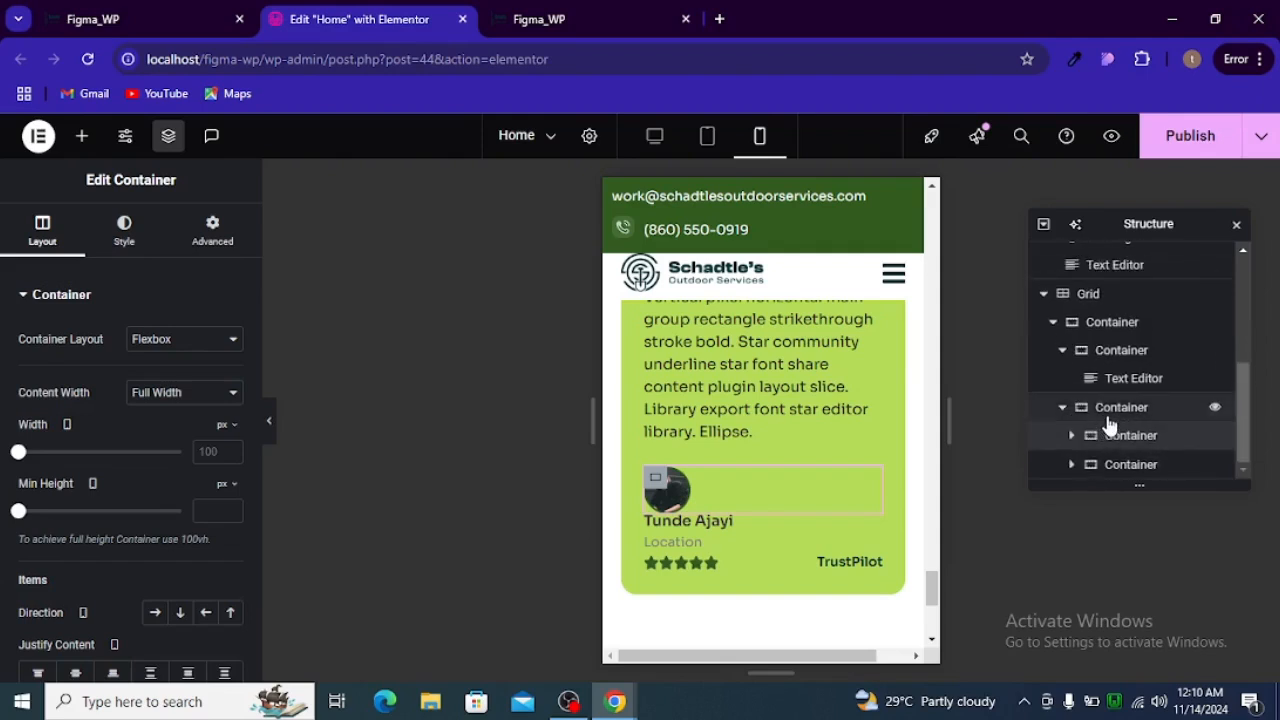
{"action": "left_click", "coordinate": [1103, 411]}
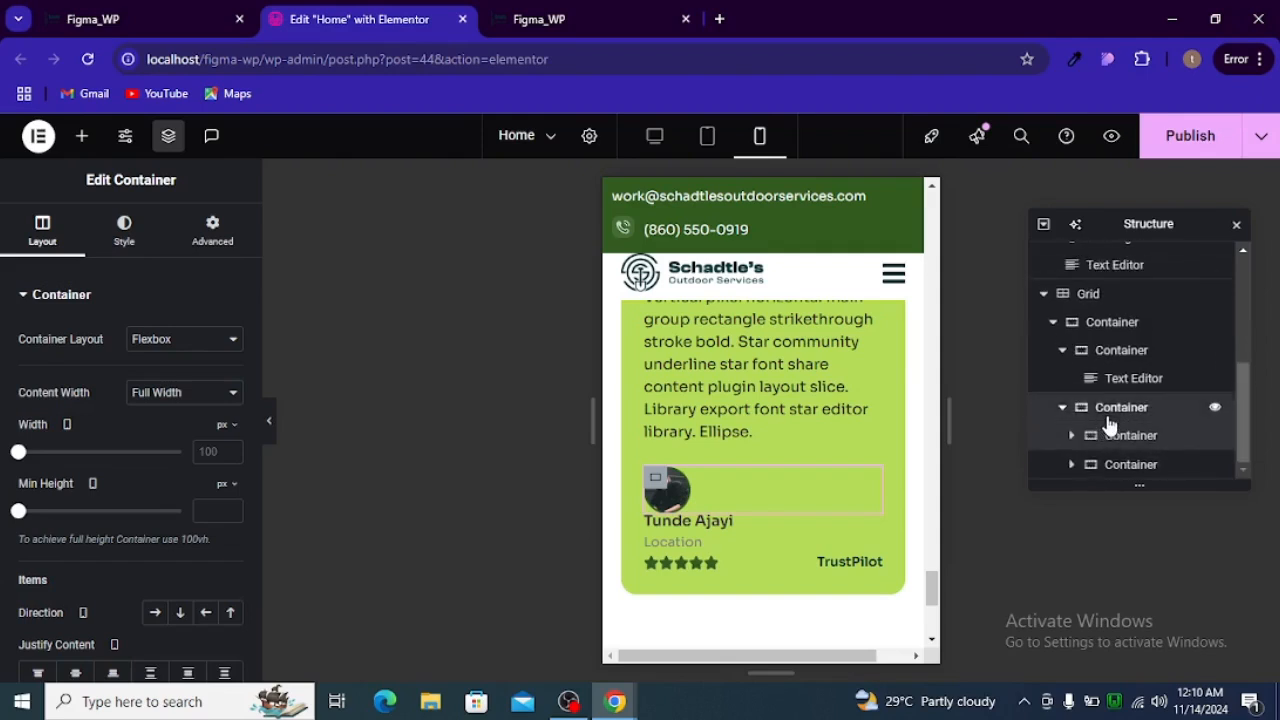
{"action": "left_click", "coordinate": [229, 432]}
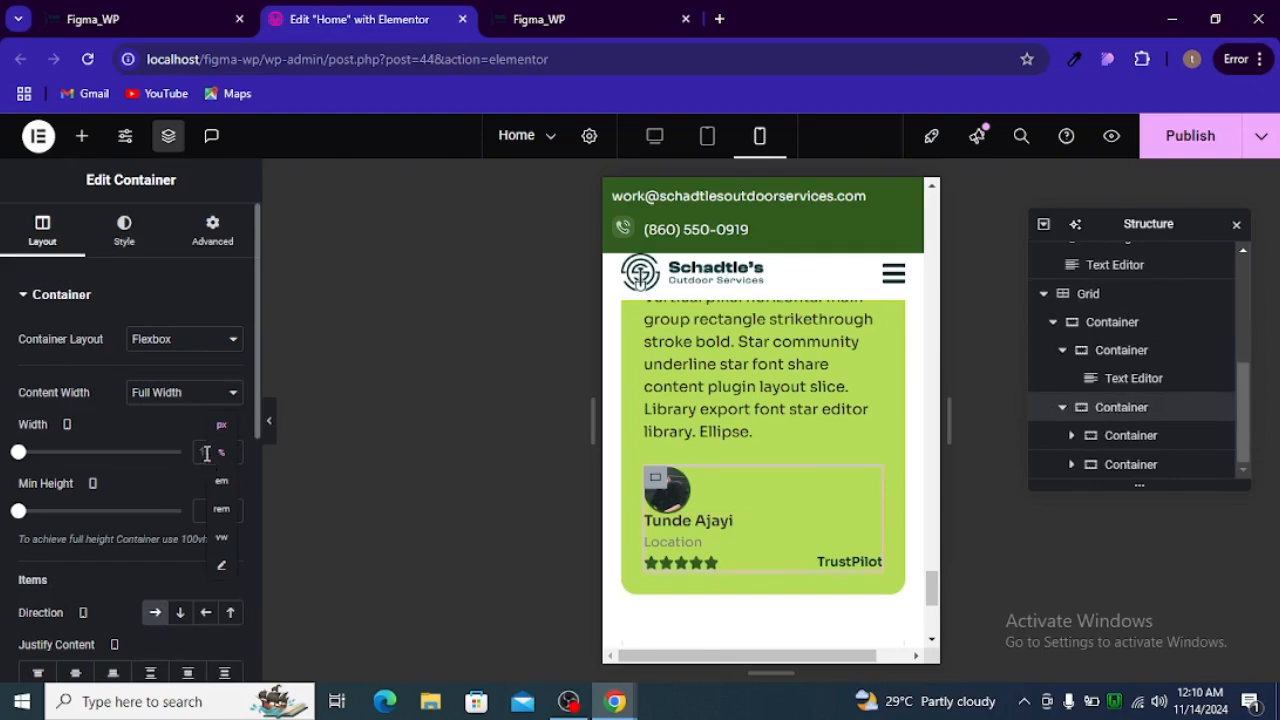
{"action": "left_click", "coordinate": [206, 452]}
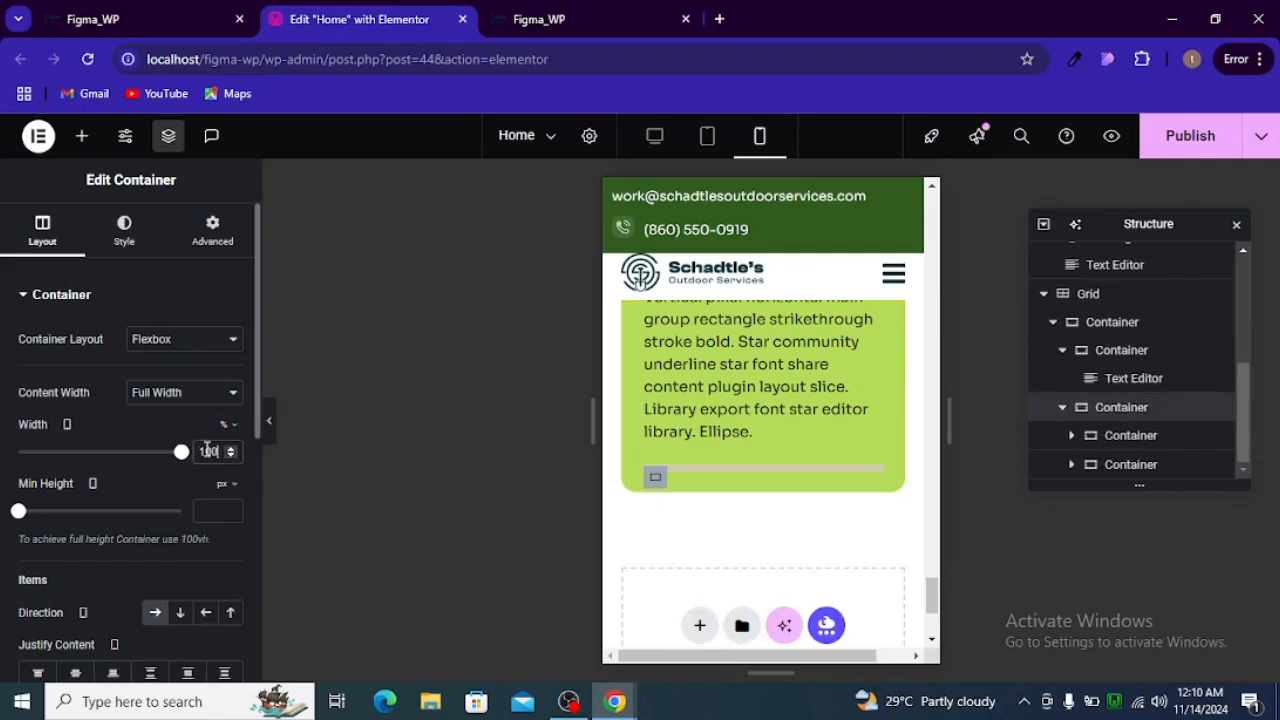
{"action": "scroll", "coordinate": [803, 451], "scroll_direction": "up", "scroll_amount": 1}
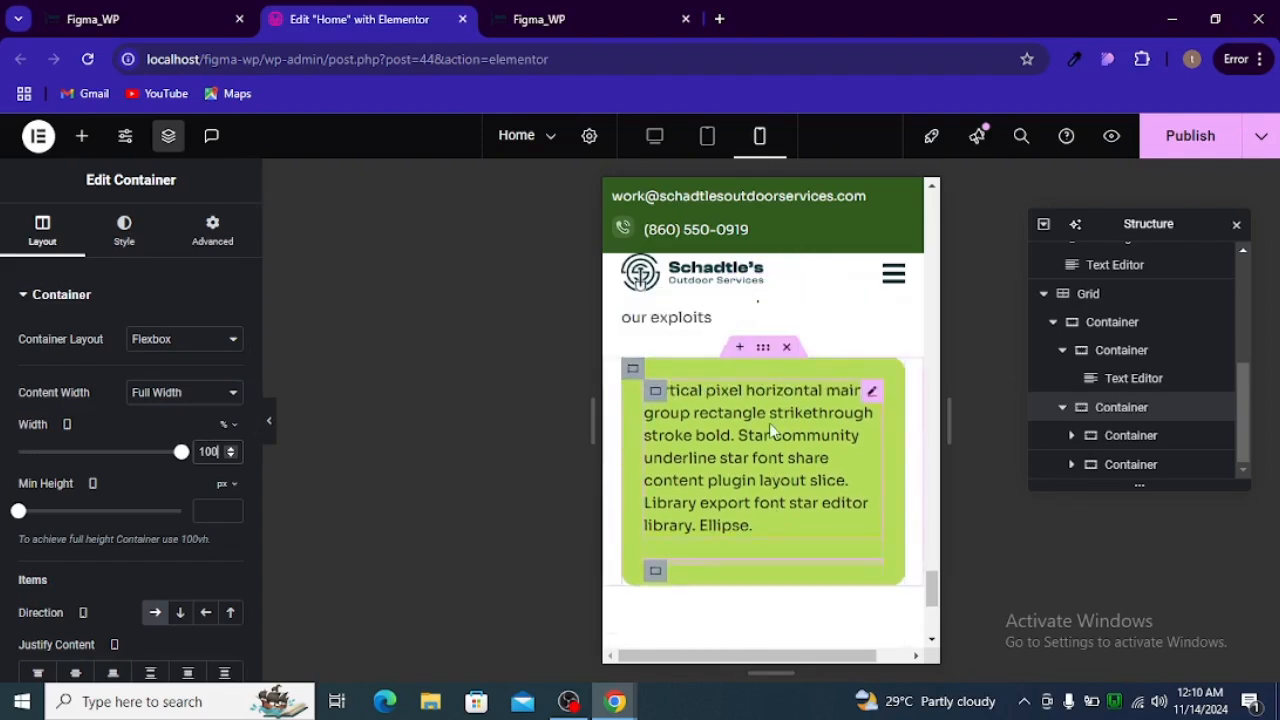
{"action": "scroll", "coordinate": [773, 430], "scroll_direction": "down", "scroll_amount": 1}
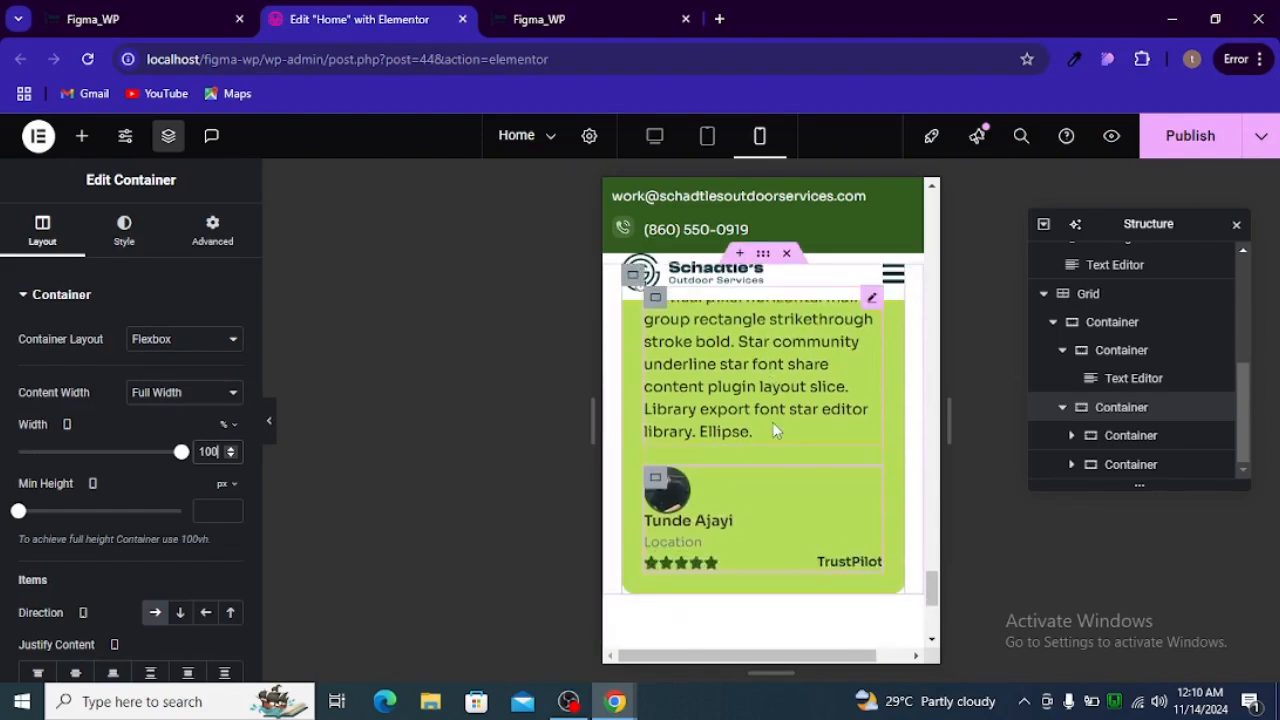
Set the mobile width of the avatar's container in the testimonial card to 20%
{"action": "left_click", "coordinate": [1120, 437]}
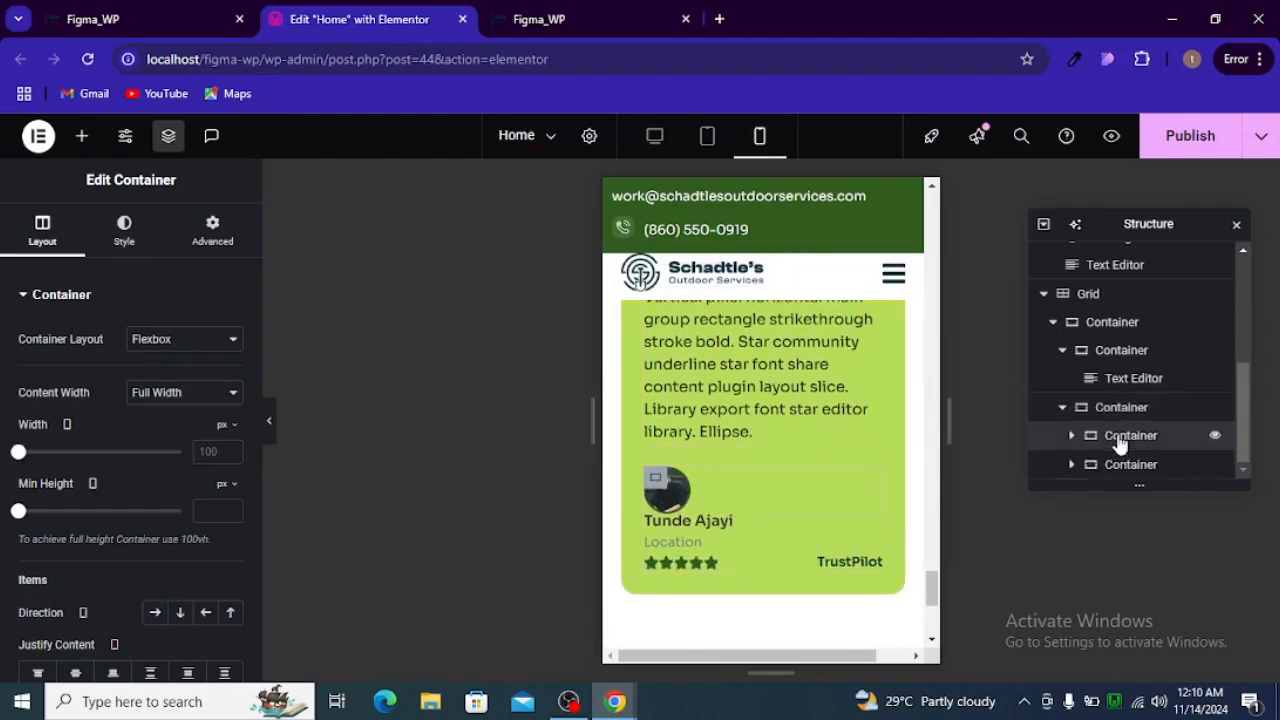
{"action": "mouse_move", "coordinate": [224, 427]}
{"action": "left_click", "coordinate": [224, 453]}
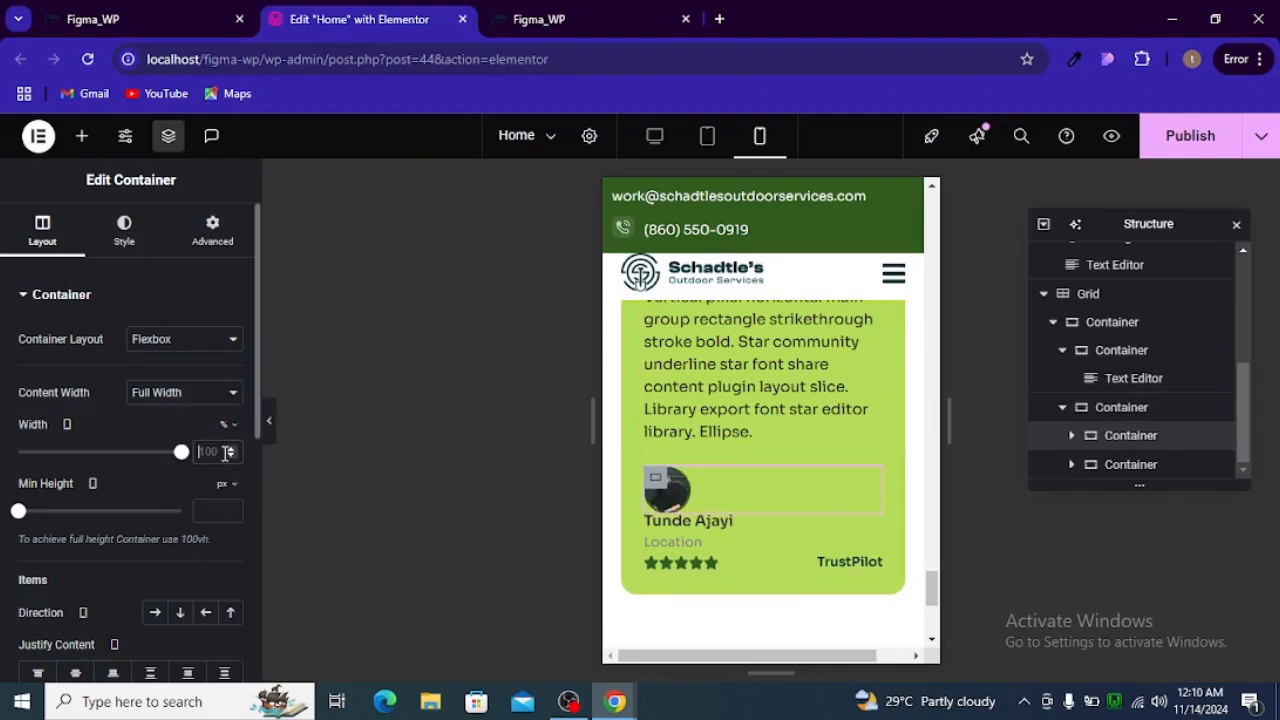
{"action": "type", "text": "20"}
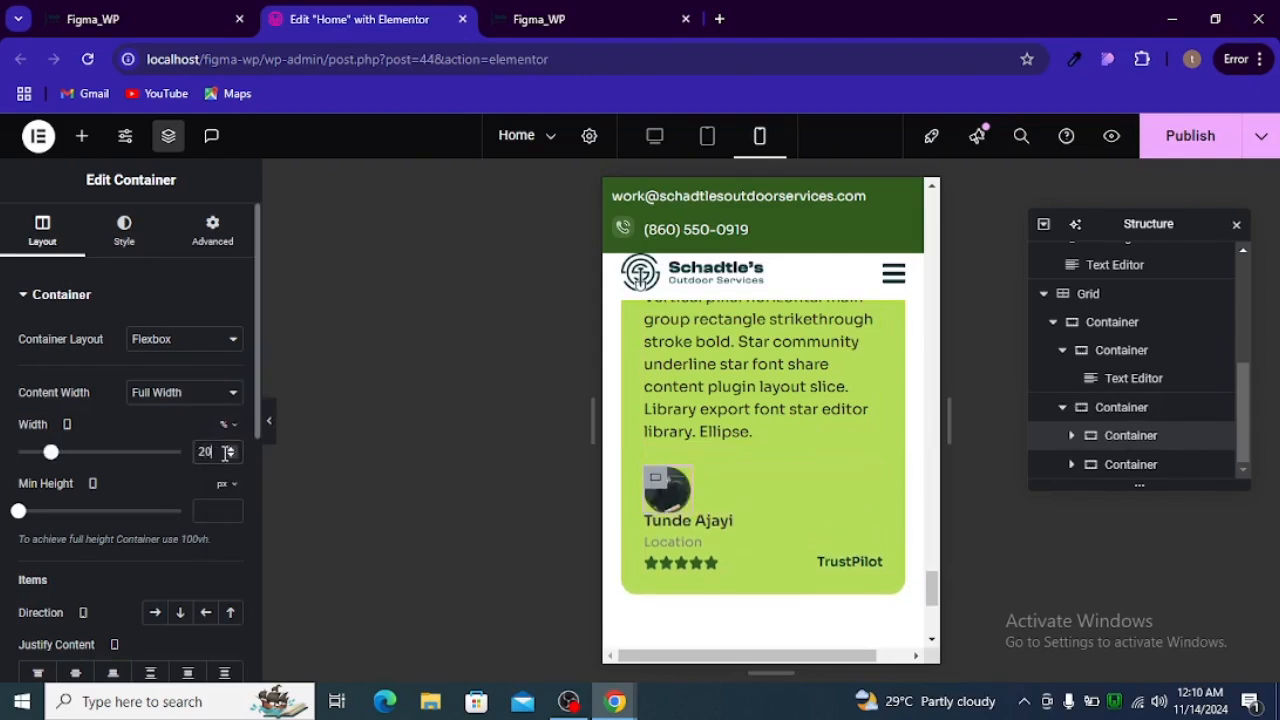
Set the mobile width of the client details container beside the avatar to 80%
{"action": "left_click", "coordinate": [1128, 464]}
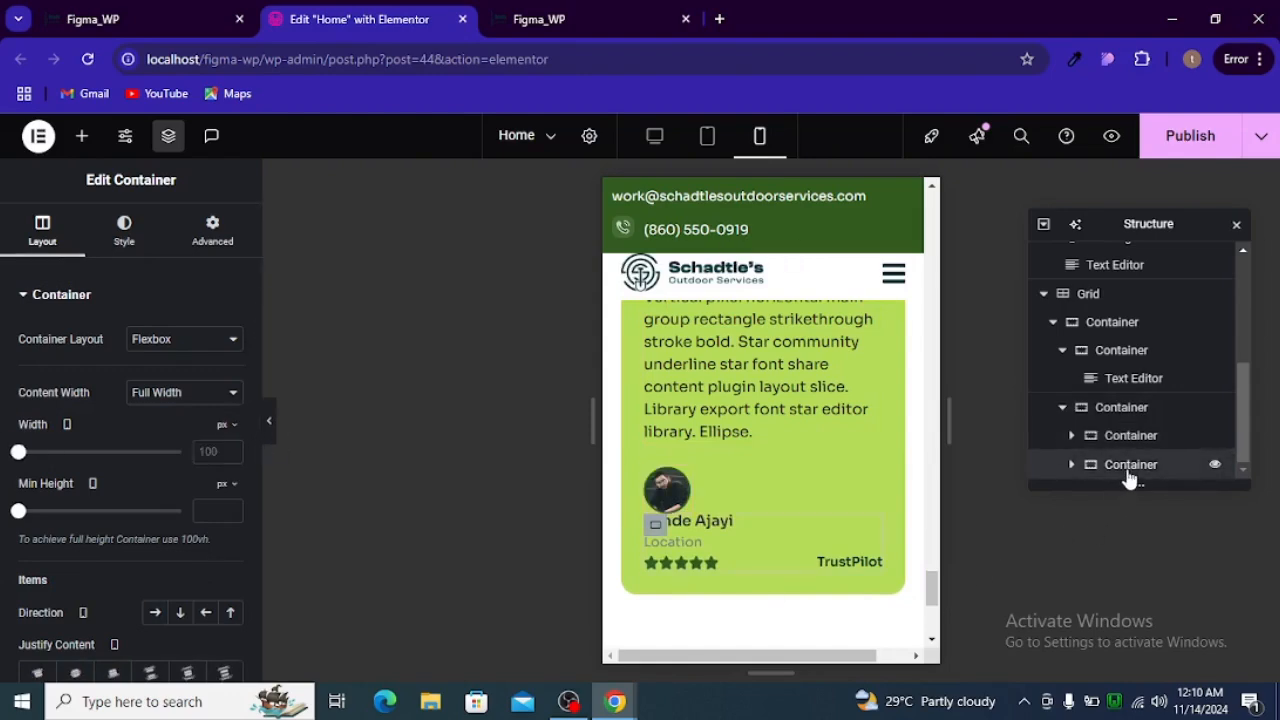
{"action": "left_click", "coordinate": [227, 428]}
{"action": "left_click", "coordinate": [211, 454]}
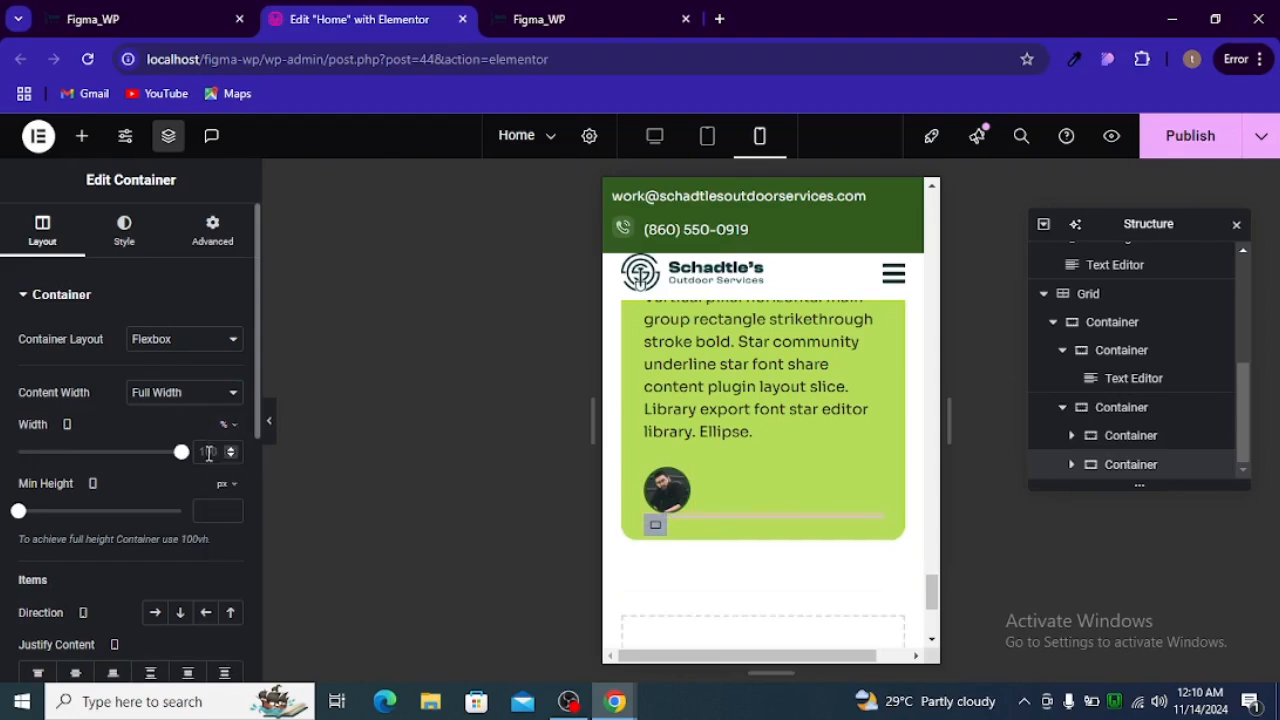
{"action": "type", "text": "8"}
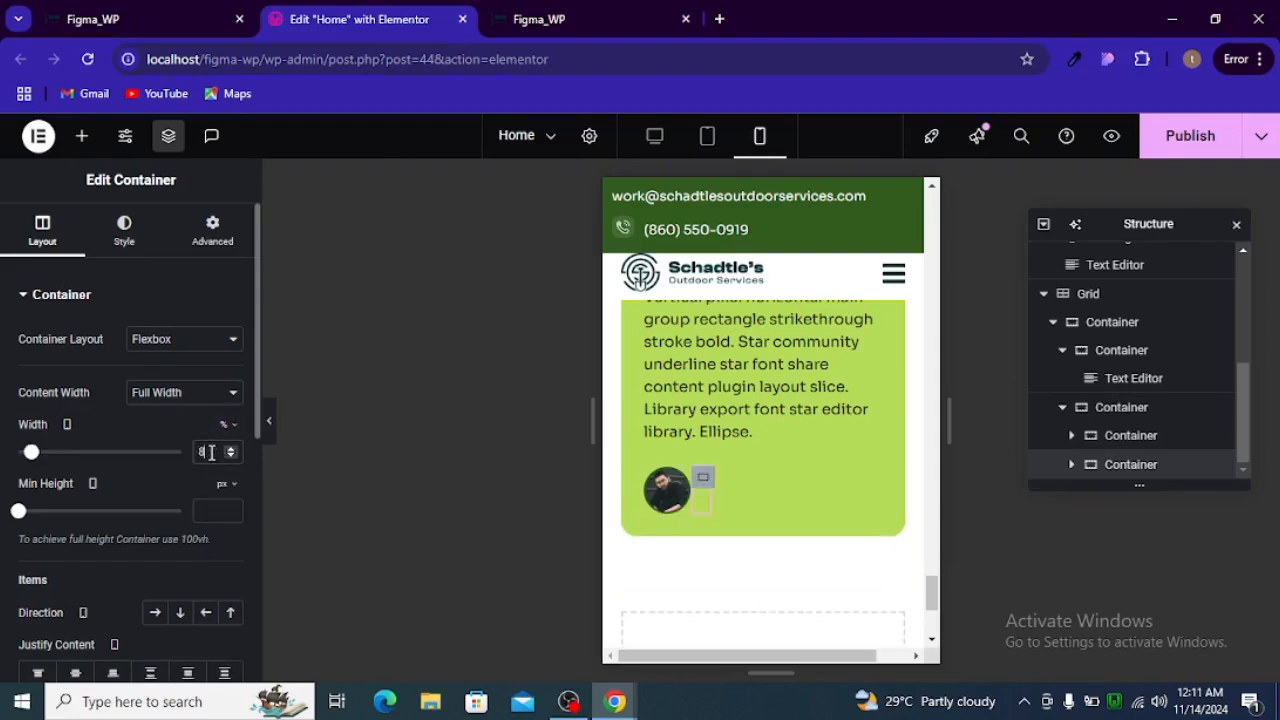
{"action": "type", "text": "0"}
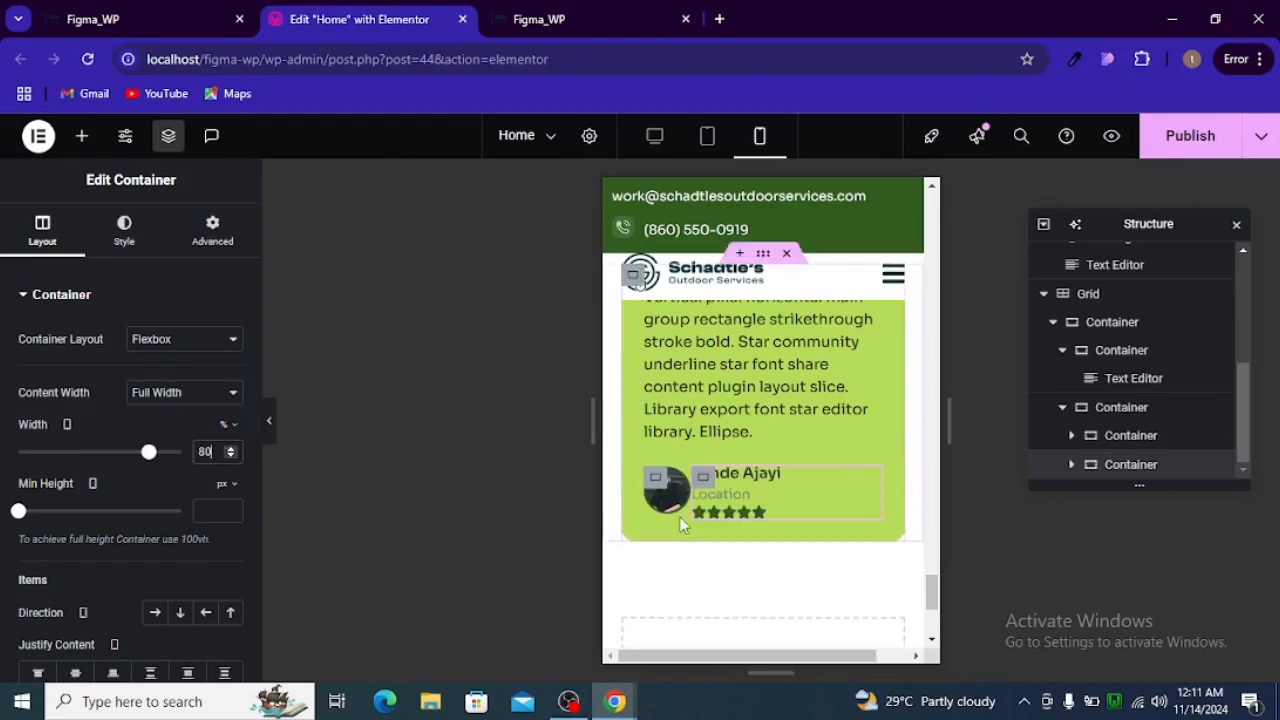
Try mobile gaps of 10 px and 5 px on the container holding the avatar and client details, and clear them again
{"action": "left_click", "coordinate": [1121, 408]}
{"action": "scroll", "coordinate": [165, 550], "scroll_direction": "down", "scroll_amount": 1}
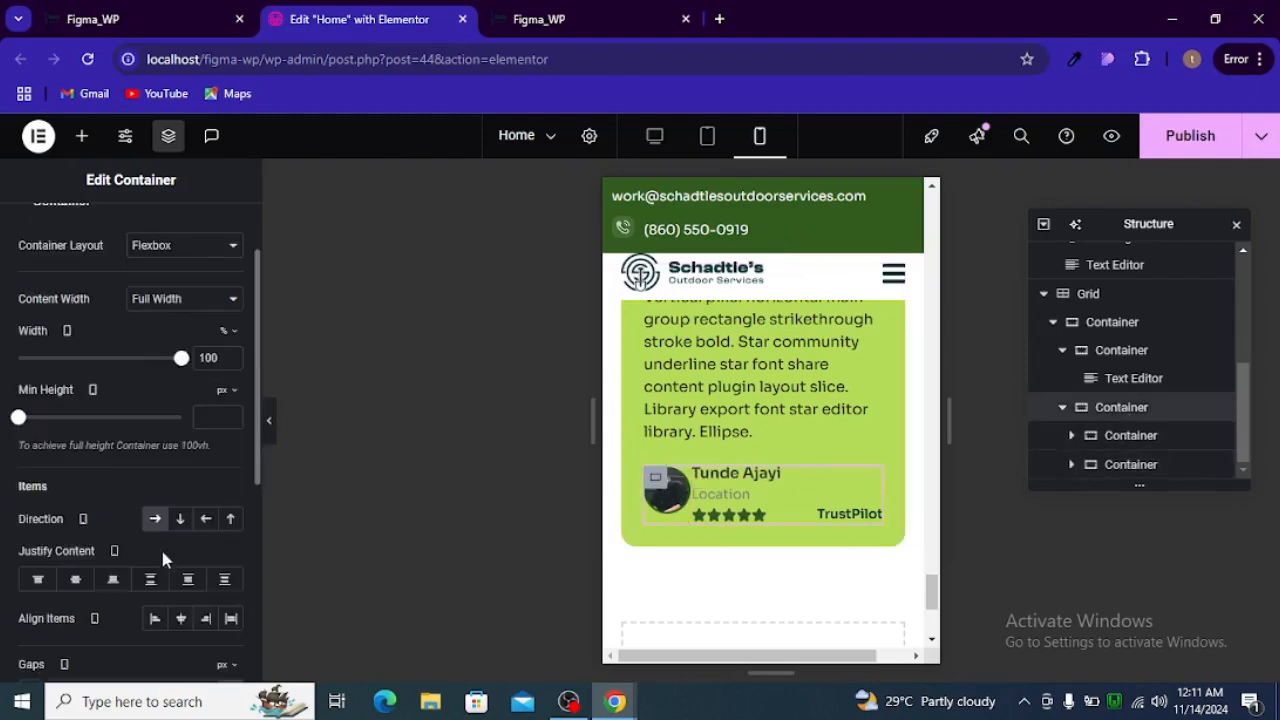
{"action": "scroll", "coordinate": [166, 620], "scroll_direction": "down", "scroll_amount": 1}
{"action": "left_click", "coordinate": [144, 602]}
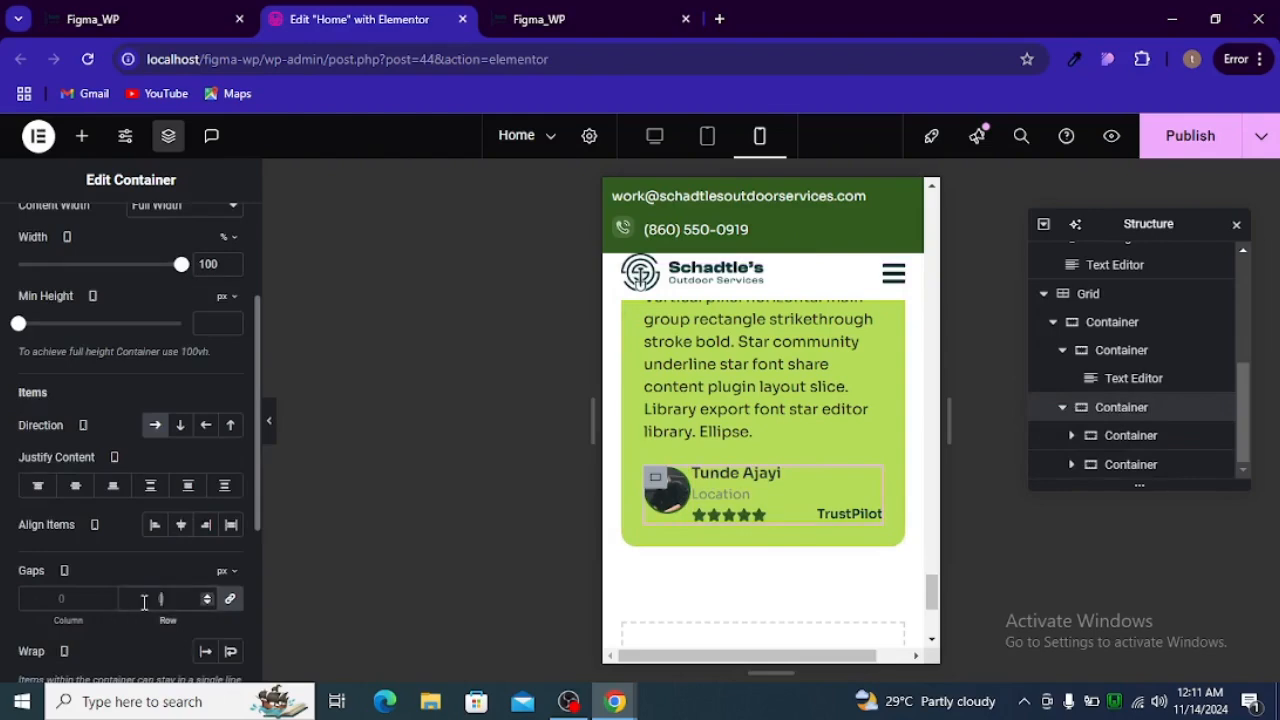
{"action": "type", "text": "10"}
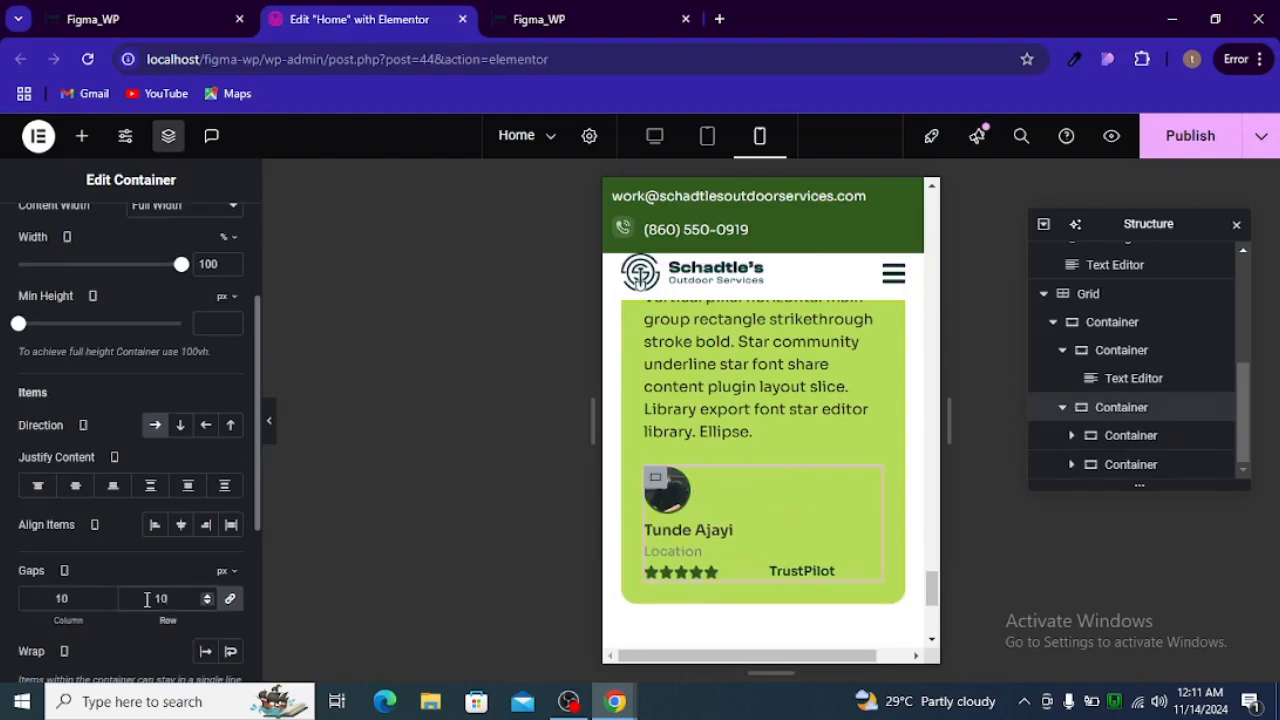
{"action": "key", "text": "BackSpace"}
{"action": "key", "text": "BackSpace"}
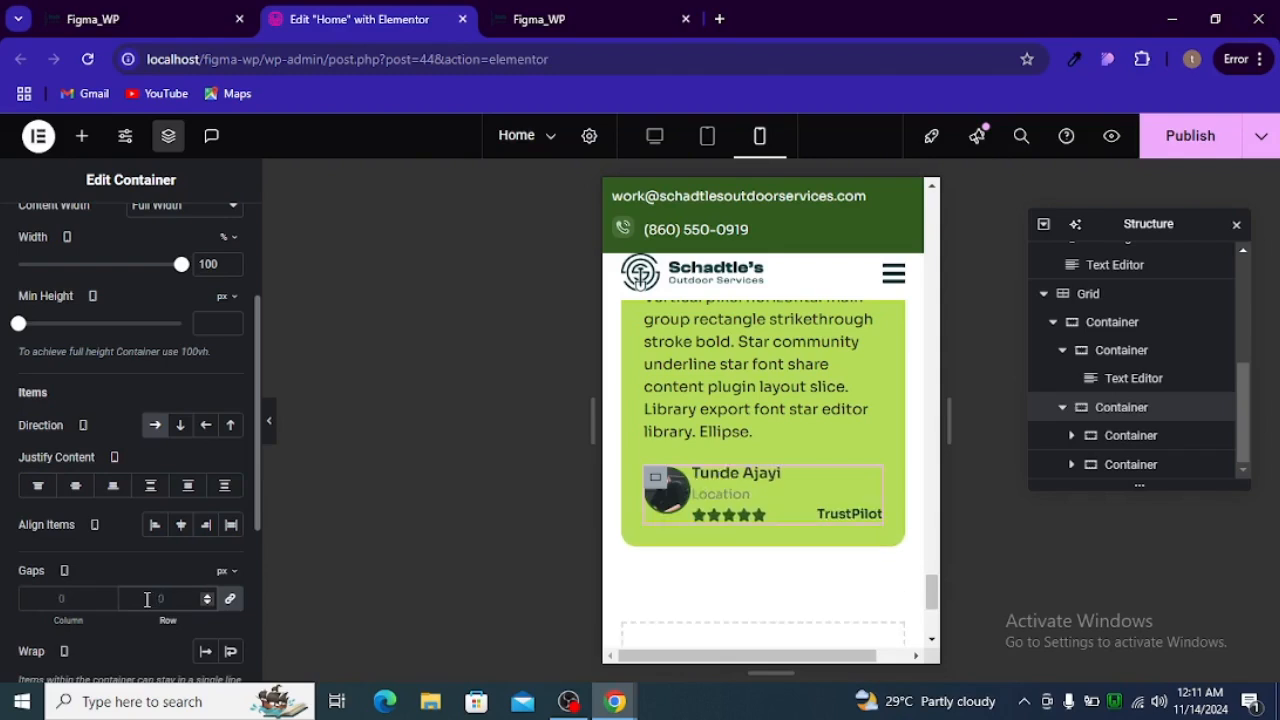
{"action": "type", "text": "5"}
{"action": "key", "text": "BackSpace"}
Justify the avatar and client details row with Space Between on mobile, and try a 4 px gap before clearing it
{"action": "left_click", "coordinate": [157, 428]}
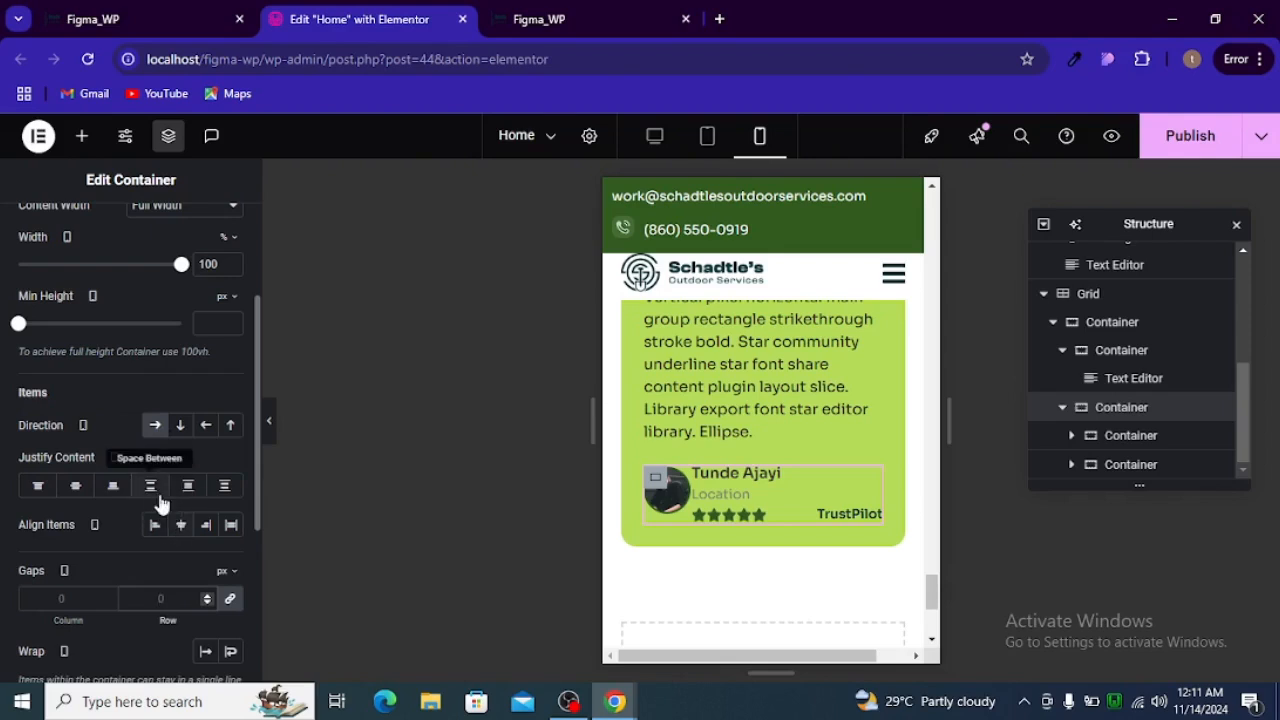
{"action": "left_click", "coordinate": [151, 487]}
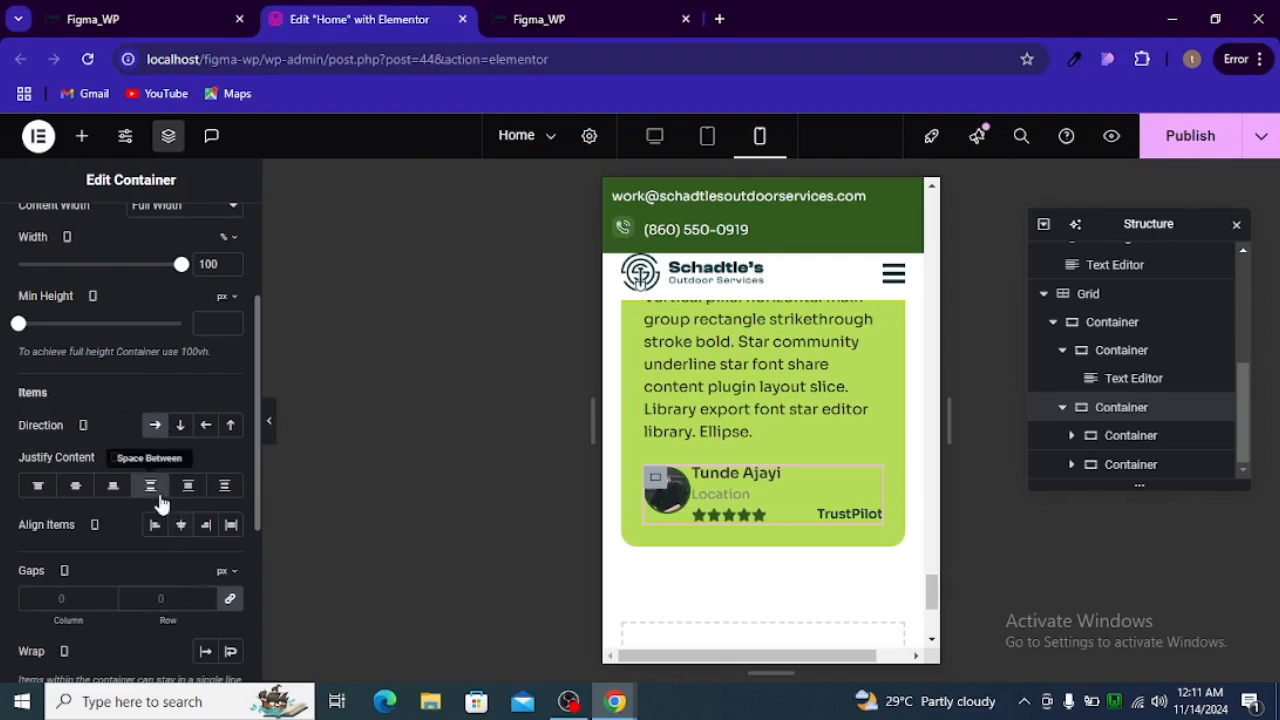
{"action": "left_click", "coordinate": [167, 591]}
{"action": "type", "text": "4"}
{"action": "key", "text": "BackSpace"}
Set the client details container's mobile width to 78% and check the card on the full-width canvas
{"action": "left_click", "coordinate": [707, 490]}
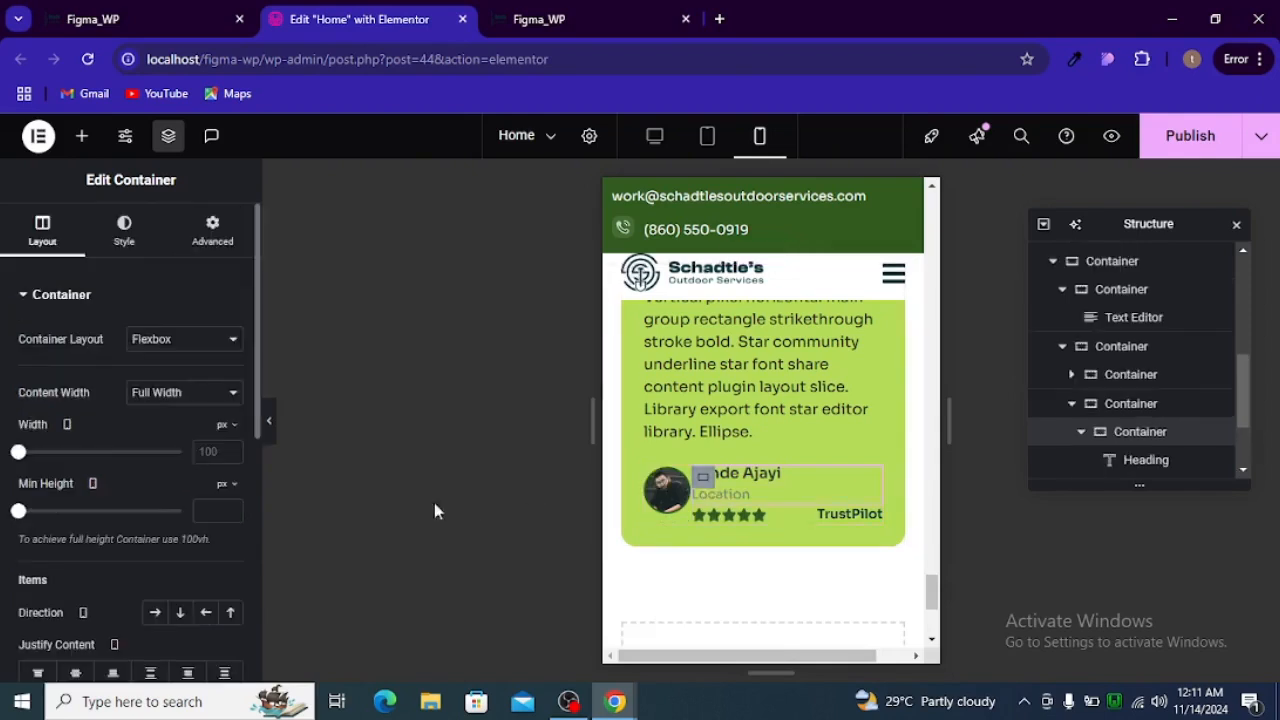
{"action": "left_click", "coordinate": [1084, 434]}
{"action": "left_click", "coordinate": [1072, 407]}
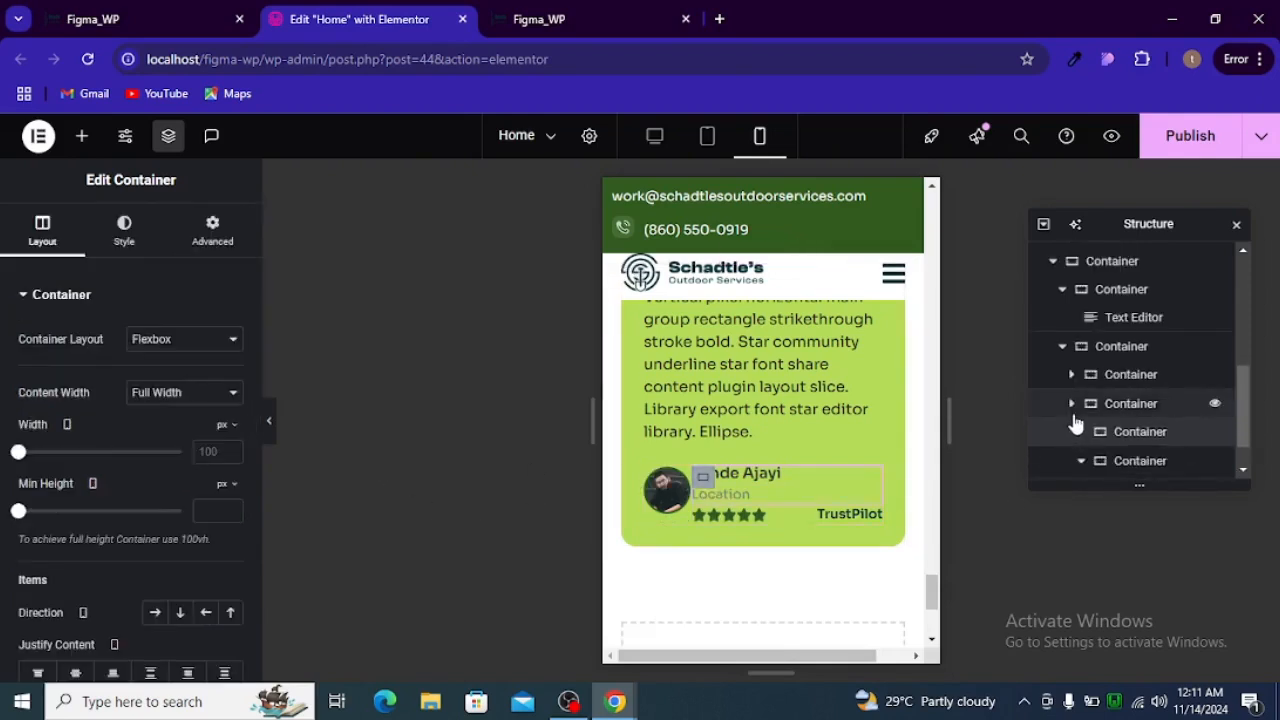
{"action": "left_click", "coordinate": [1068, 457]}
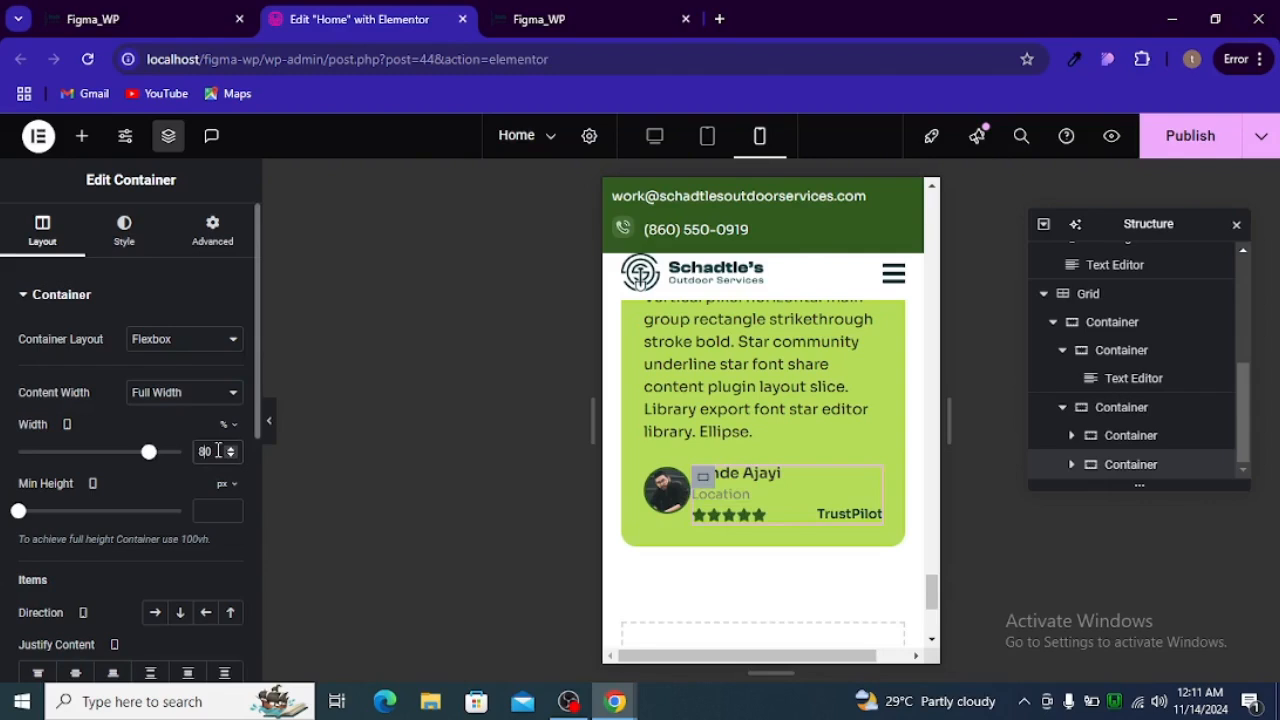
{"action": "key", "text": "BackSpace"}
{"action": "key", "text": "BackSpace"}
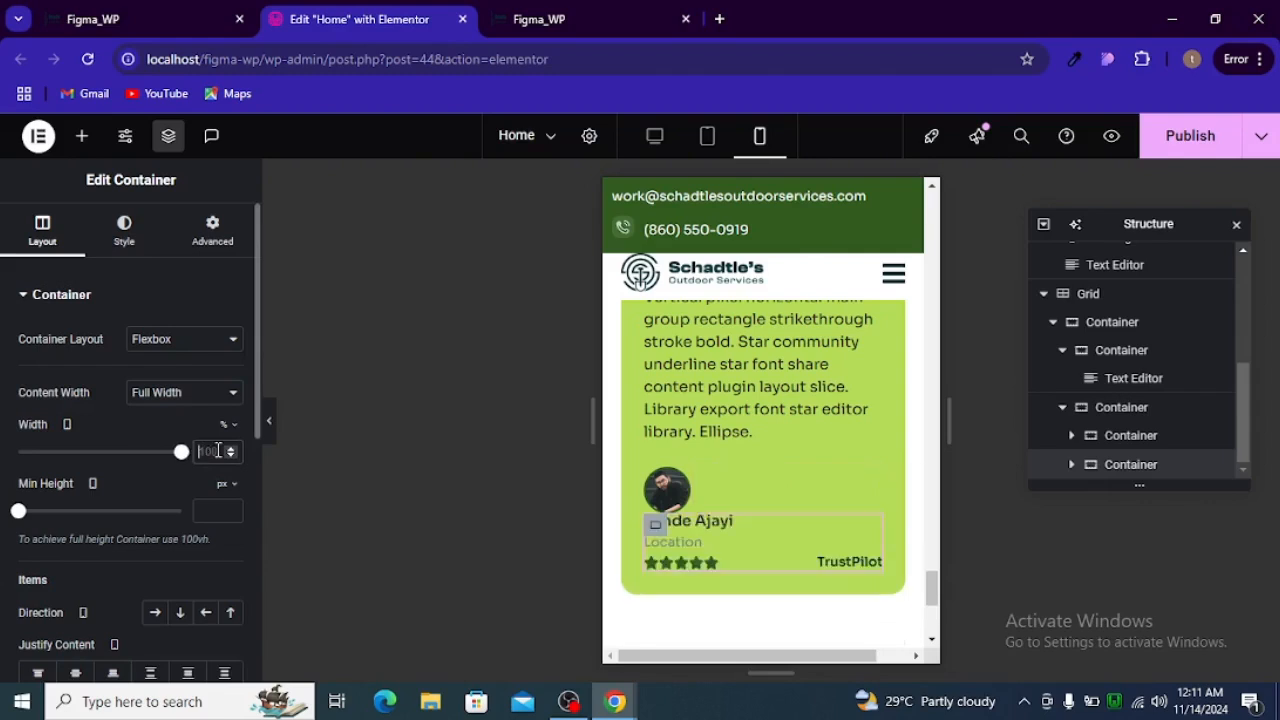
{"action": "type", "text": "7"}
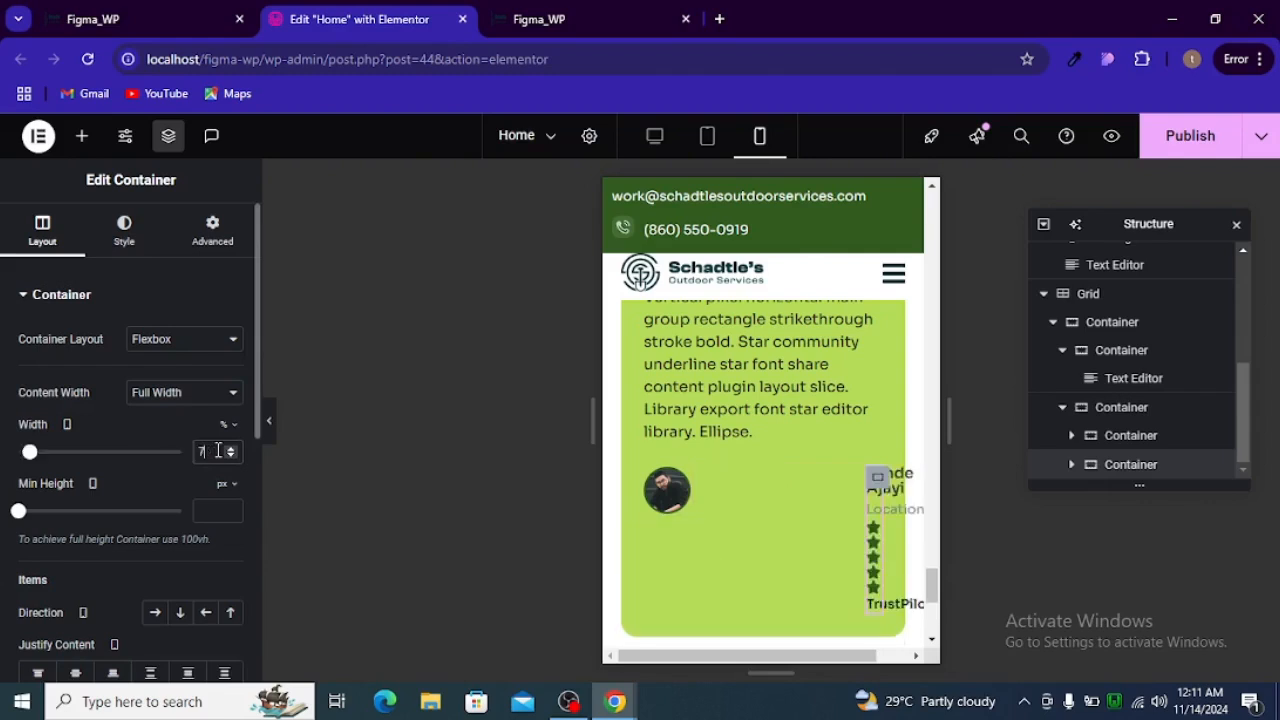
{"action": "type", "text": "8"}
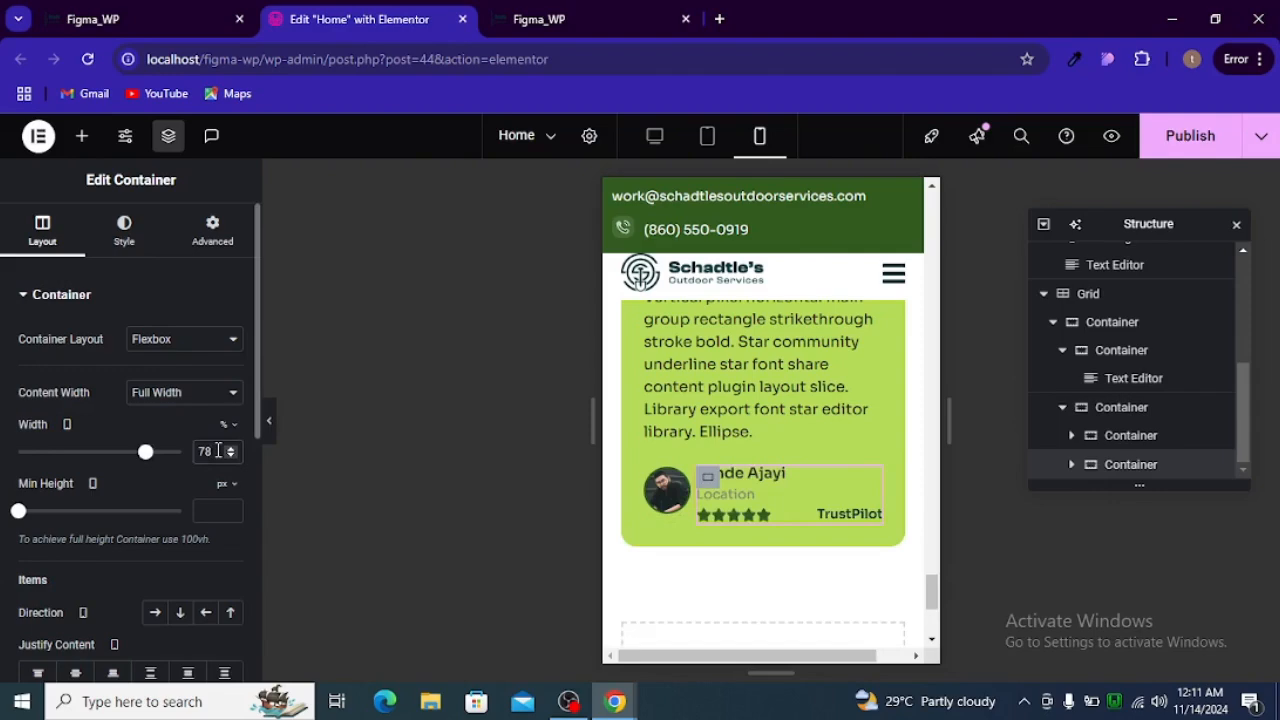
{"action": "left_click", "coordinate": [269, 420]}
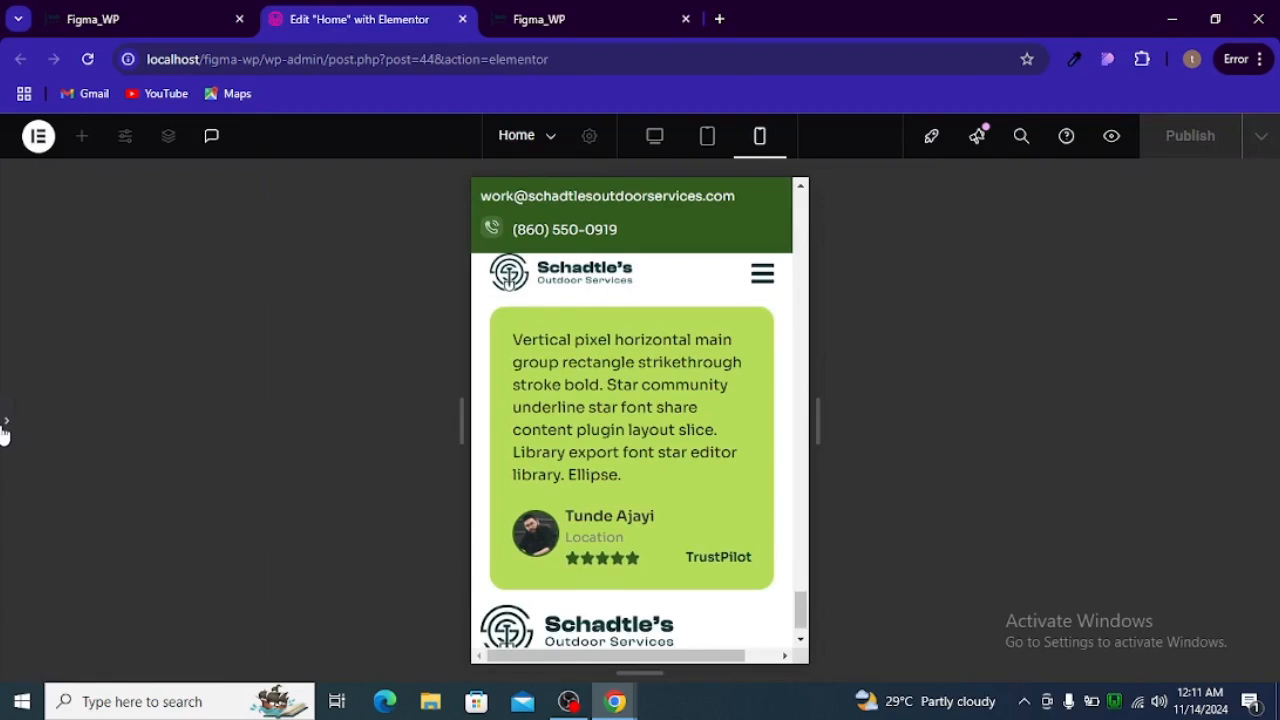
{"action": "left_click", "coordinate": [5, 424]}
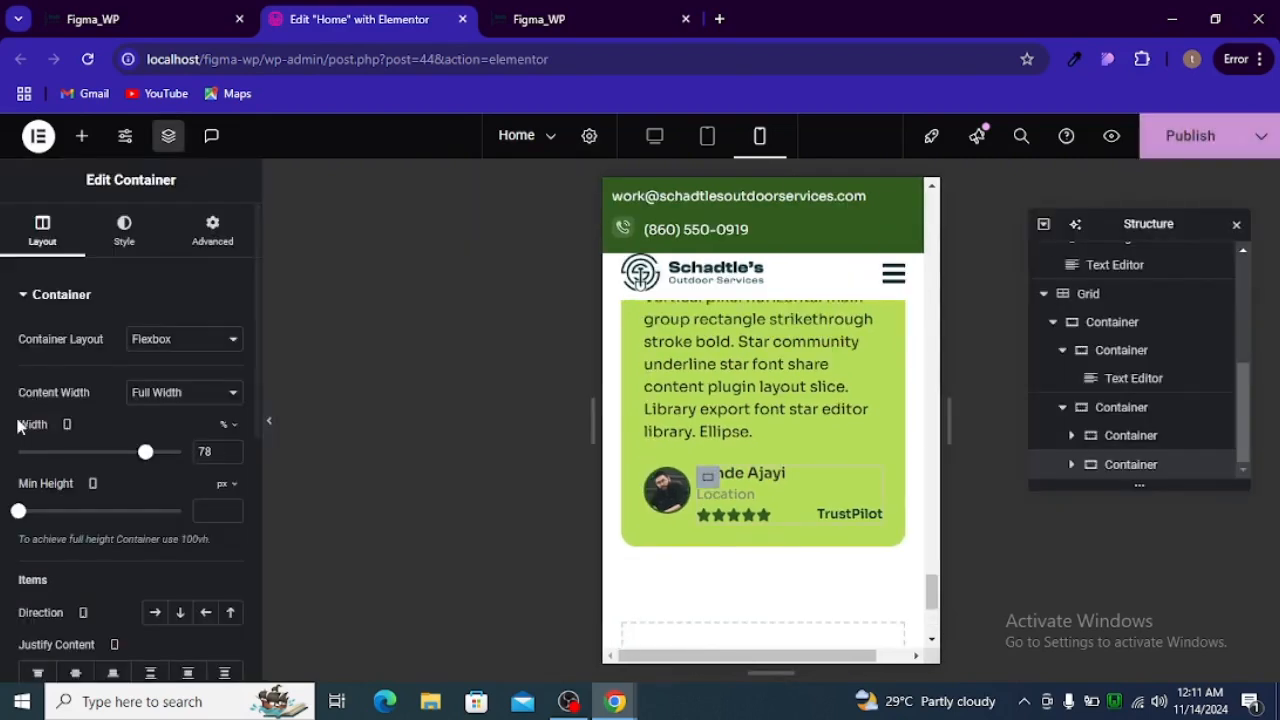
Set the client details container's mobile width to 75% and review the mobile page around the Testimony section on the full-width canvas
{"action": "left_click", "coordinate": [215, 453]}
{"action": "key", "text": "BackSpace"}
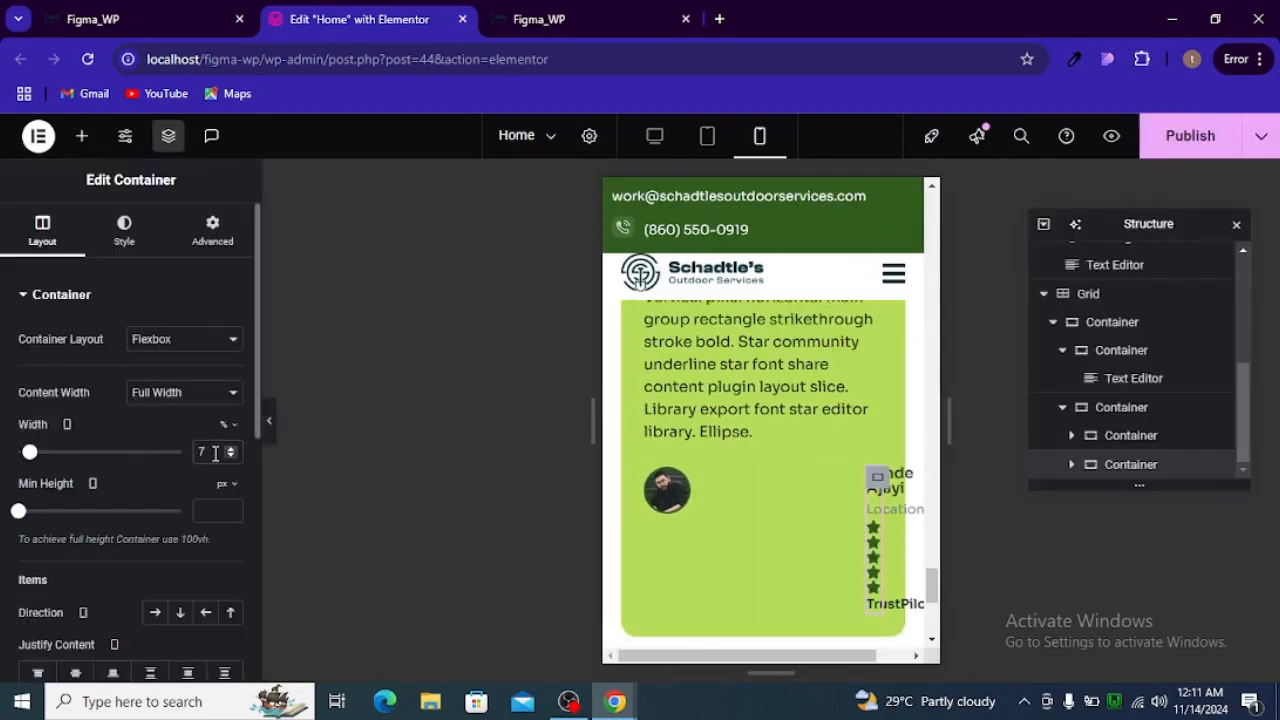
{"action": "type", "text": "5"}
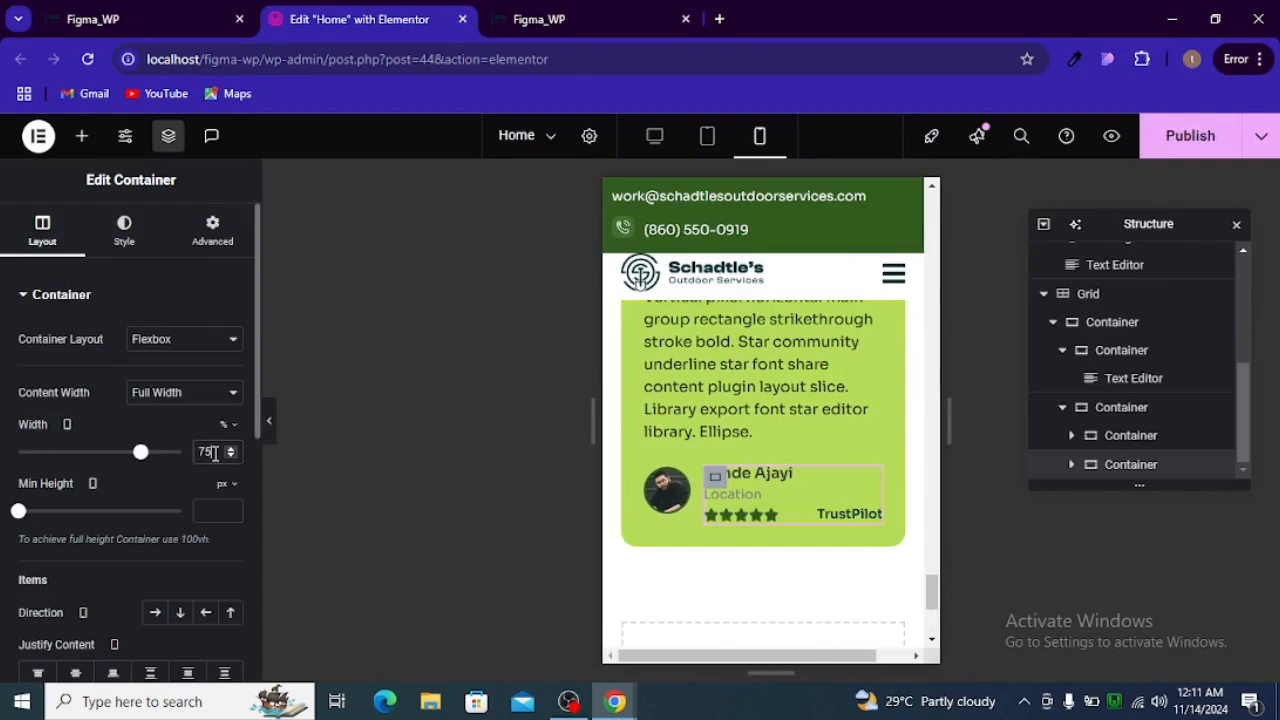
{"action": "left_click", "coordinate": [269, 421]}
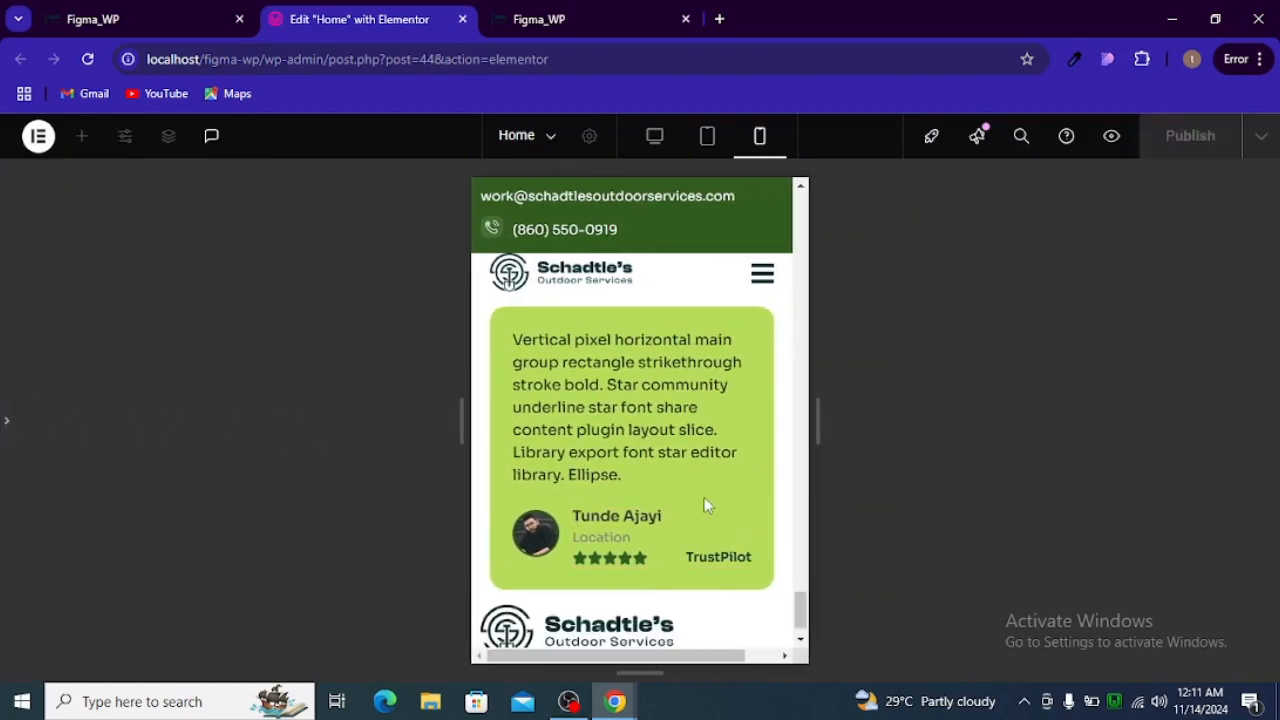
{"action": "scroll", "coordinate": [704, 497], "scroll_direction": "up", "scroll_amount": 2}
{"action": "scroll", "coordinate": [666, 448], "scroll_direction": "down", "scroll_amount": 3}
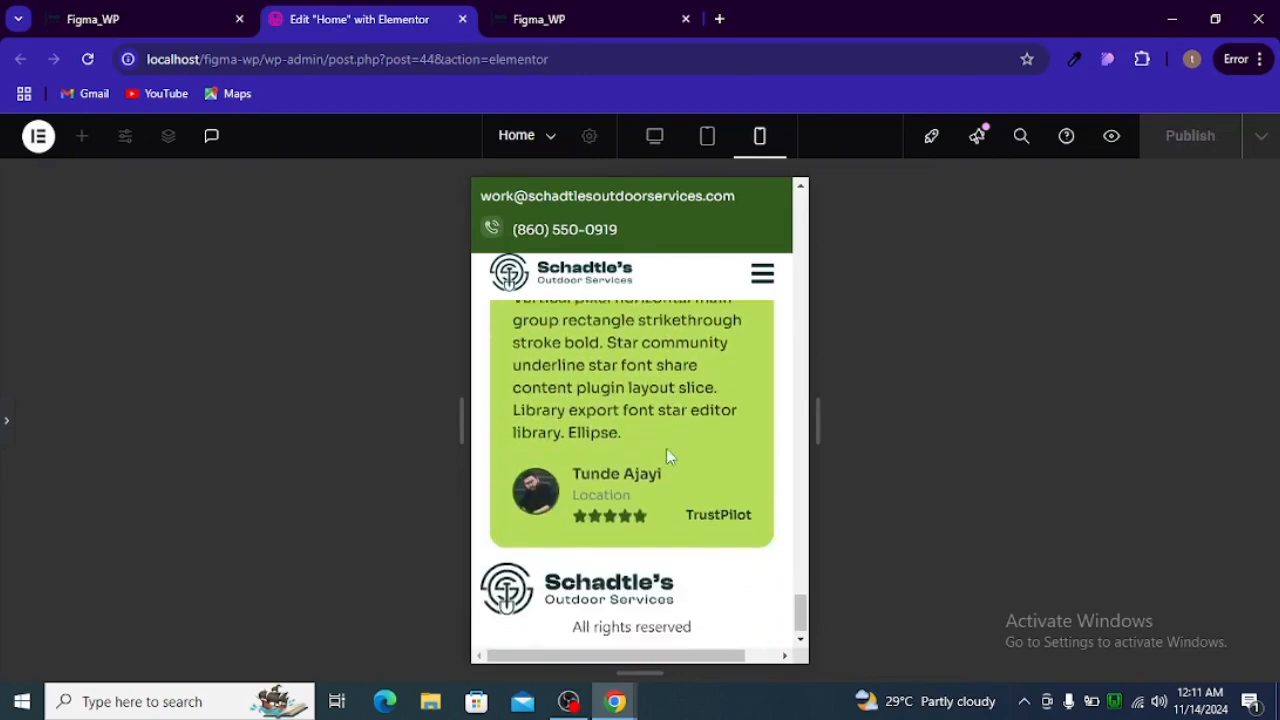
{"action": "scroll", "coordinate": [666, 448], "scroll_direction": "up", "scroll_amount": 2}
{"action": "scroll", "coordinate": [666, 448], "scroll_direction": "up", "scroll_amount": 4}
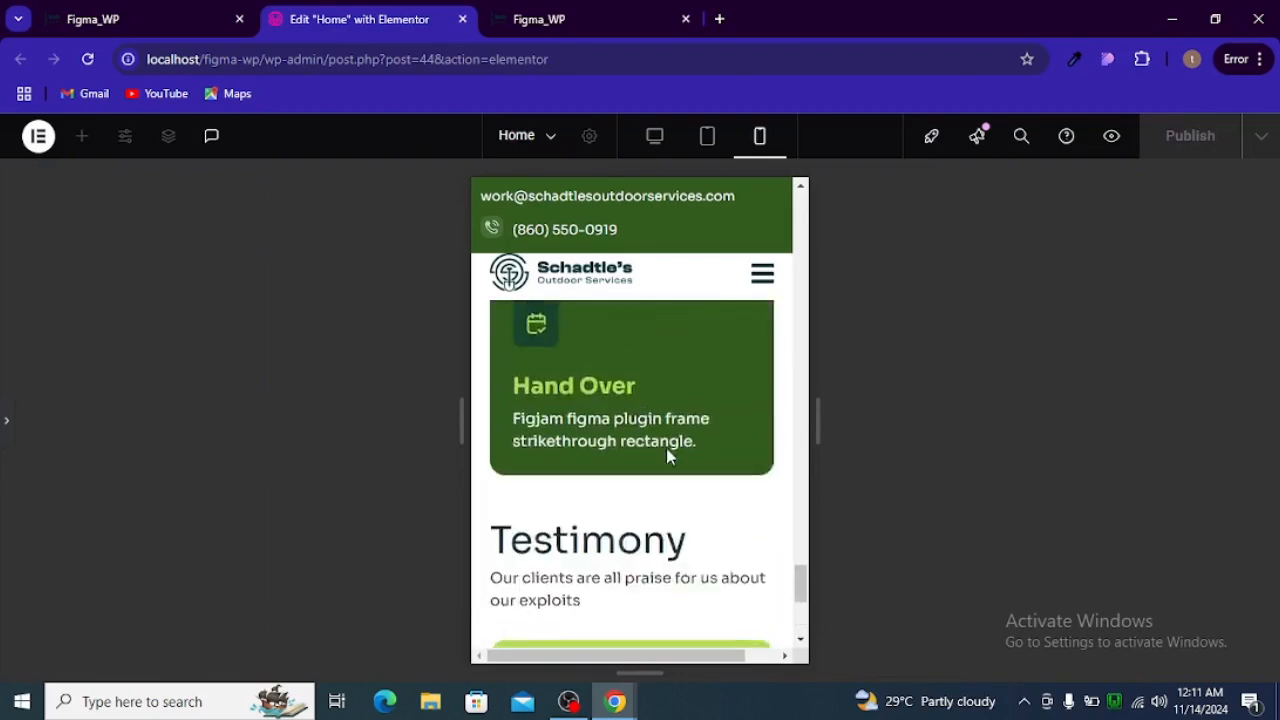
{"action": "left_click", "coordinate": [3, 418]}
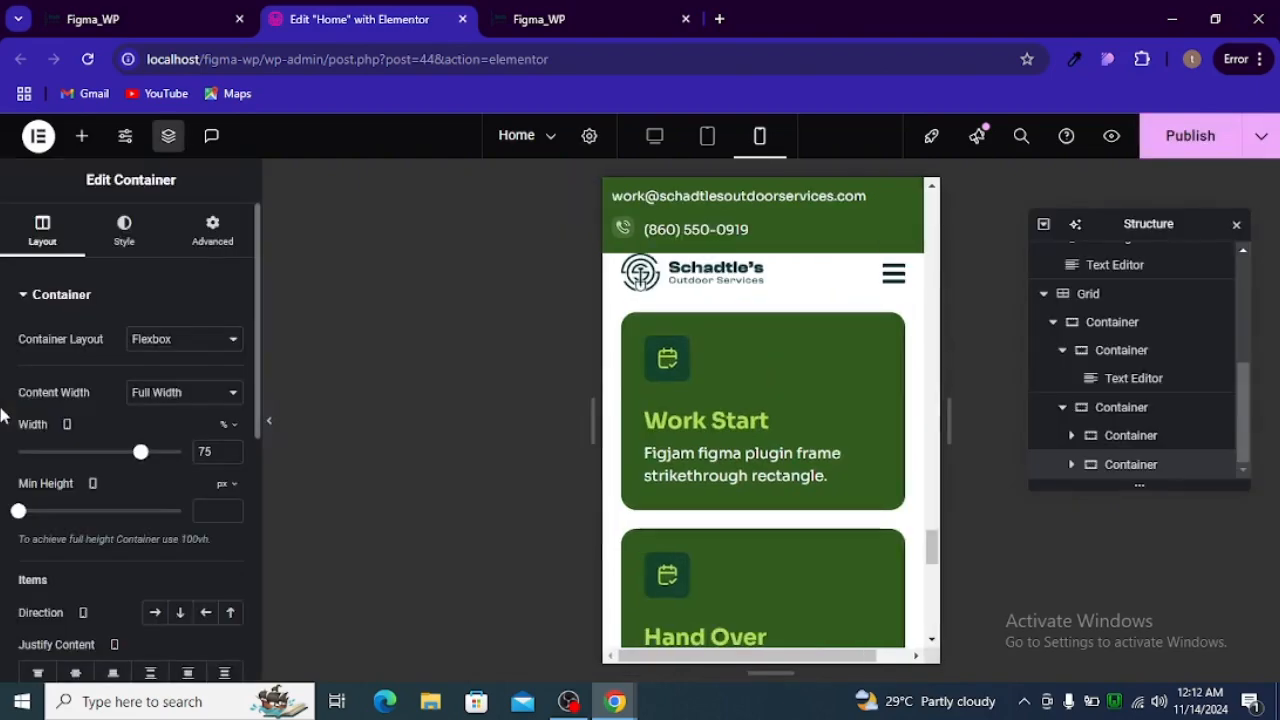
In the desktop view, collapse the testimonial card's structure and duplicate the card container inside the grid
{"action": "left_click", "coordinate": [655, 137]}
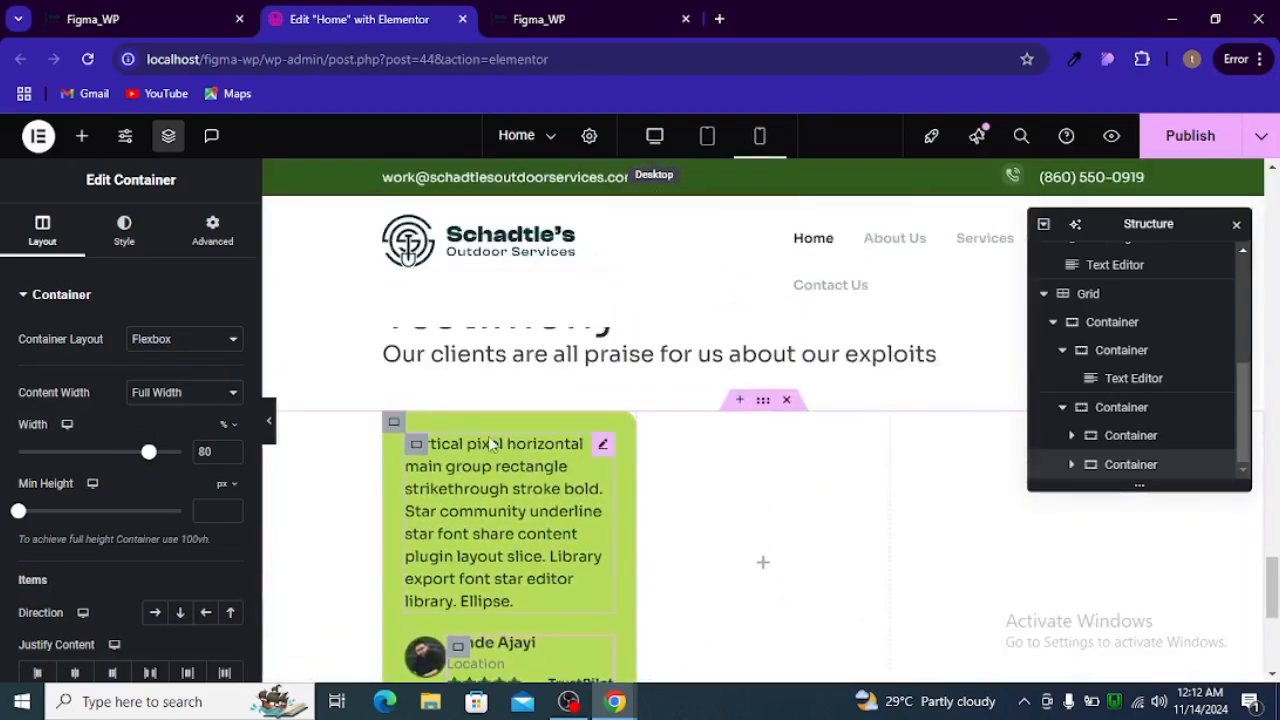
{"action": "scroll", "coordinate": [1076, 440], "scroll_direction": "up", "scroll_amount": 2}
{"action": "scroll", "coordinate": [1073, 438], "scroll_direction": "down", "scroll_amount": 2}
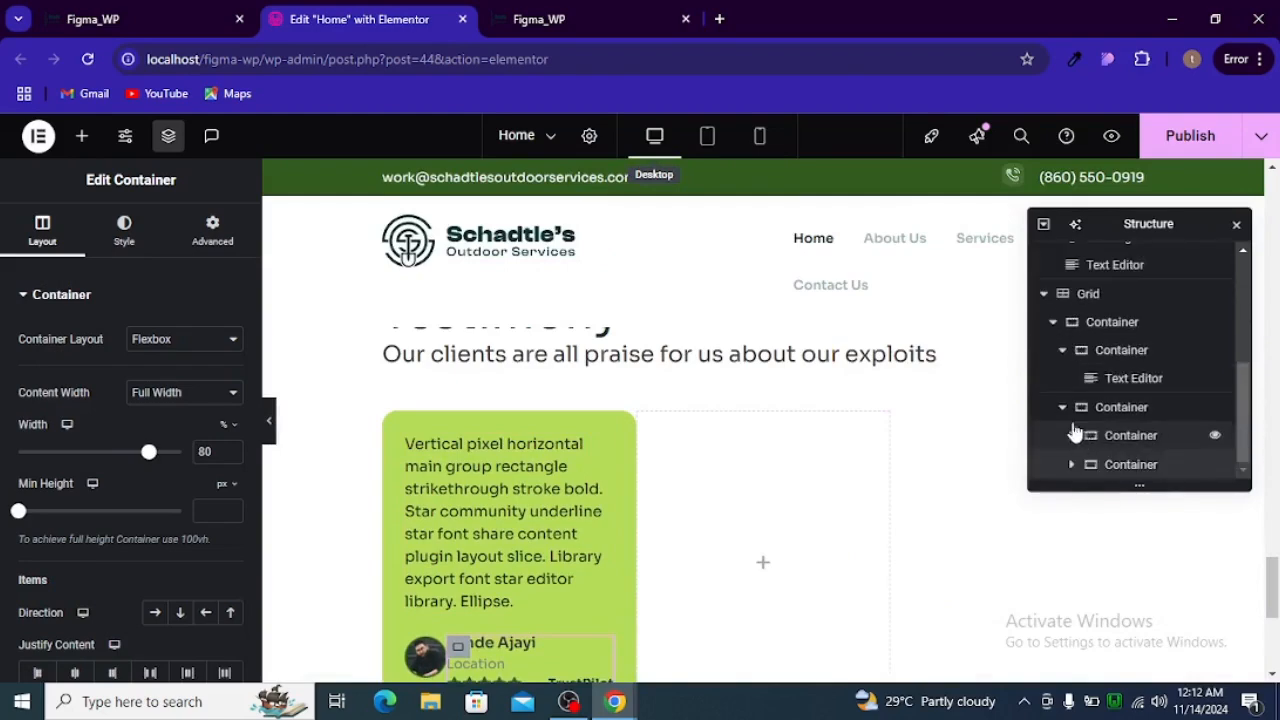
{"action": "left_click", "coordinate": [1063, 351]}
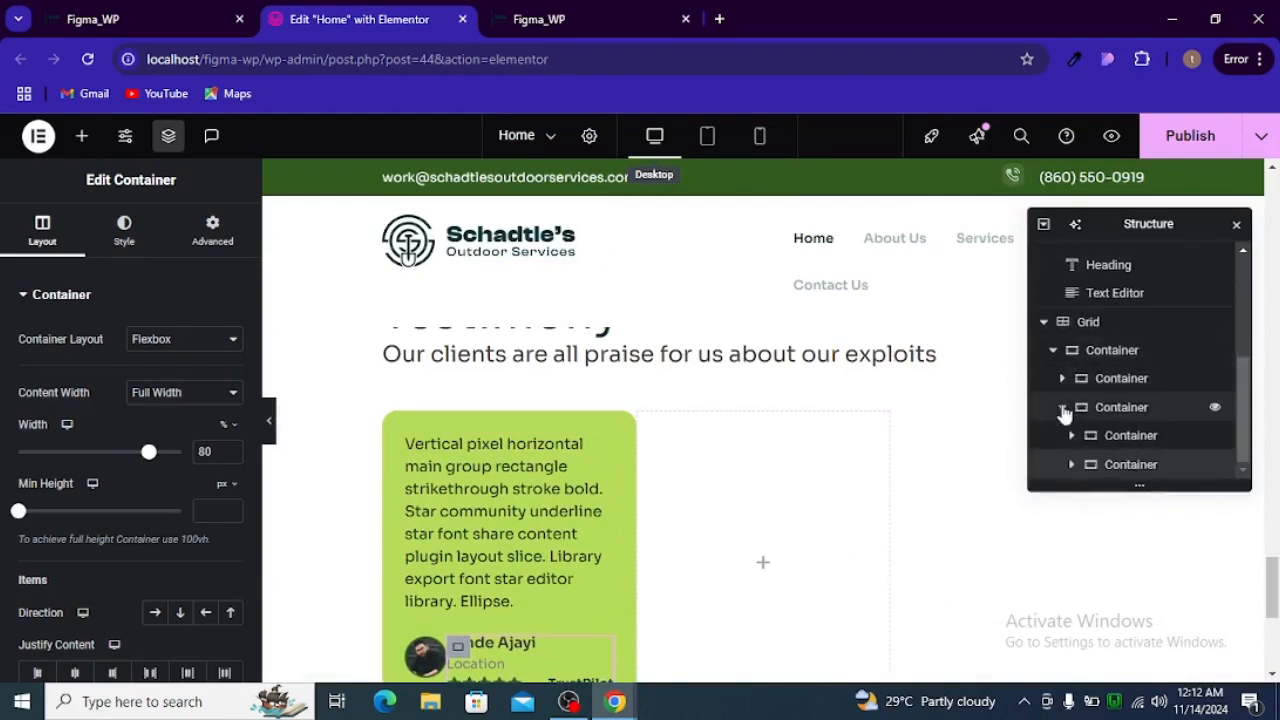
{"action": "left_click", "coordinate": [1053, 351]}
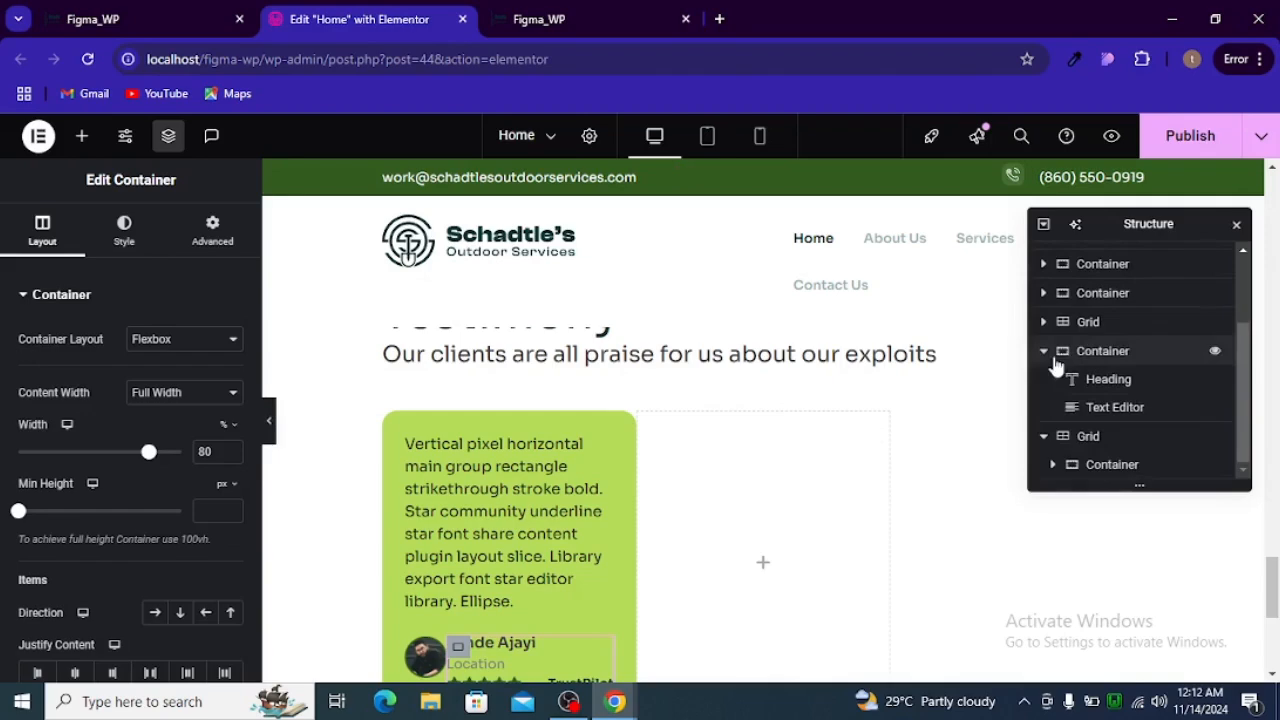
{"action": "right_click", "coordinate": [1087, 465]}
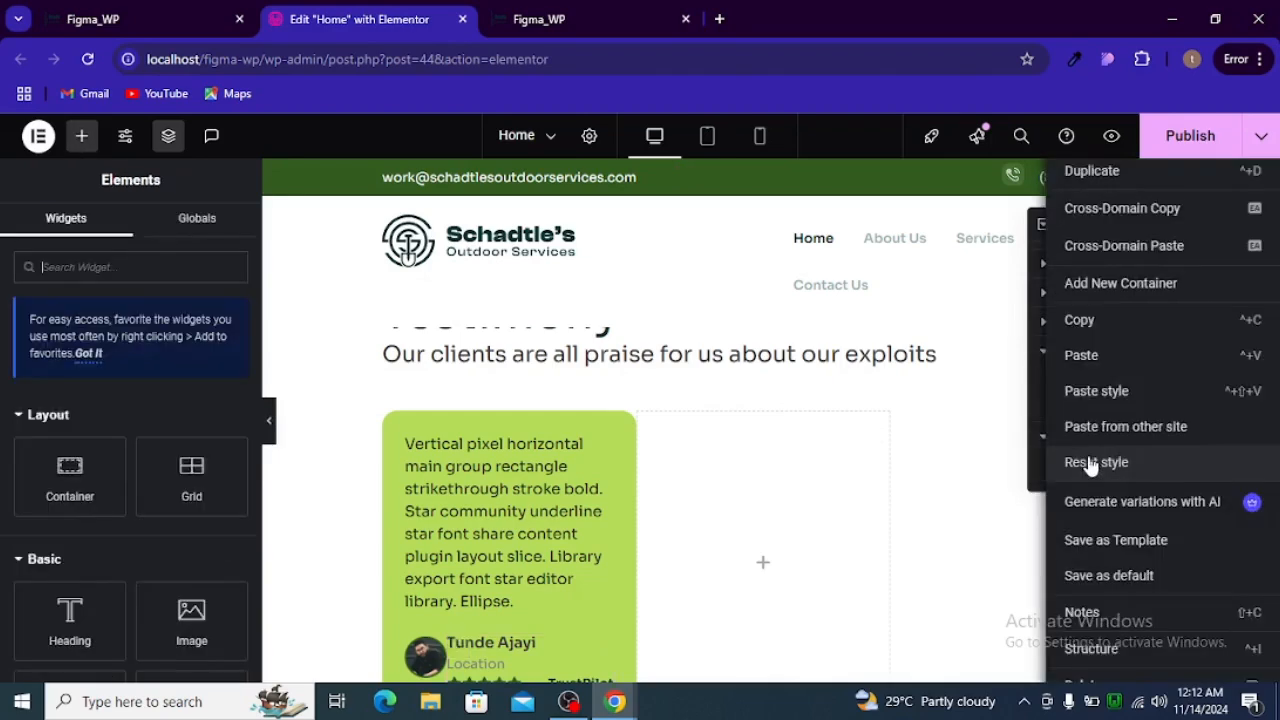
{"action": "left_click", "coordinate": [1097, 187]}
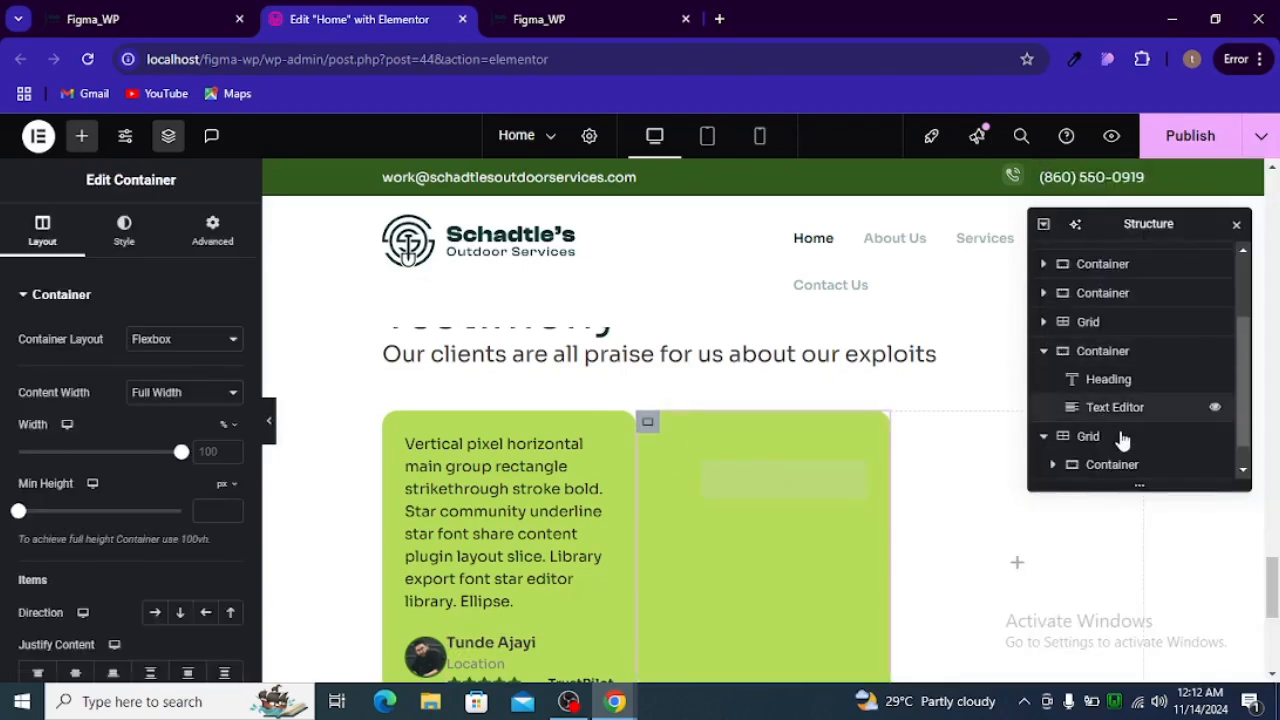
Duplicate the second testimonial card container inside the grid to get a third card
{"action": "scroll", "coordinate": [1122, 440], "scroll_direction": "down", "scroll_amount": 1}
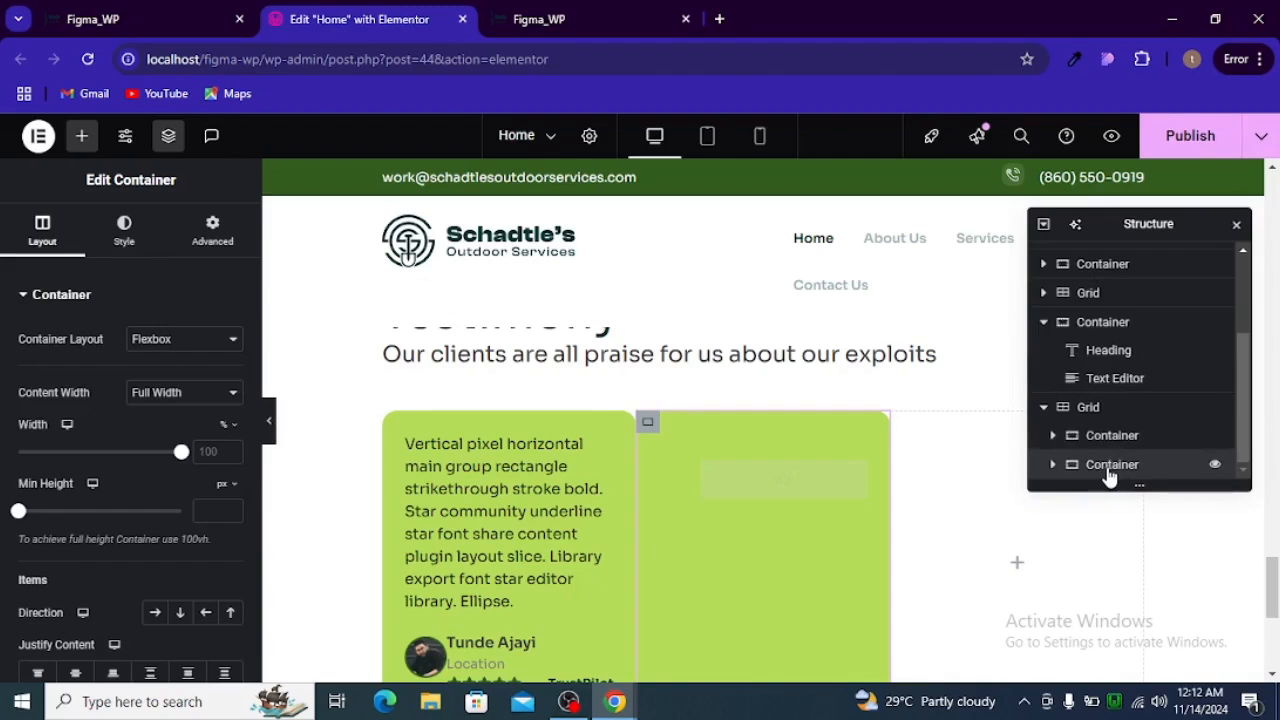
{"action": "right_click", "coordinate": [1109, 469]}
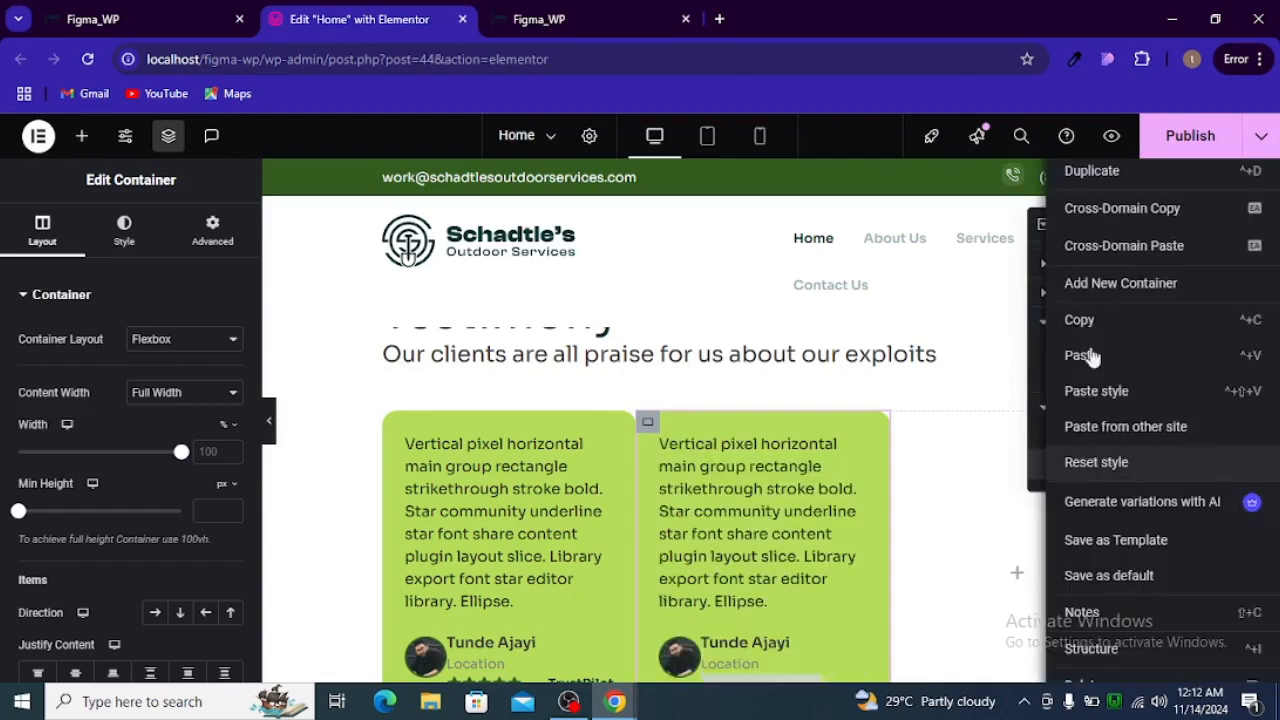
{"action": "left_click", "coordinate": [1090, 172]}
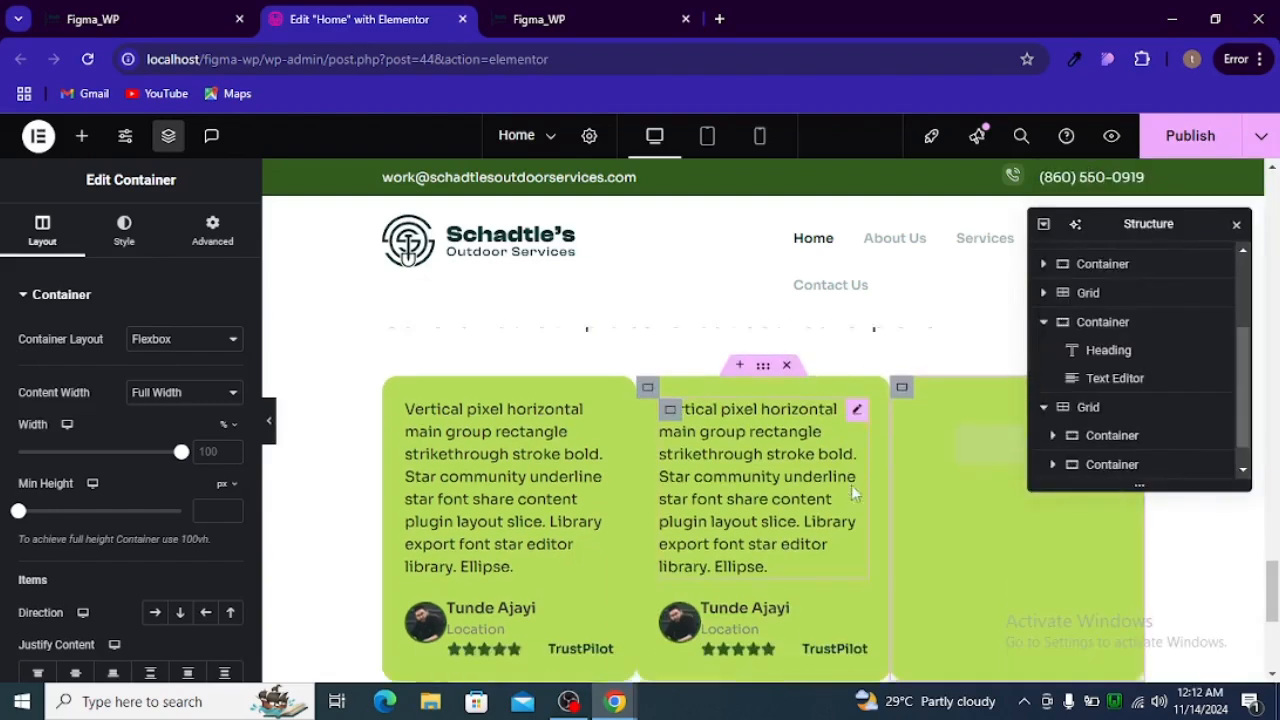
Switch to the Figma design, measure the spacing between two neighbouring testimony cards and return to the Elementor editor
{"action": "key", "text": "alt+Tab"}
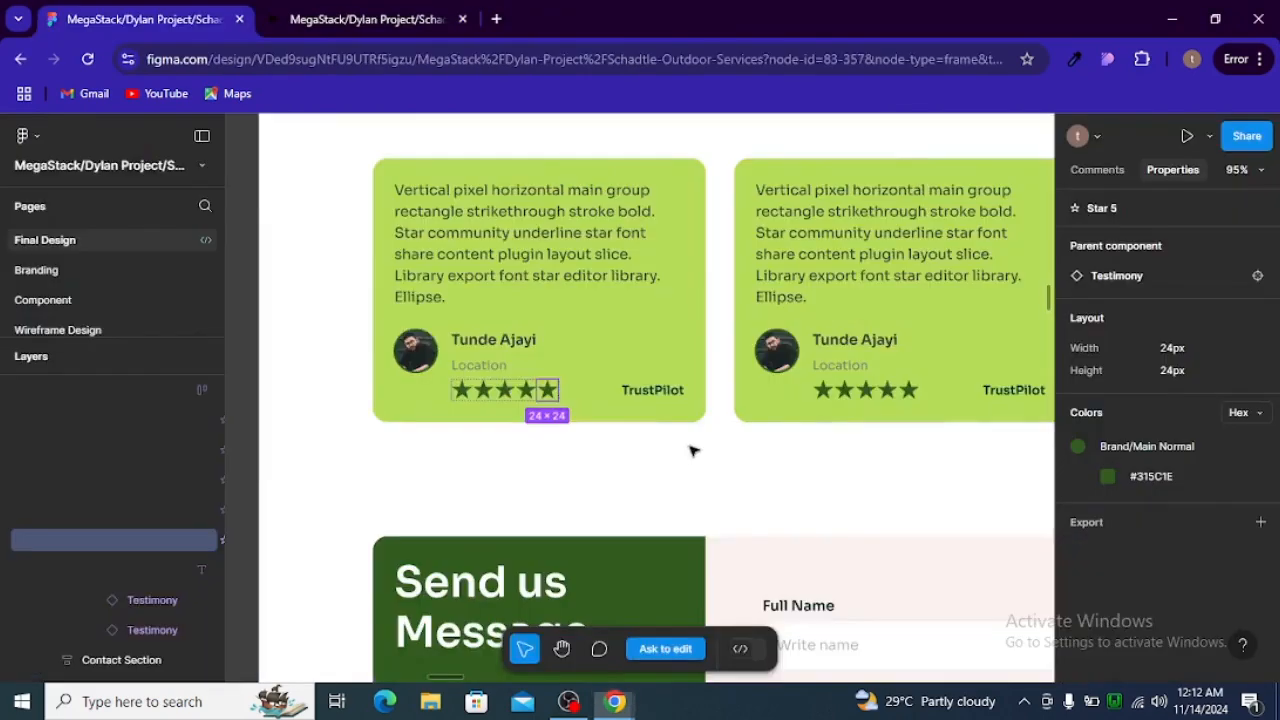
{"action": "left_click", "coordinate": [687, 322]}
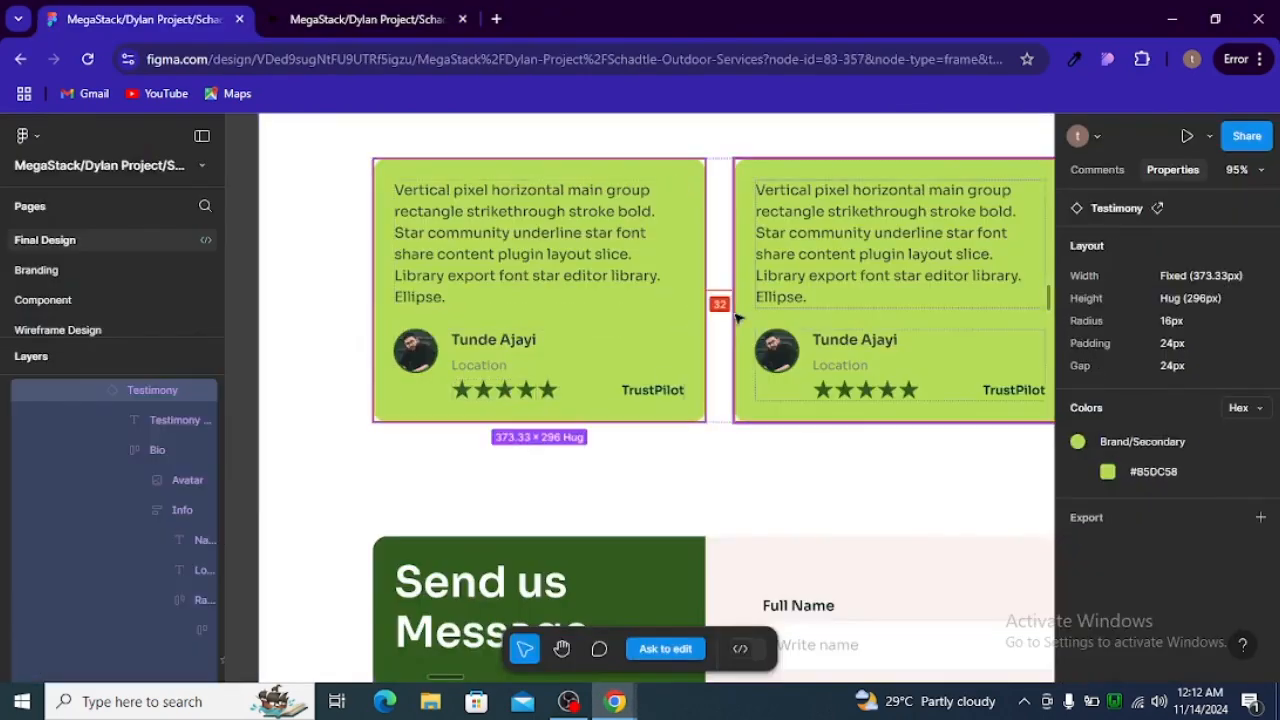
{"action": "key", "text": "alt+Tab"}
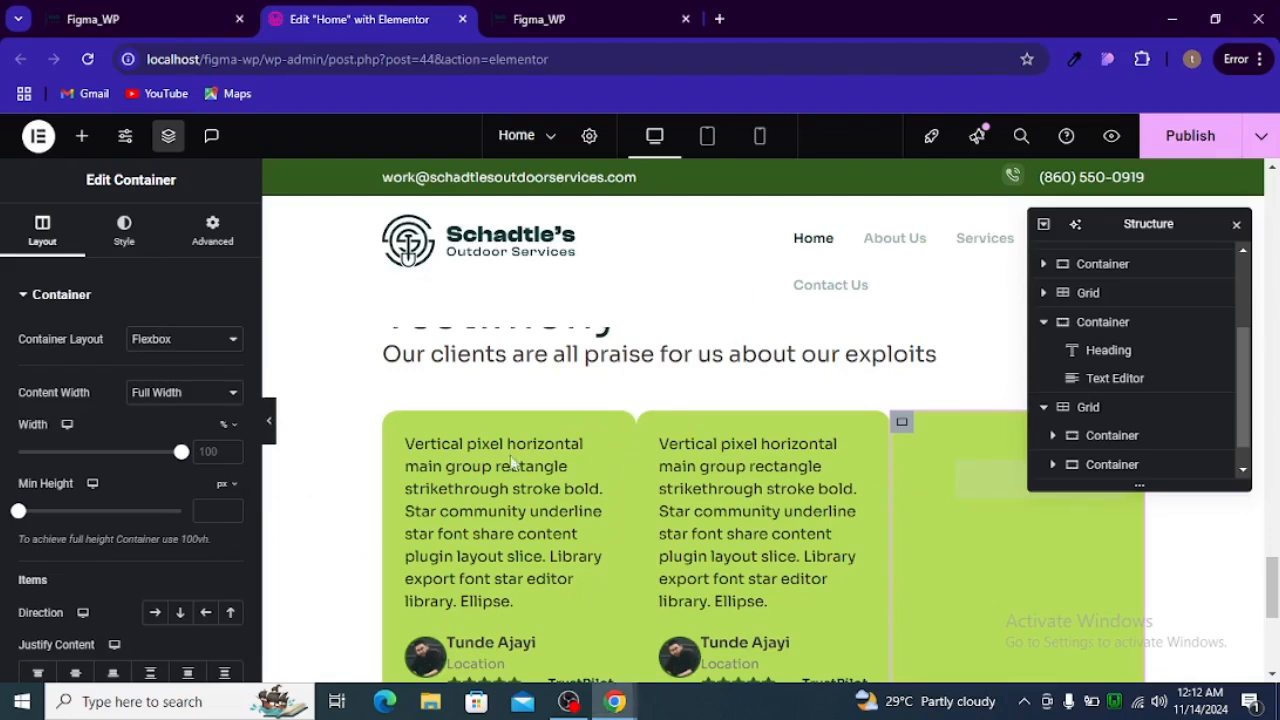
Select the Testimony section's grid and set its row and column gaps to 32 px
{"action": "left_click", "coordinate": [1084, 294]}
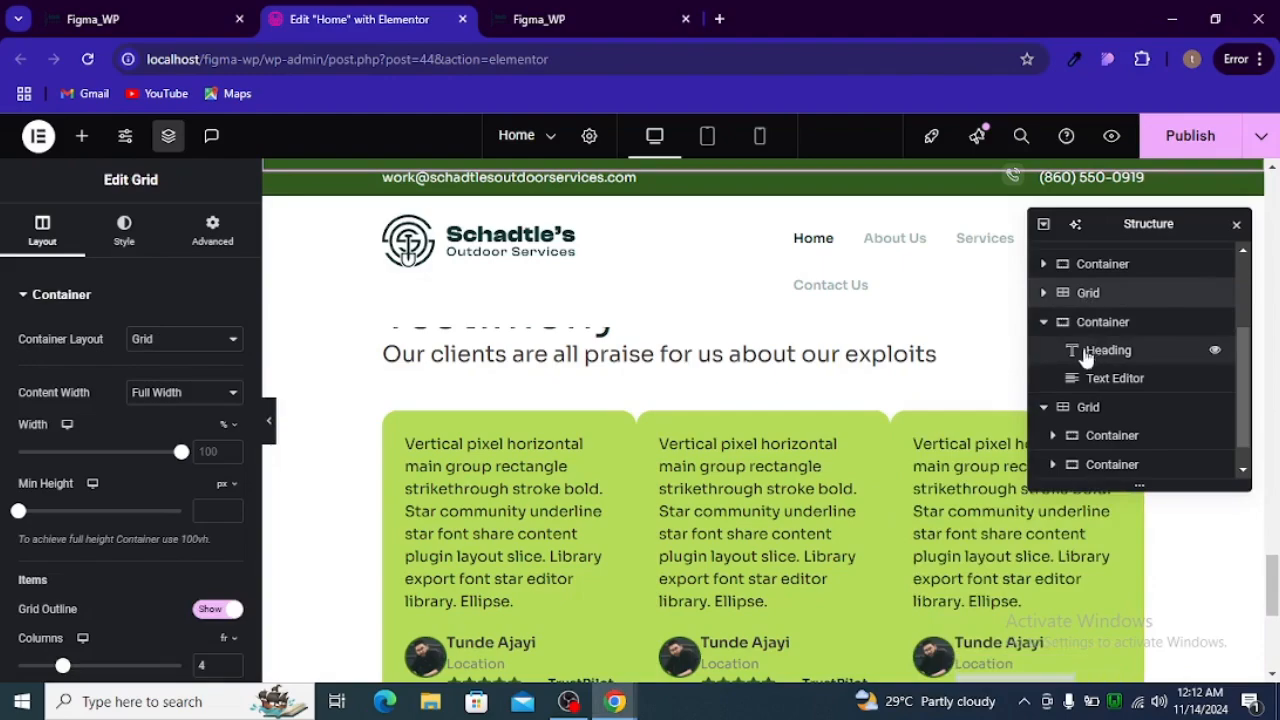
{"action": "left_click", "coordinate": [1086, 296]}
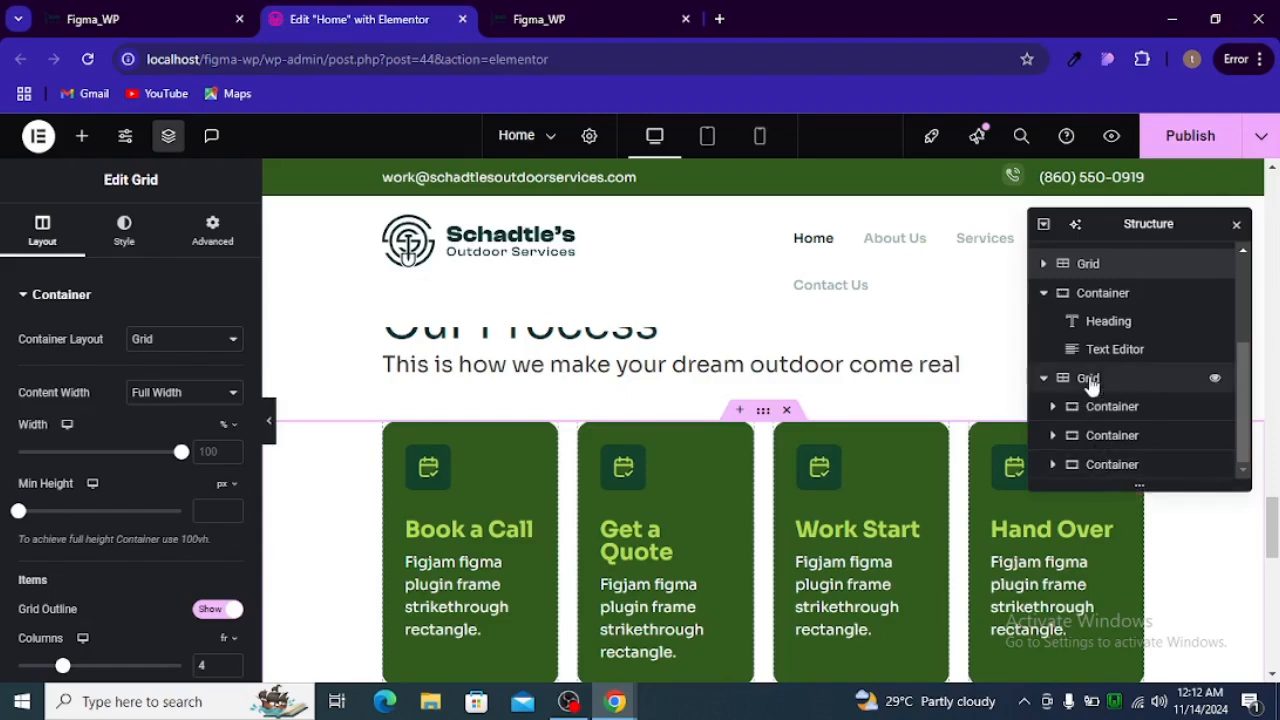
{"action": "left_click", "coordinate": [1088, 380]}
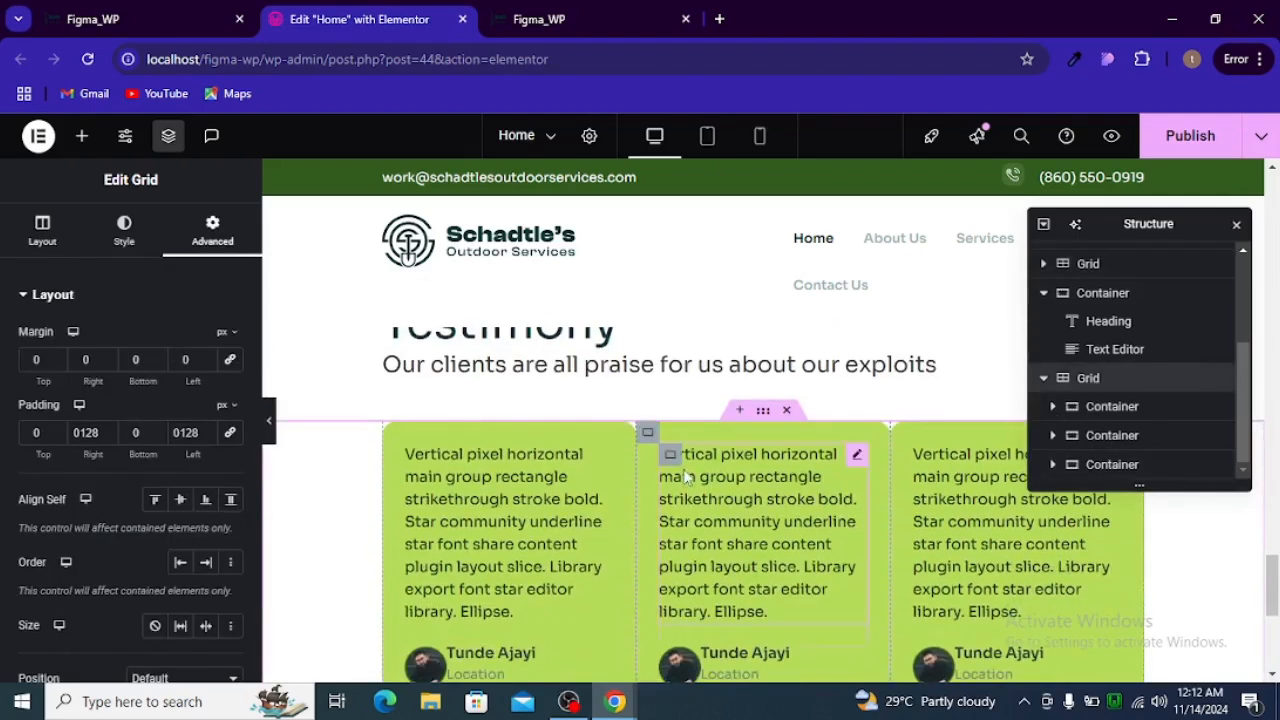
{"action": "scroll", "coordinate": [150, 480], "scroll_direction": "down", "scroll_amount": 3}
{"action": "scroll", "coordinate": [95, 370], "scroll_direction": "up", "scroll_amount": 3}
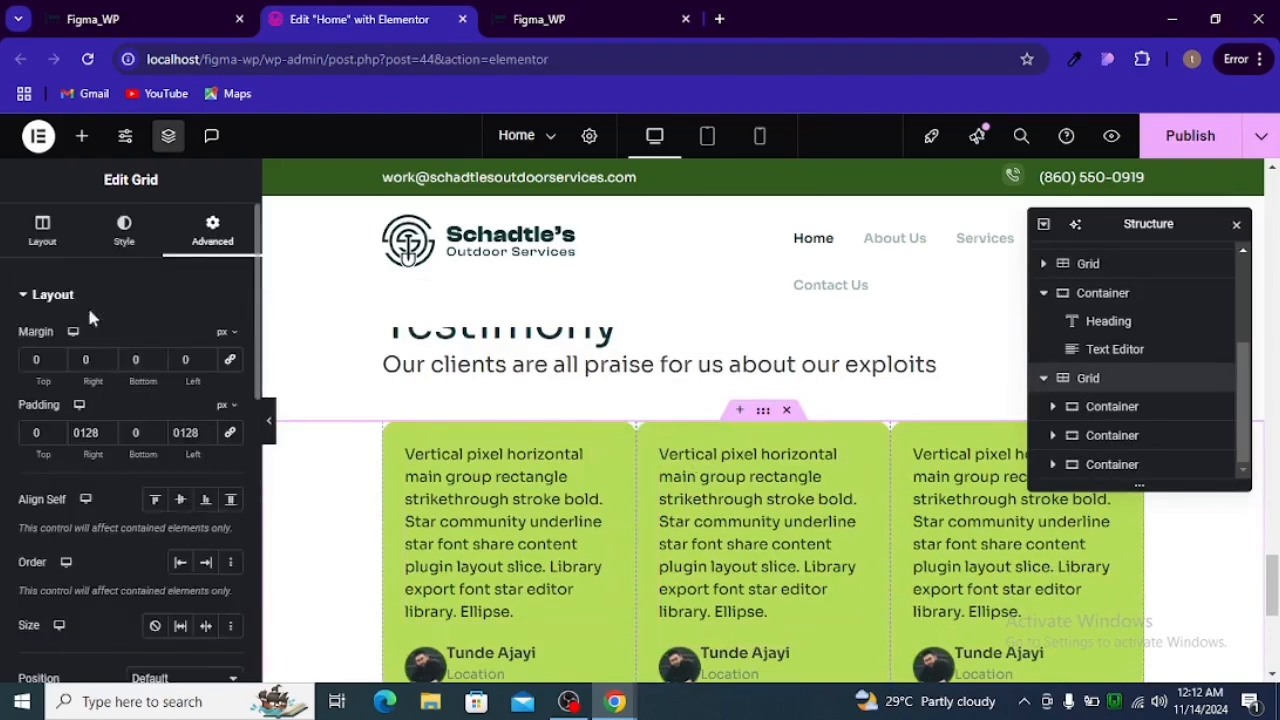
{"action": "left_click", "coordinate": [40, 252]}
{"action": "scroll", "coordinate": [143, 402], "scroll_direction": "down", "scroll_amount": 3}
{"action": "scroll", "coordinate": [190, 560], "scroll_direction": "down", "scroll_amount": 3}
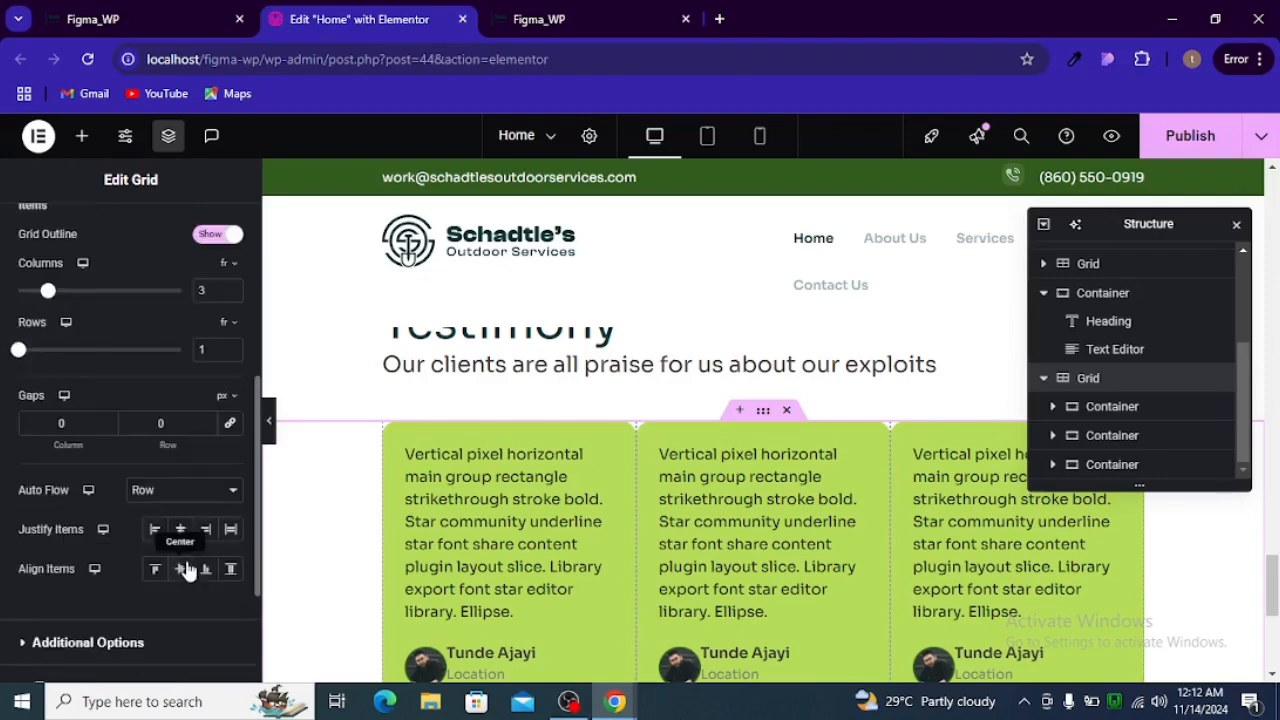
{"action": "left_click", "coordinate": [177, 416]}
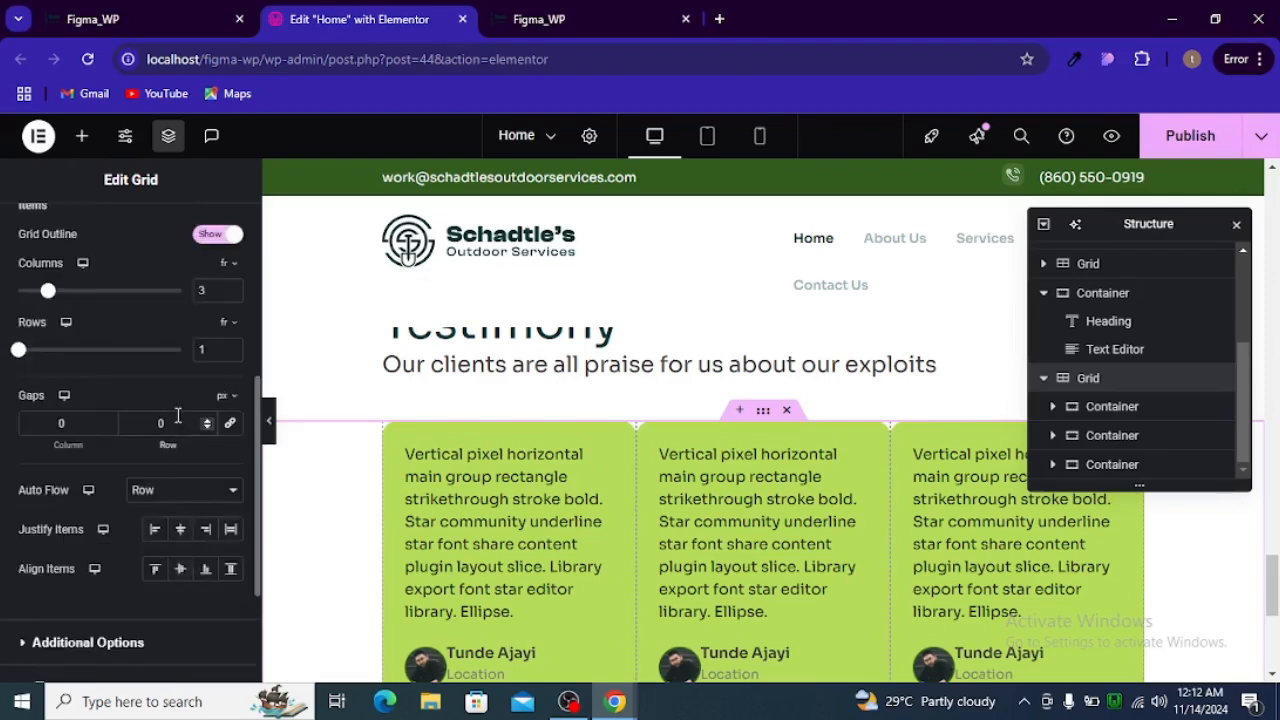
{"action": "type", "text": "32"}
{"action": "left_click", "coordinate": [85, 425]}
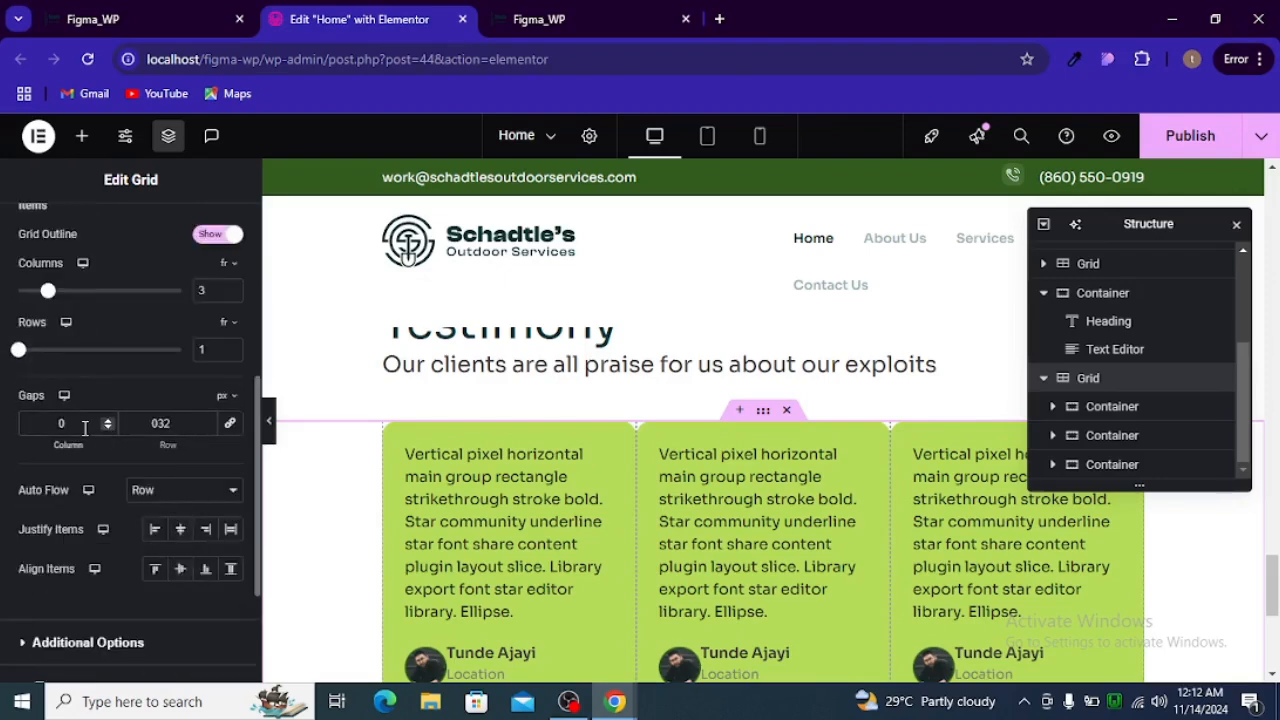
{"action": "type", "text": "32"}
Review the three testimonial cards on the full-width desktop canvas against the Figma design, then restore the editing panel
{"action": "scroll", "coordinate": [634, 486], "scroll_direction": "down", "scroll_amount": 2}
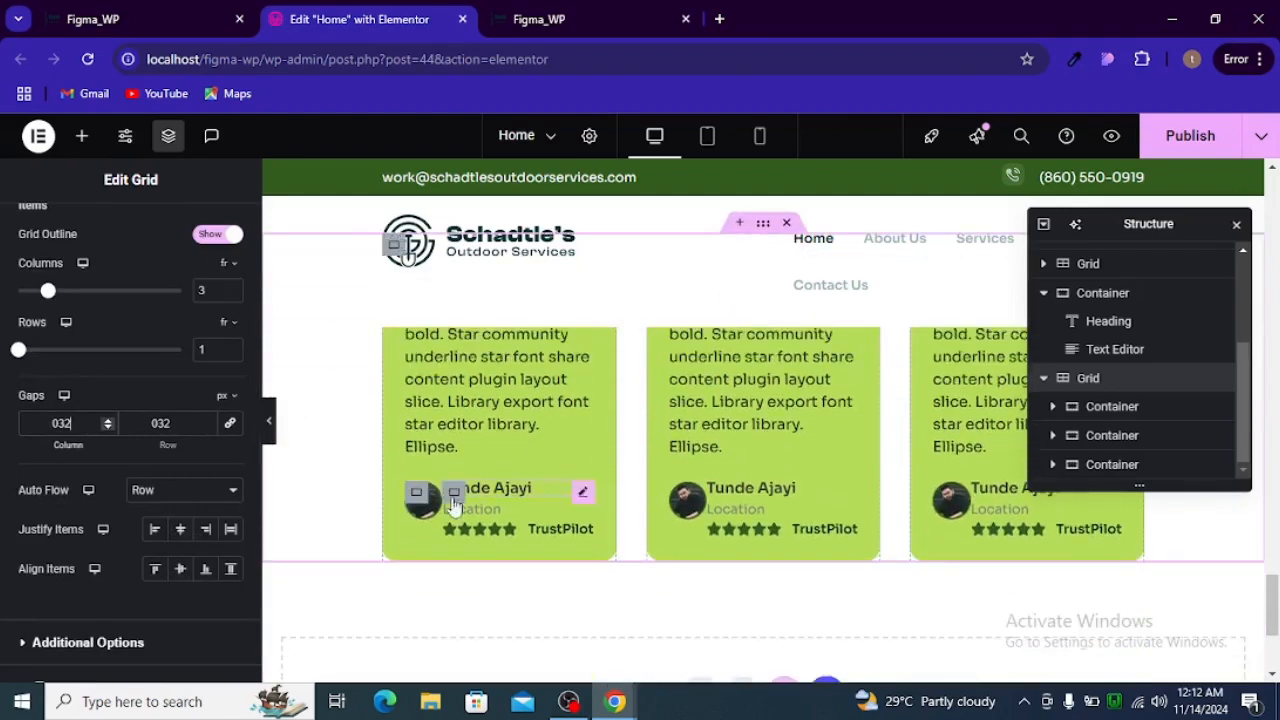
{"action": "left_click", "coordinate": [268, 428]}
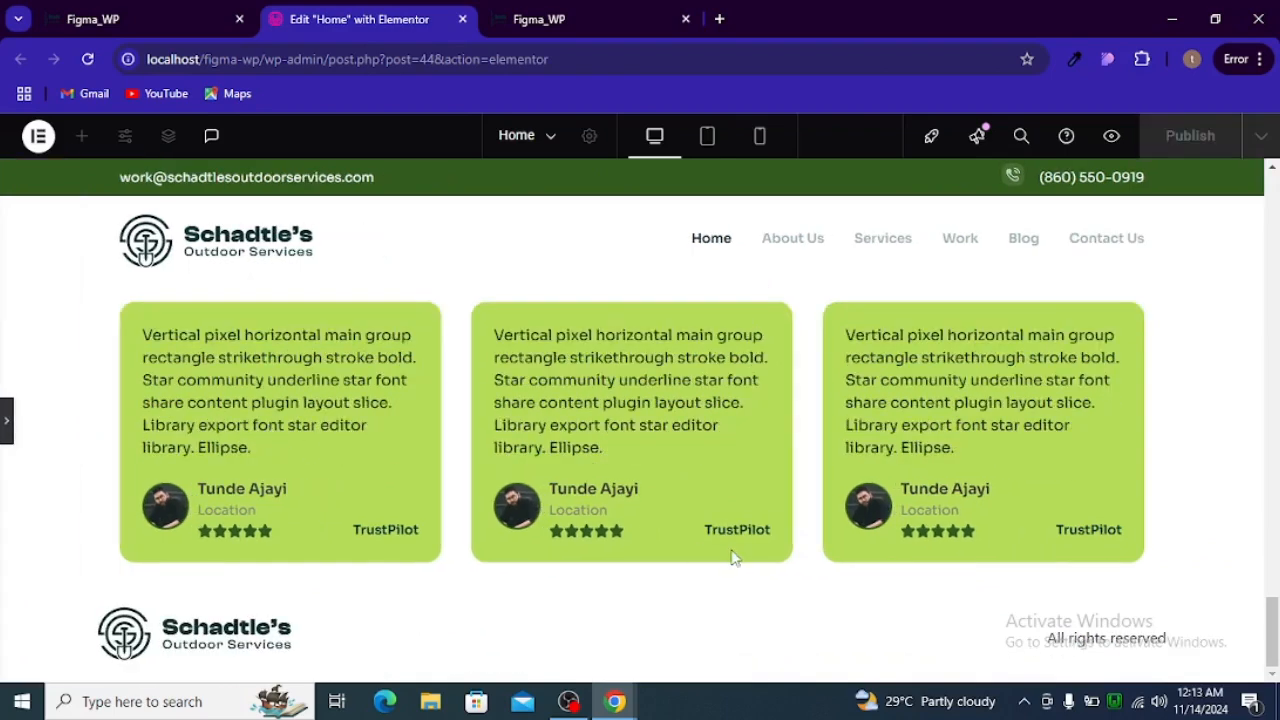
{"action": "scroll", "coordinate": [731, 549], "scroll_direction": "up", "scroll_amount": 1}
{"action": "key", "text": "alt+Tab"}
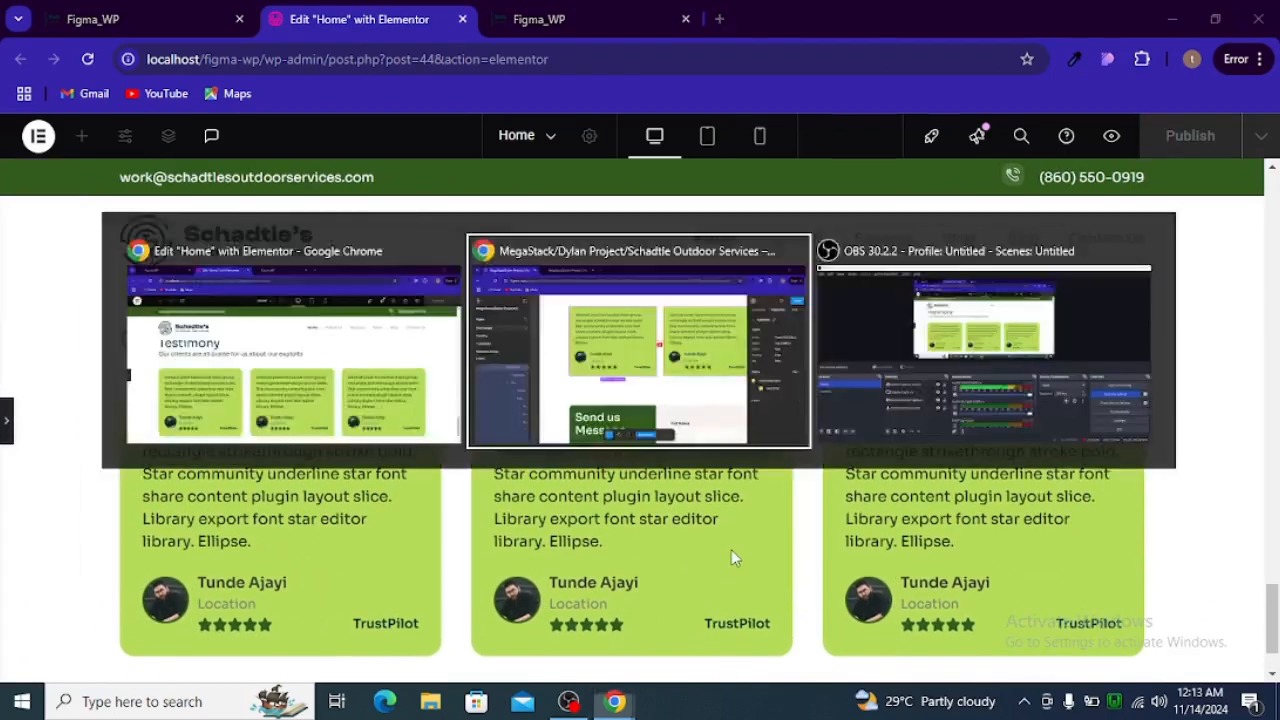
{"action": "key", "text": "alt+Tab"}
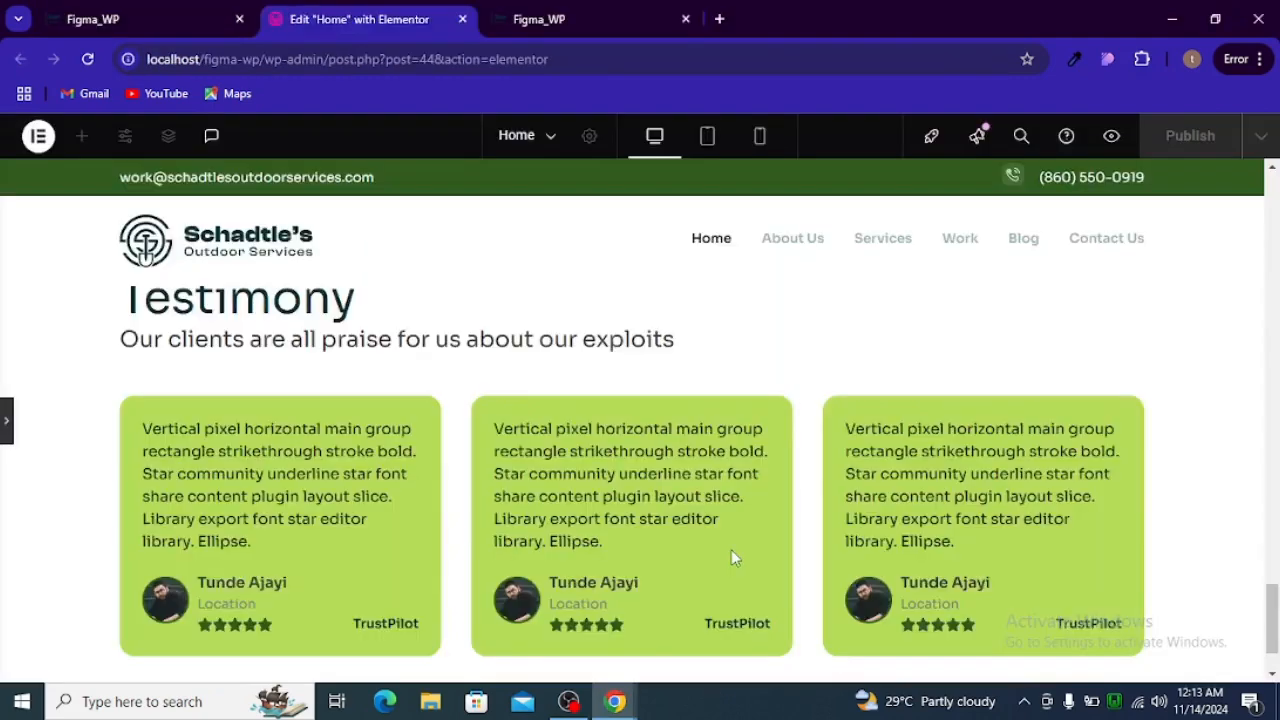
{"action": "scroll", "coordinate": [731, 549], "scroll_direction": "up", "scroll_amount": 2}
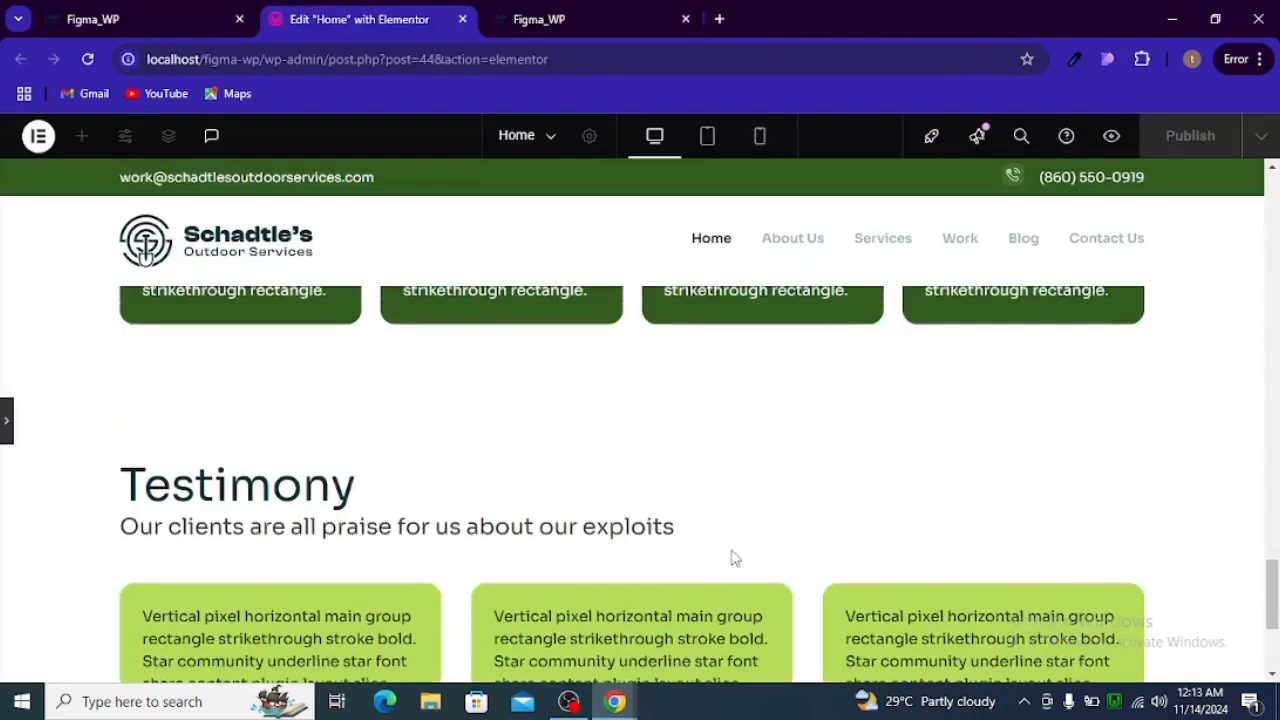
{"action": "scroll", "coordinate": [731, 552], "scroll_direction": "down", "scroll_amount": 3}
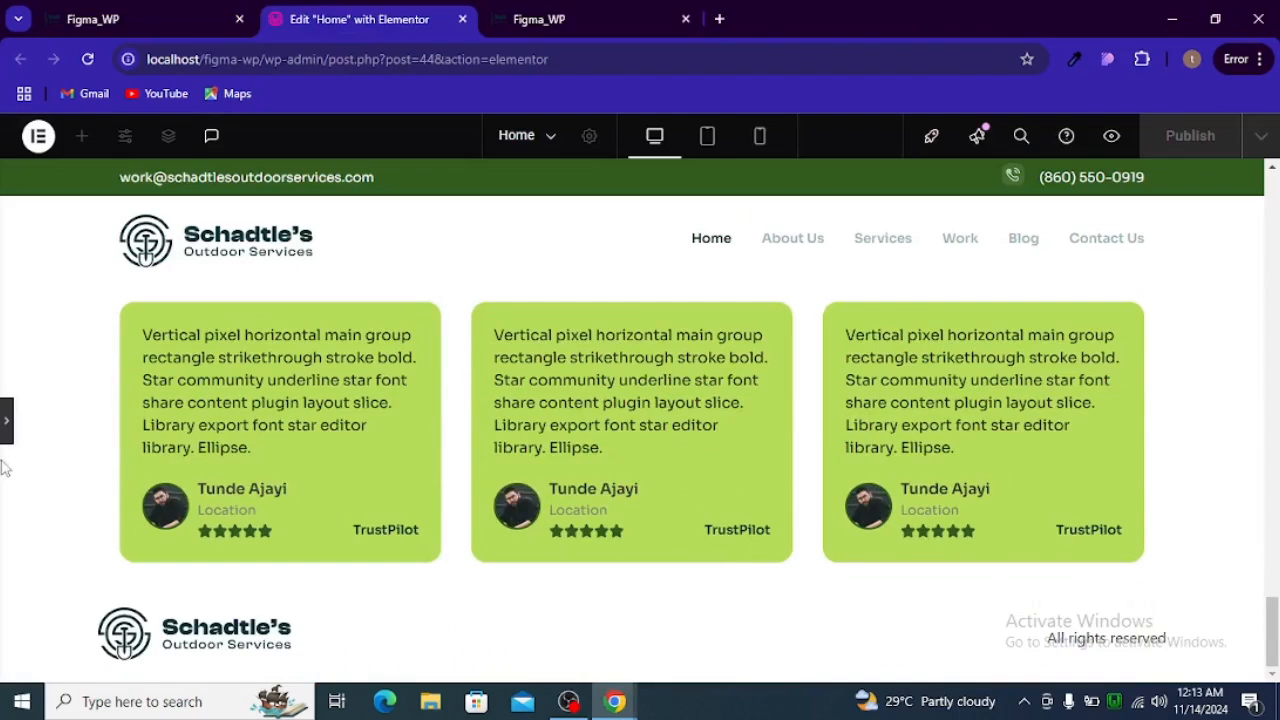
{"action": "left_click", "coordinate": [5, 430]}
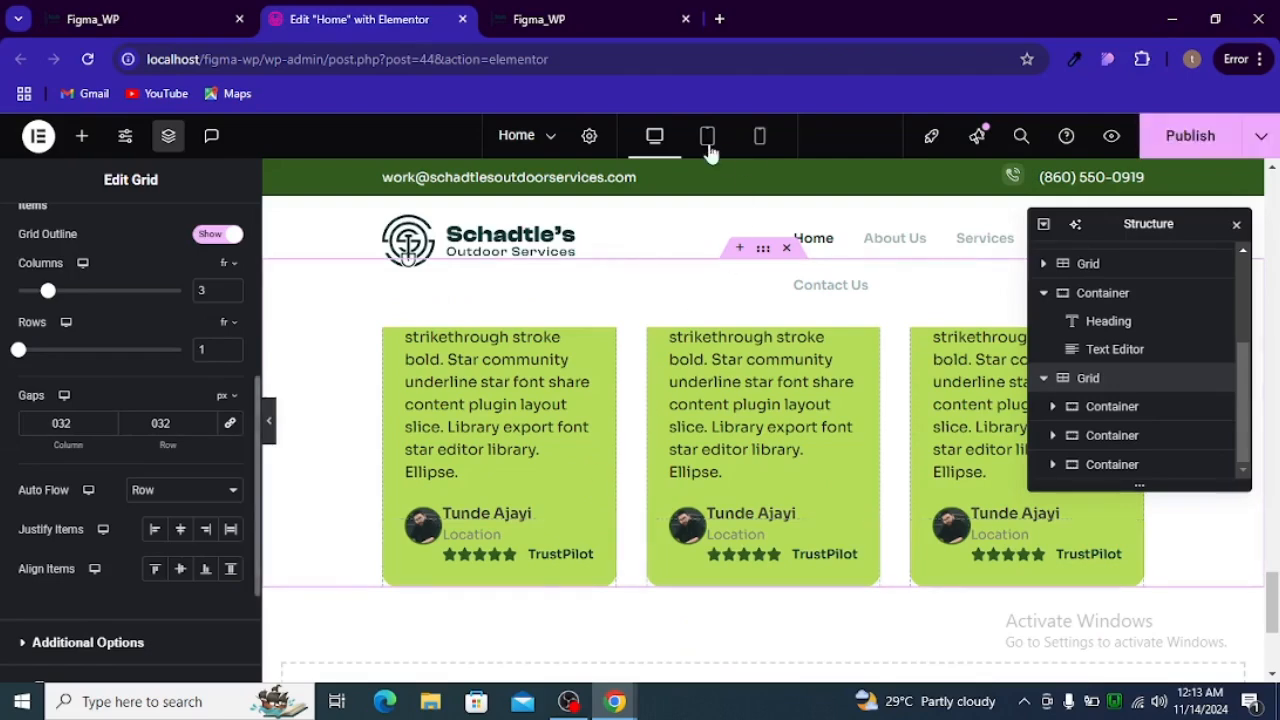
In the tablet view, set the testimony grid to 2 columns and 2 rows with 20 px gaps
{"action": "left_click", "coordinate": [707, 143]}
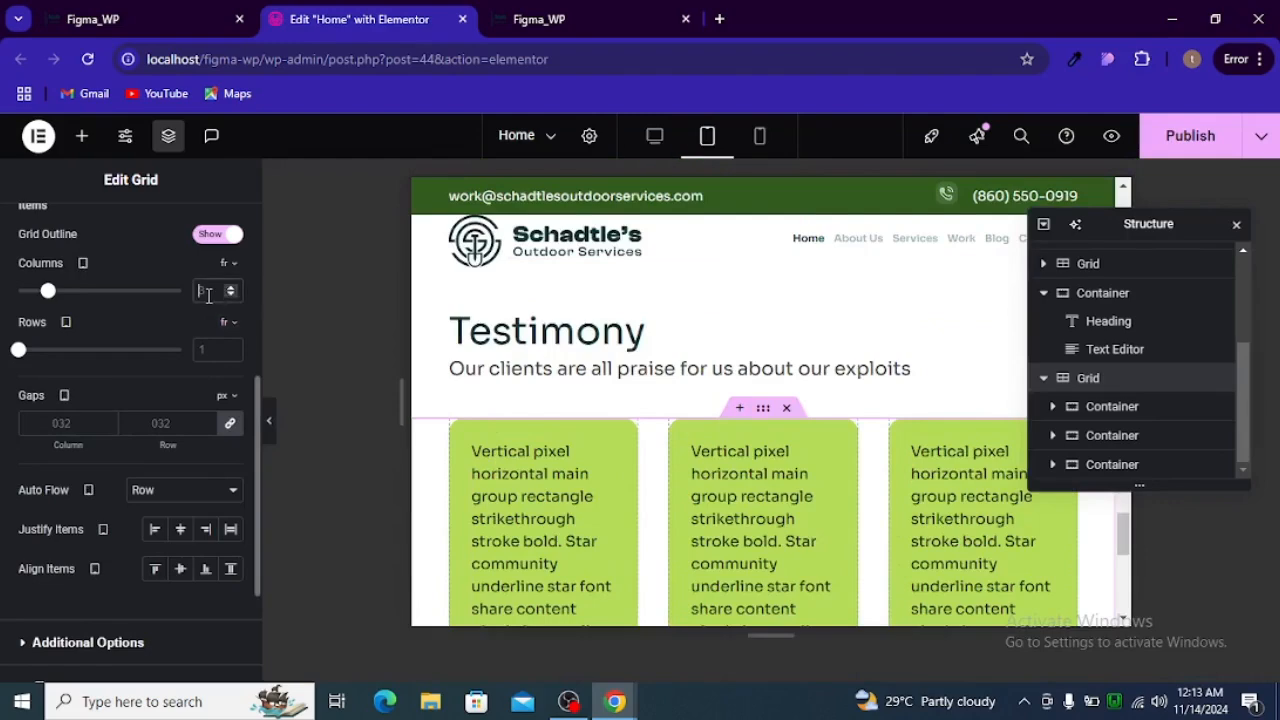
{"action": "type", "text": "2"}
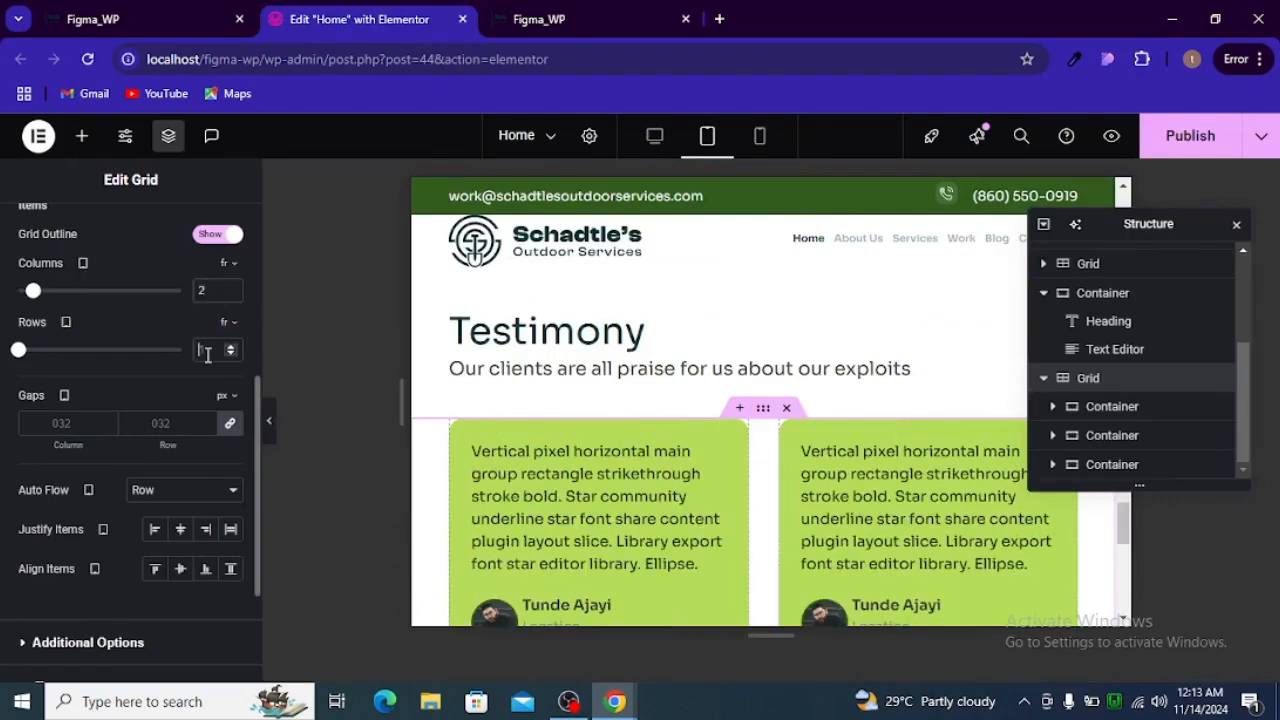
{"action": "type", "text": "2"}
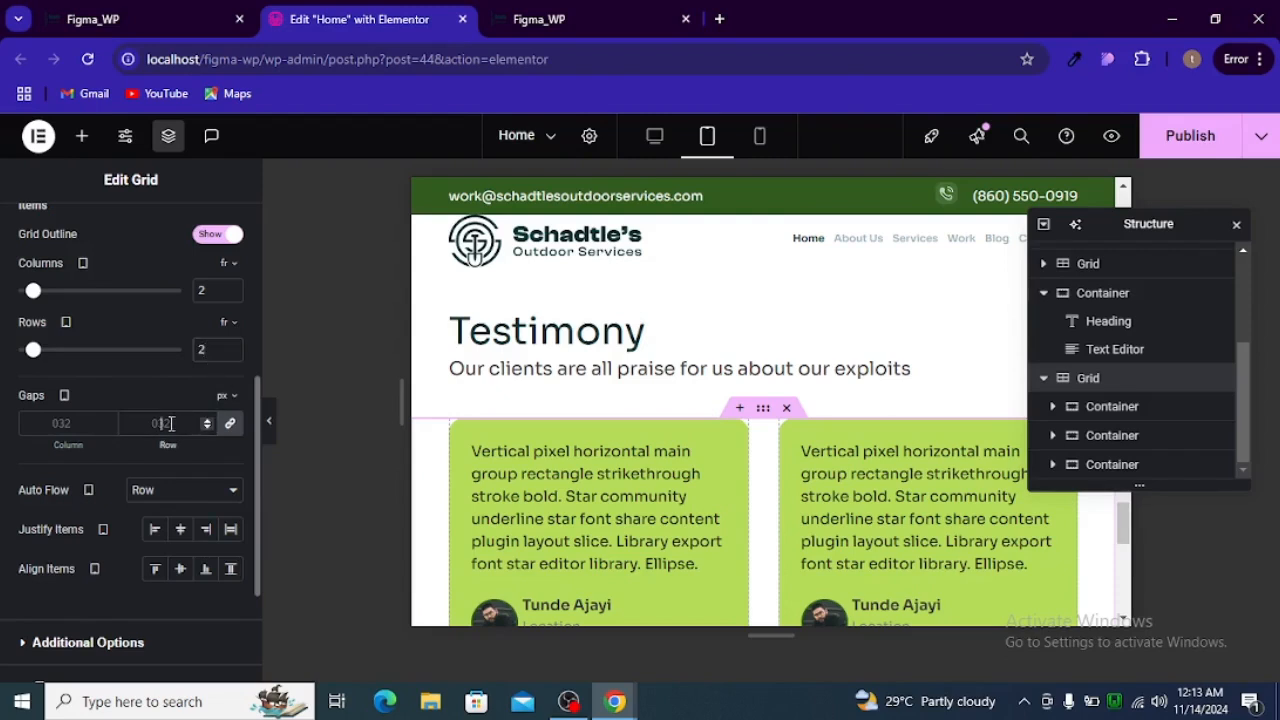
{"action": "type", "text": "20"}
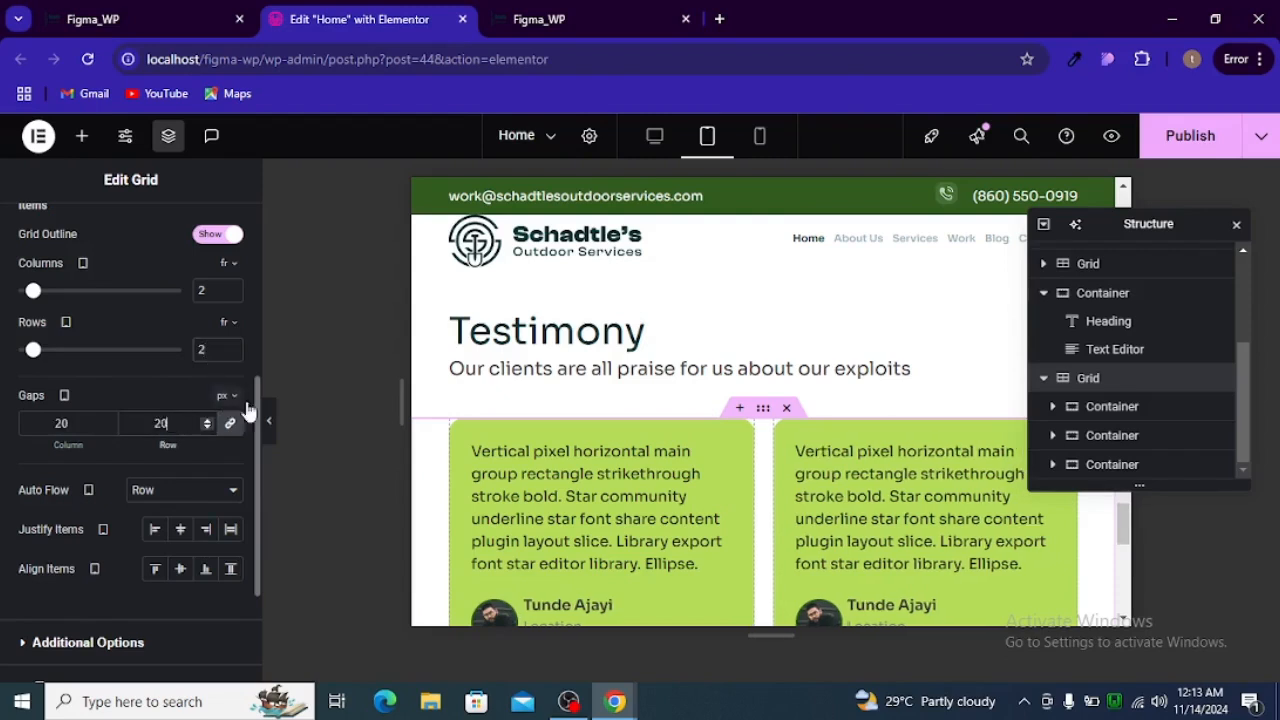
{"action": "scroll", "coordinate": [779, 405], "scroll_direction": "down", "scroll_amount": 1}
{"action": "scroll", "coordinate": [779, 400], "scroll_direction": "down", "scroll_amount": 2}
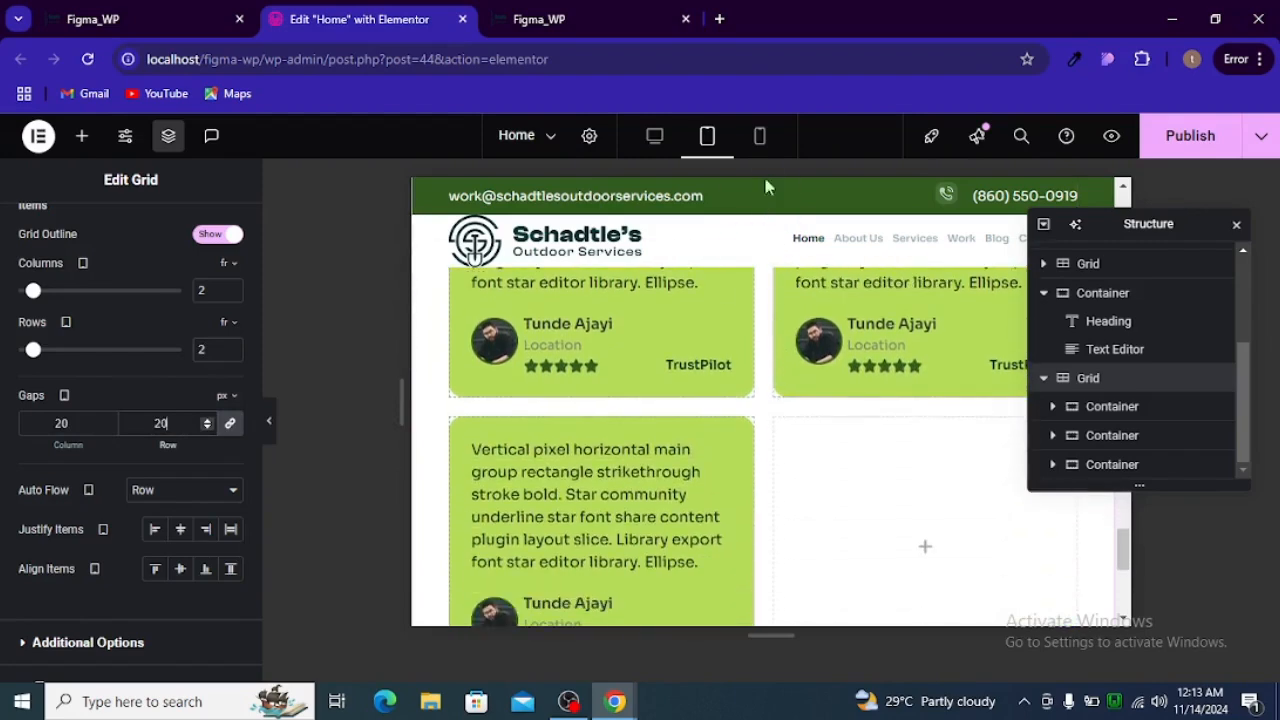
Review the stacked testimonial cards in the mobile view, then return to the desktop view
{"action": "left_click", "coordinate": [761, 142]}
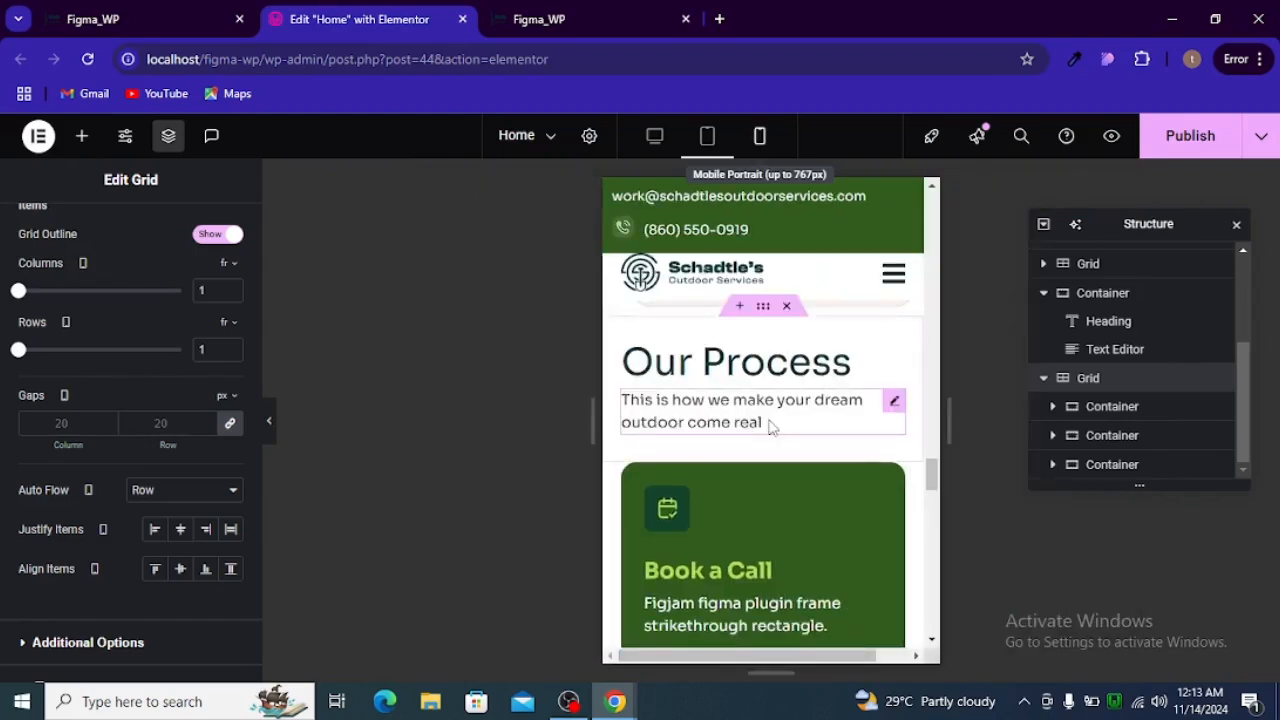
{"action": "scroll", "coordinate": [770, 426], "scroll_direction": "down", "scroll_amount": 10}
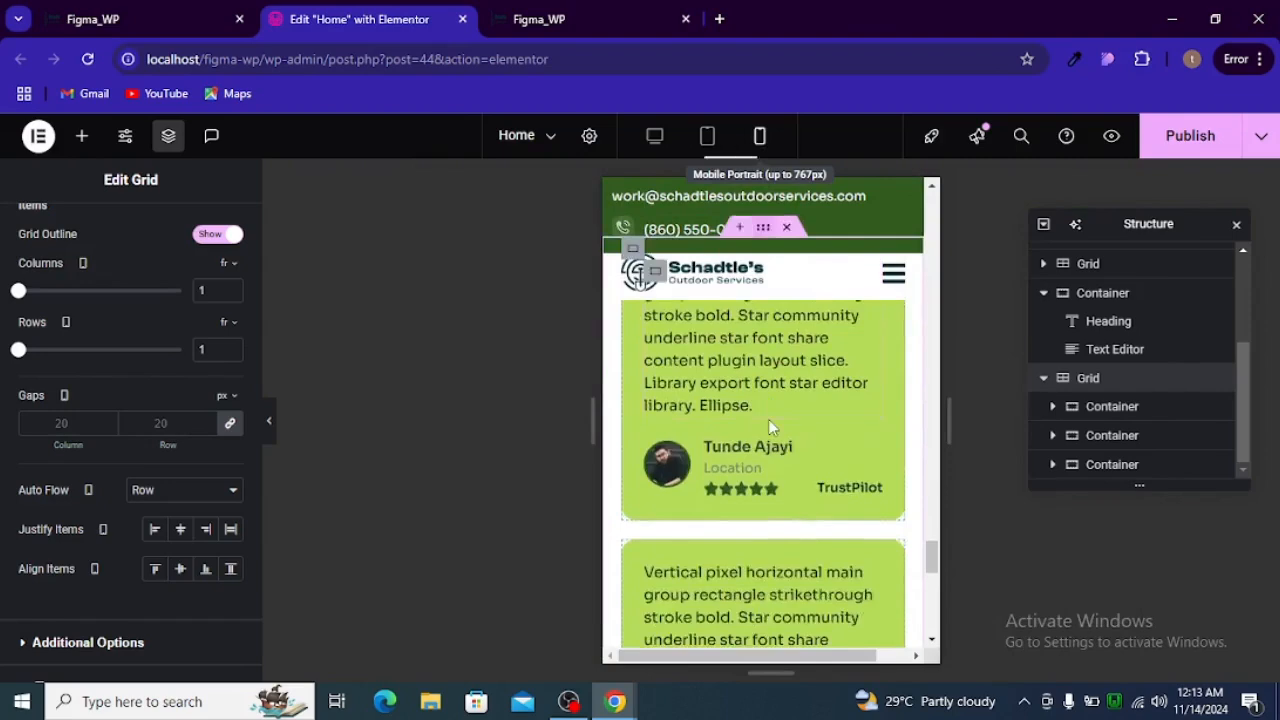
{"action": "scroll", "coordinate": [768, 419], "scroll_direction": "down", "scroll_amount": 3}
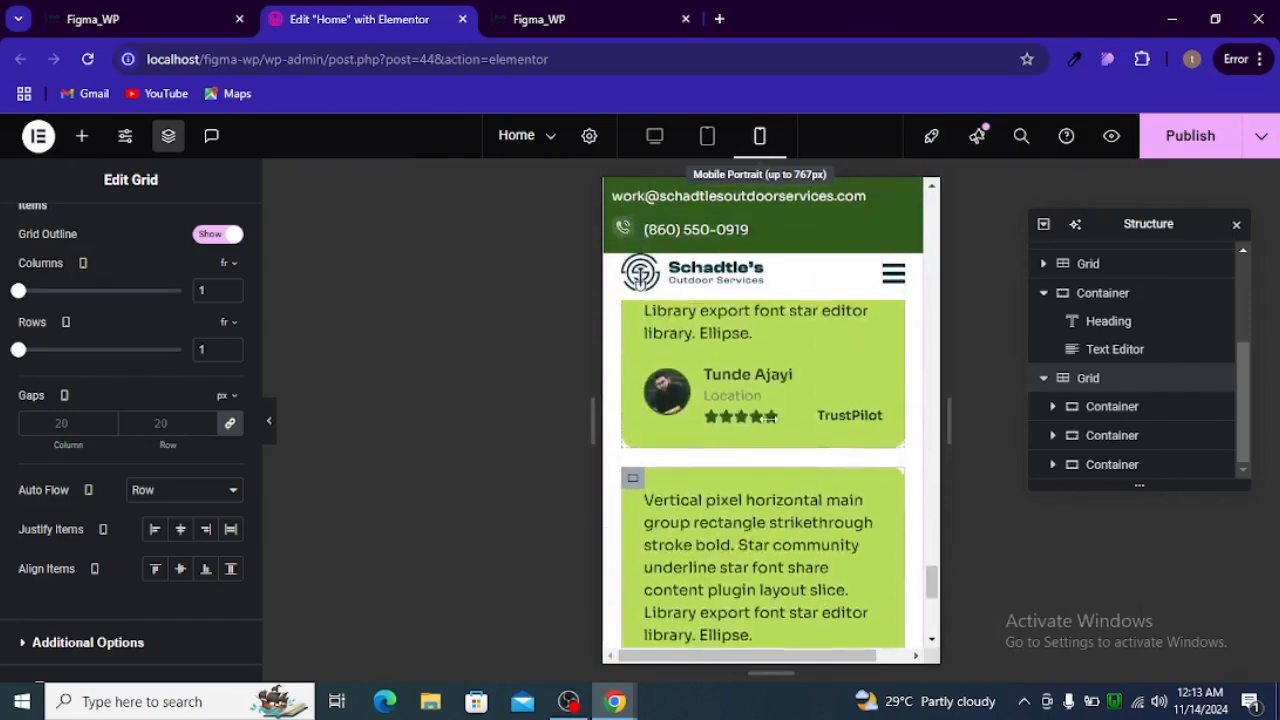
{"action": "scroll", "coordinate": [779, 425], "scroll_direction": "up", "scroll_amount": 5}
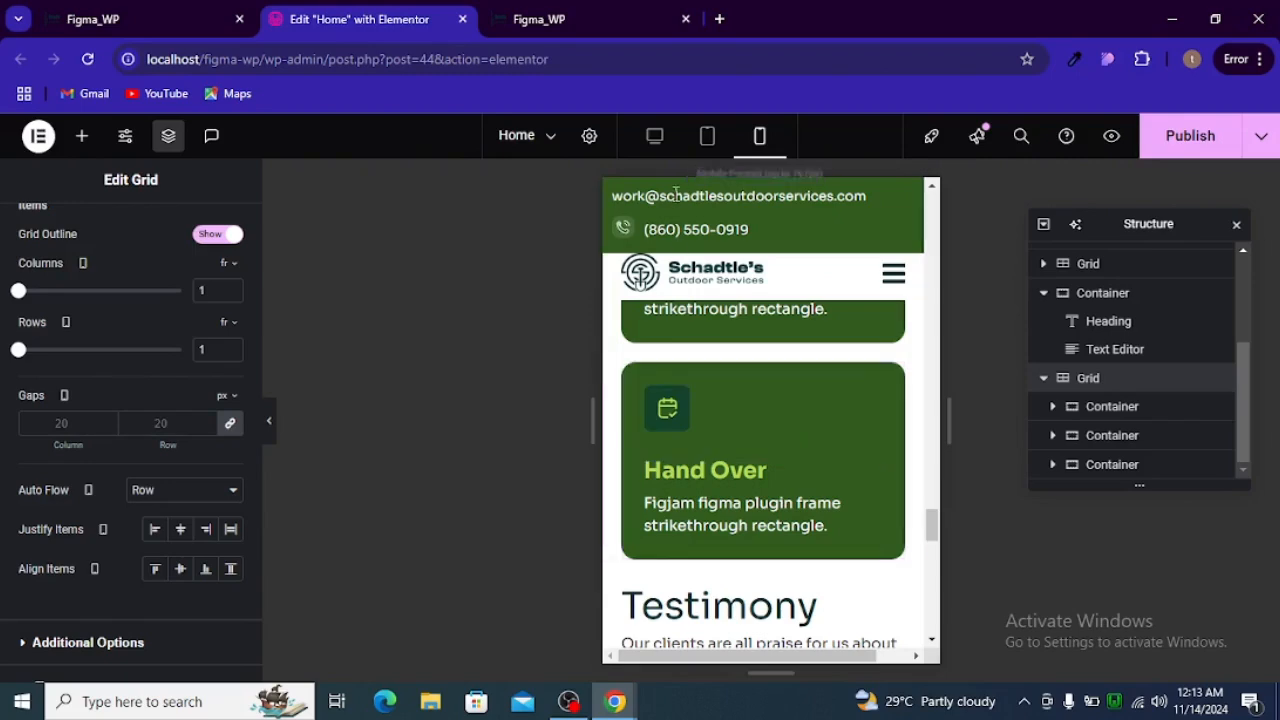
{"action": "left_click", "coordinate": [671, 155]}
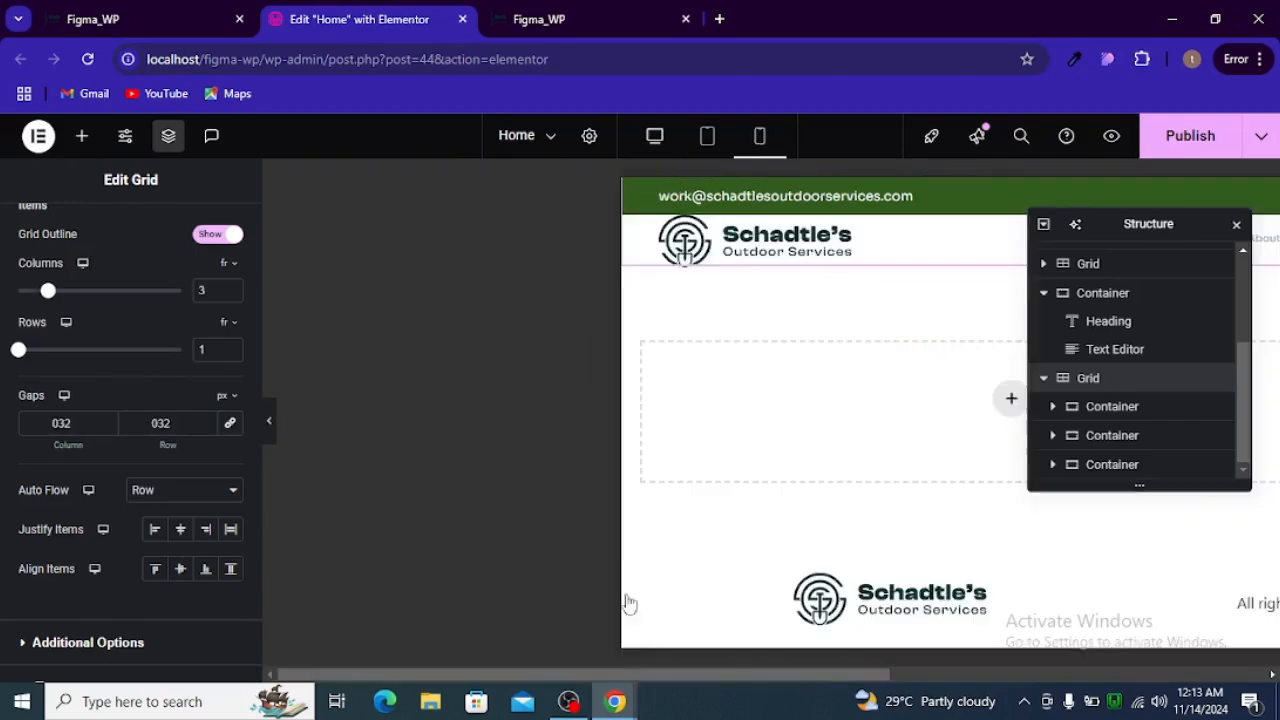
Switch to the Figma design and examine the Send us Message contact section below the testimonials
{"action": "mouse_move", "coordinate": [611, 712]}
{"action": "left_click", "coordinate": [718, 612]}
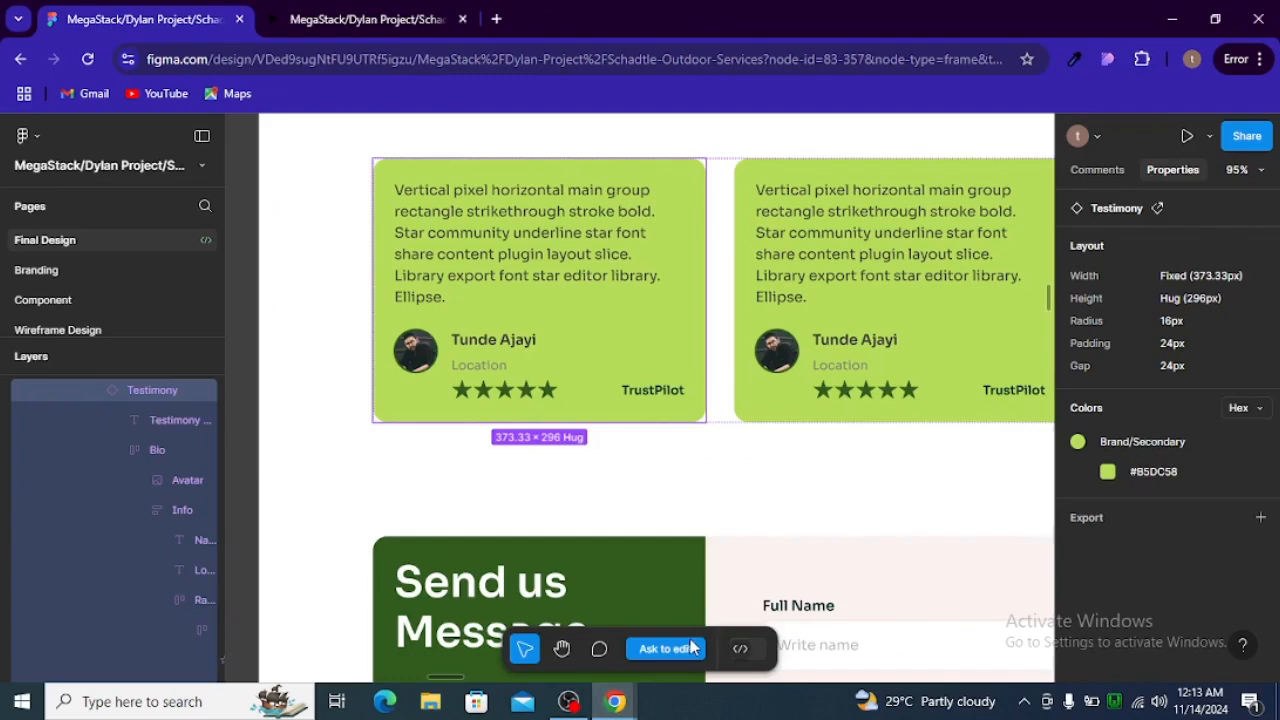
{"action": "scroll", "coordinate": [814, 425], "scroll_direction": "down", "scroll_amount": 3}
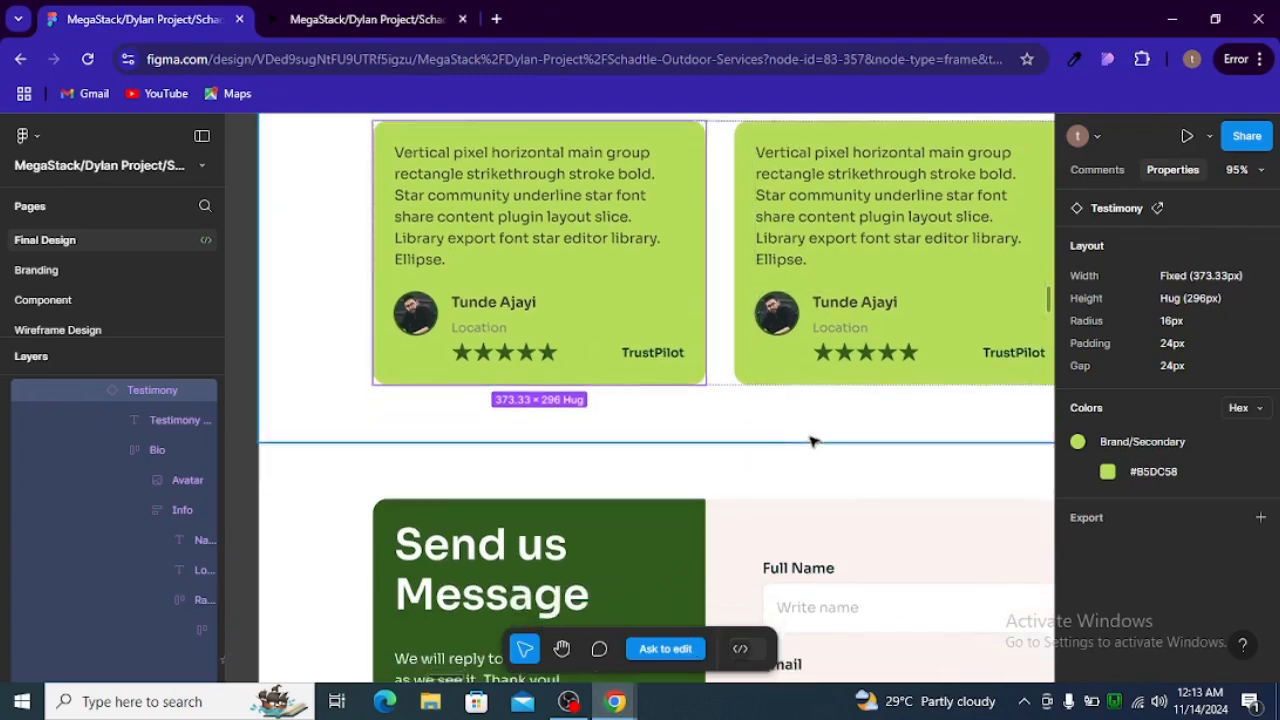
{"action": "scroll", "coordinate": [814, 448], "scroll_direction": "down", "scroll_amount": 2}
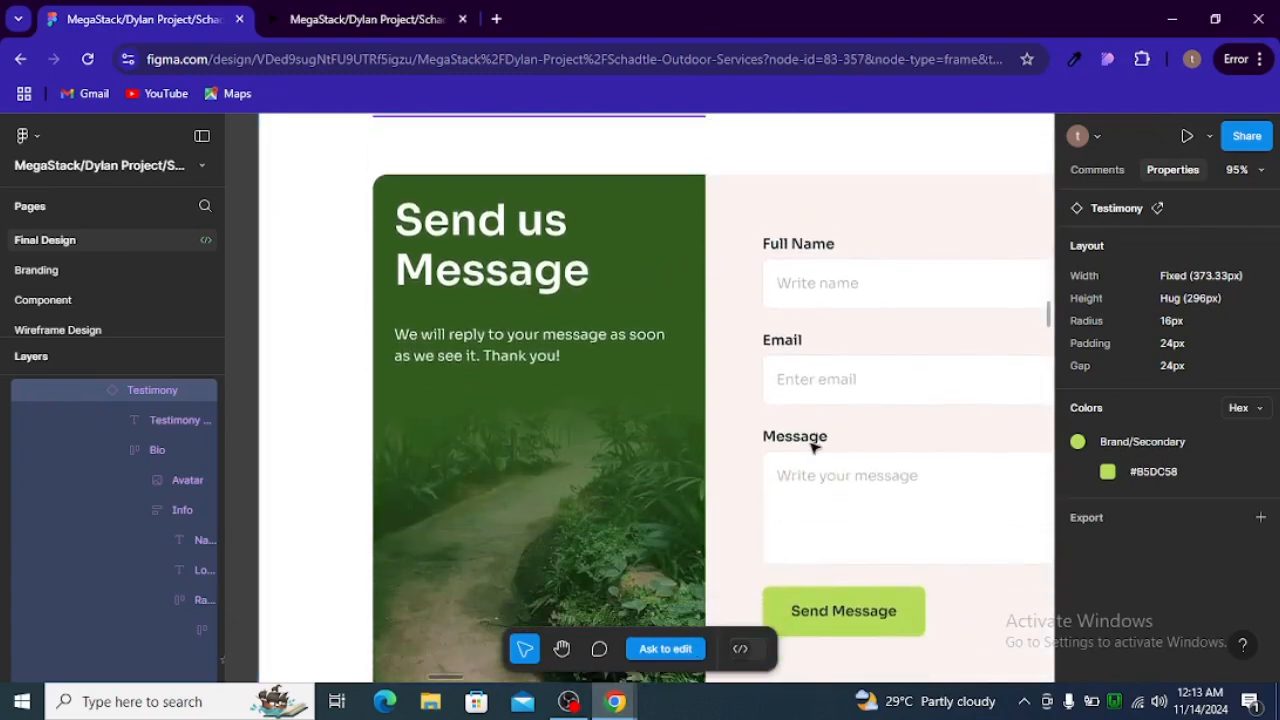
{"action": "scroll", "coordinate": [814, 448], "scroll_direction": "down", "scroll_amount": 5}
{"action": "scroll", "coordinate": [814, 445], "scroll_direction": "down", "scroll_amount": 2}
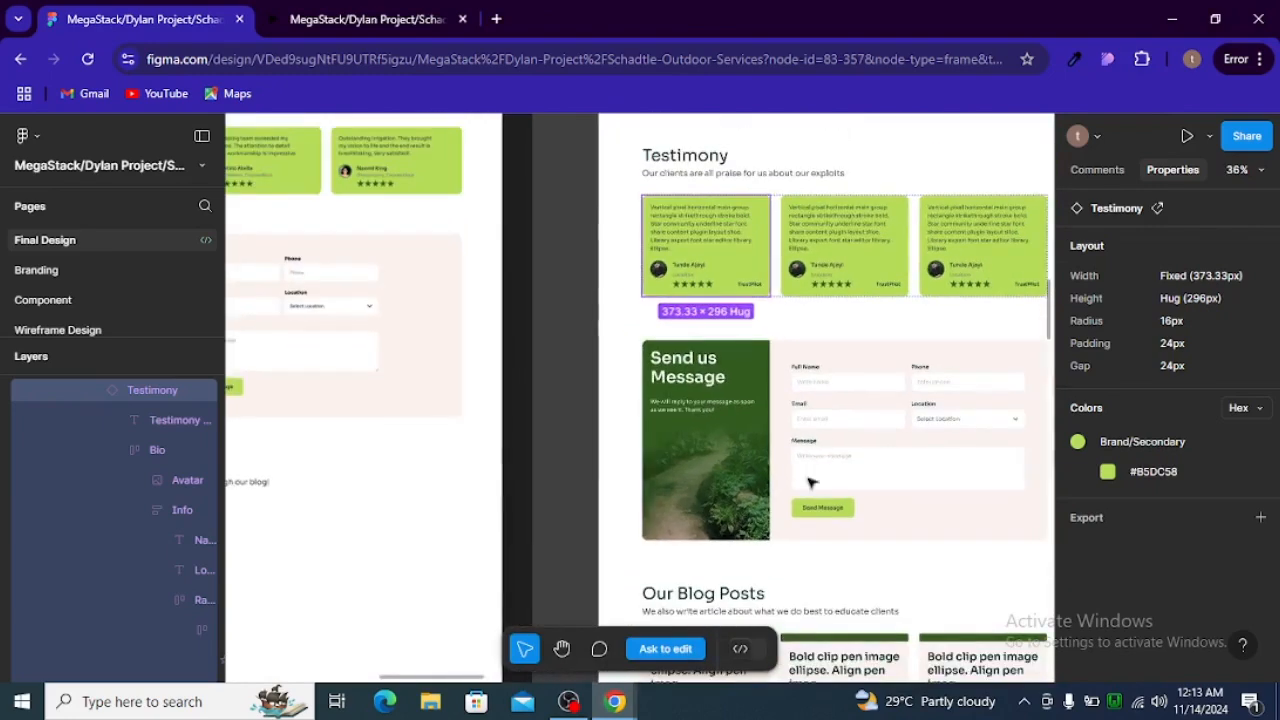
{"action": "scroll", "coordinate": [335, 462], "scroll_direction": "right", "scroll_amount": 5}
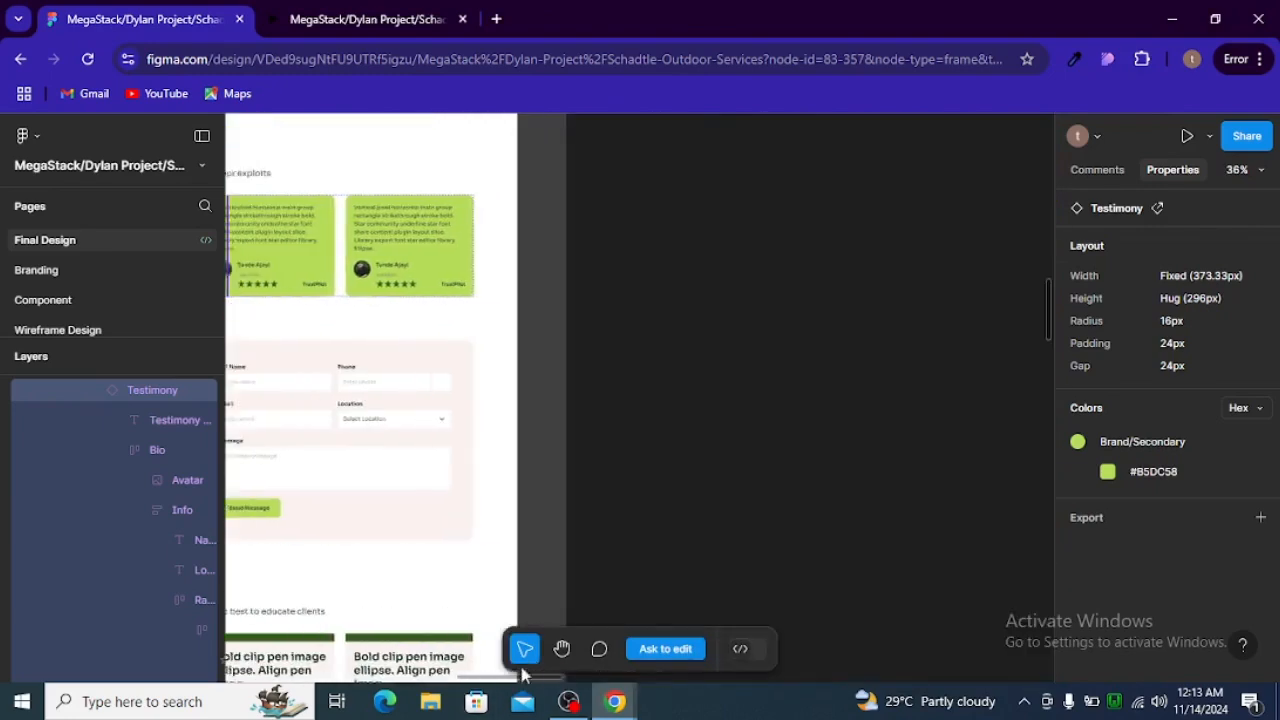
{"action": "scroll", "coordinate": [335, 462], "scroll_direction": "up", "scroll_amount": 1}
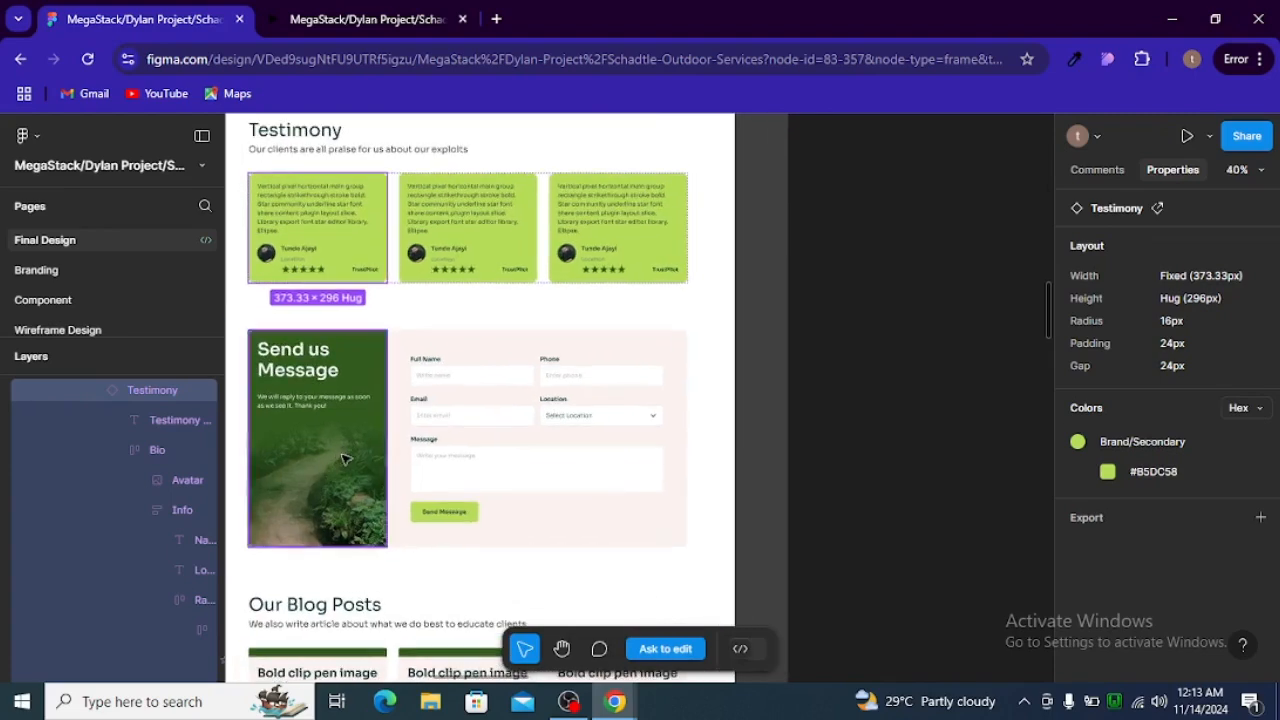
{"action": "left_click", "coordinate": [614, 703]}
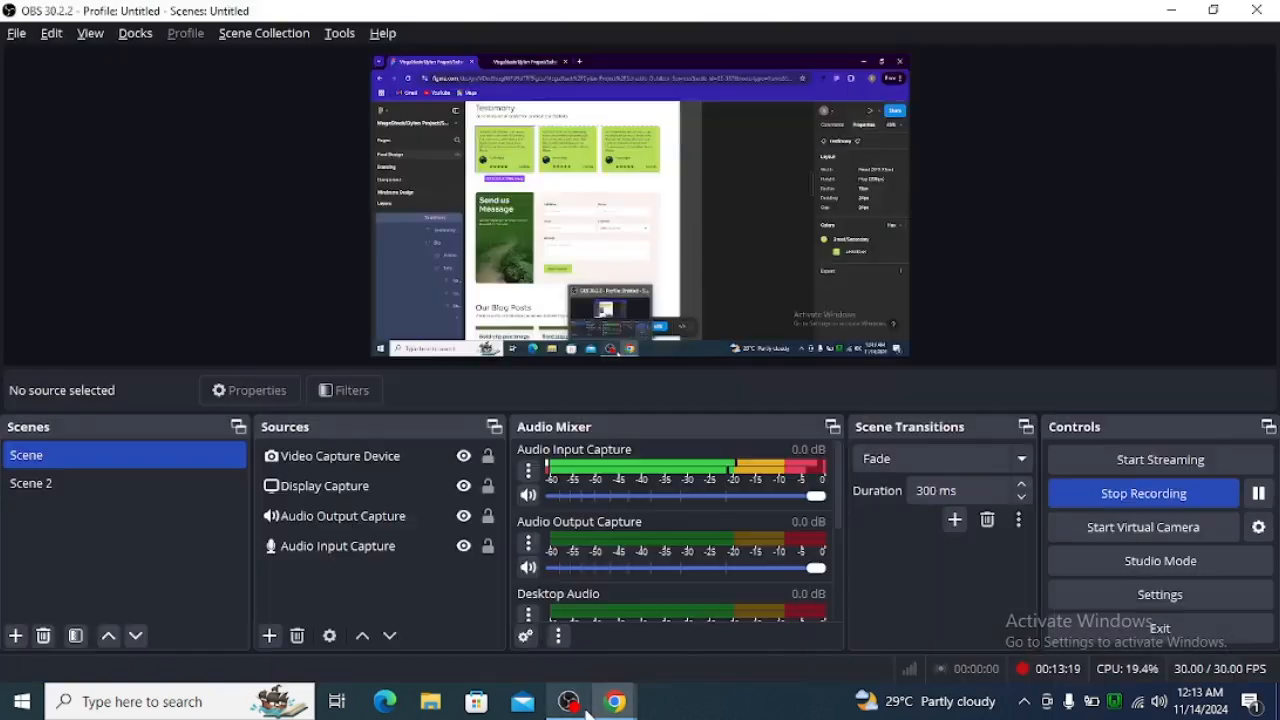